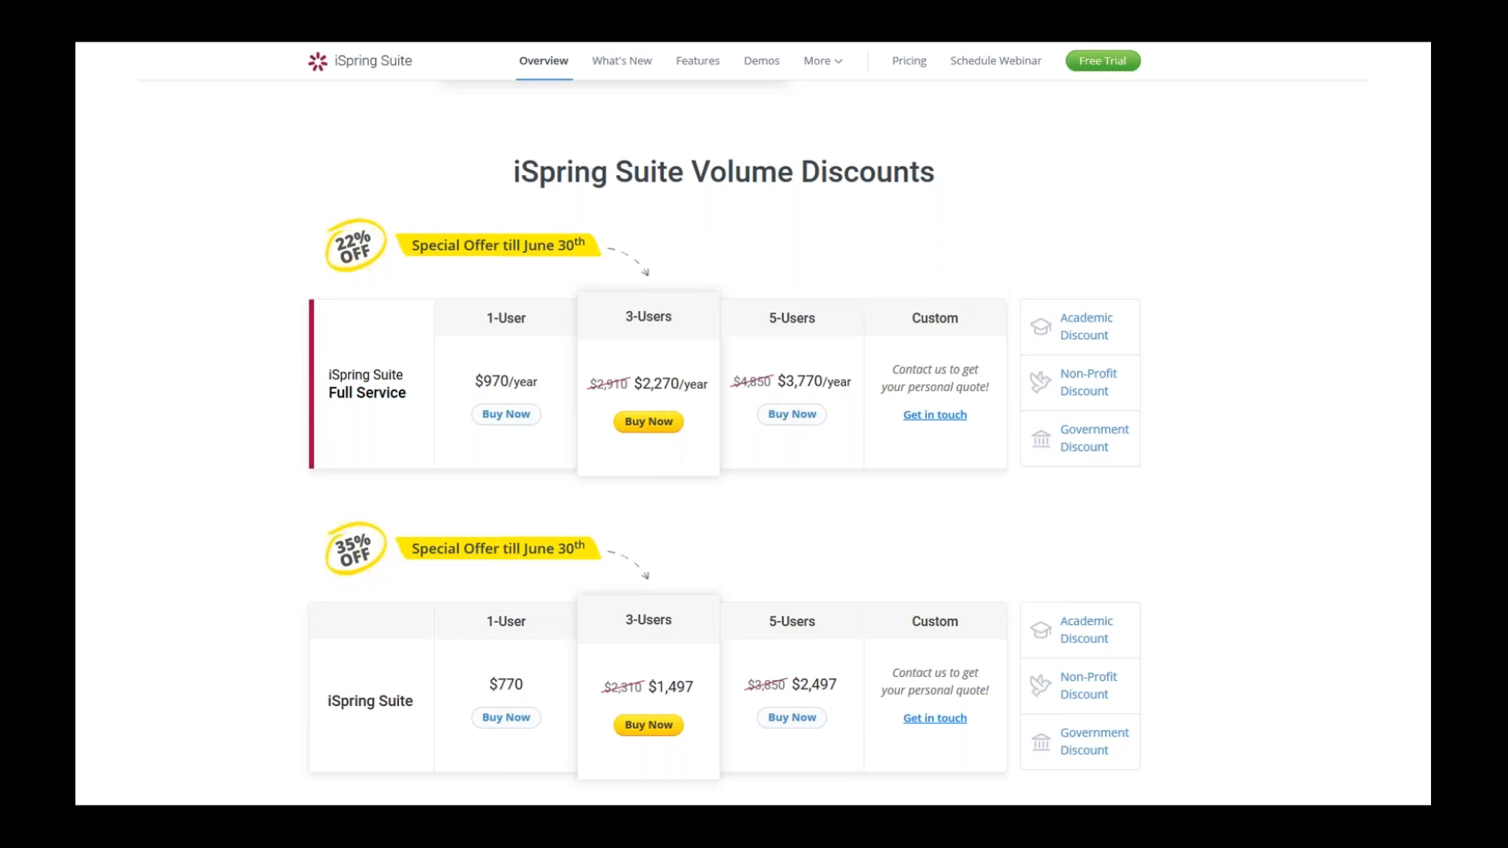
# Step: Exit the PowerPoint slideshow and switch to the blank Word document
pyautogui.press('Escape')
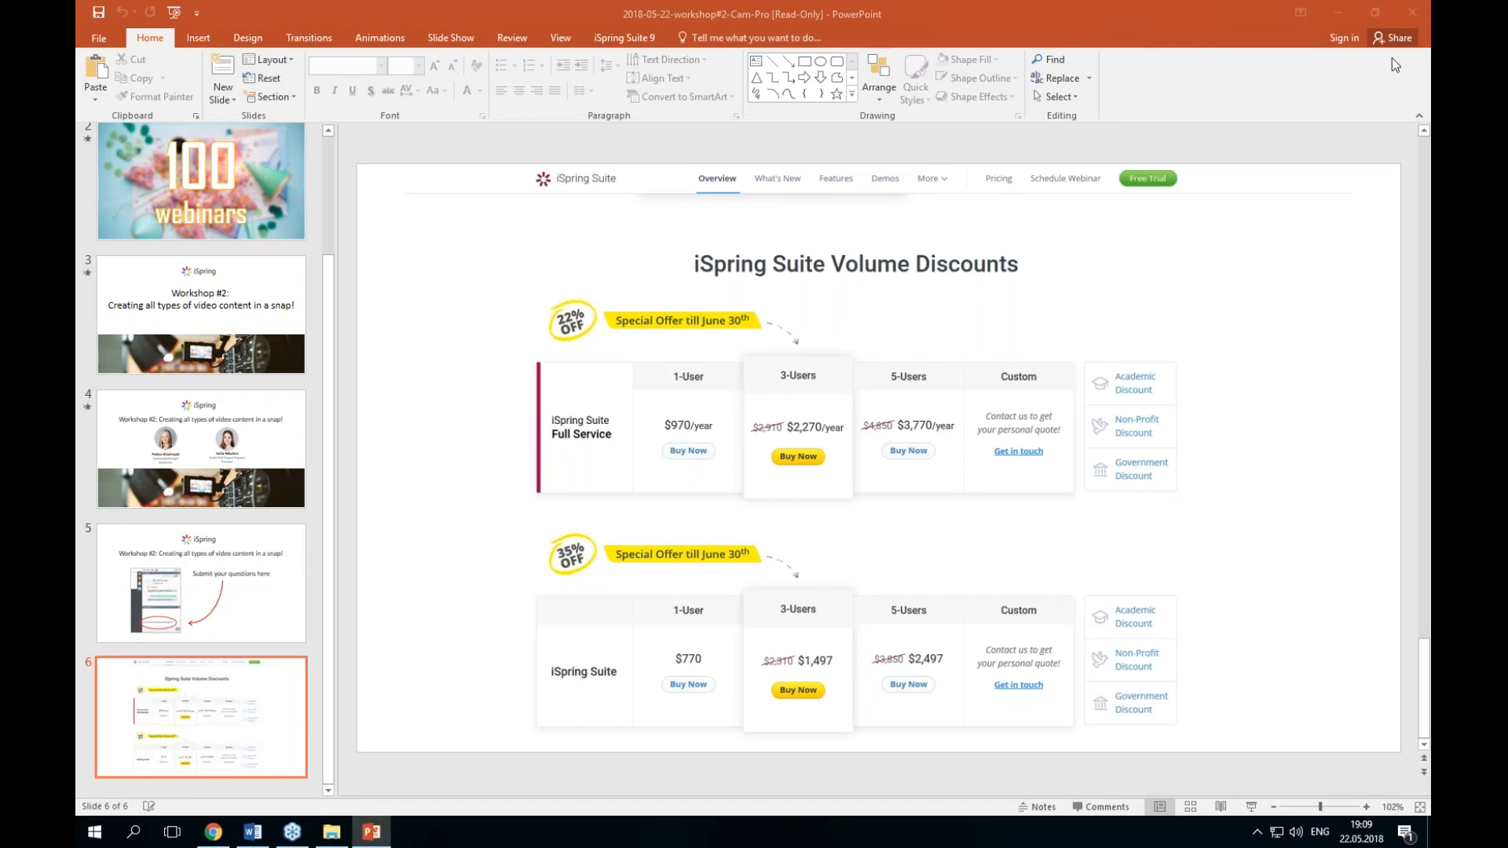
pyautogui.click(1348, 10)
pyautogui.click(842, 227)
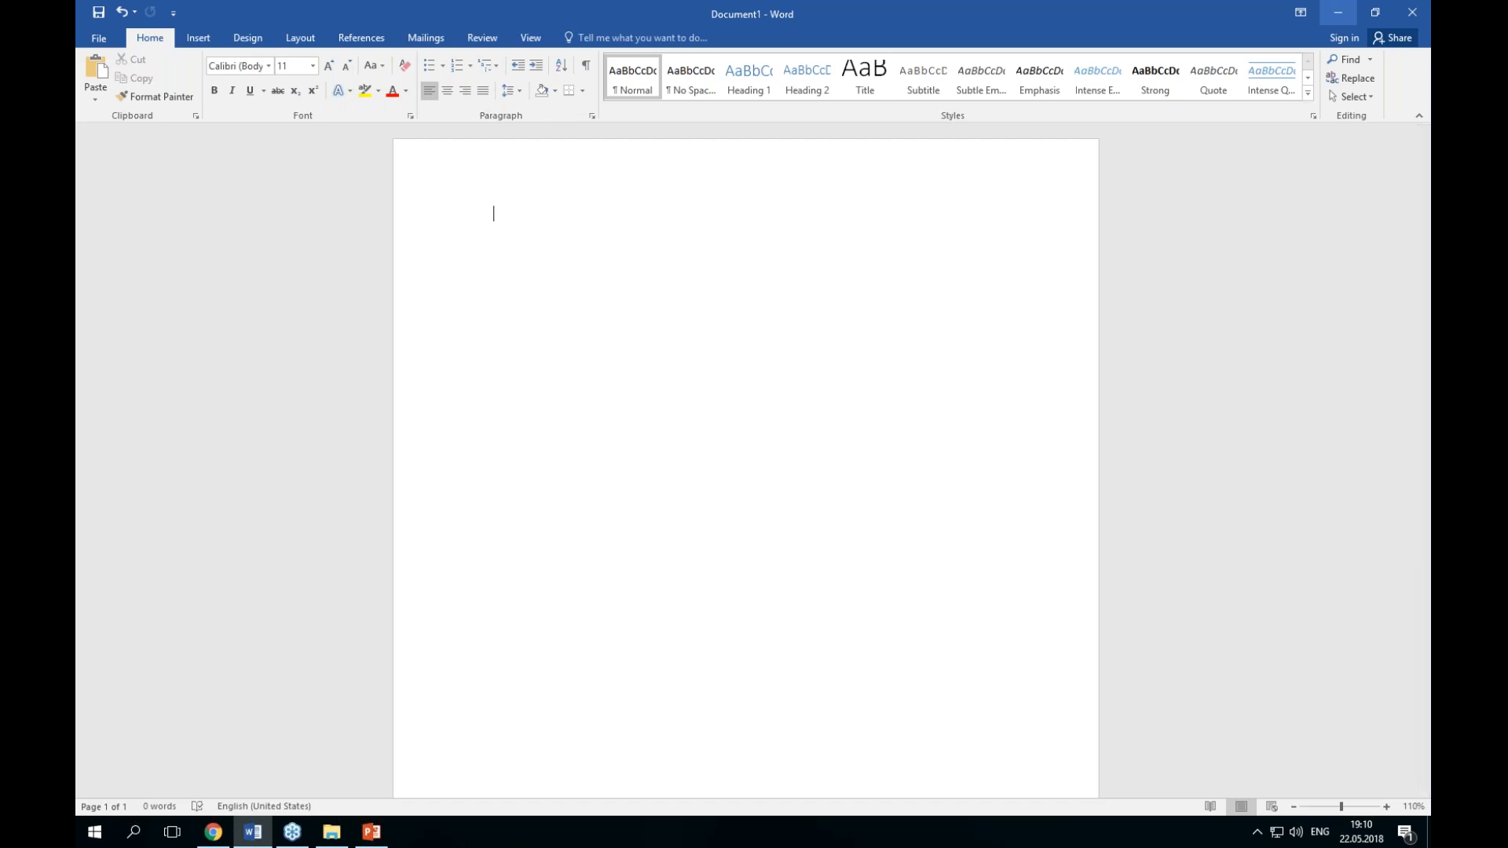
# Step: Launch iSpring Cam Pro 9 from the iSpring Suite 9 folder in the Start menu
pyautogui.click(1338, 13)
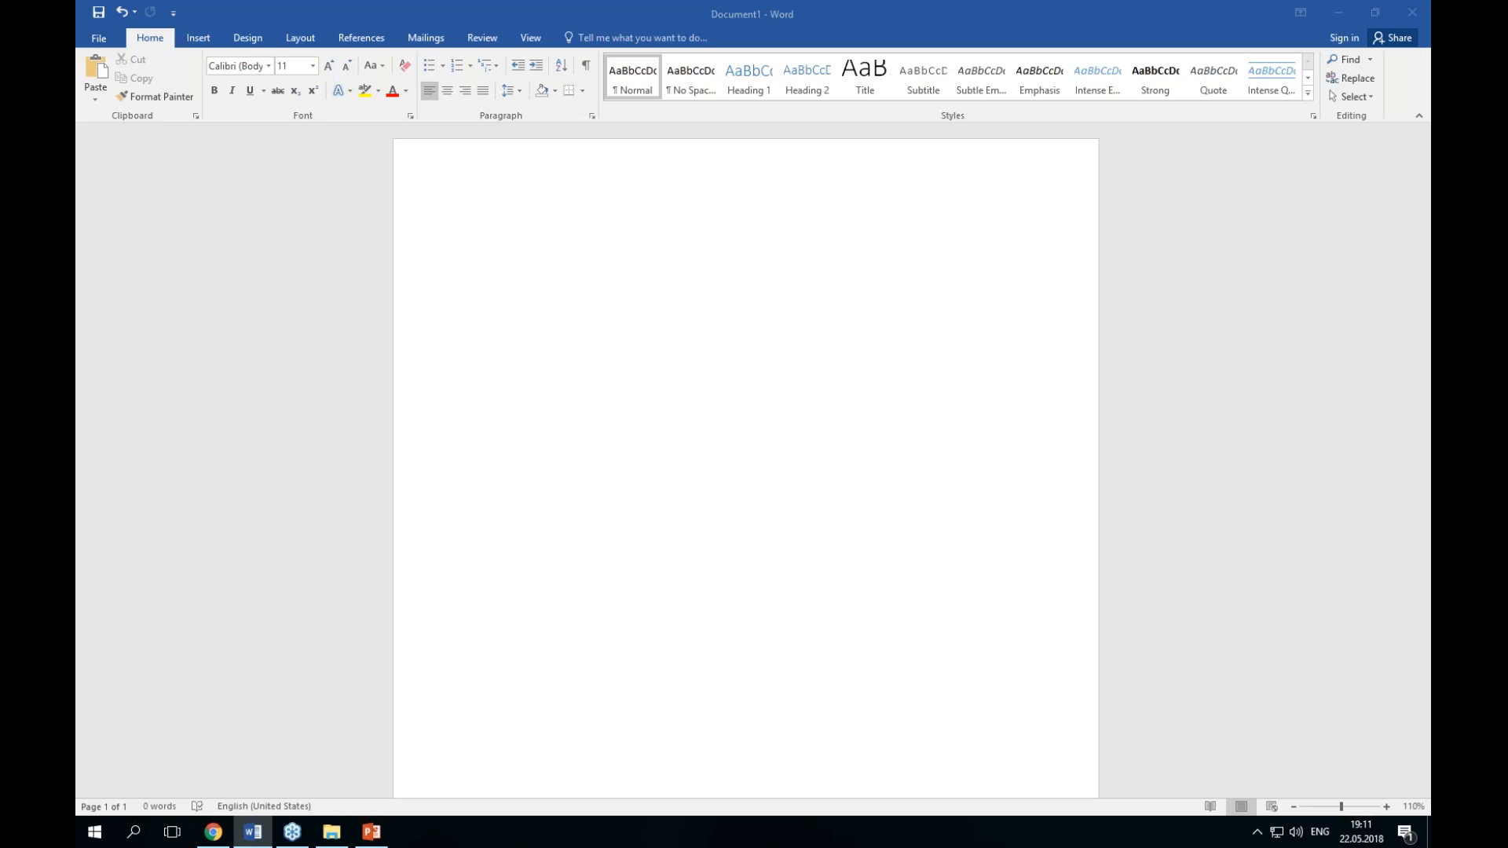
pyautogui.click(91, 840)
pyautogui.click(92, 841)
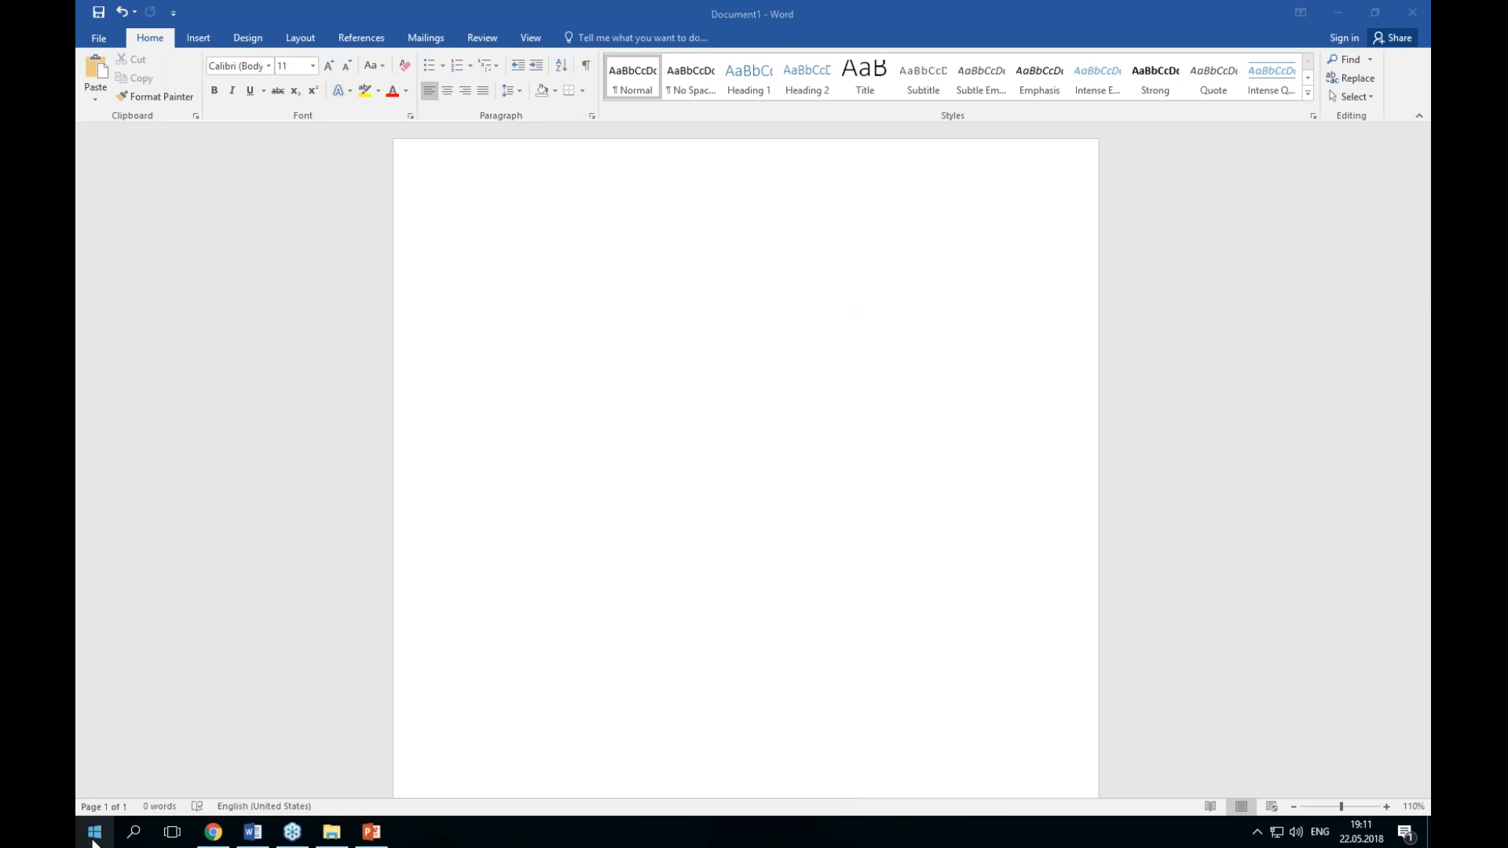
pyautogui.click(91, 840)
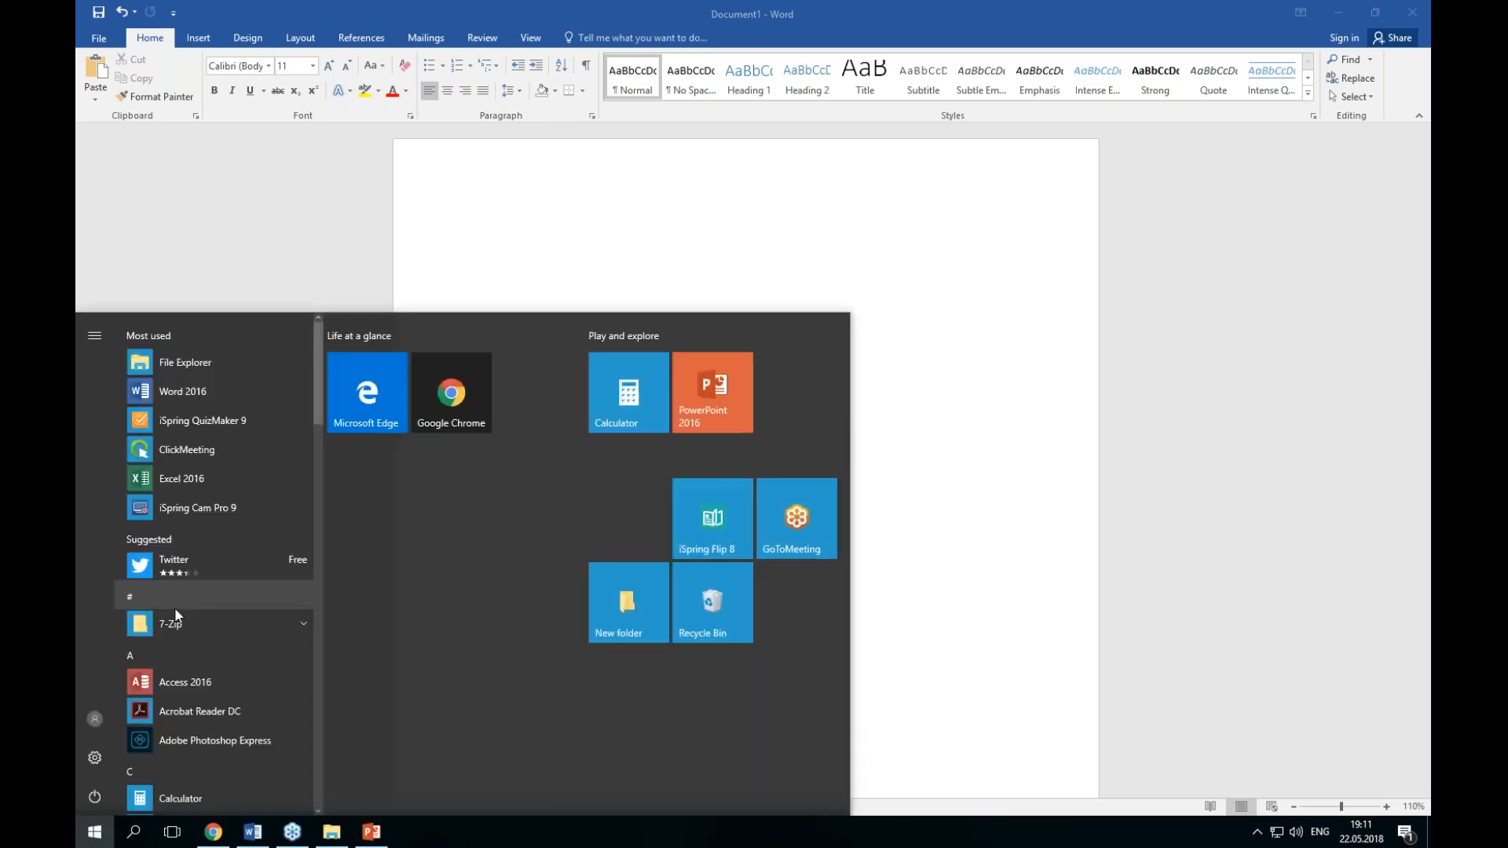
pyautogui.scroll(-10, 196, 595)
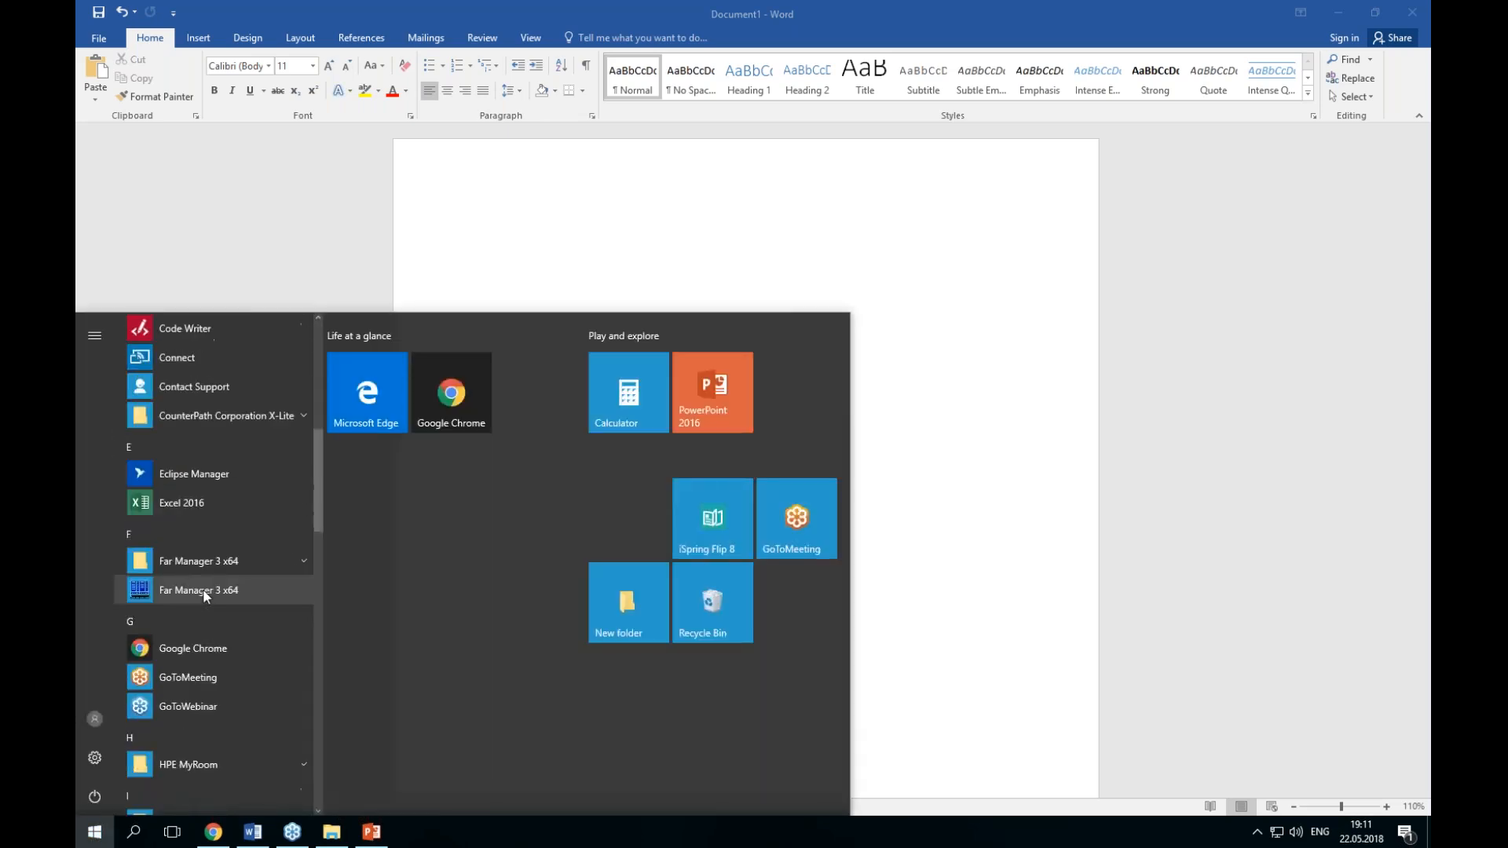
pyautogui.click(251, 427)
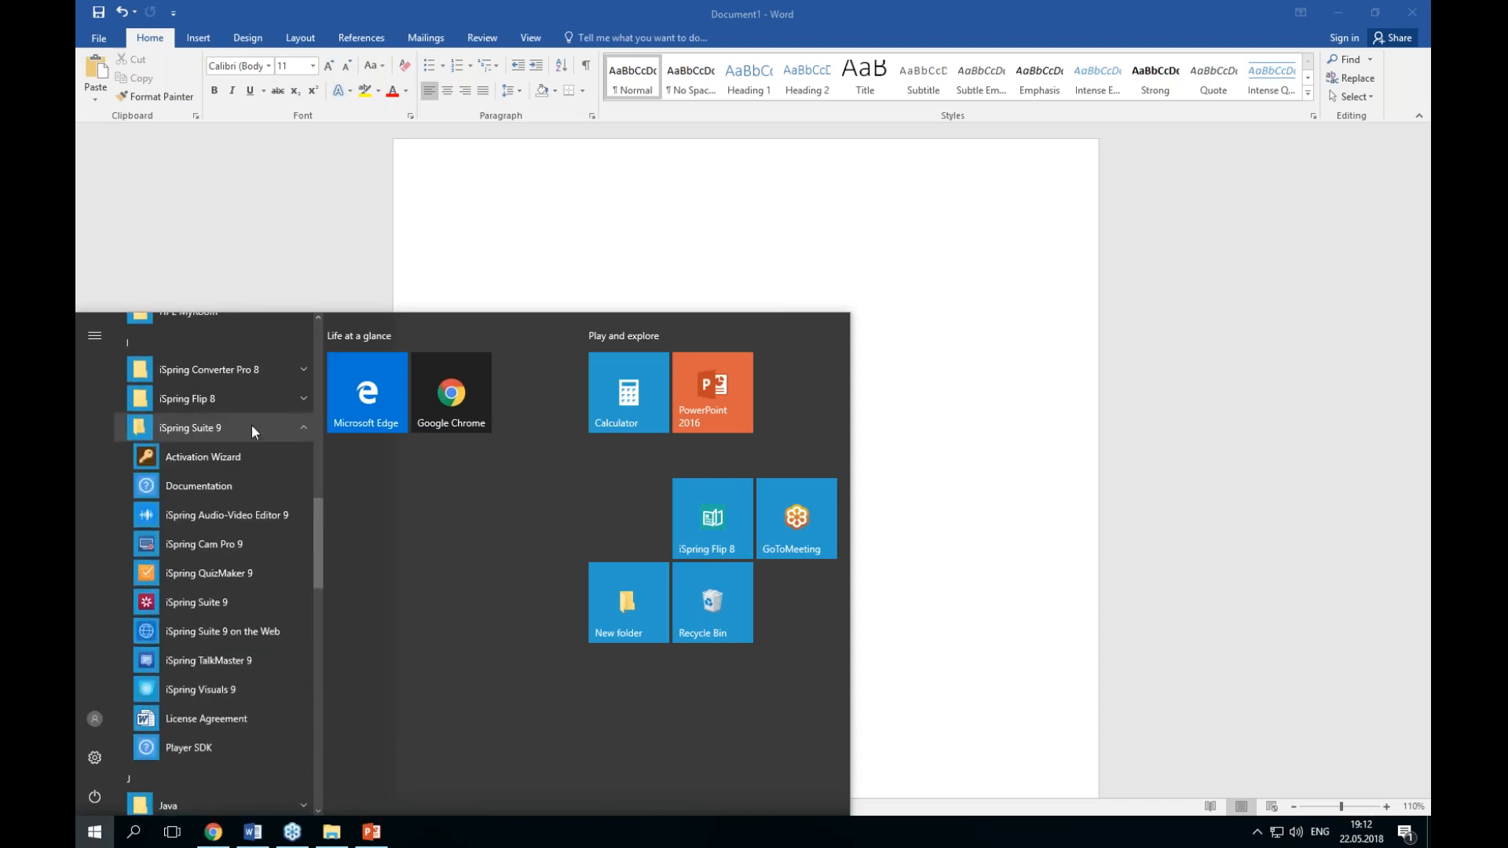
pyautogui.click(247, 548)
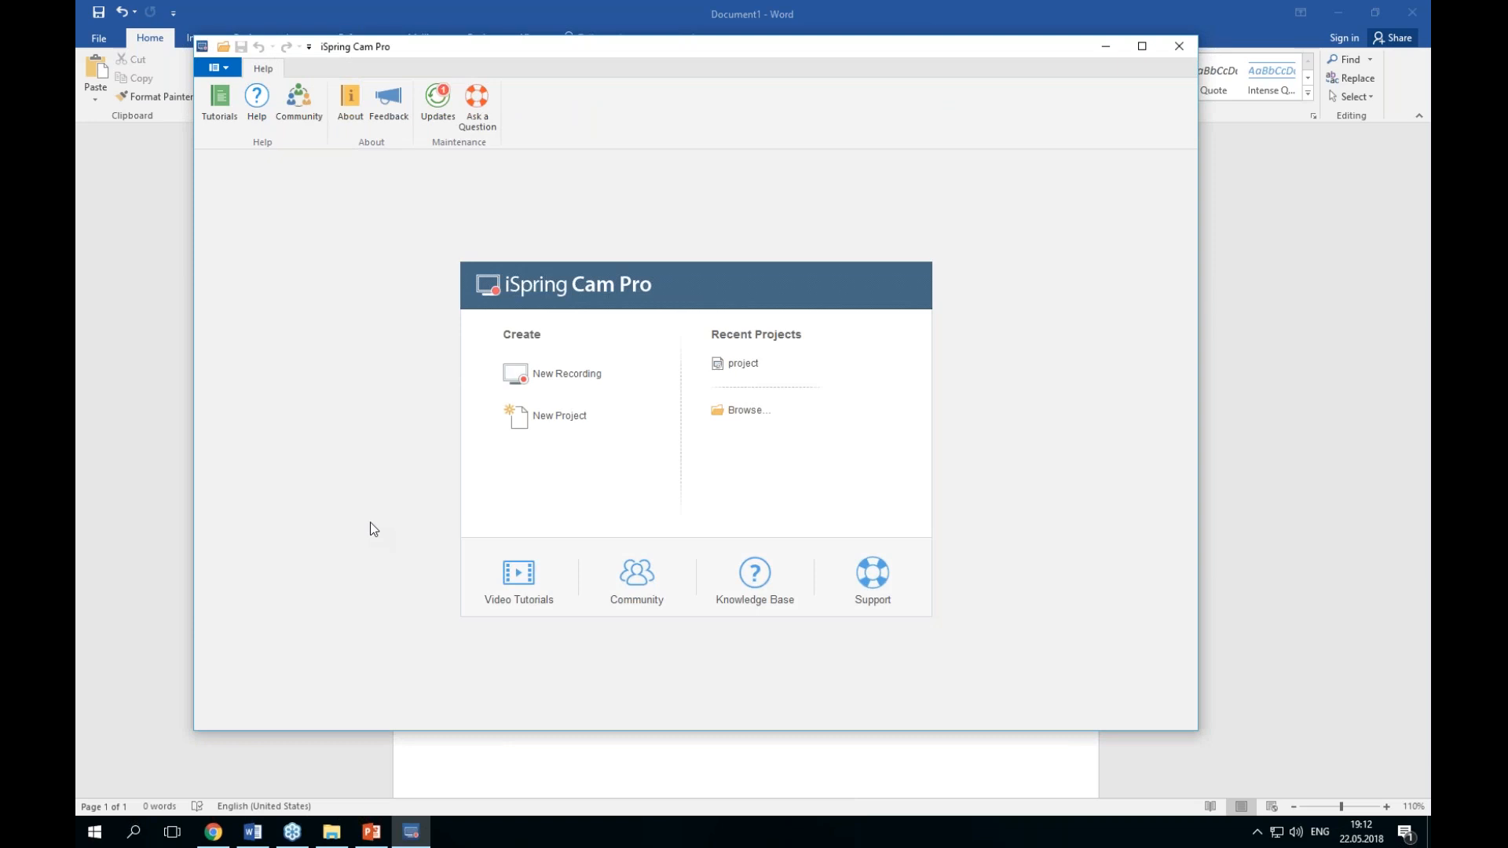
# Step: Create a new project and maximize the iSpring Cam Pro window
pyautogui.click(630, 376)
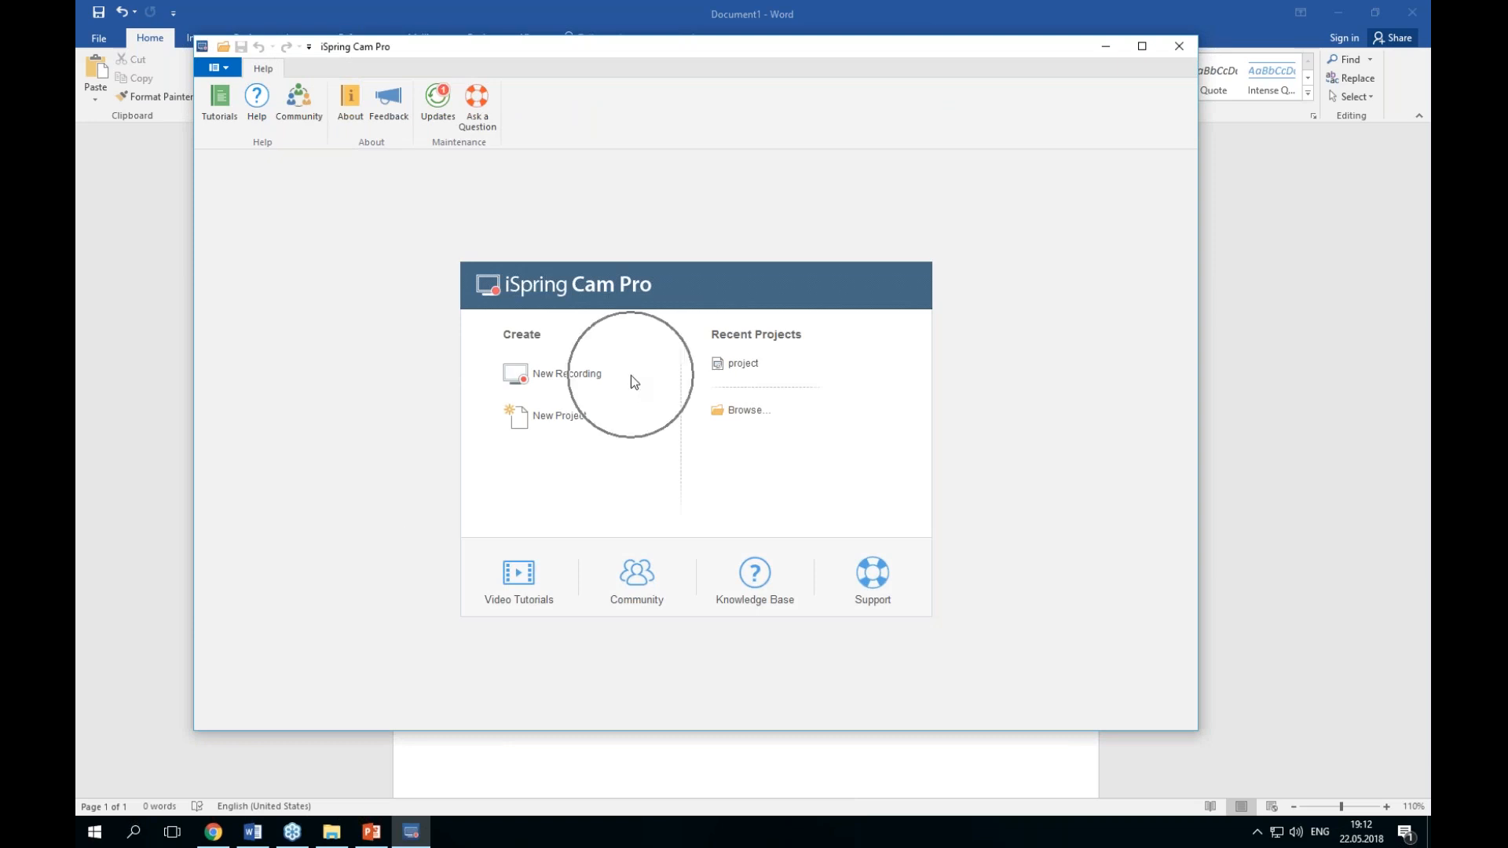
pyautogui.click(612, 424)
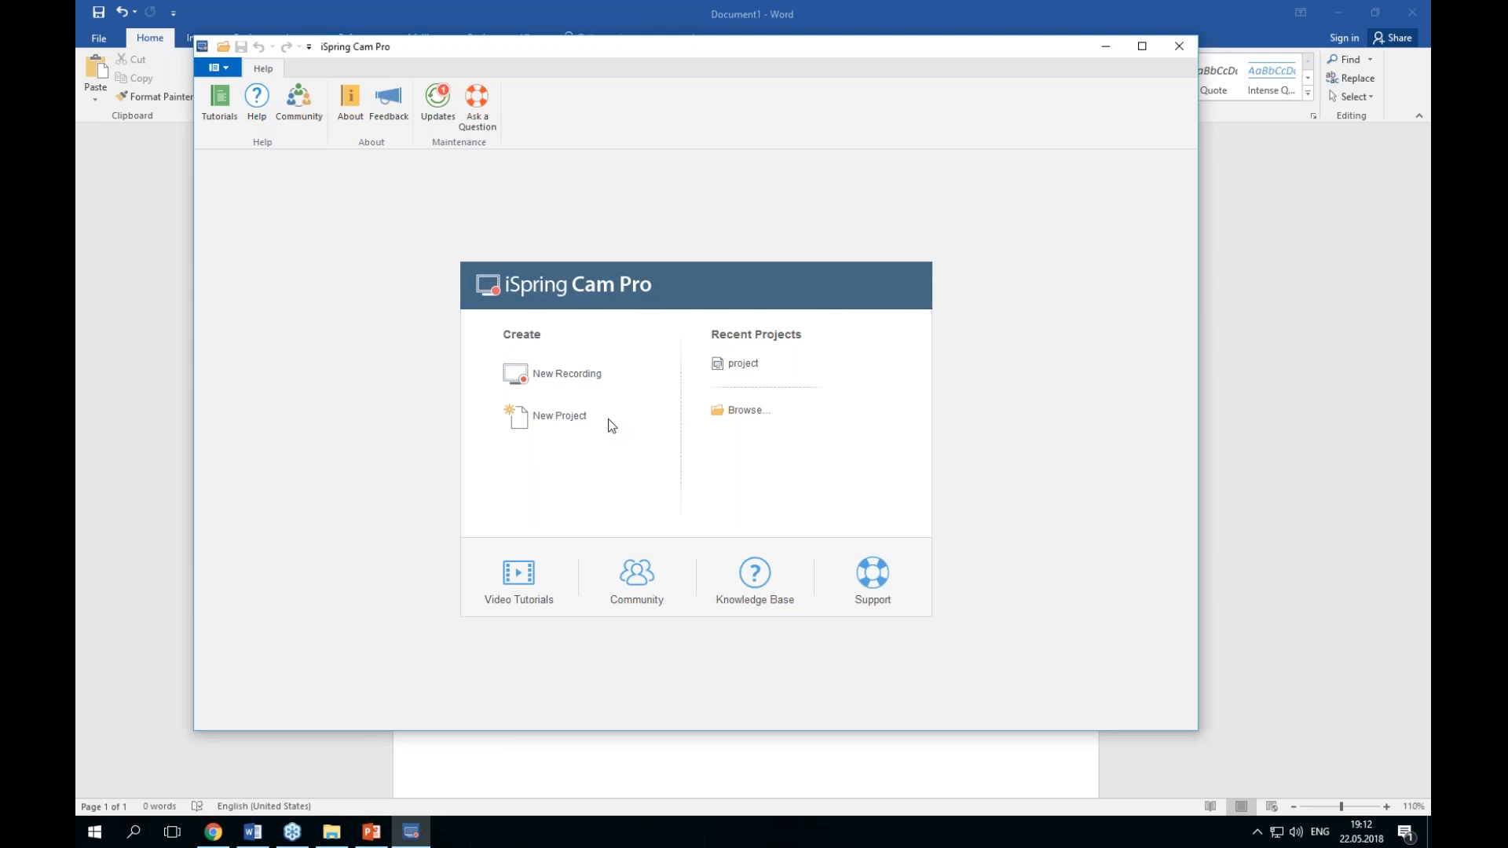
pyautogui.click(558, 414)
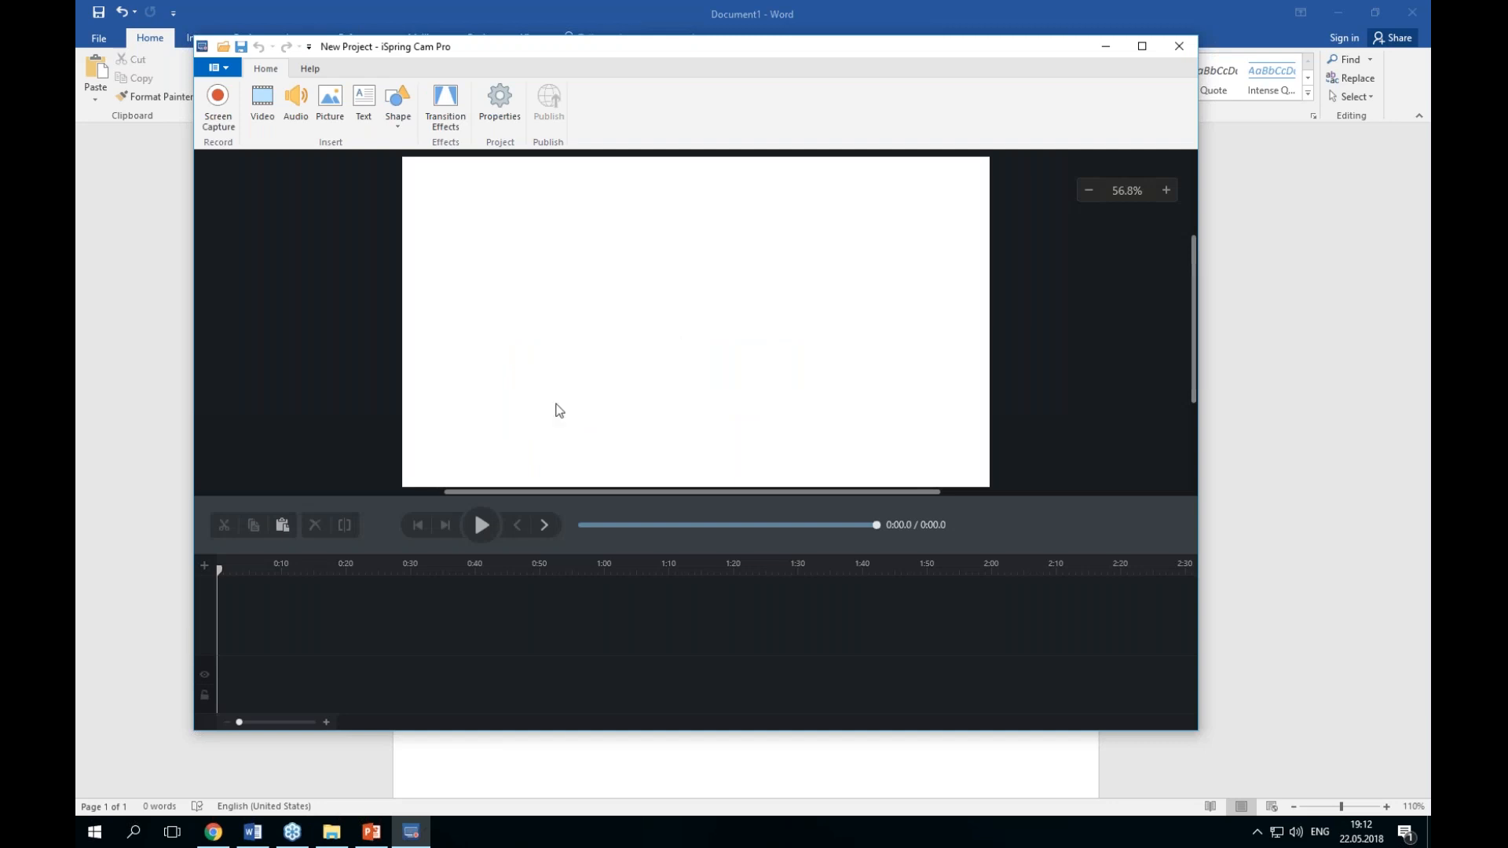
pyautogui.click(1130, 49)
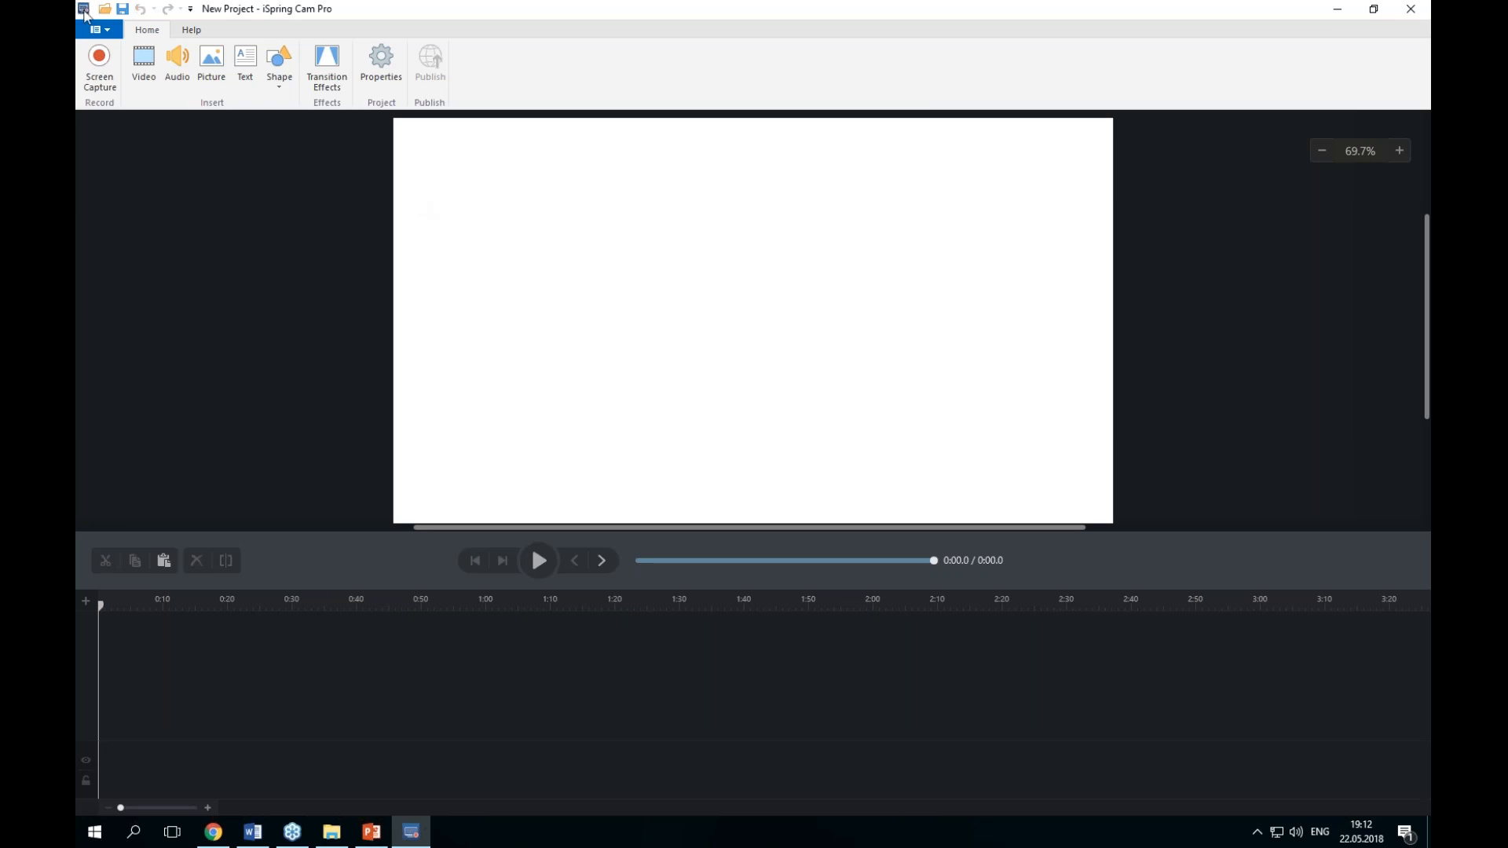
# Step: Start a new recording from the file menu
pyautogui.click(111, 32)
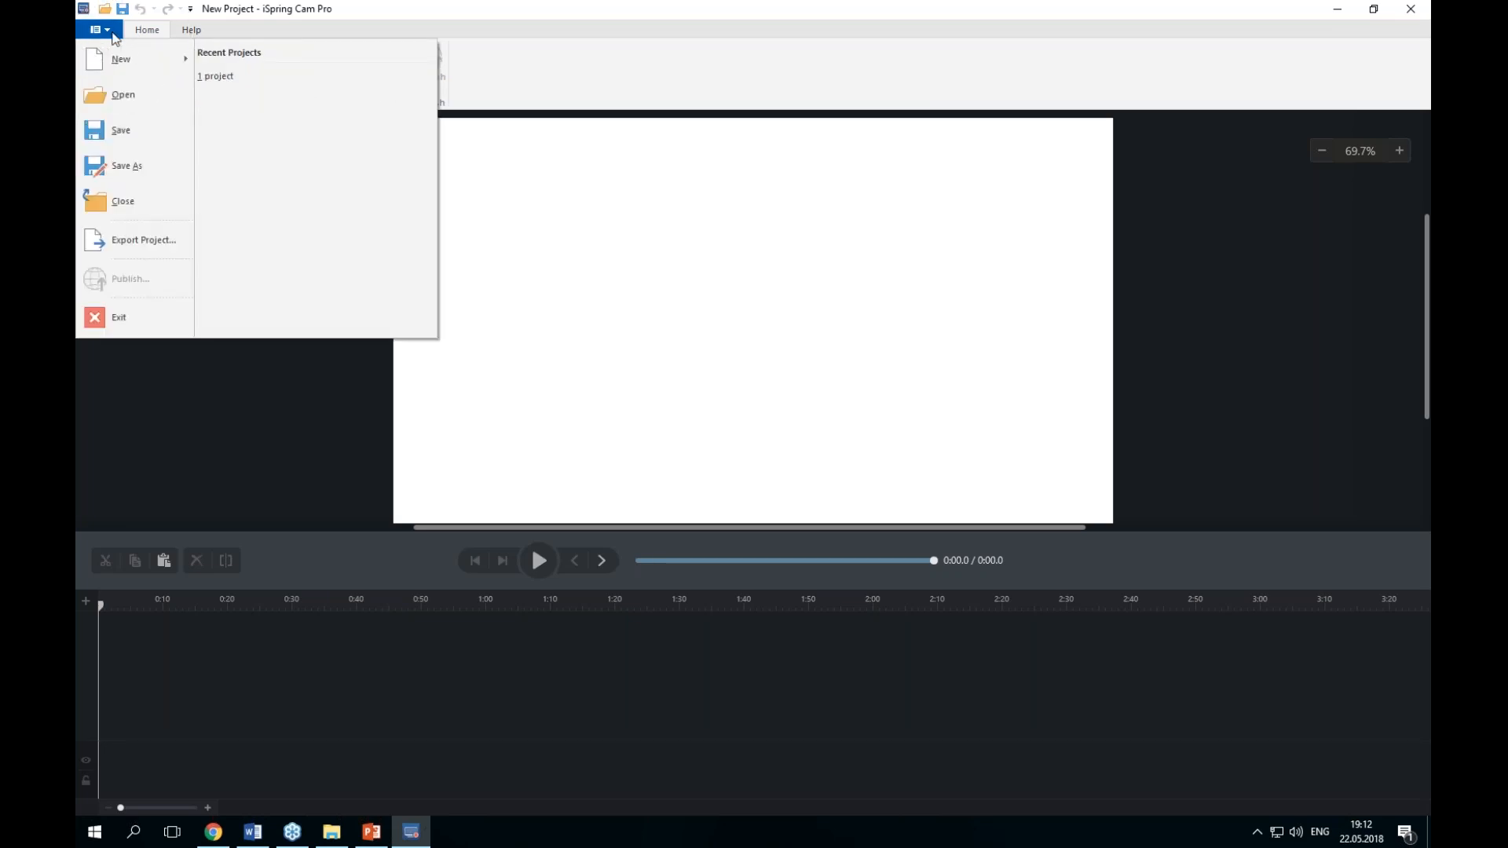
pyautogui.moveTo(122, 59)
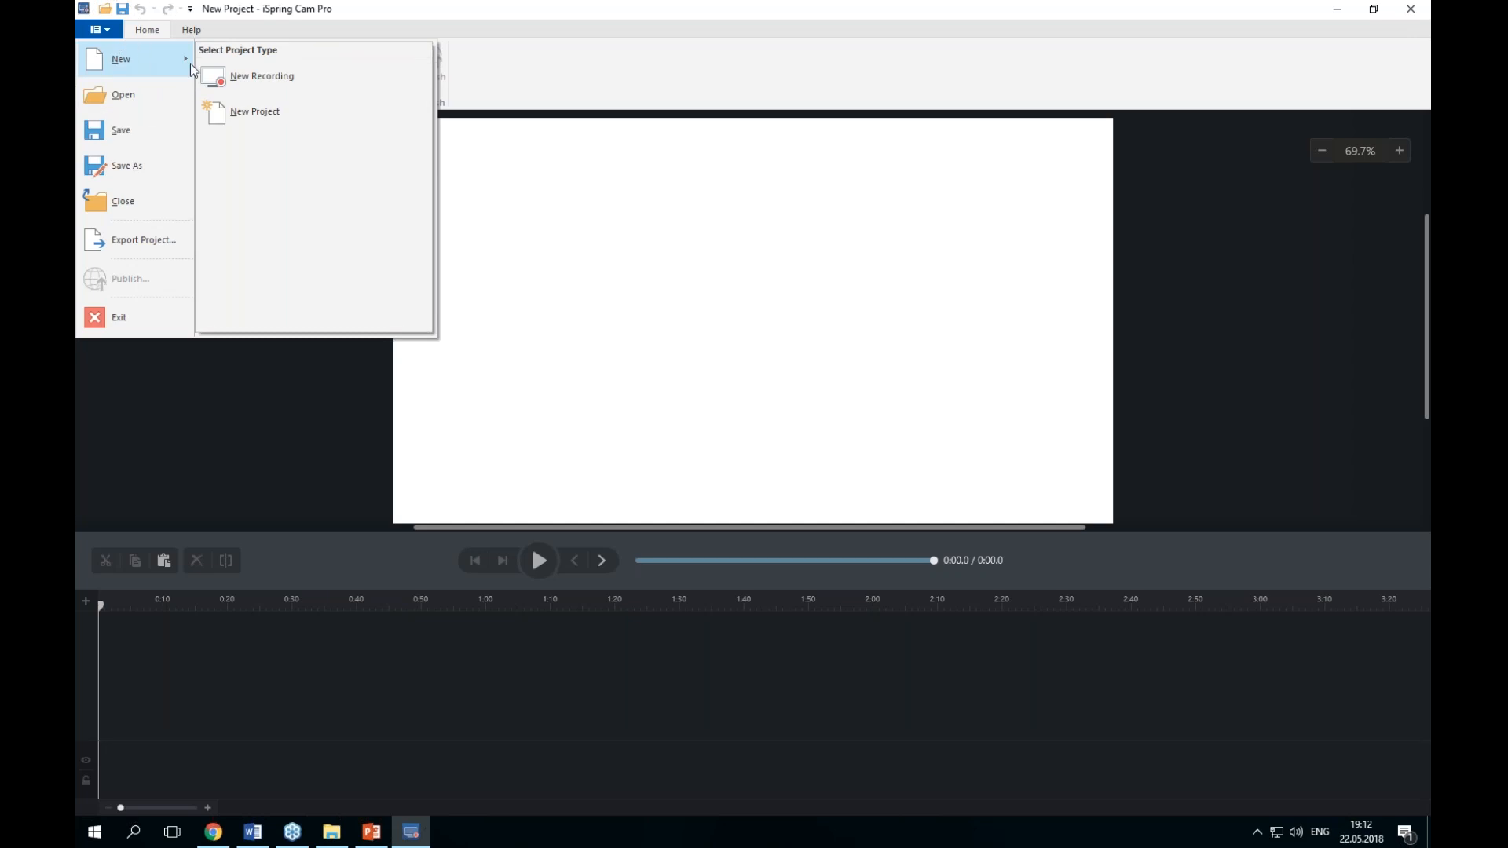
pyautogui.click(268, 79)
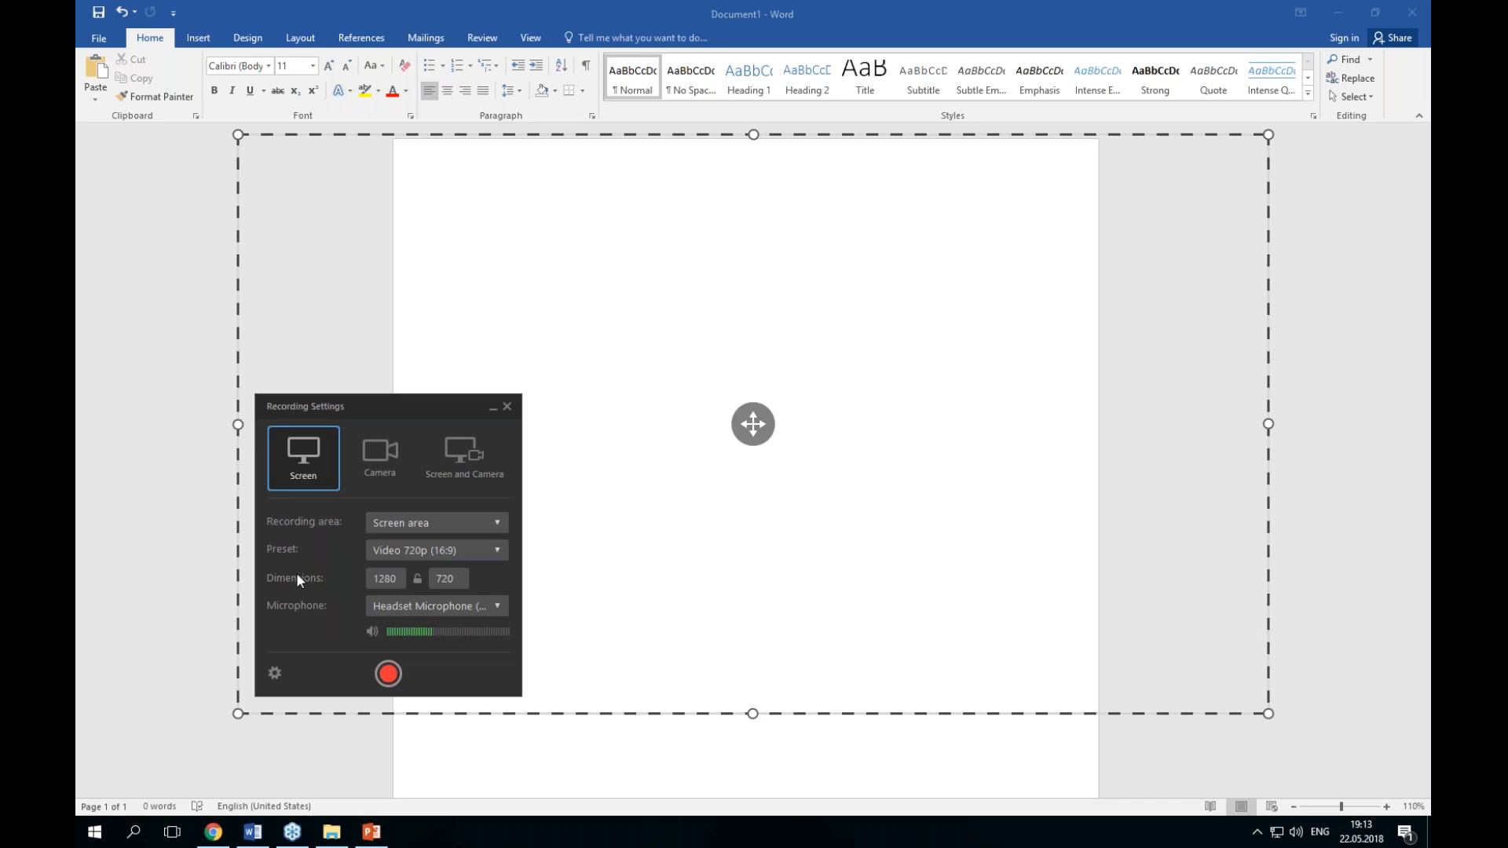
# Step: Inspect the microphone choice, volume indicator, and the recording options' hotkeys and extra options without changing them
pyautogui.click(467, 606)
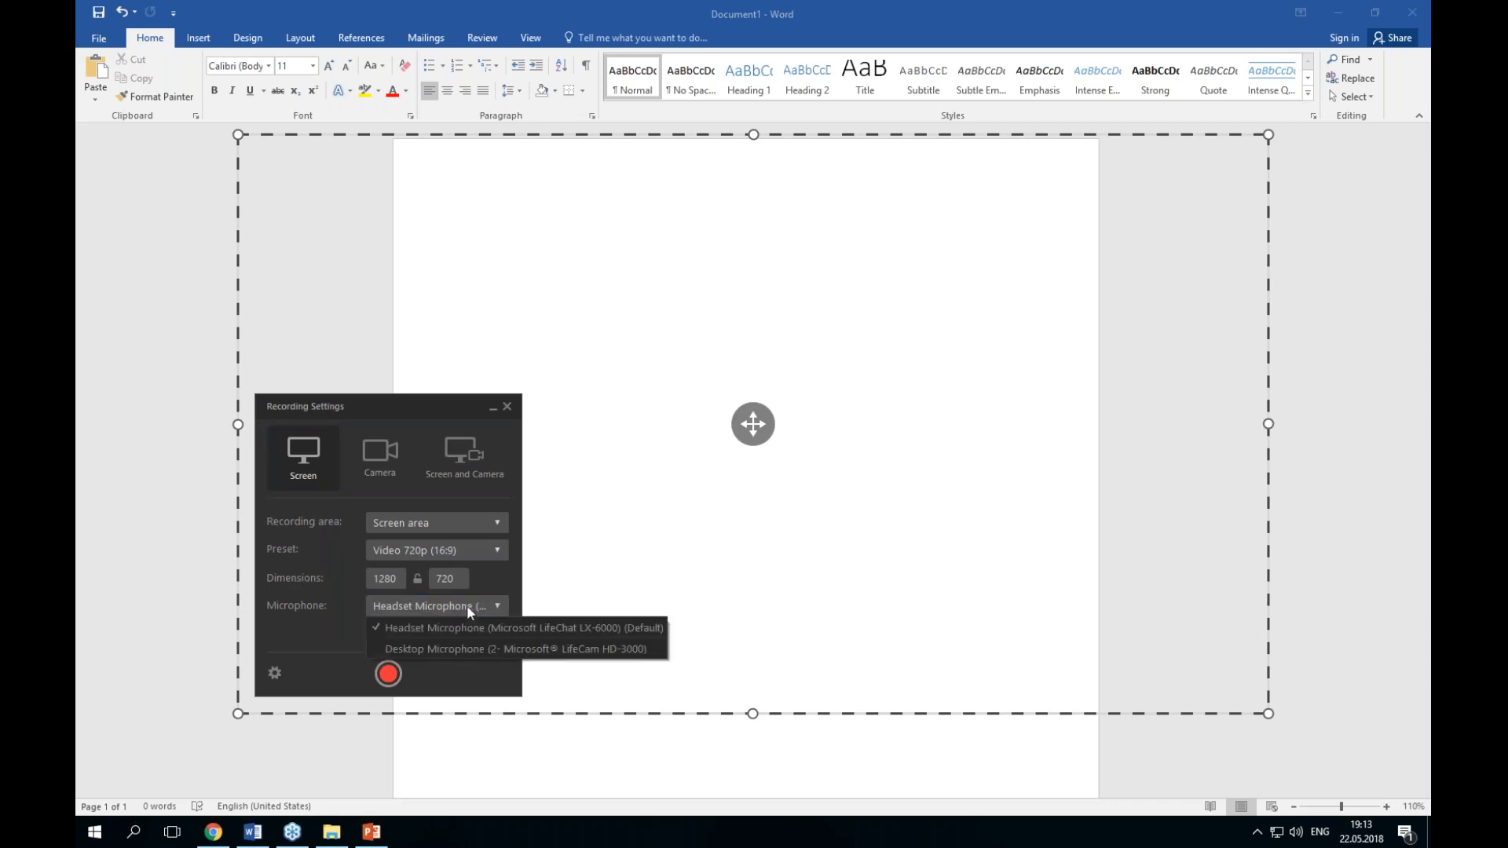
pyautogui.click(467, 605)
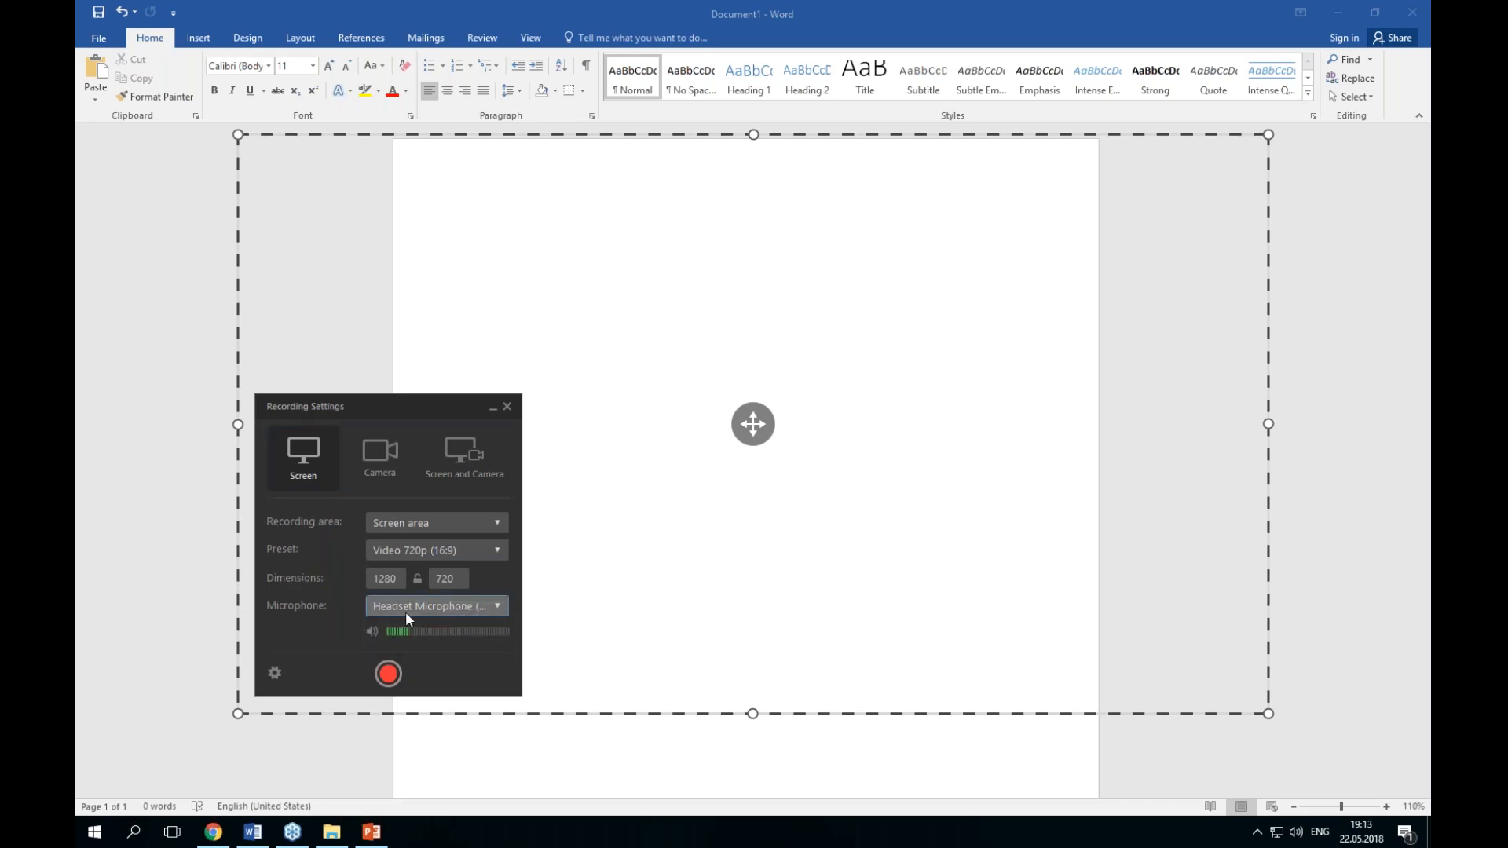
pyautogui.click(371, 631)
pyautogui.click(372, 631)
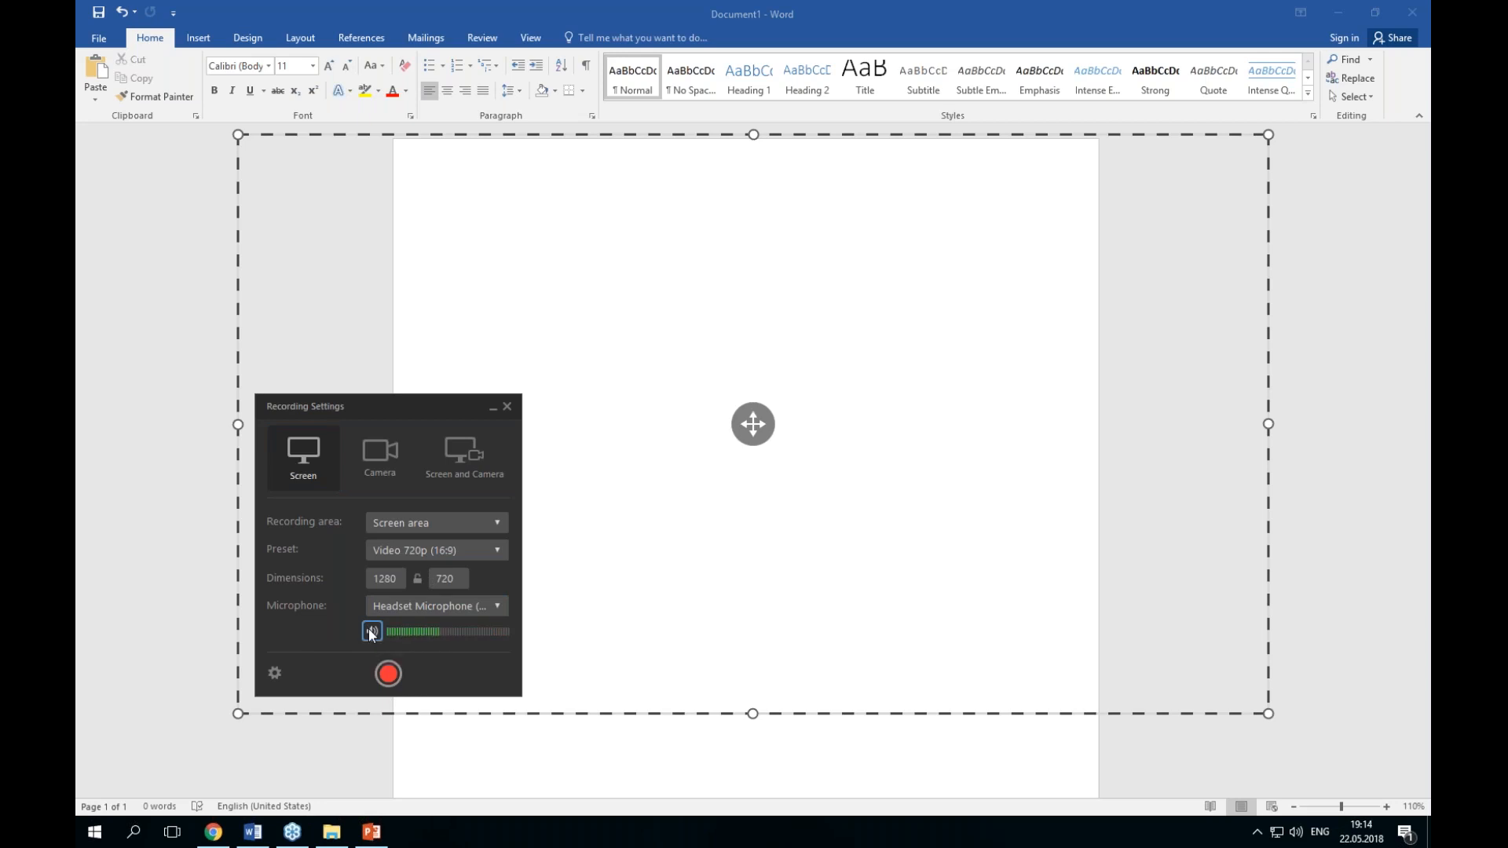
pyautogui.click(290, 672)
pyautogui.click(280, 673)
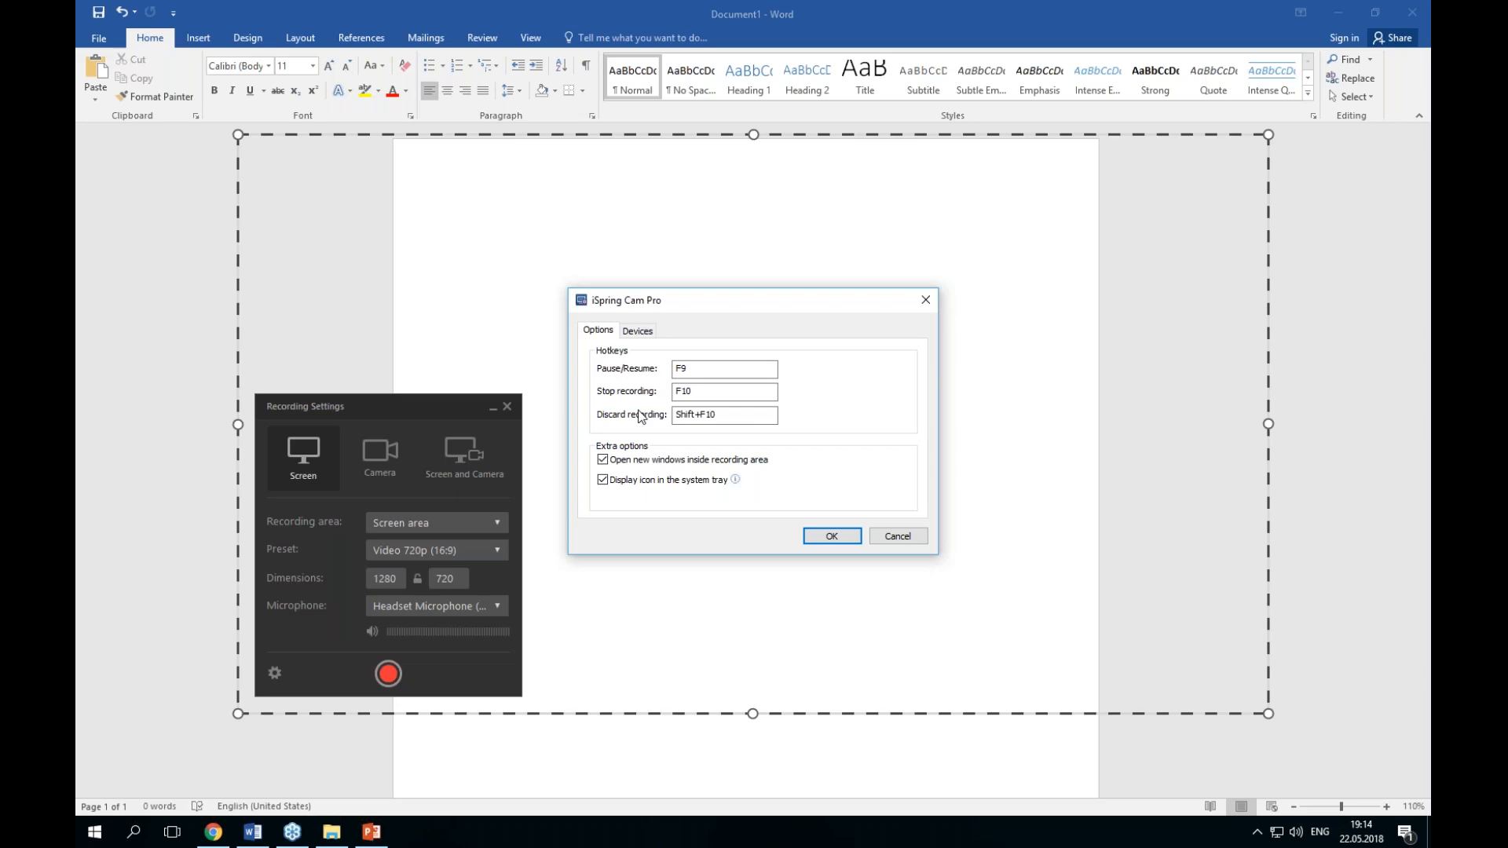
pyautogui.click(629, 444)
pyautogui.moveTo(735, 481)
pyautogui.click(907, 537)
# Step: Start a screen recording and discard it to start over
pyautogui.click(387, 674)
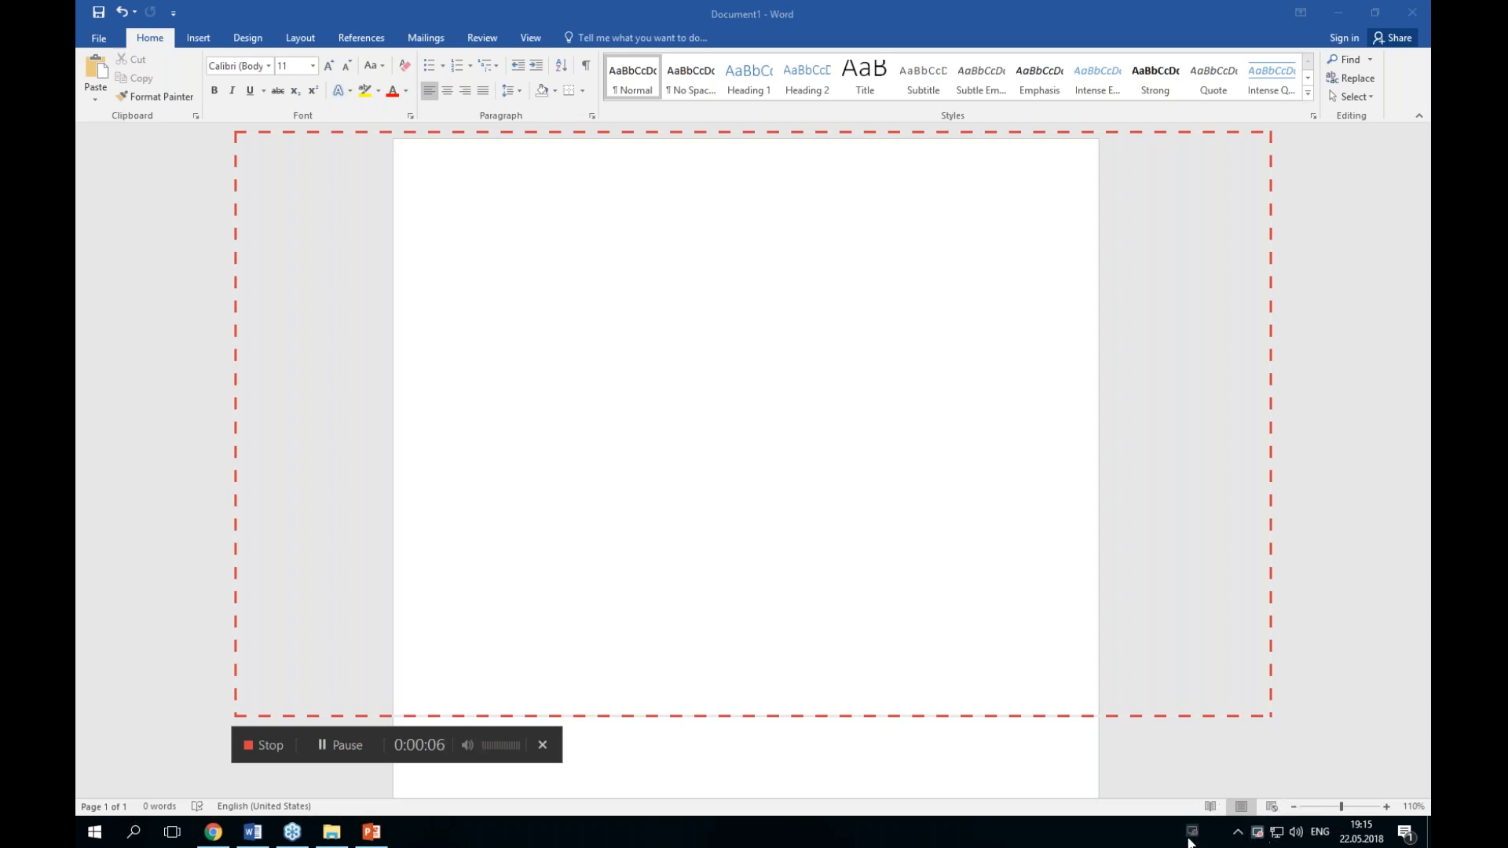
pyautogui.click(542, 745)
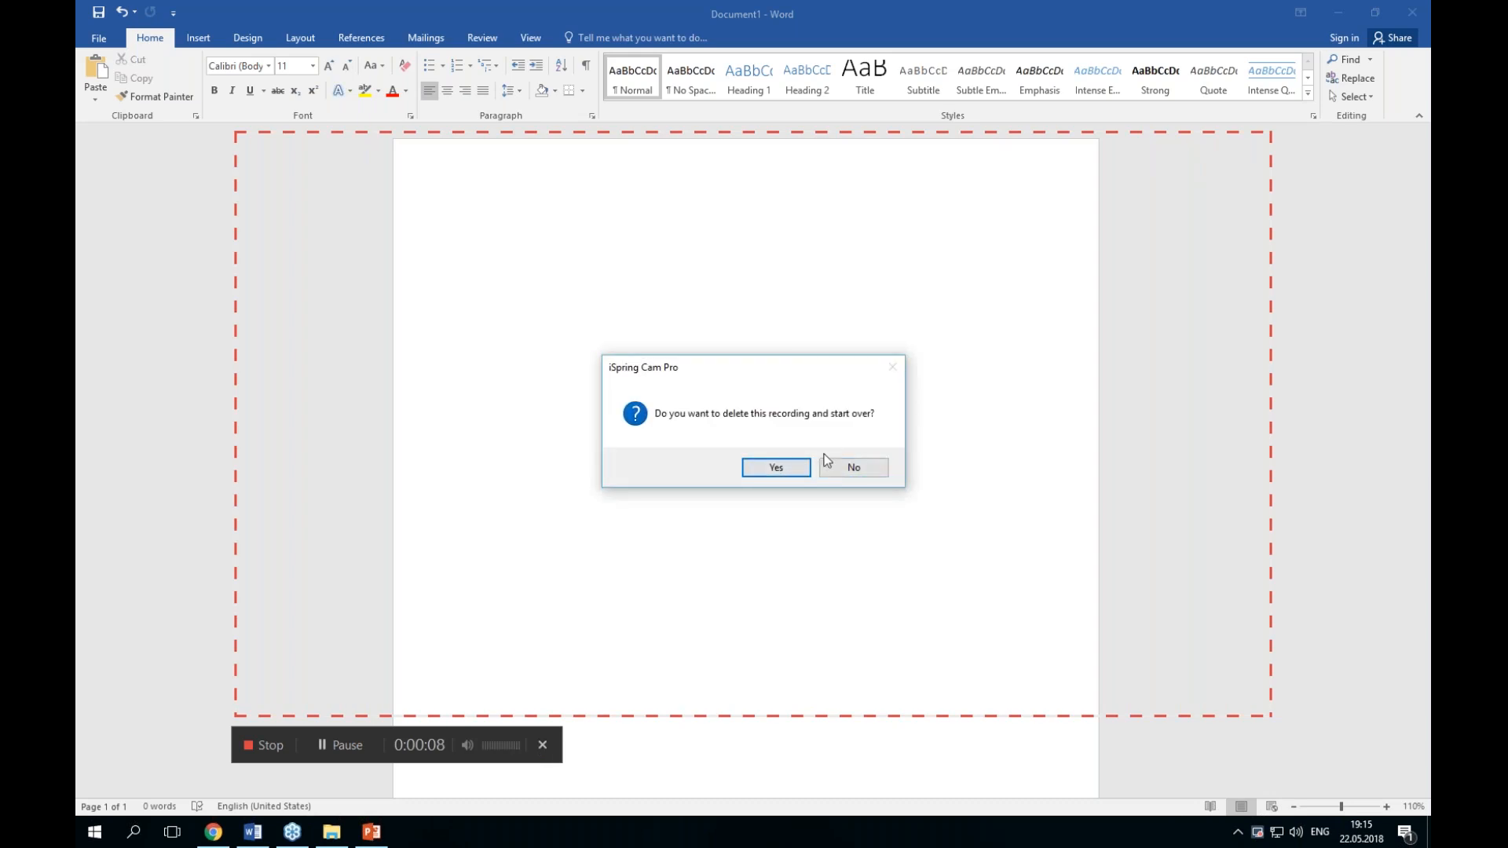
pyautogui.click(788, 471)
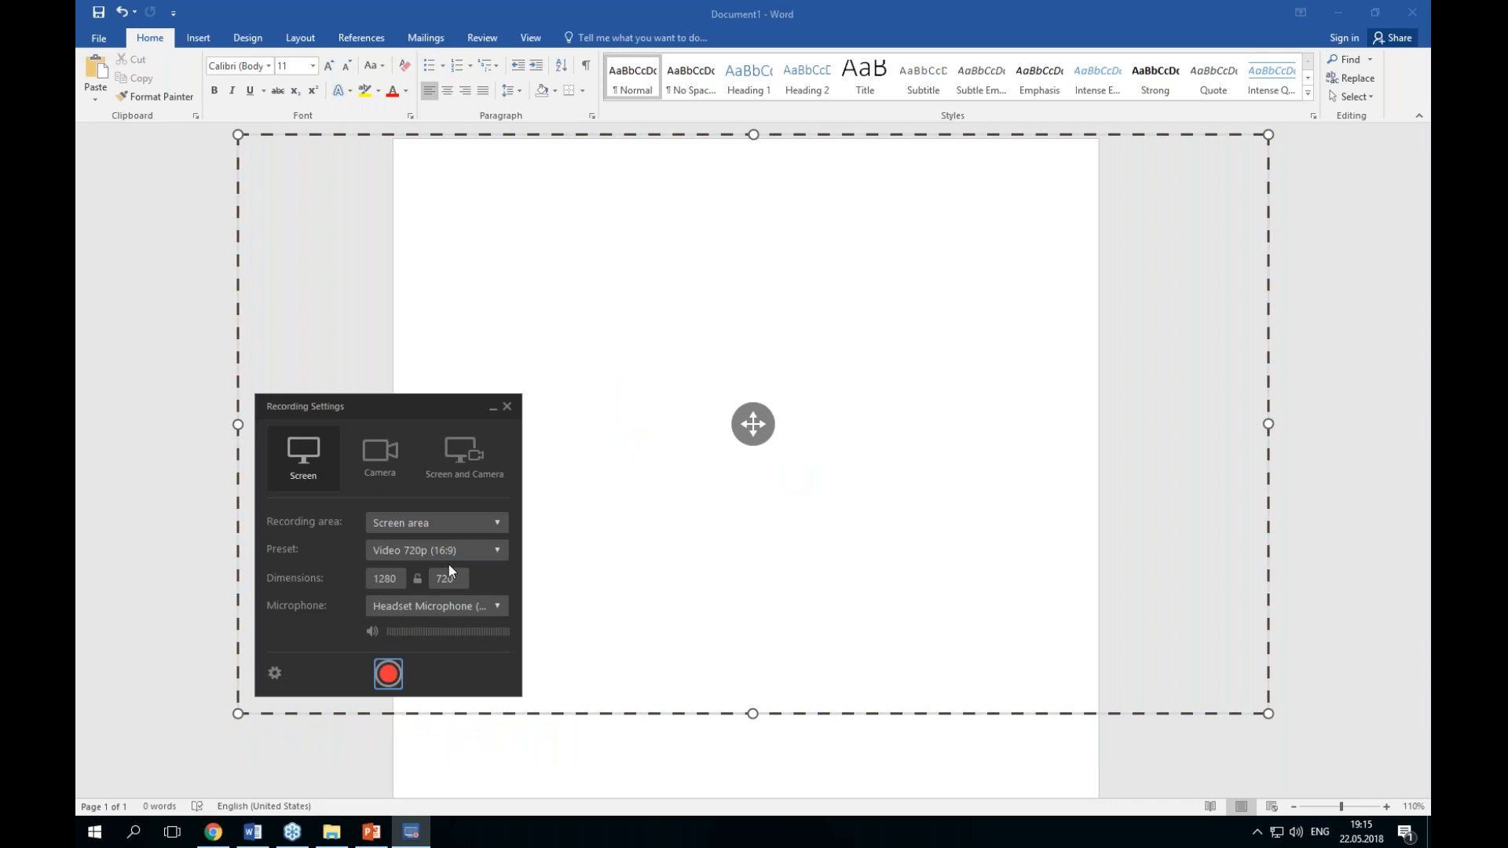
# Step: Review the camera, microphone and audio recording devices in the recording settings
pyautogui.click(274, 674)
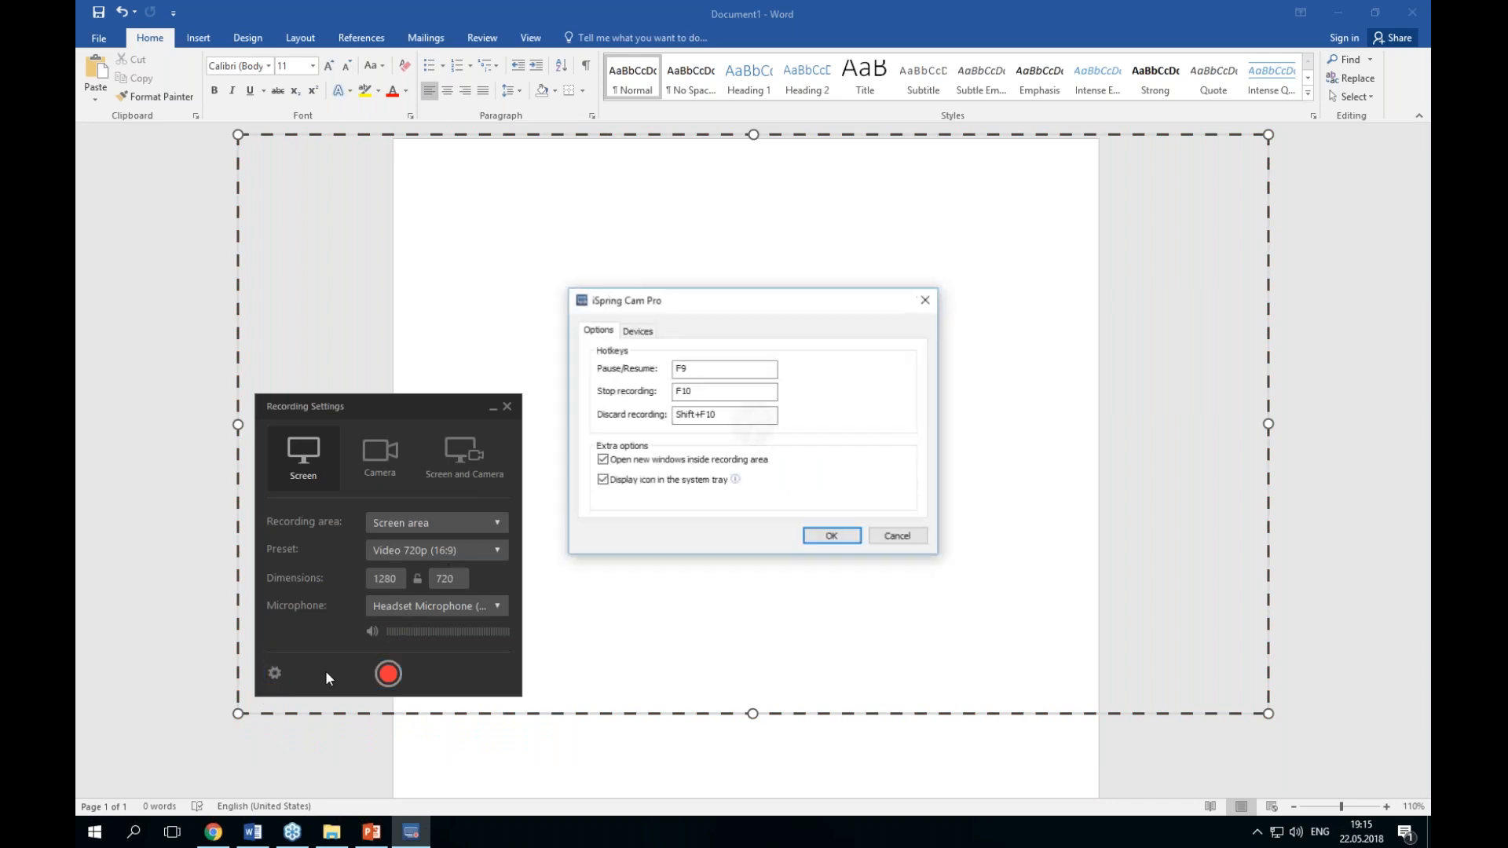
pyautogui.click(636, 336)
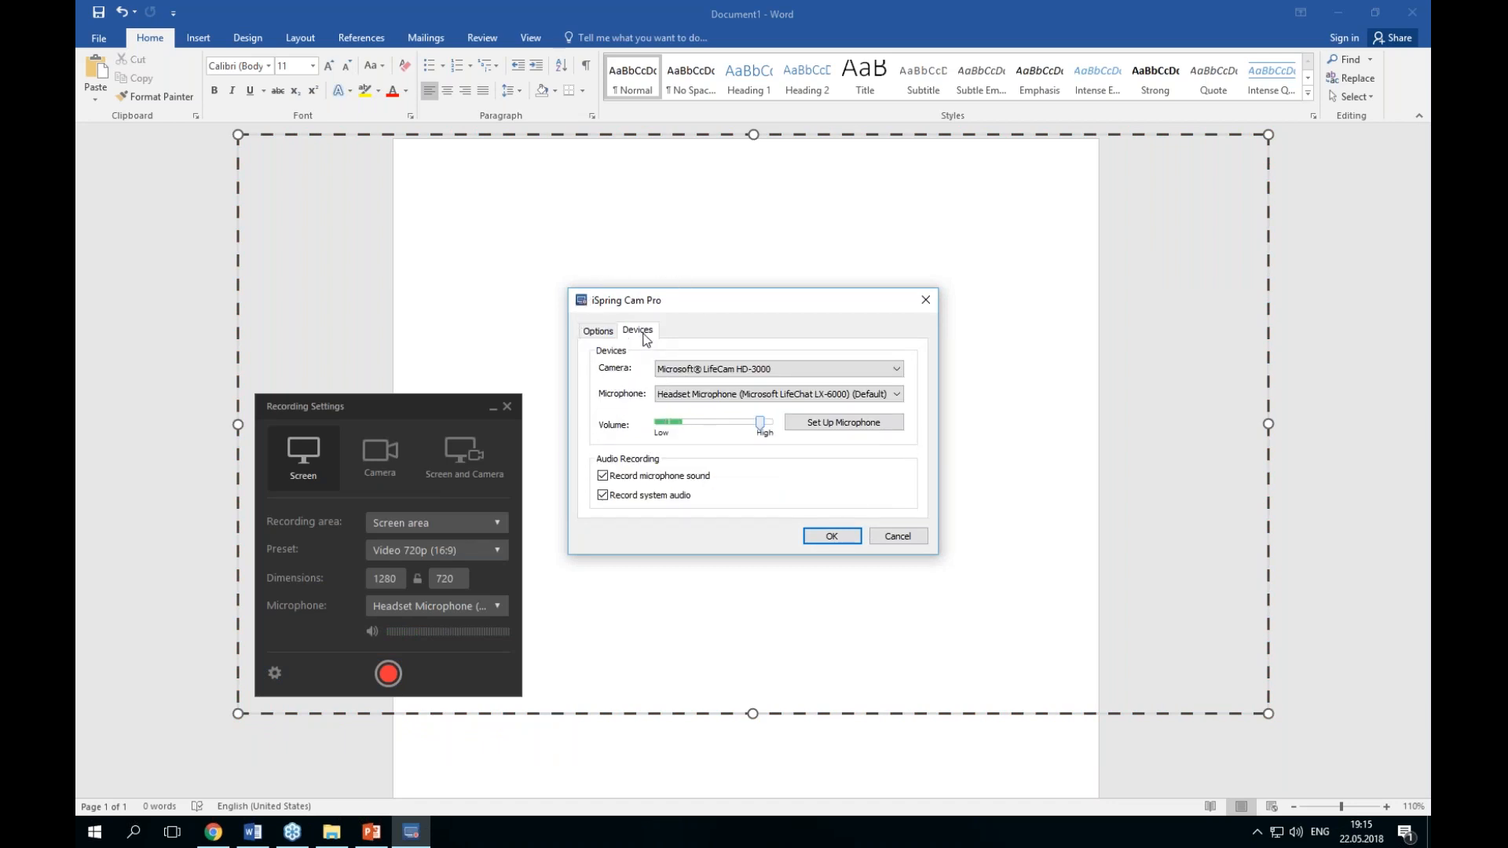
pyautogui.press('ctrl')
pyautogui.click(832, 542)
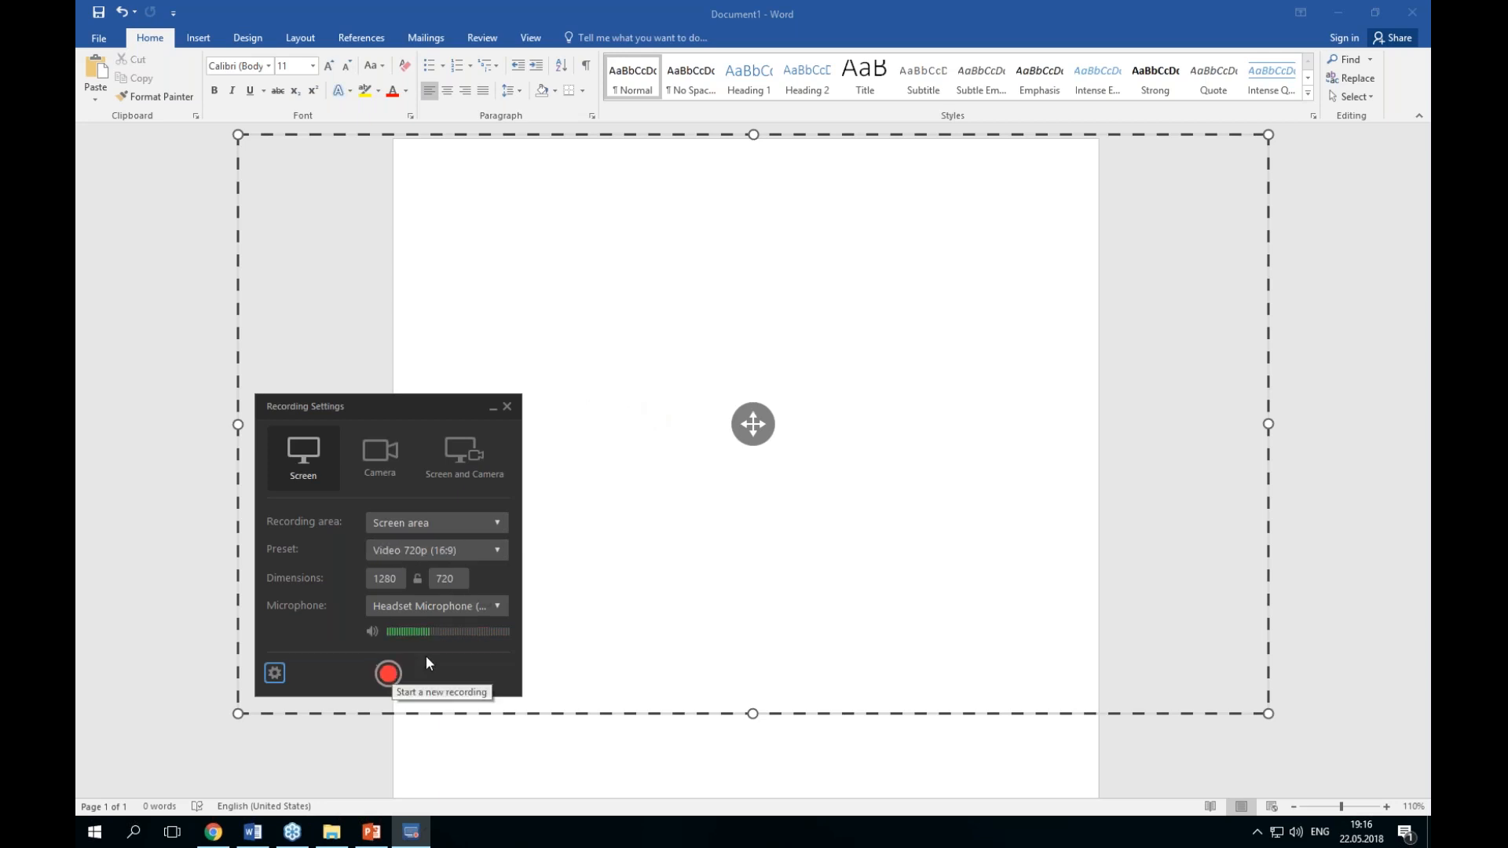
# Step: Start another recording and delete it to begin again
pyautogui.click(388, 673)
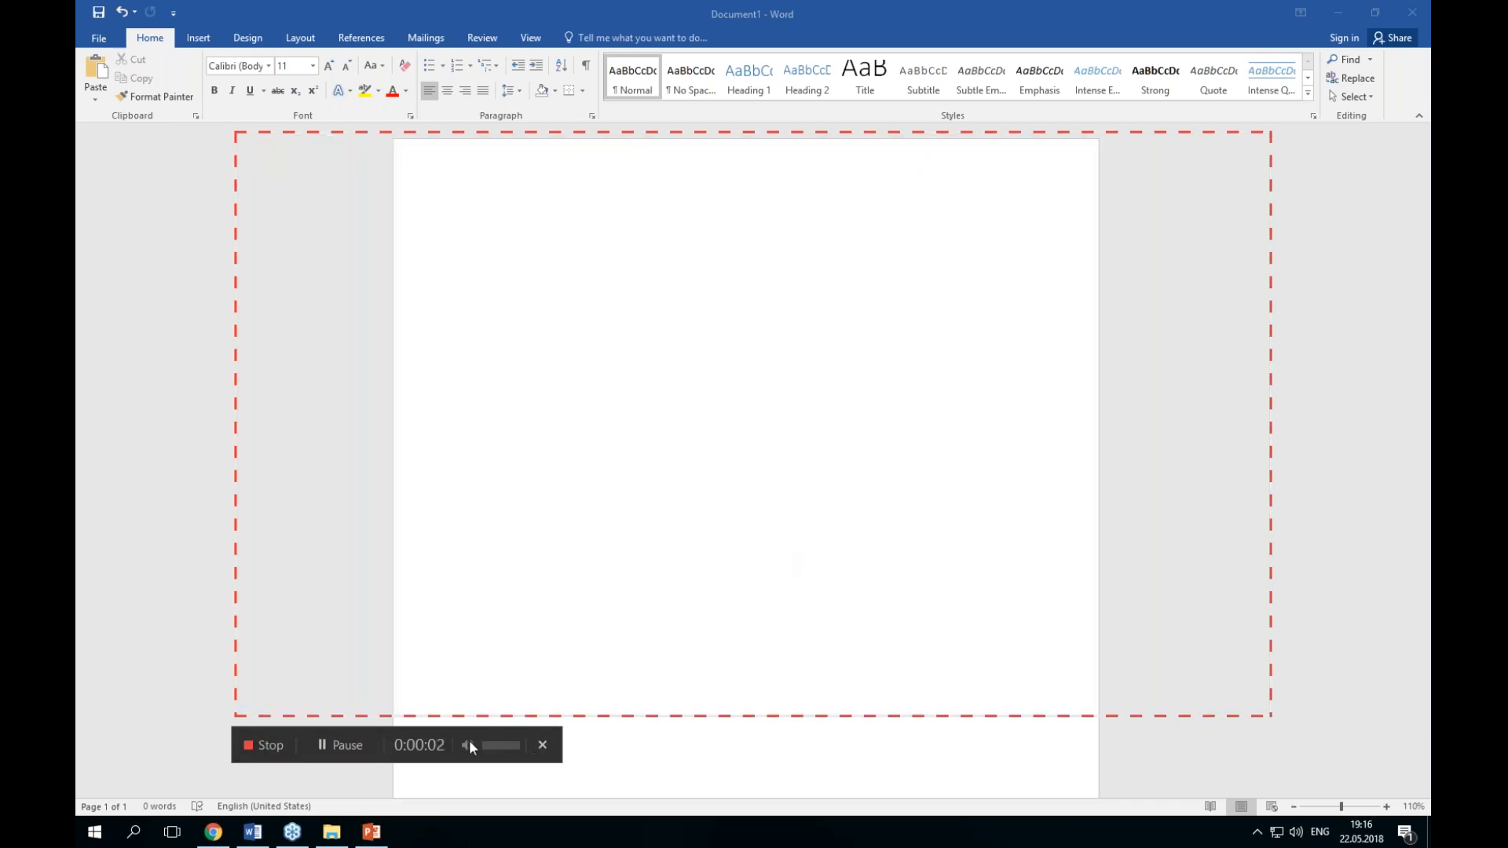
pyautogui.click(542, 744)
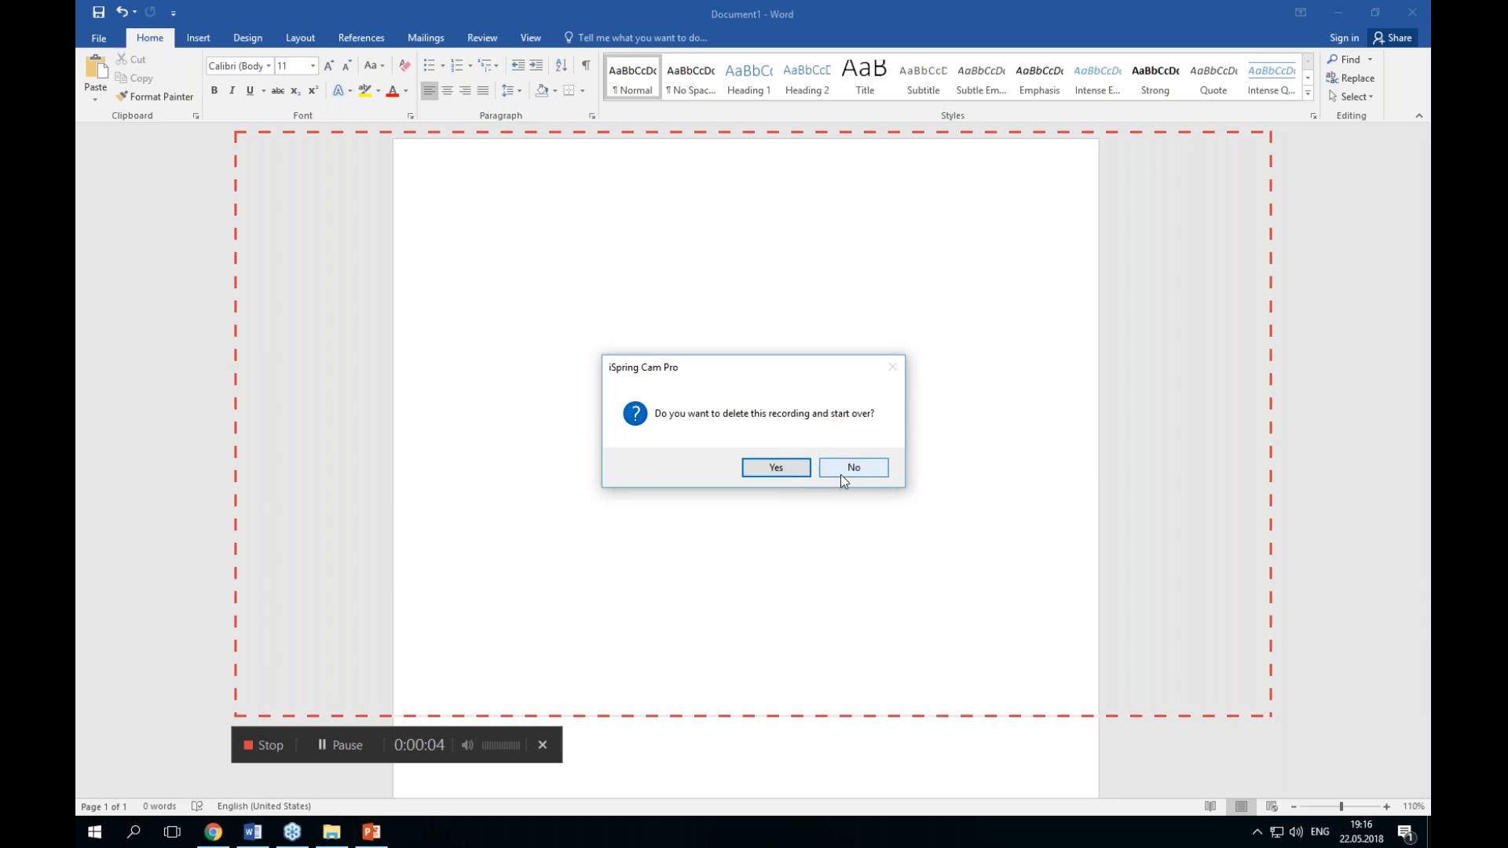
pyautogui.click(788, 472)
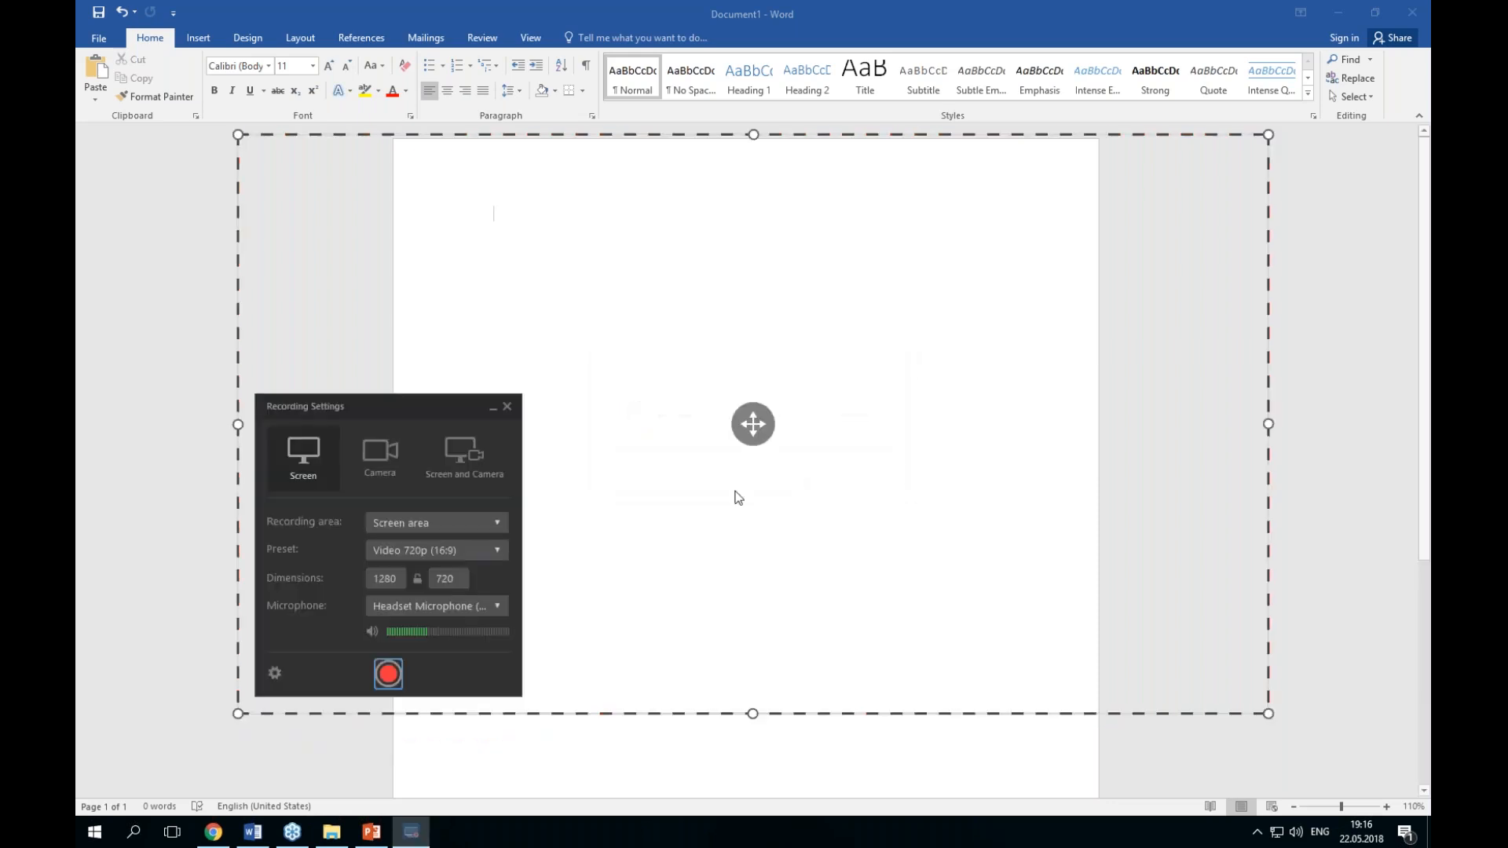
# Step: Enlarge the recording area by its corners to about 1500 × 934 to cover the Word window
pyautogui.moveTo(238, 135); pyautogui.dragTo(134, 14)
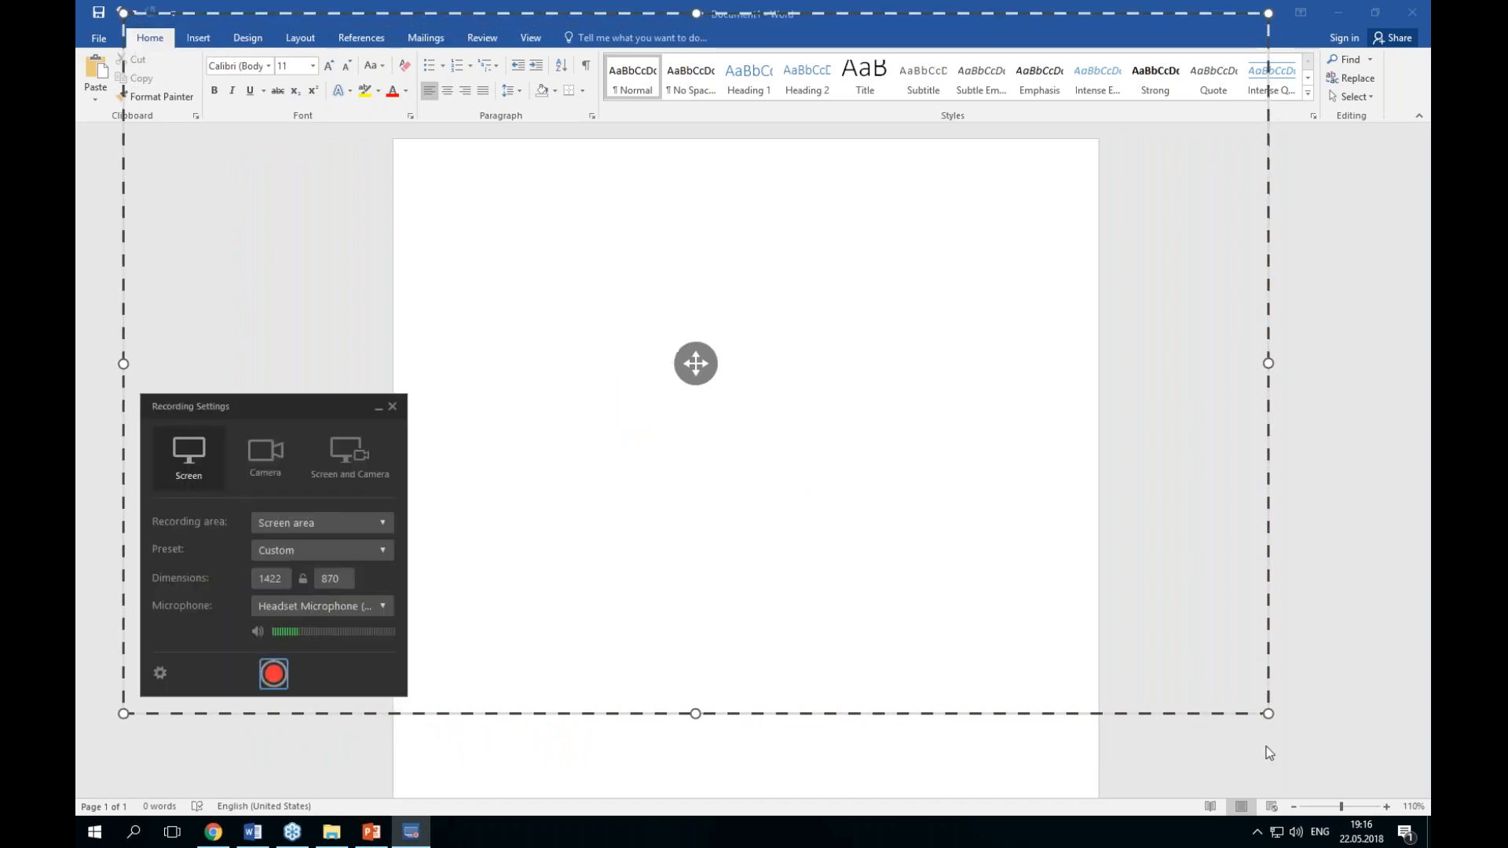
pyautogui.moveTo(1267, 713); pyautogui.dragTo(1331, 765)
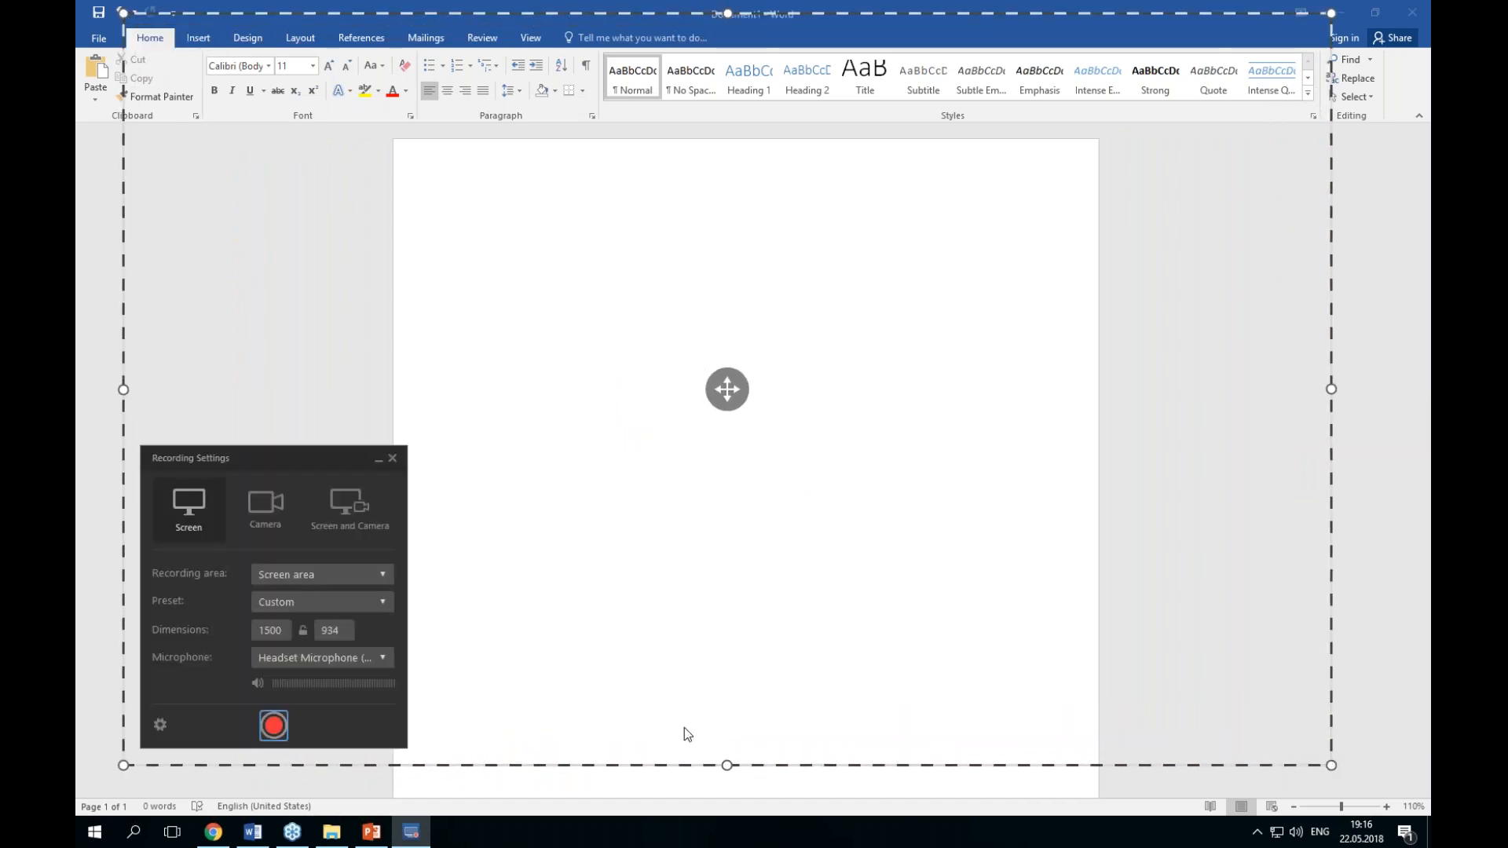
# Step: Switch to Screen and Camera mode and start a new recording
pyautogui.click(347, 520)
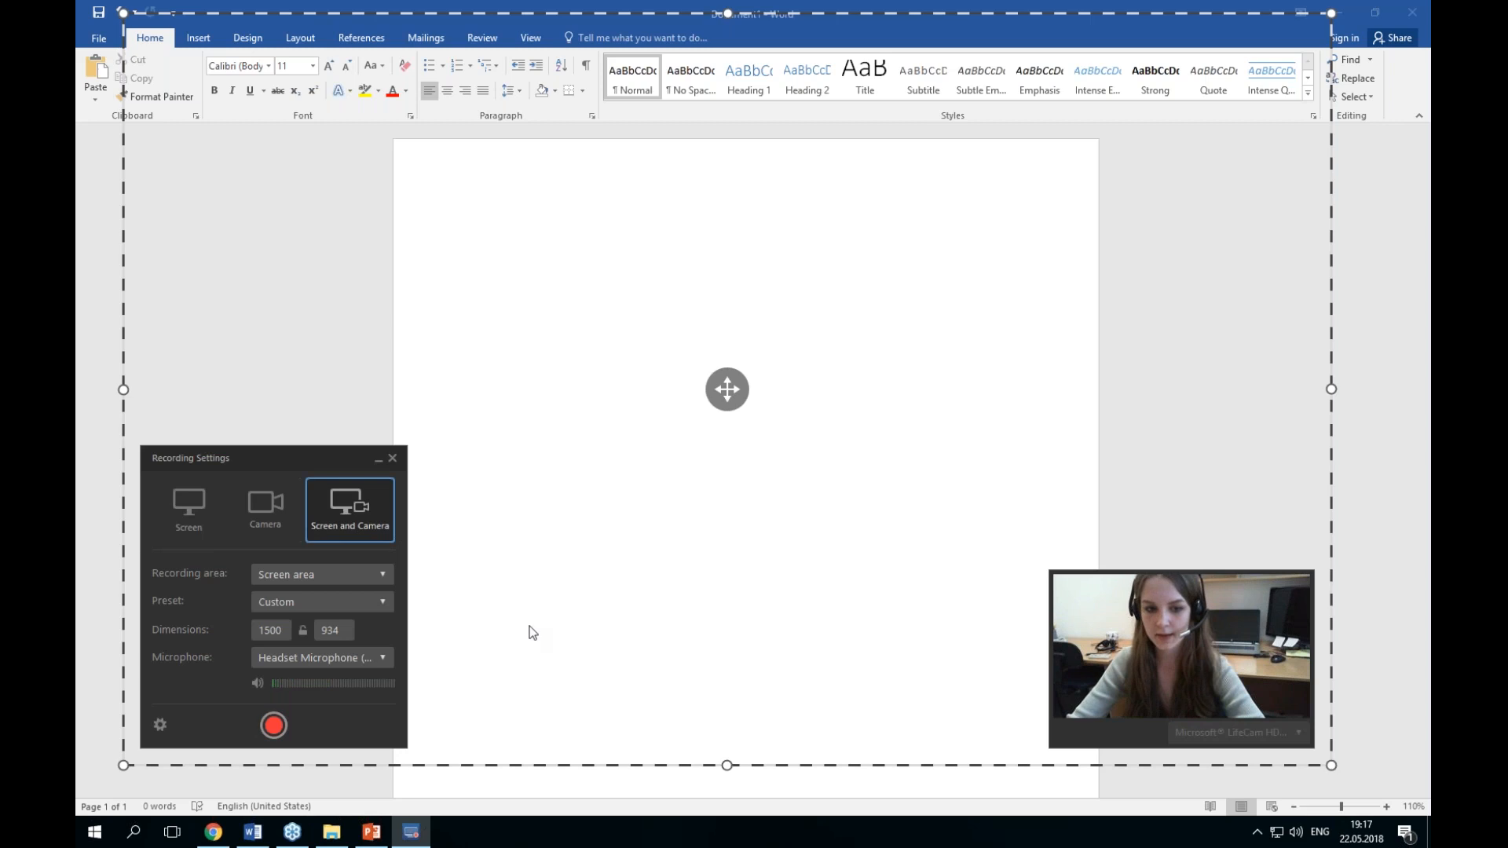
pyautogui.click(274, 725)
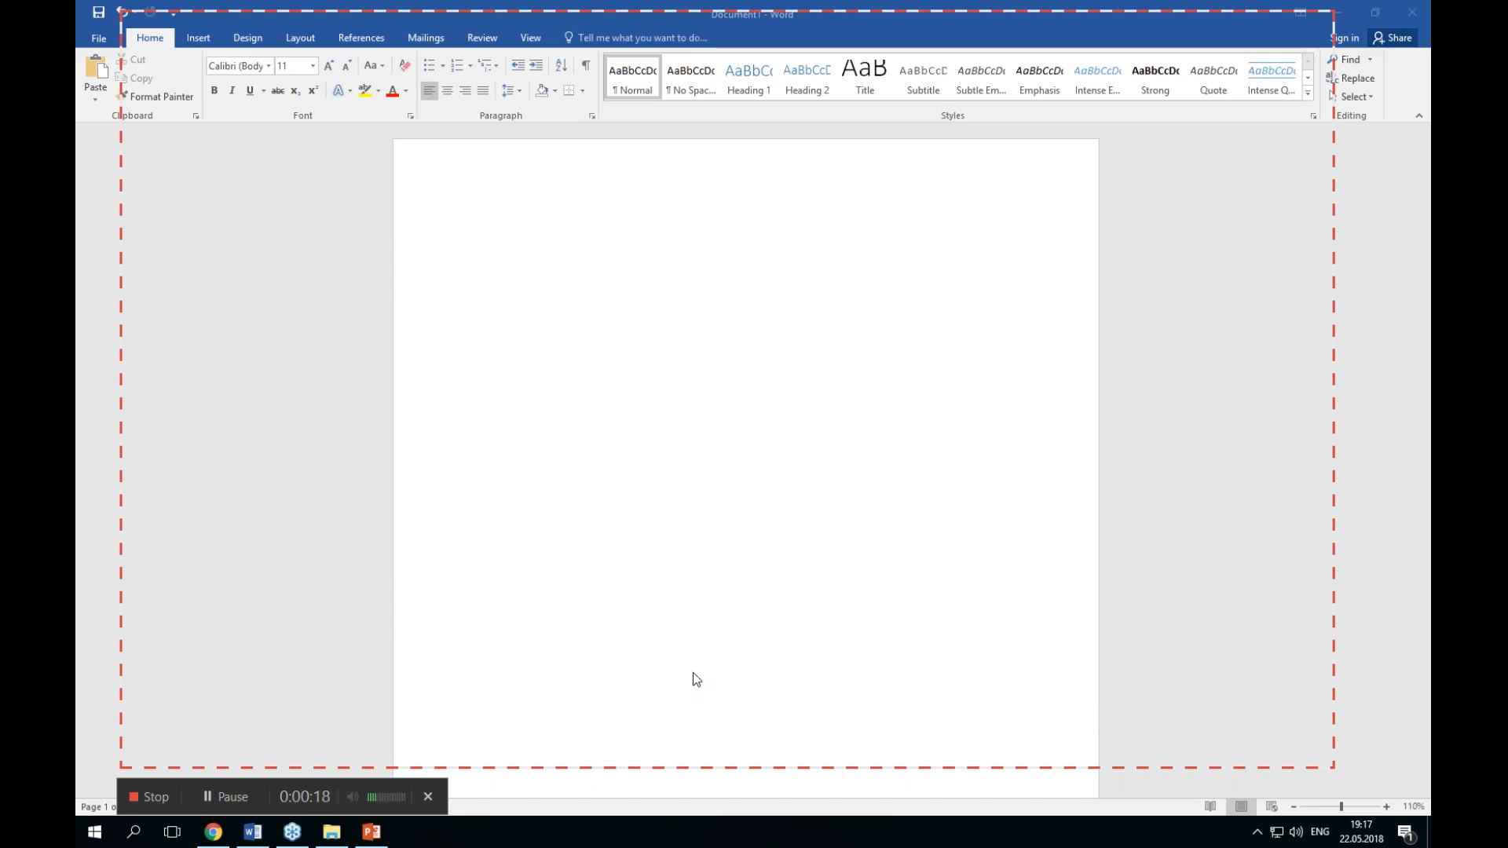
# Step: Type "Hello world!" at the start of the blank Word document
pyautogui.click(587, 217)
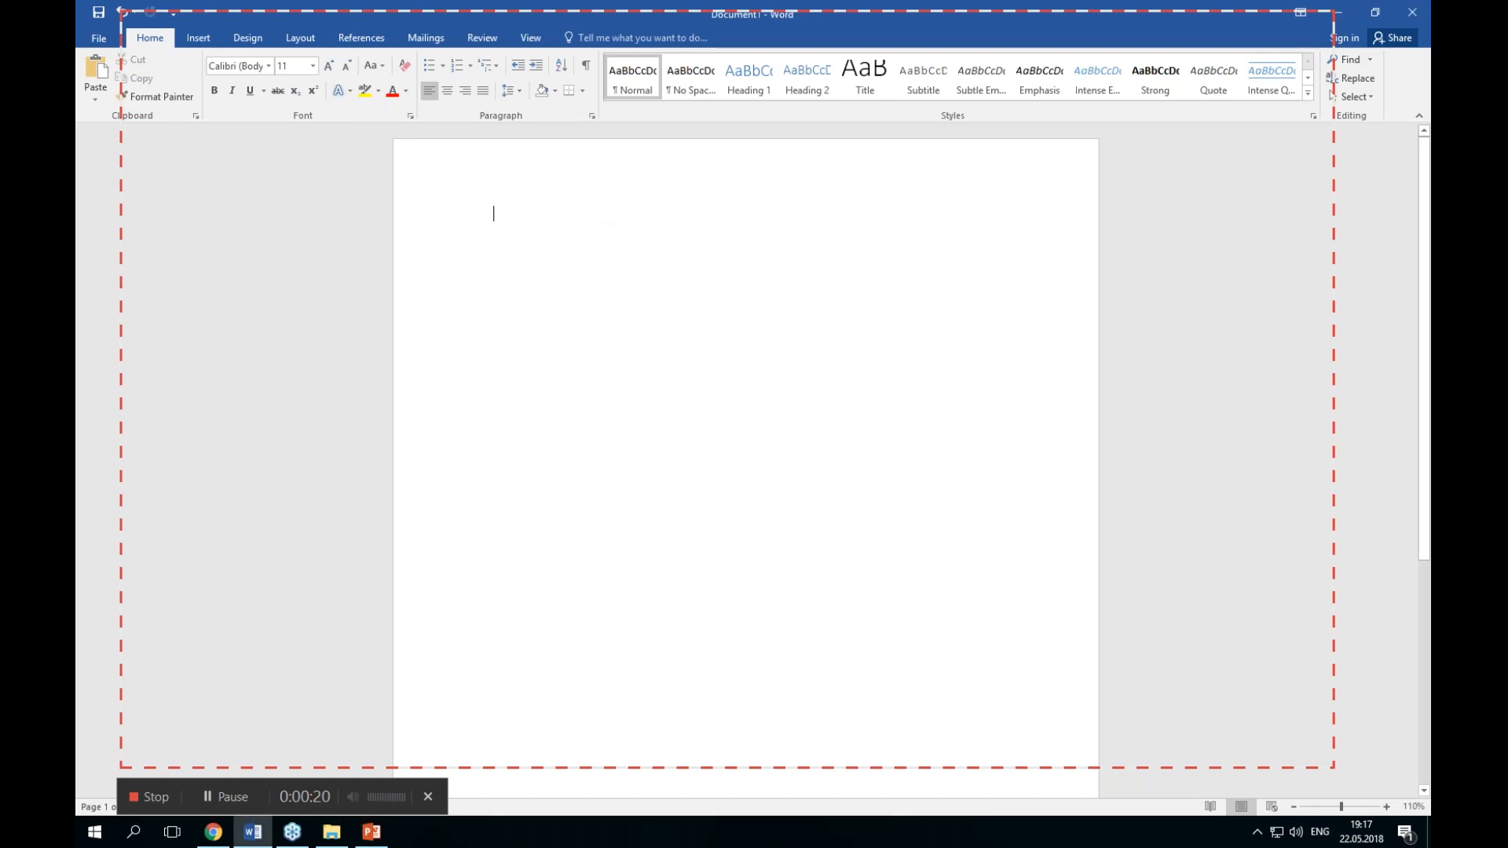
pyautogui.write('Hello world!')
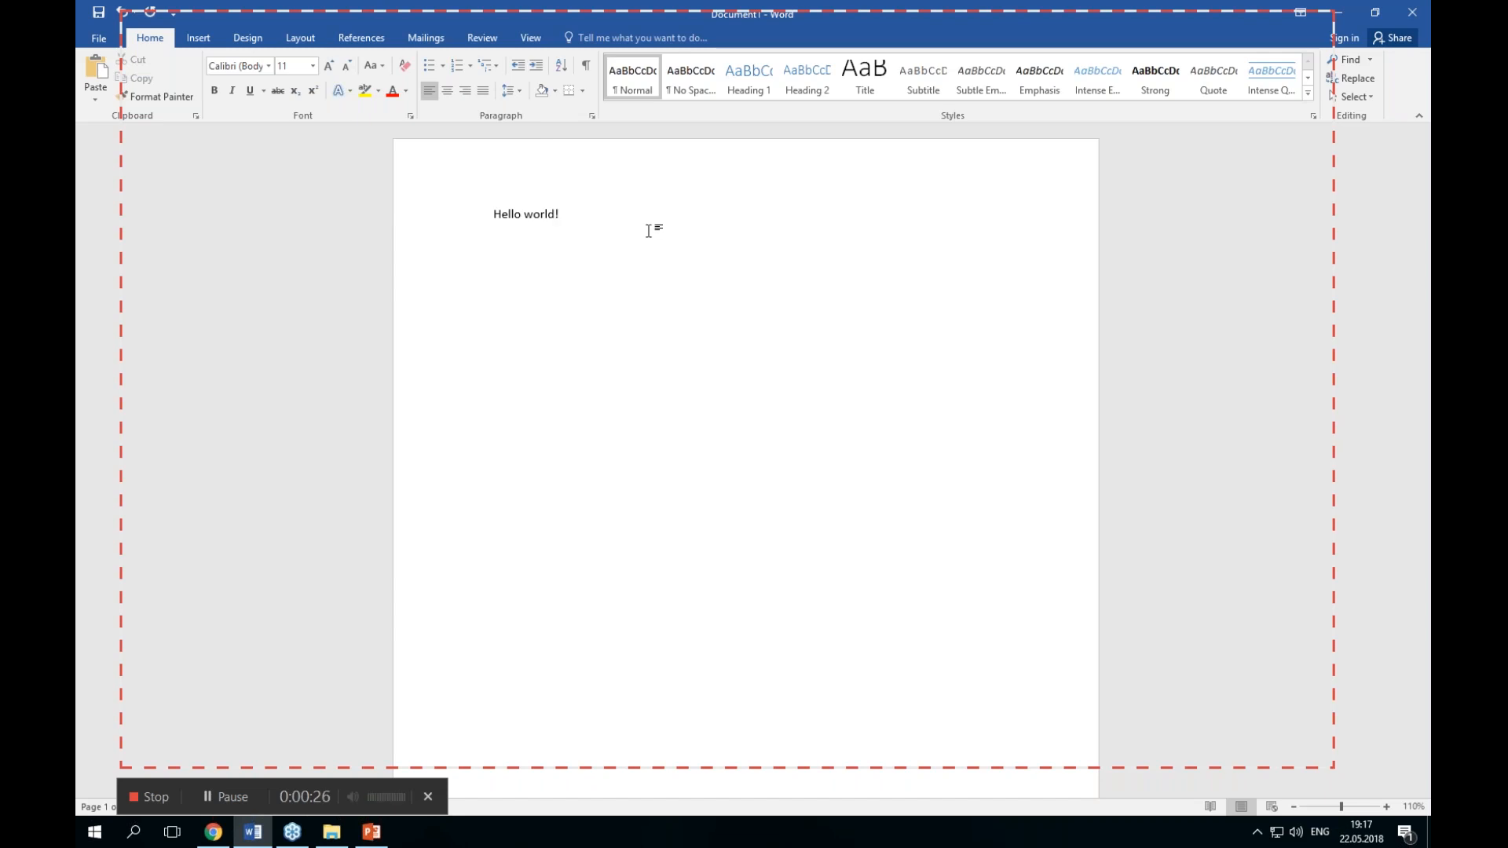
# Step: Select the "Hello world!" text and set its font size to 18
pyautogui.moveTo(593, 212); pyautogui.dragTo(482, 222)
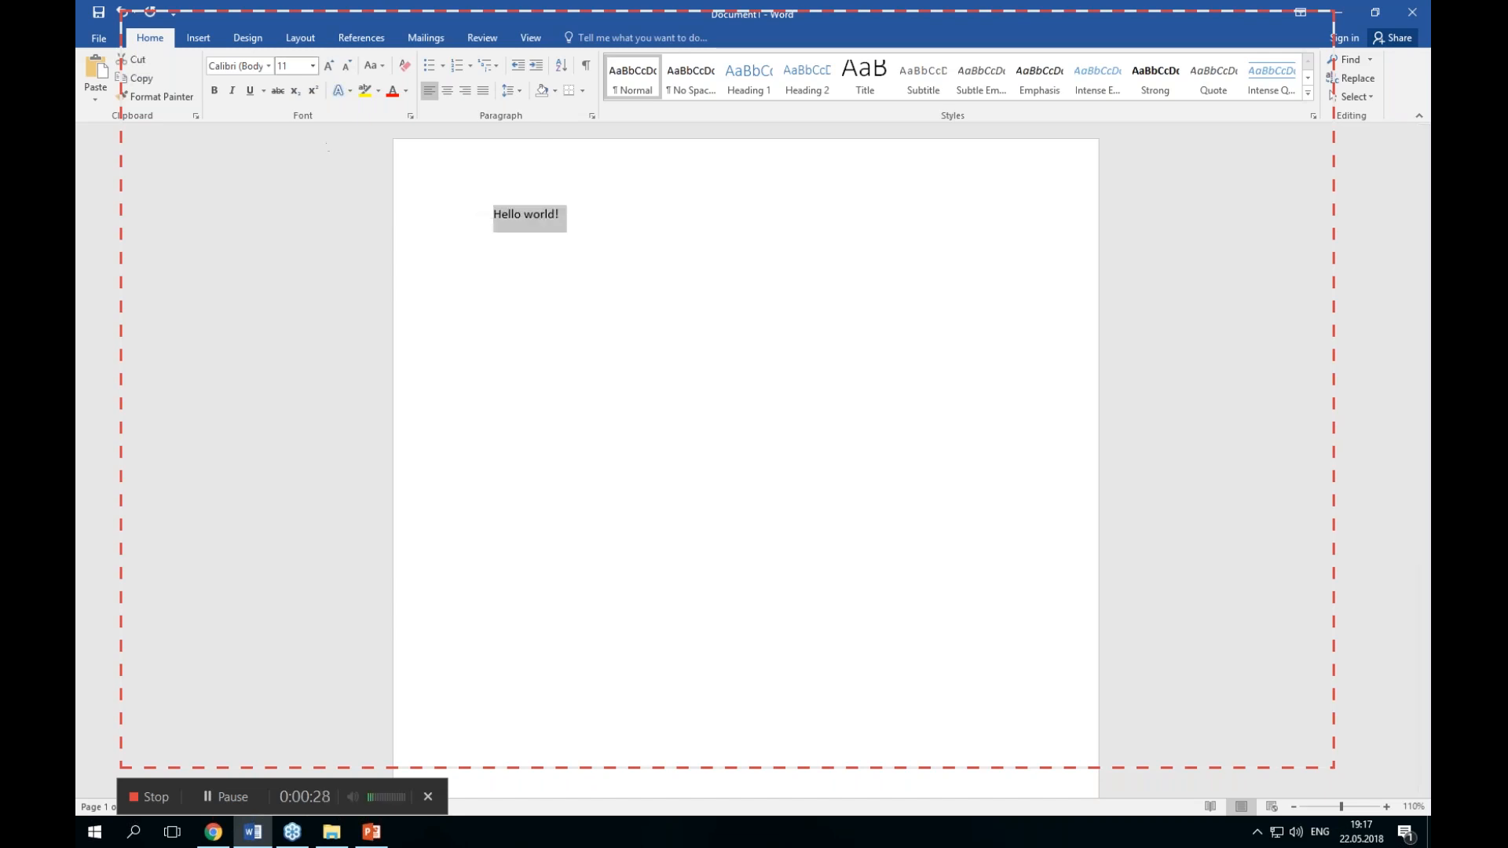
pyautogui.click(313, 66)
pyautogui.click(289, 196)
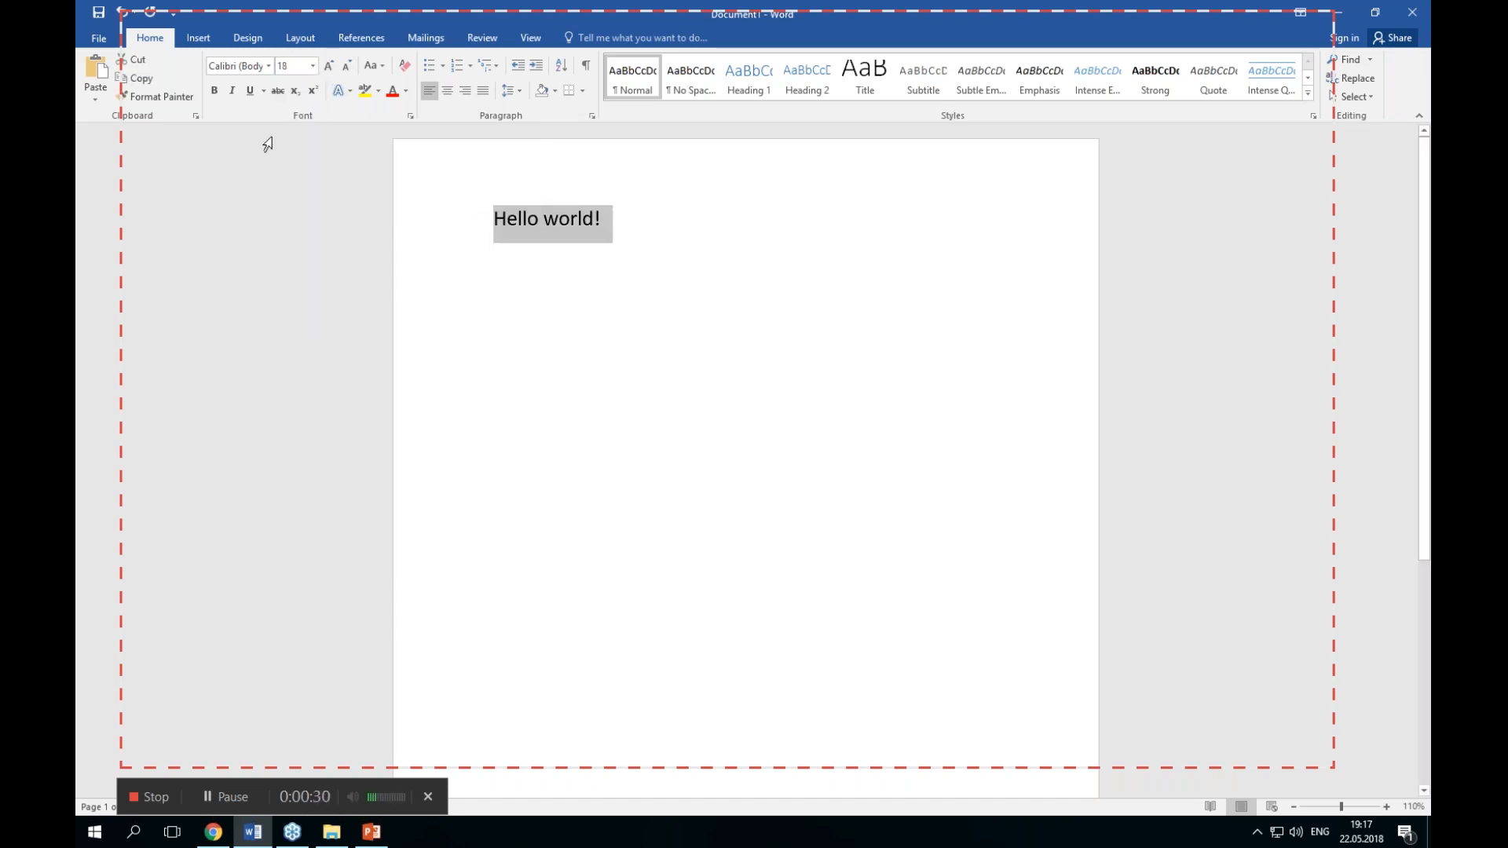
# Step: Change the selected text to Arial, make it bold and centre the line
pyautogui.click(268, 66)
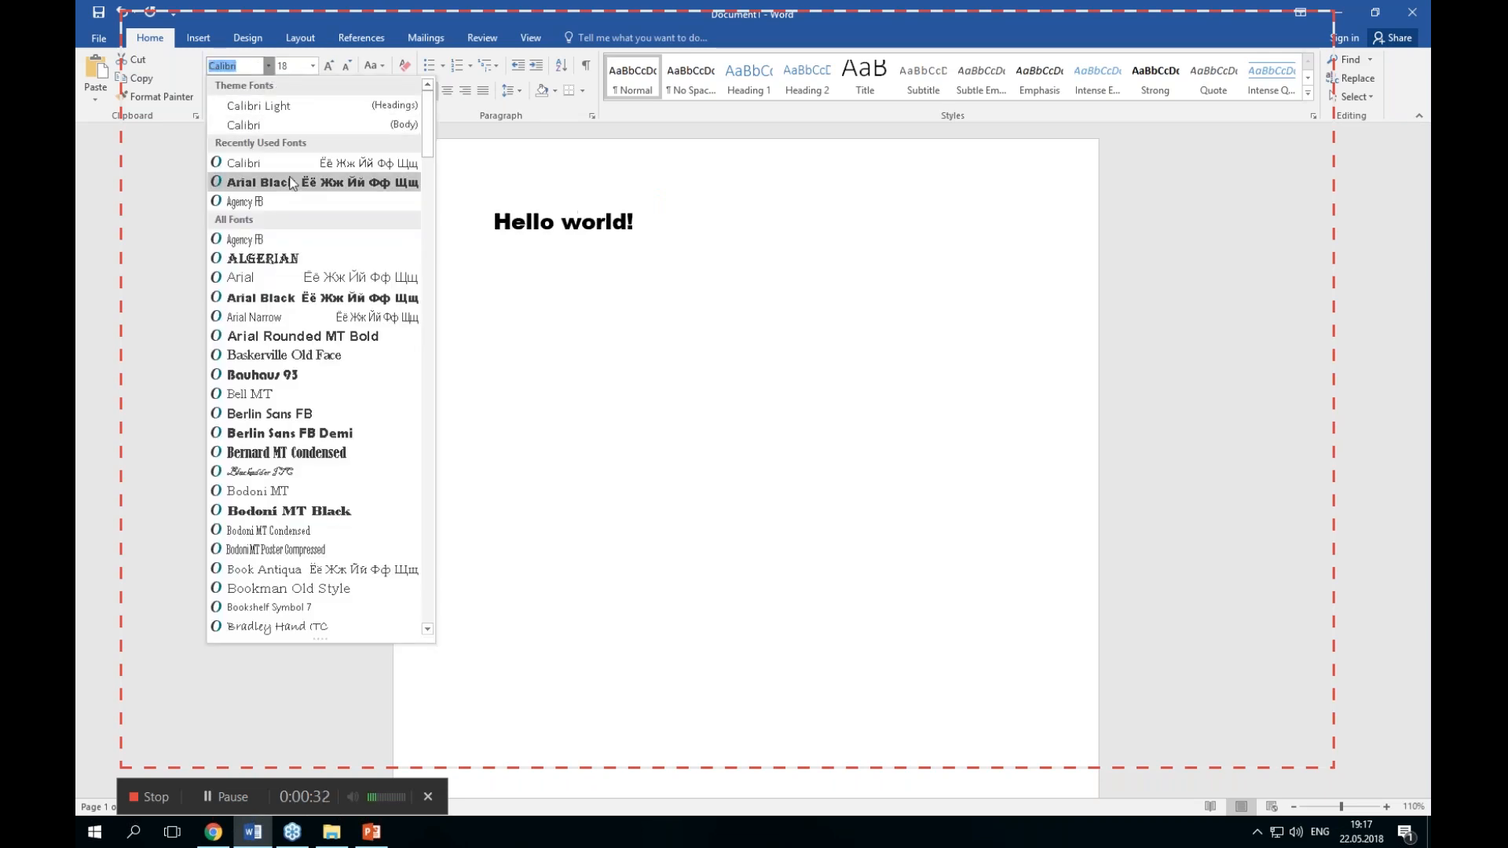
pyautogui.click(291, 277)
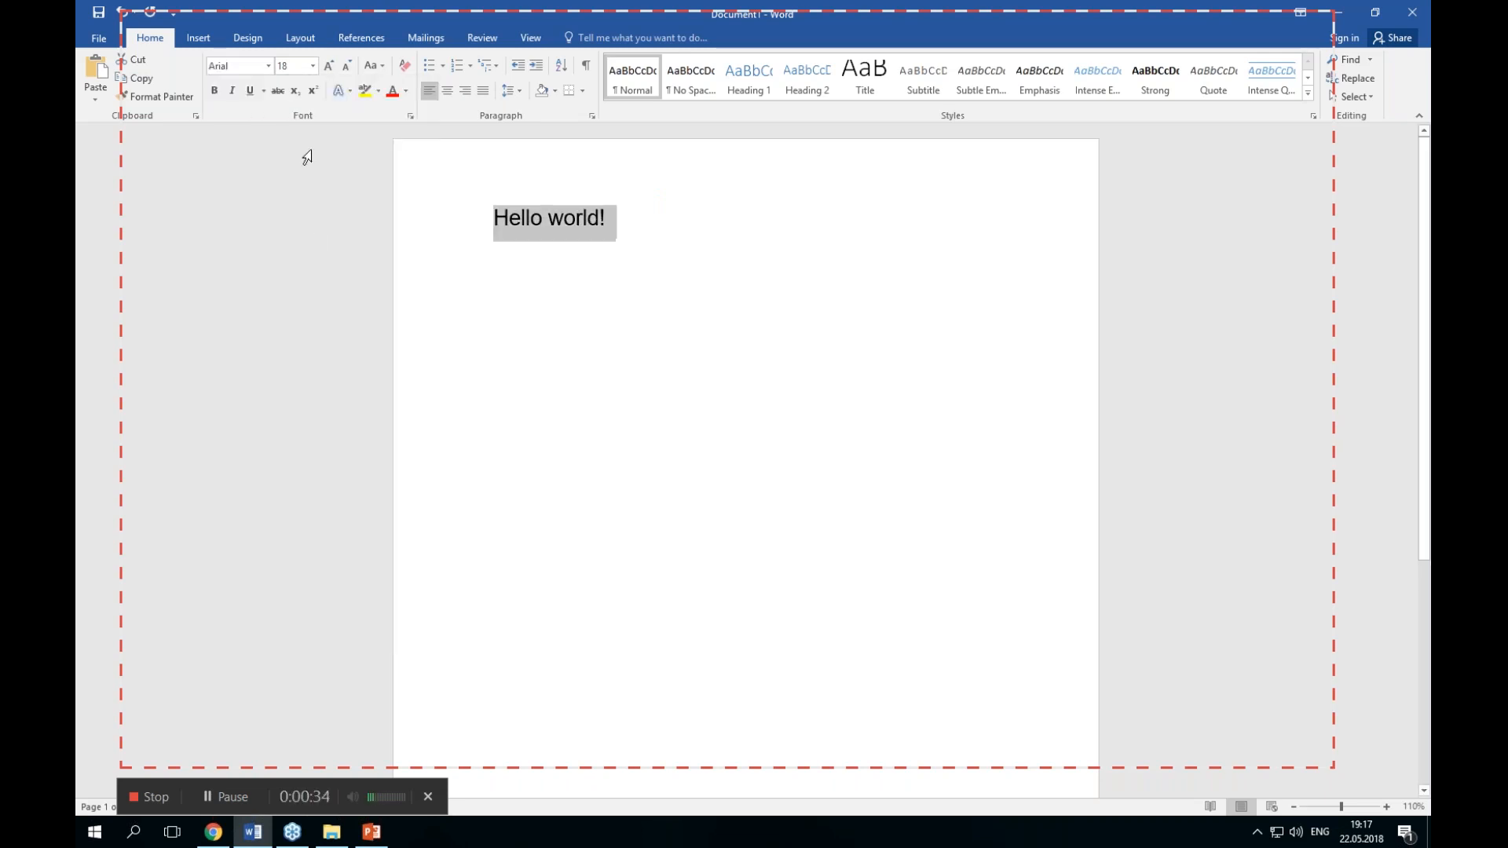
pyautogui.click(214, 91)
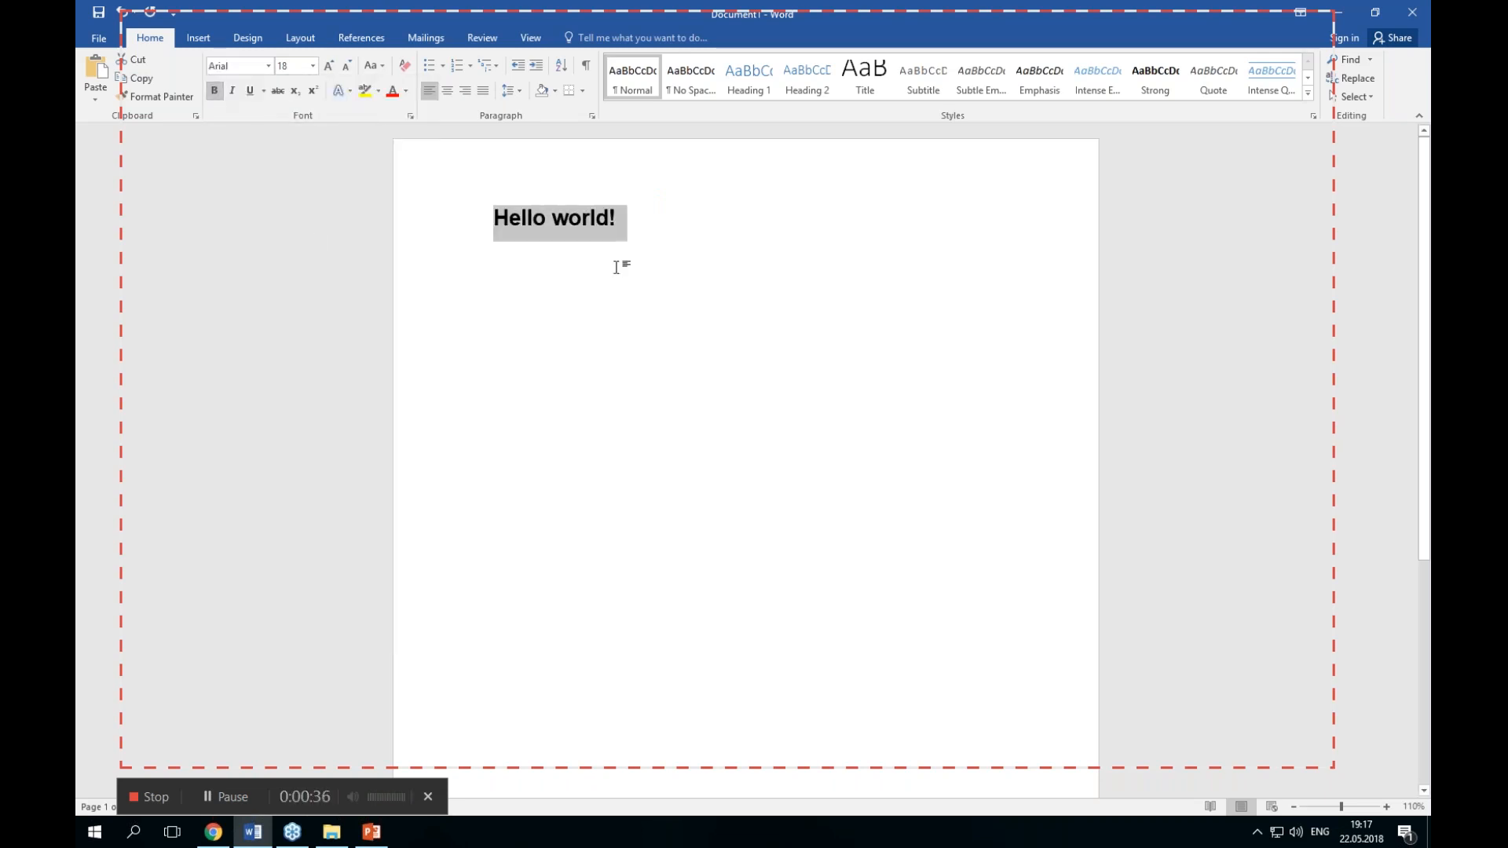
pyautogui.hotkey('ctrl', 'e')
# Step: Add a second centred line reading "Hello" and remove the empty line between the two lines
pyautogui.press('Right')
pyautogui.press('Return')
pyautogui.press('Return')
pyautogui.write('Hello')
pyautogui.press('Up')
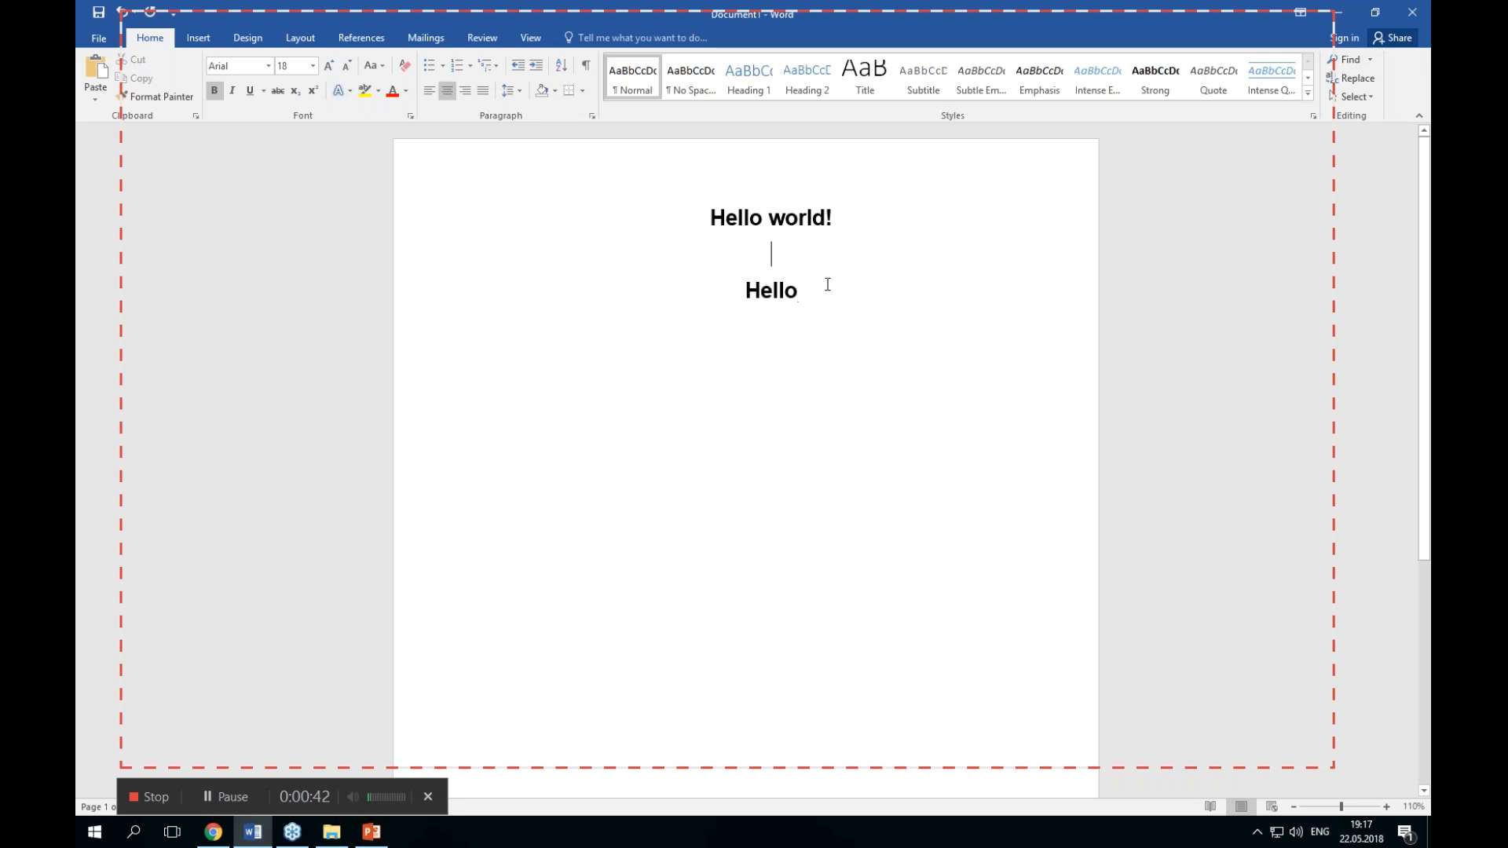
pyautogui.press('BackSpace')
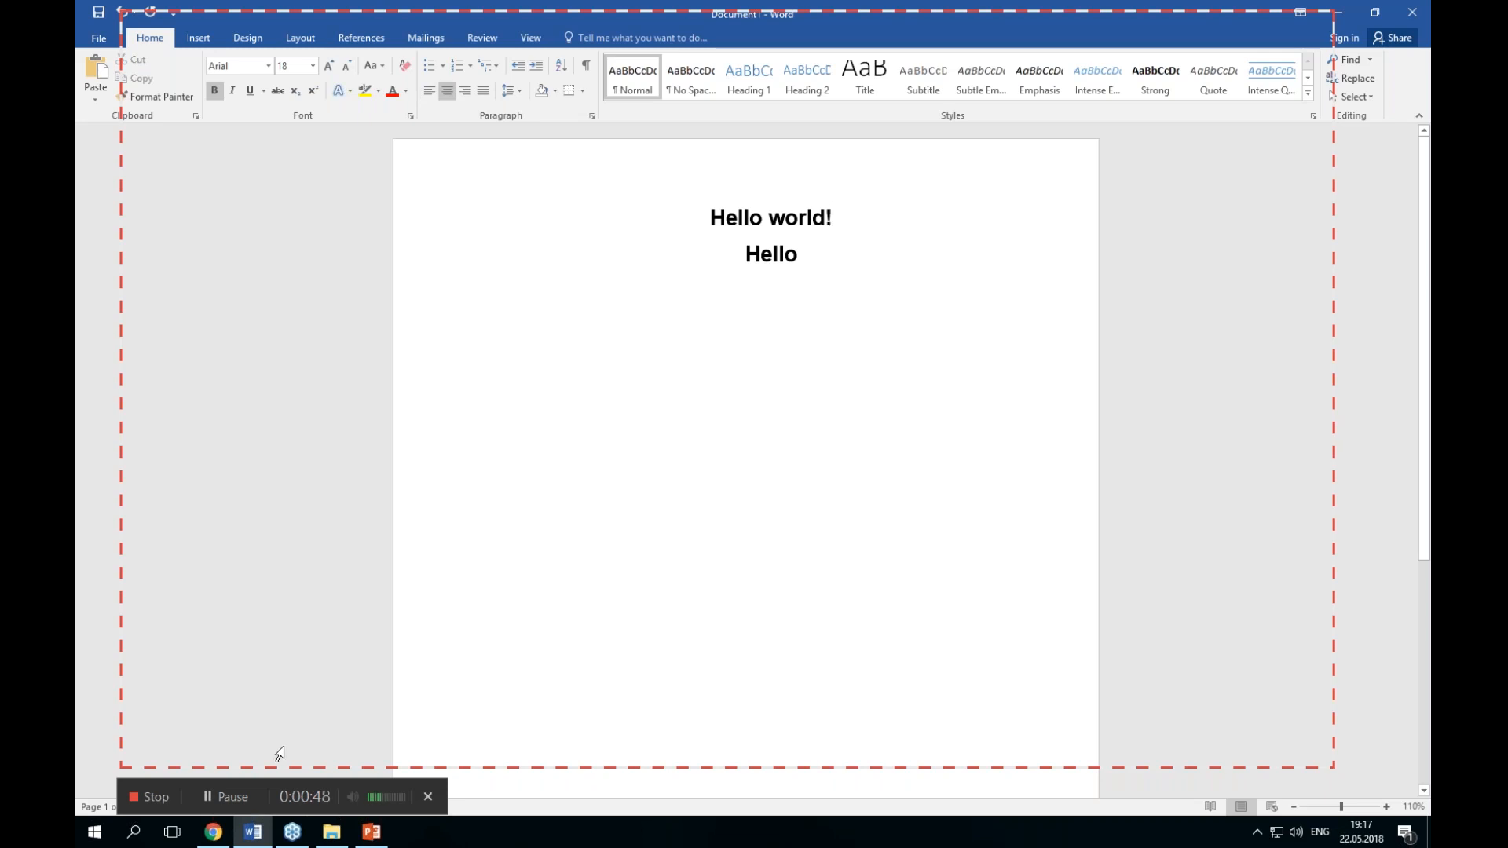
# Step: Pause the screen recording and then resume it
pyautogui.click(236, 795)
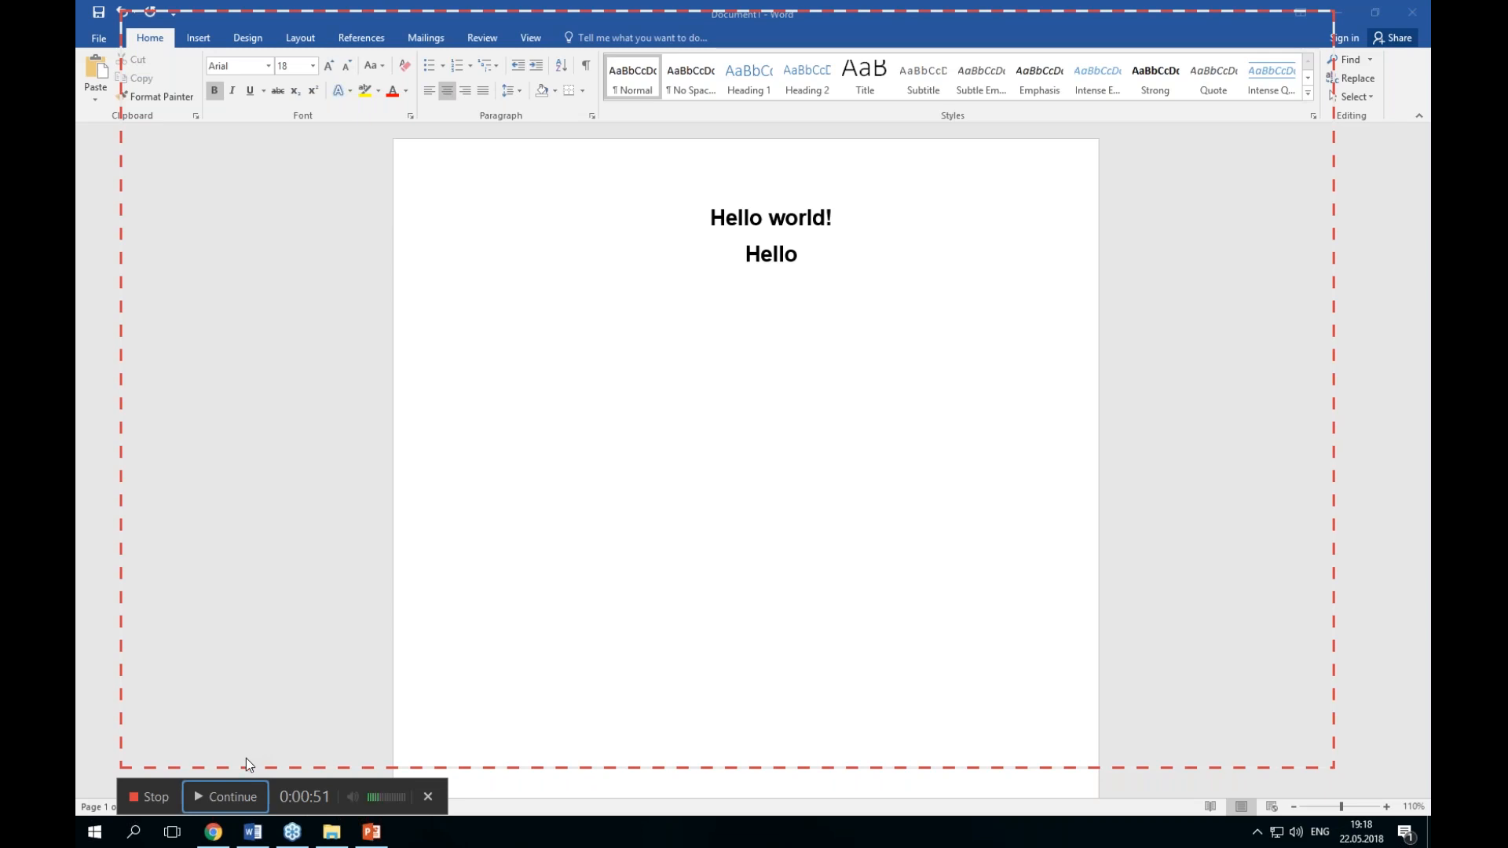
pyautogui.click(226, 794)
pyautogui.click(302, 793)
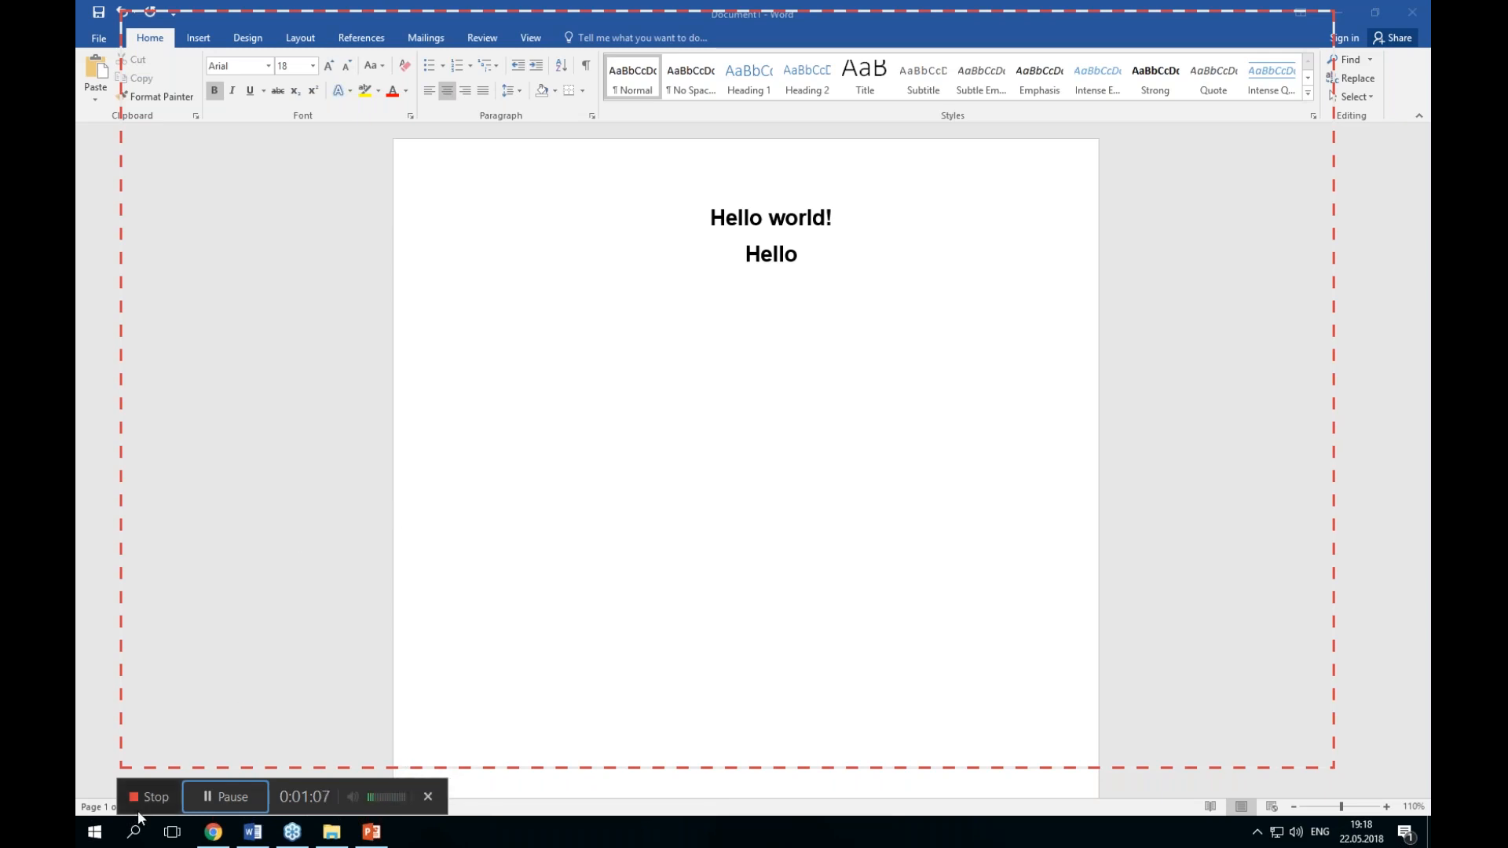
# Step: Stop the screen recording
pyautogui.click(158, 798)
pyautogui.click(157, 797)
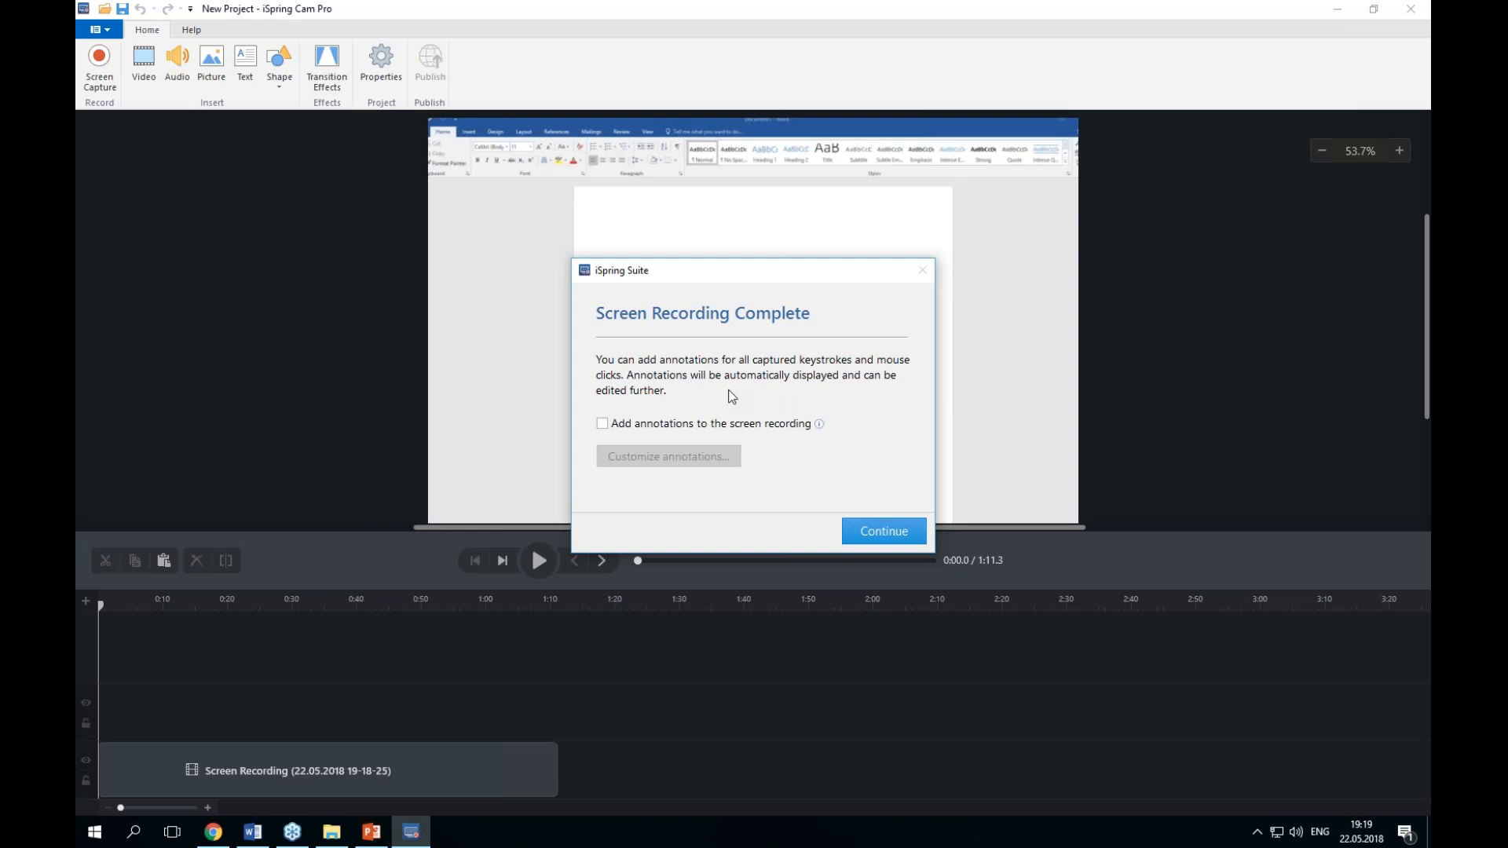
# Step: Enable adding annotations to the screen recording and open the annotation customization
pyautogui.click(669, 434)
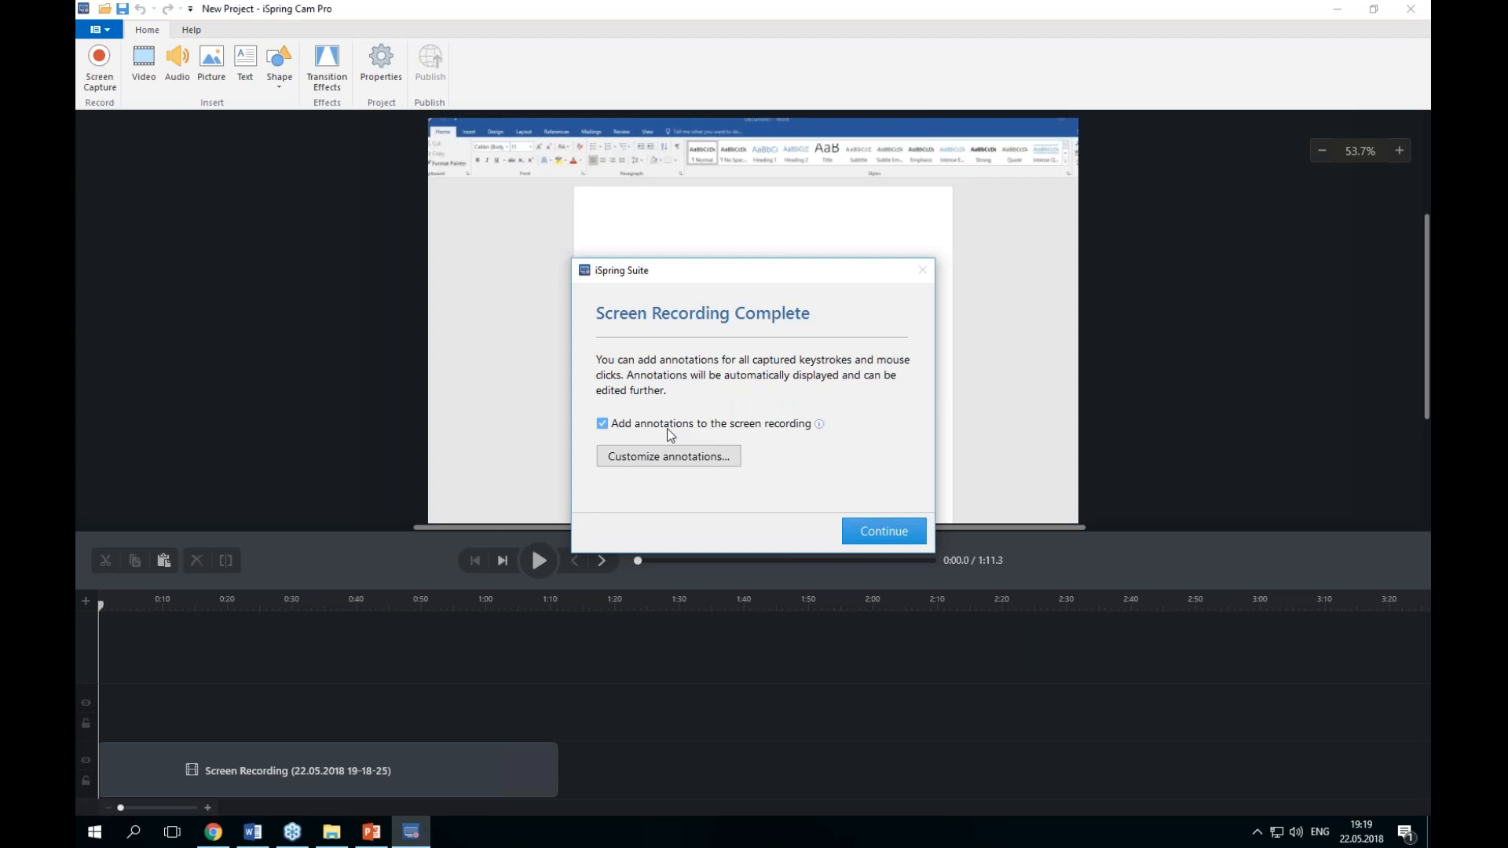
pyautogui.click(674, 458)
pyautogui.click(675, 458)
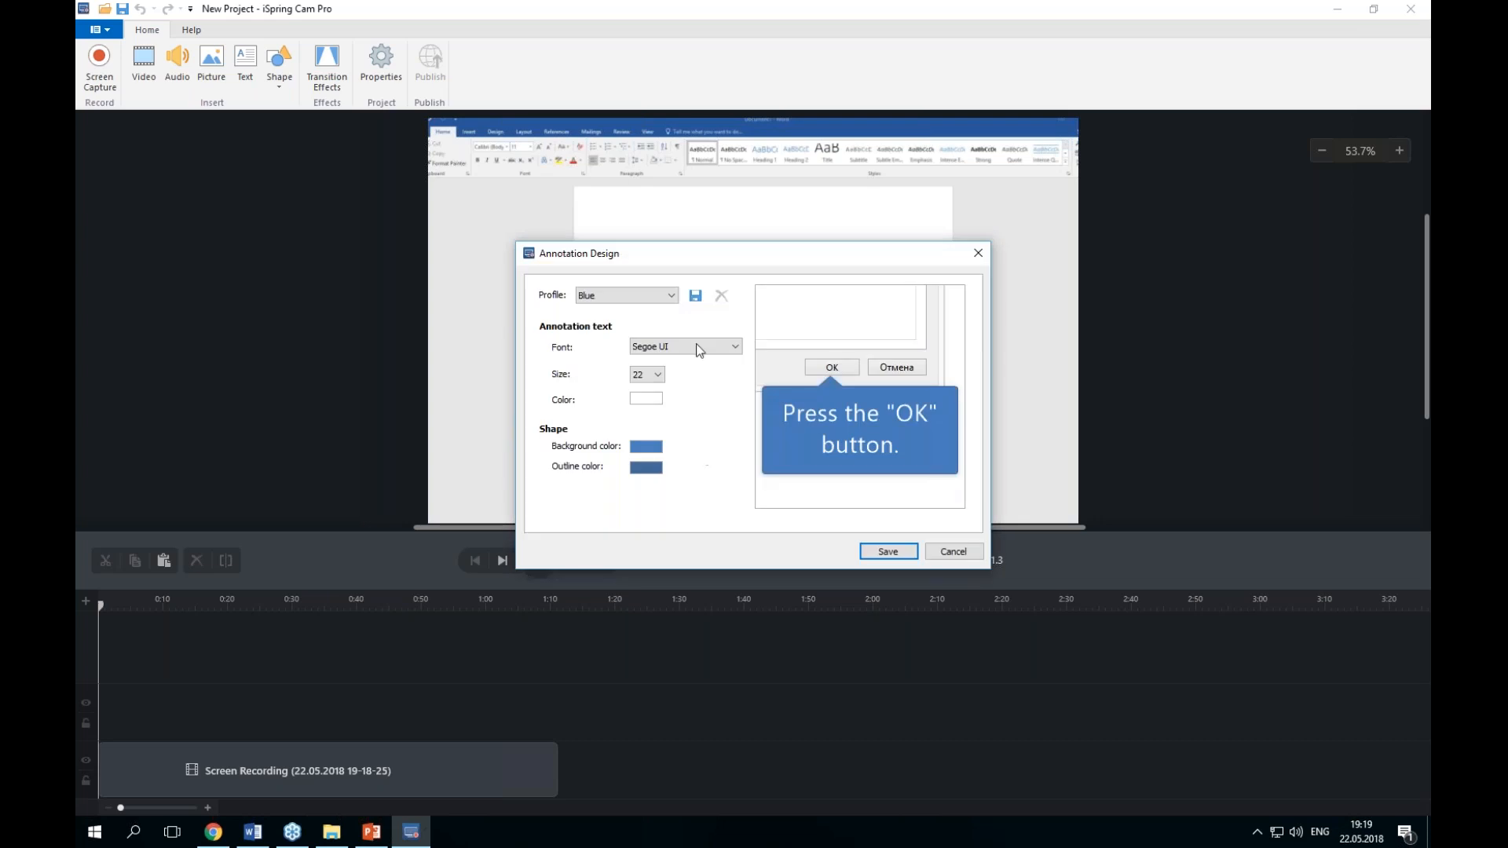
# Step: Set the annotation design to the Green profile with text size 24, save it and continue
pyautogui.click(640, 296)
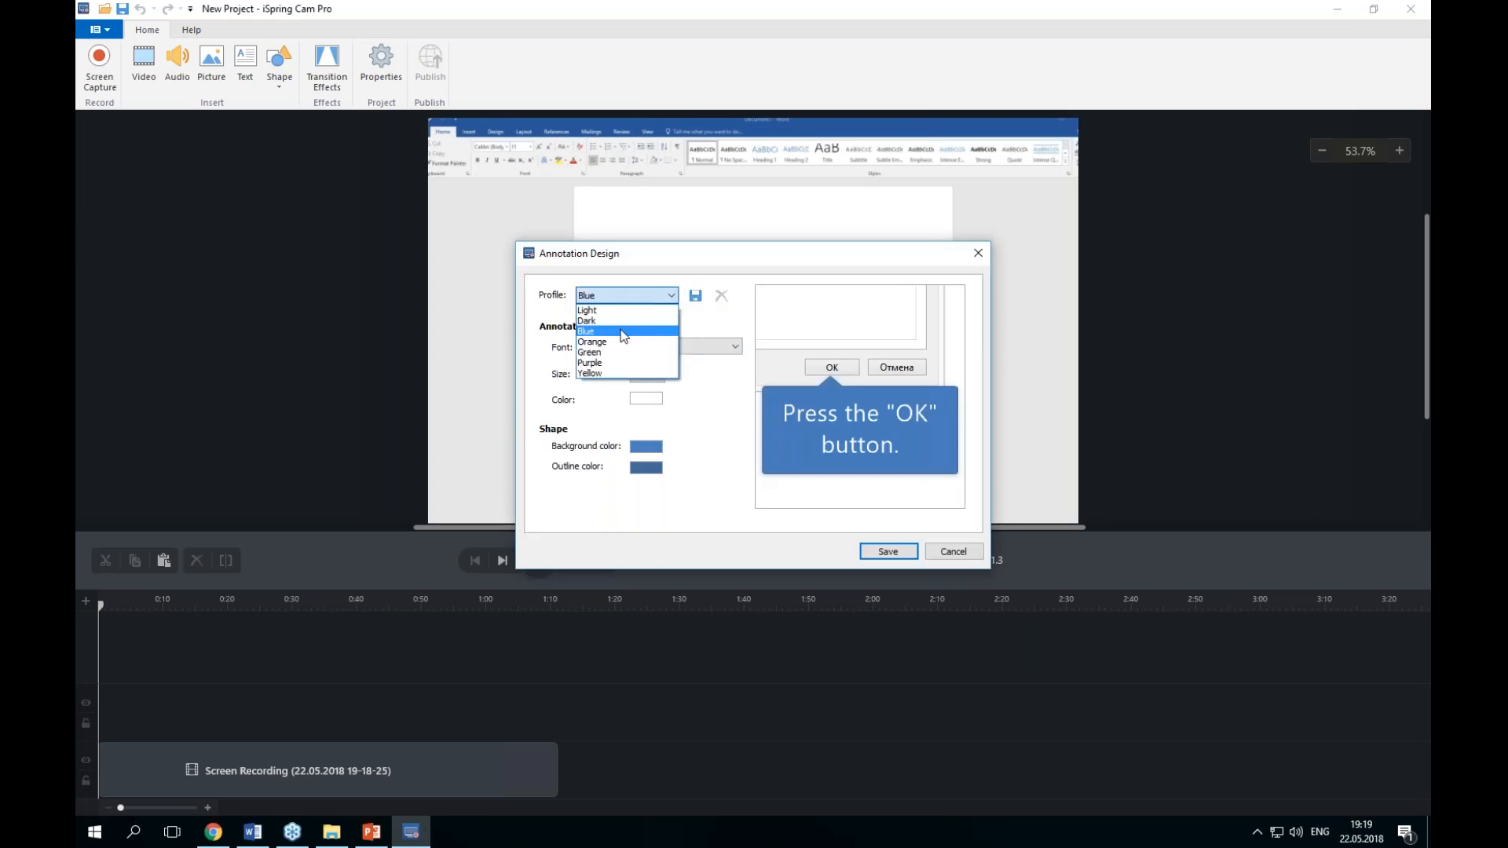
pyautogui.click(620, 352)
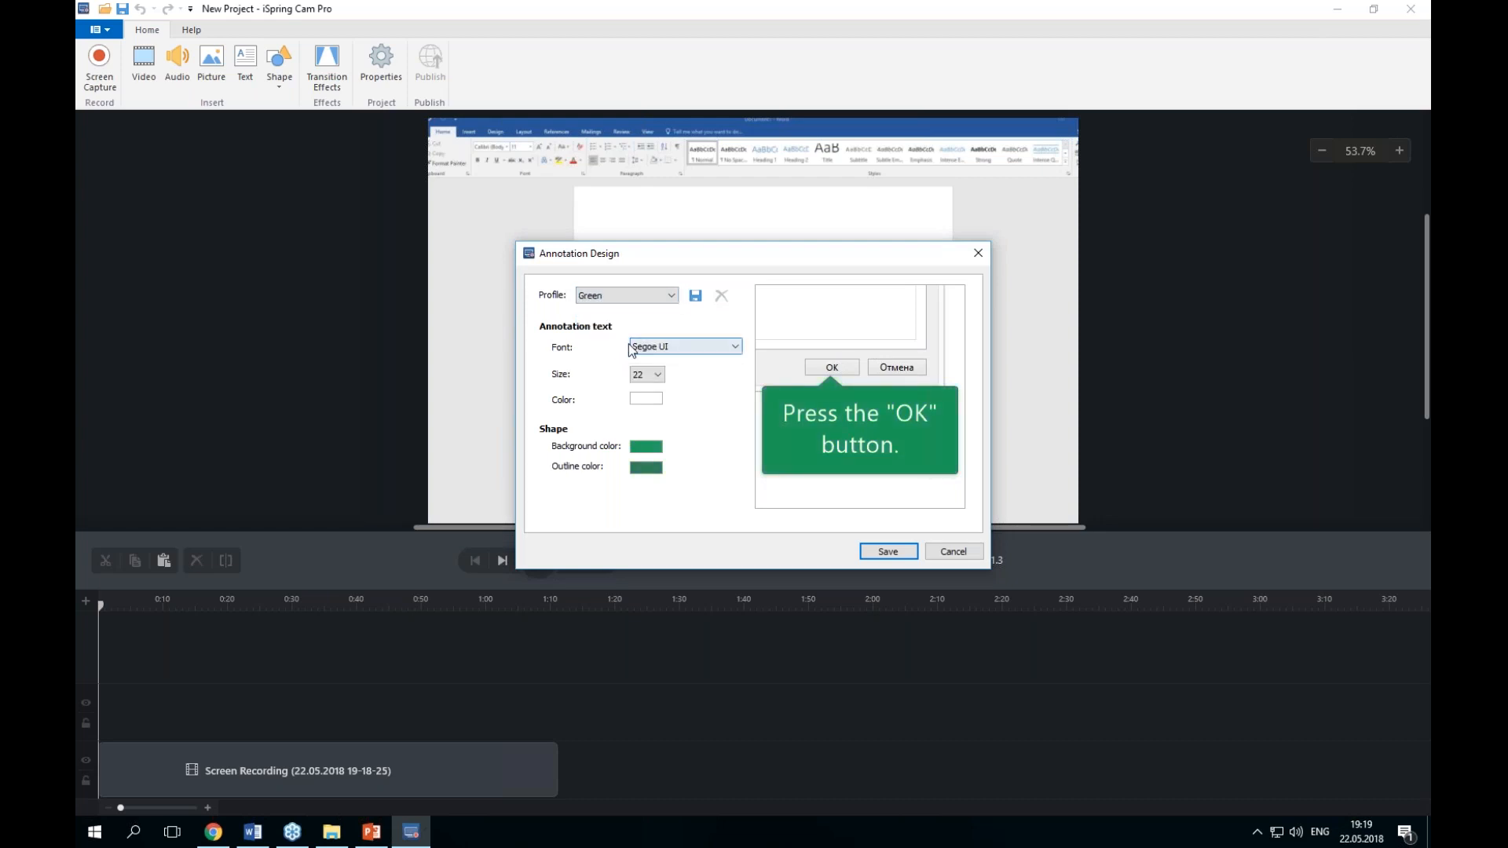
pyautogui.click(652, 375)
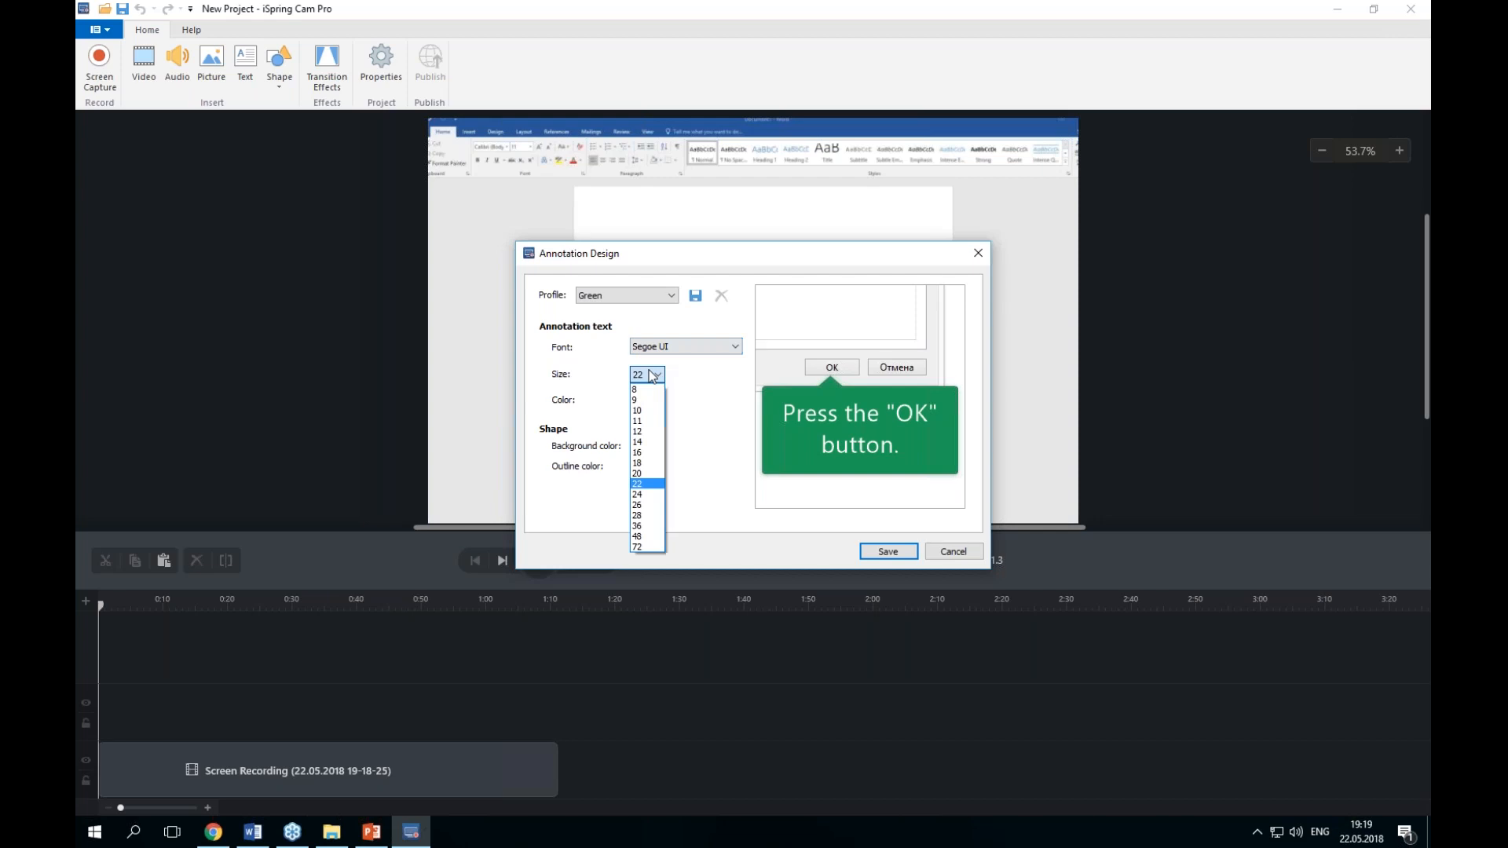
pyautogui.click(645, 482)
pyautogui.click(673, 348)
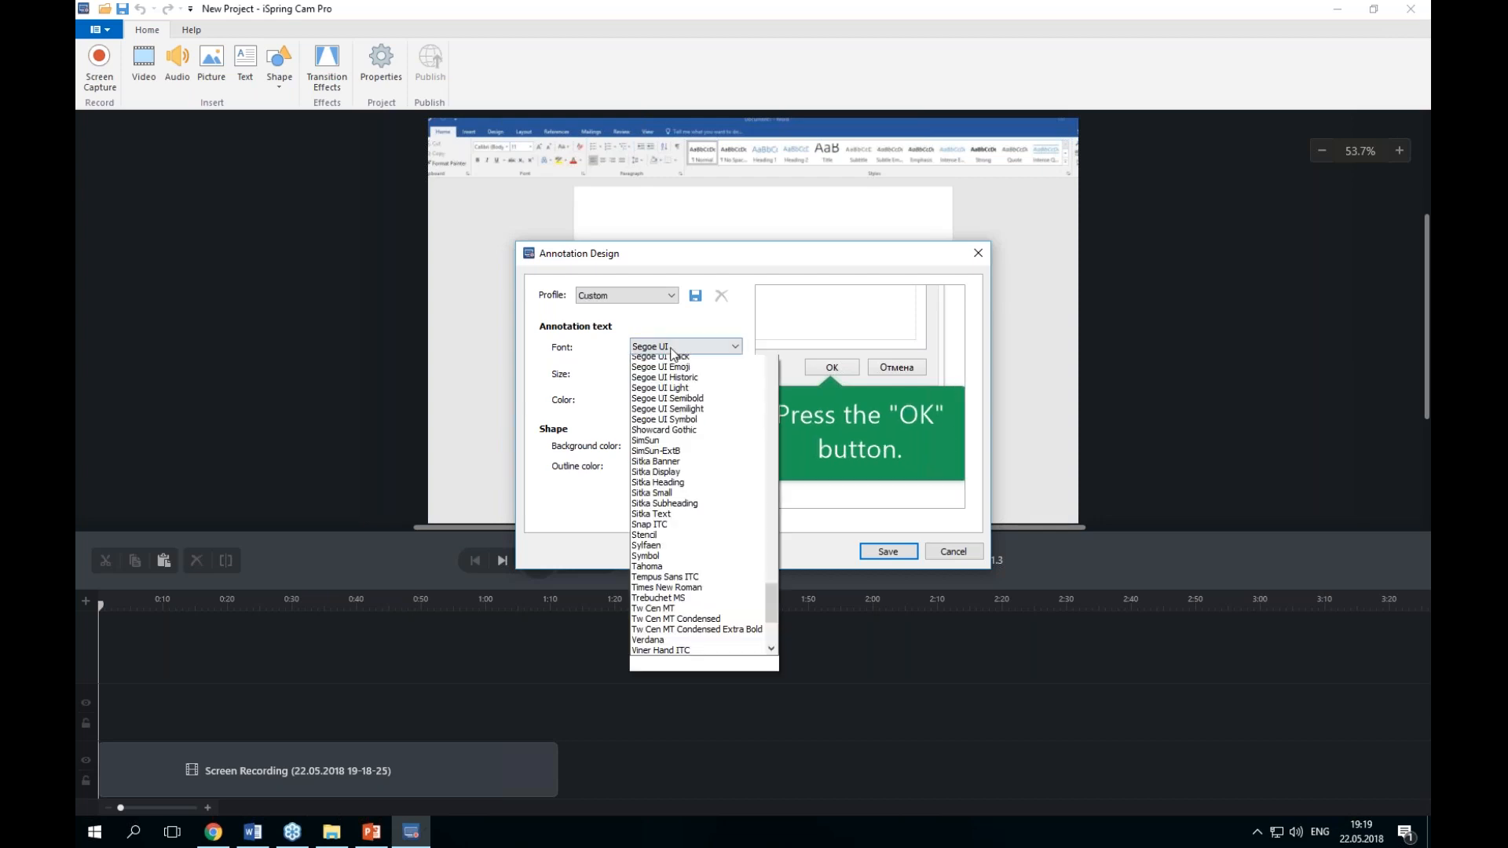
pyautogui.click(672, 351)
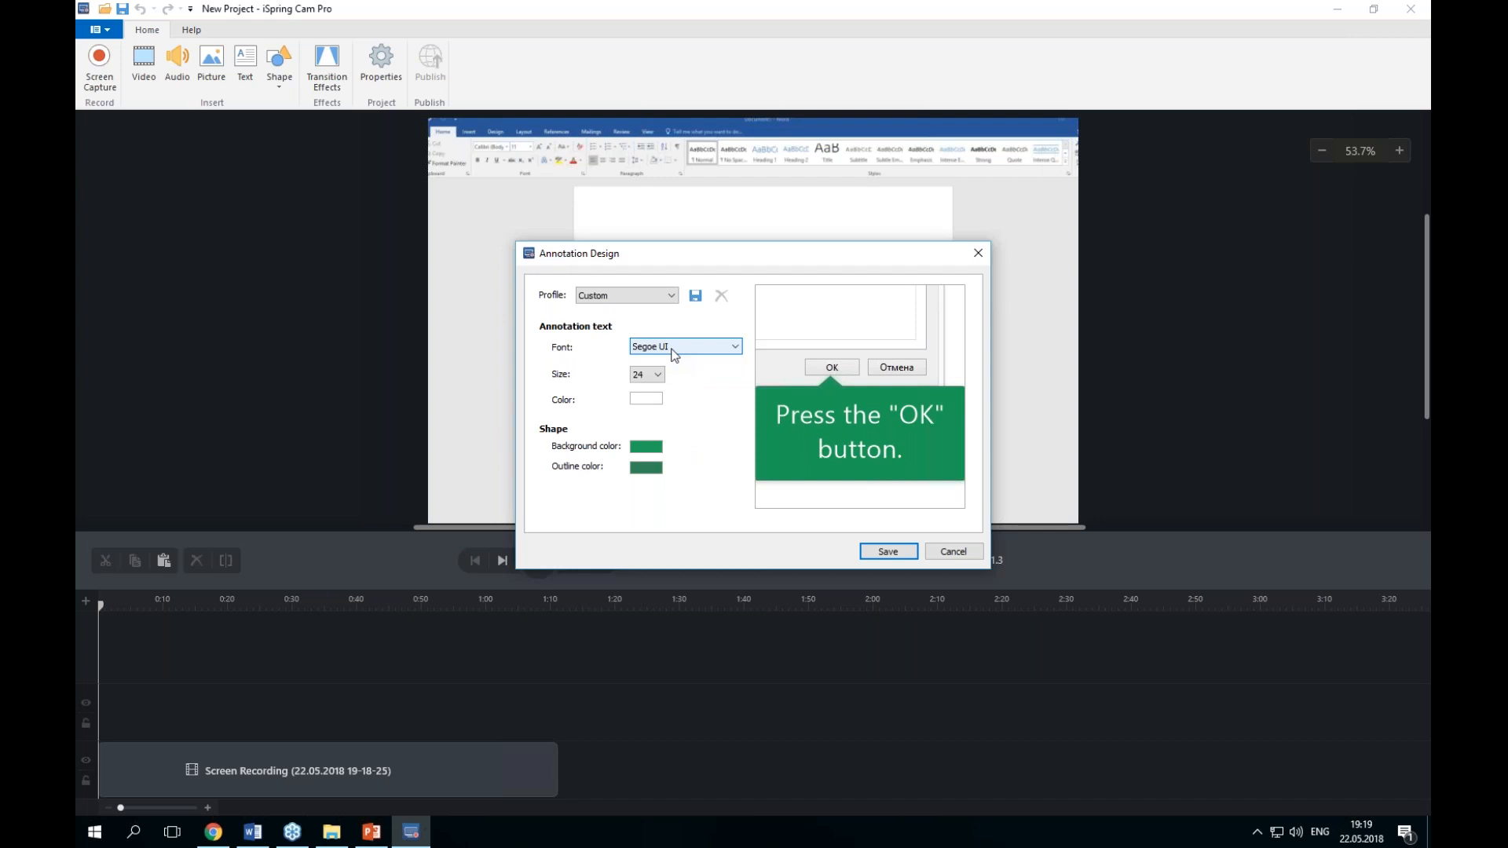
pyautogui.click(895, 554)
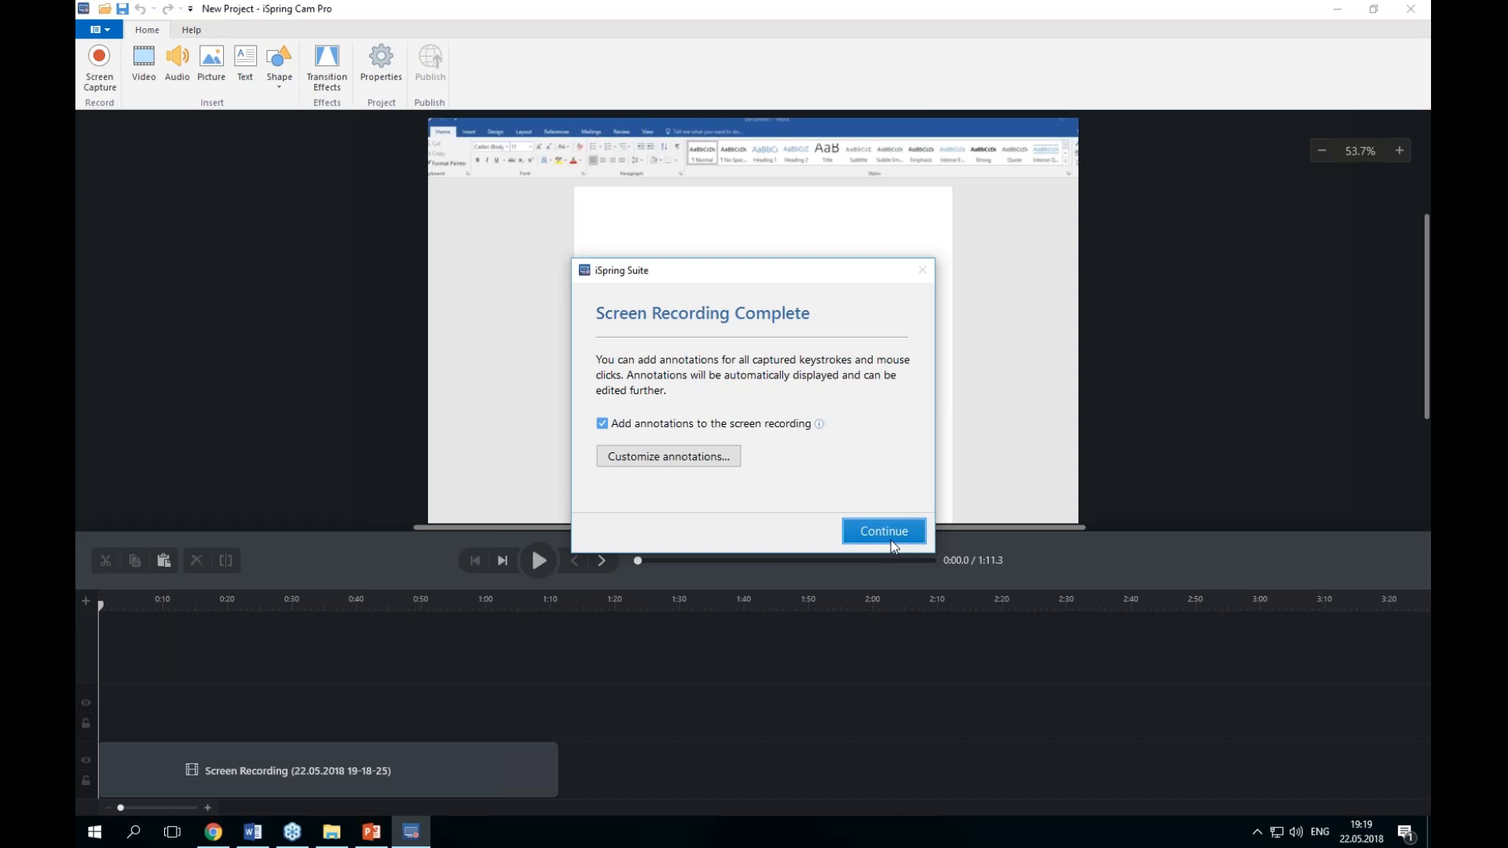
pyautogui.click(891, 541)
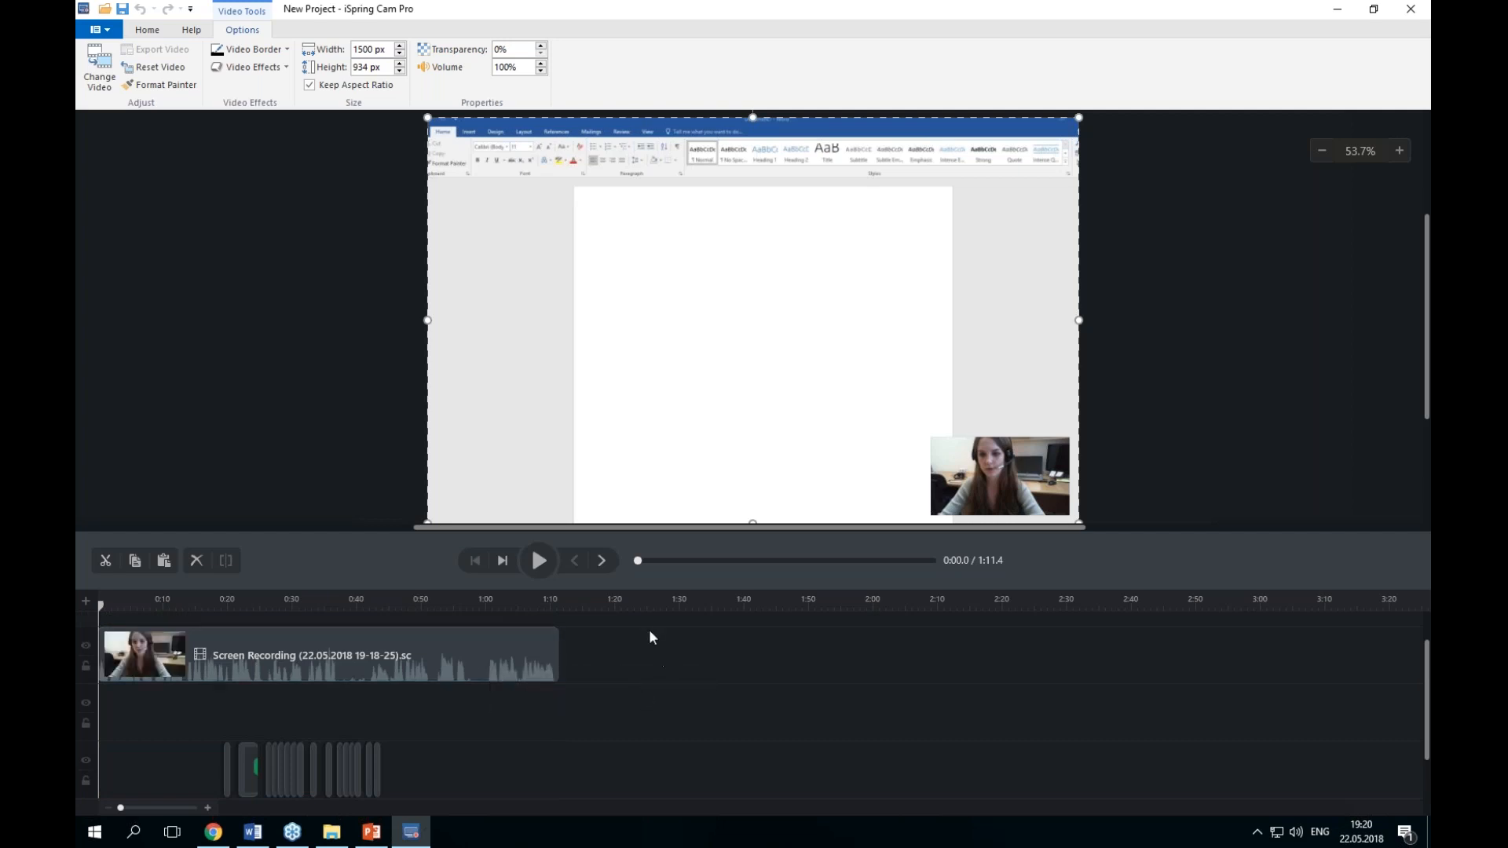
# Step: Zoom the project preview in and out to inspect the recorded video with the webcam overlay
pyautogui.click(149, 30)
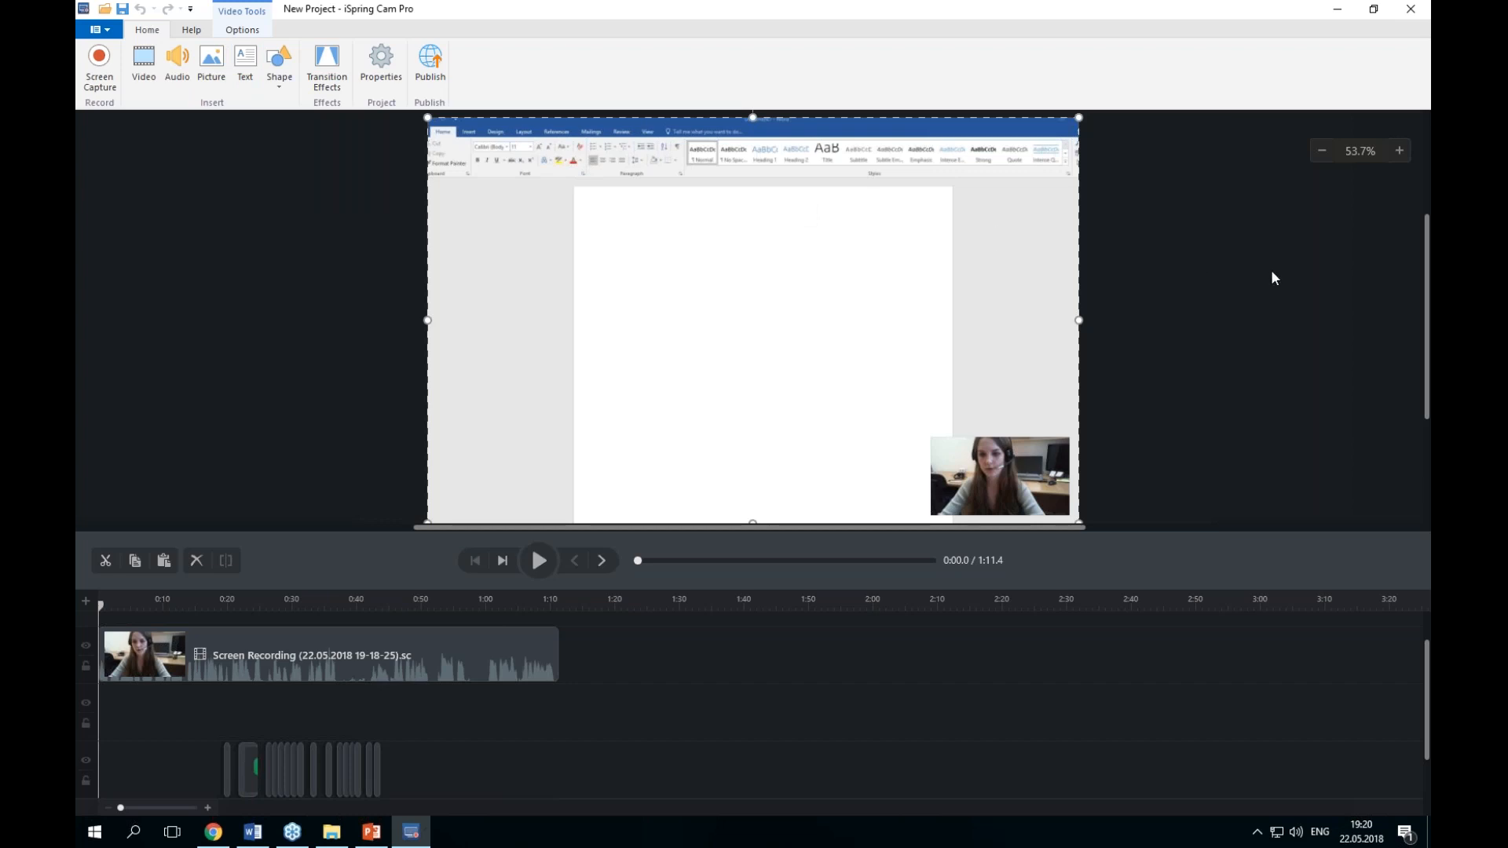
pyautogui.click(1324, 154)
pyautogui.click(1391, 157)
pyautogui.click(1395, 156)
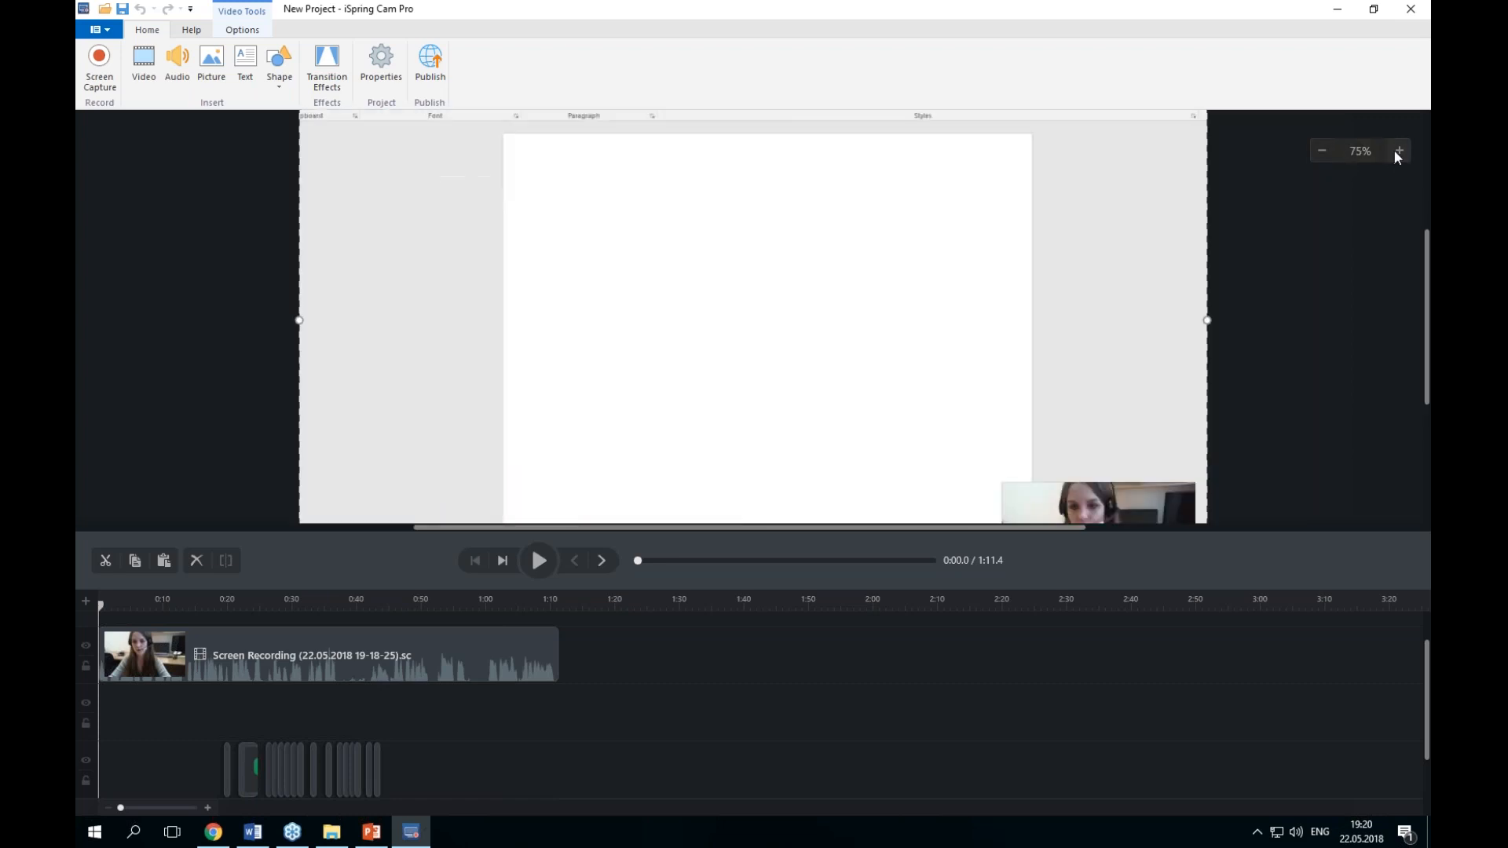
pyautogui.click(1322, 154)
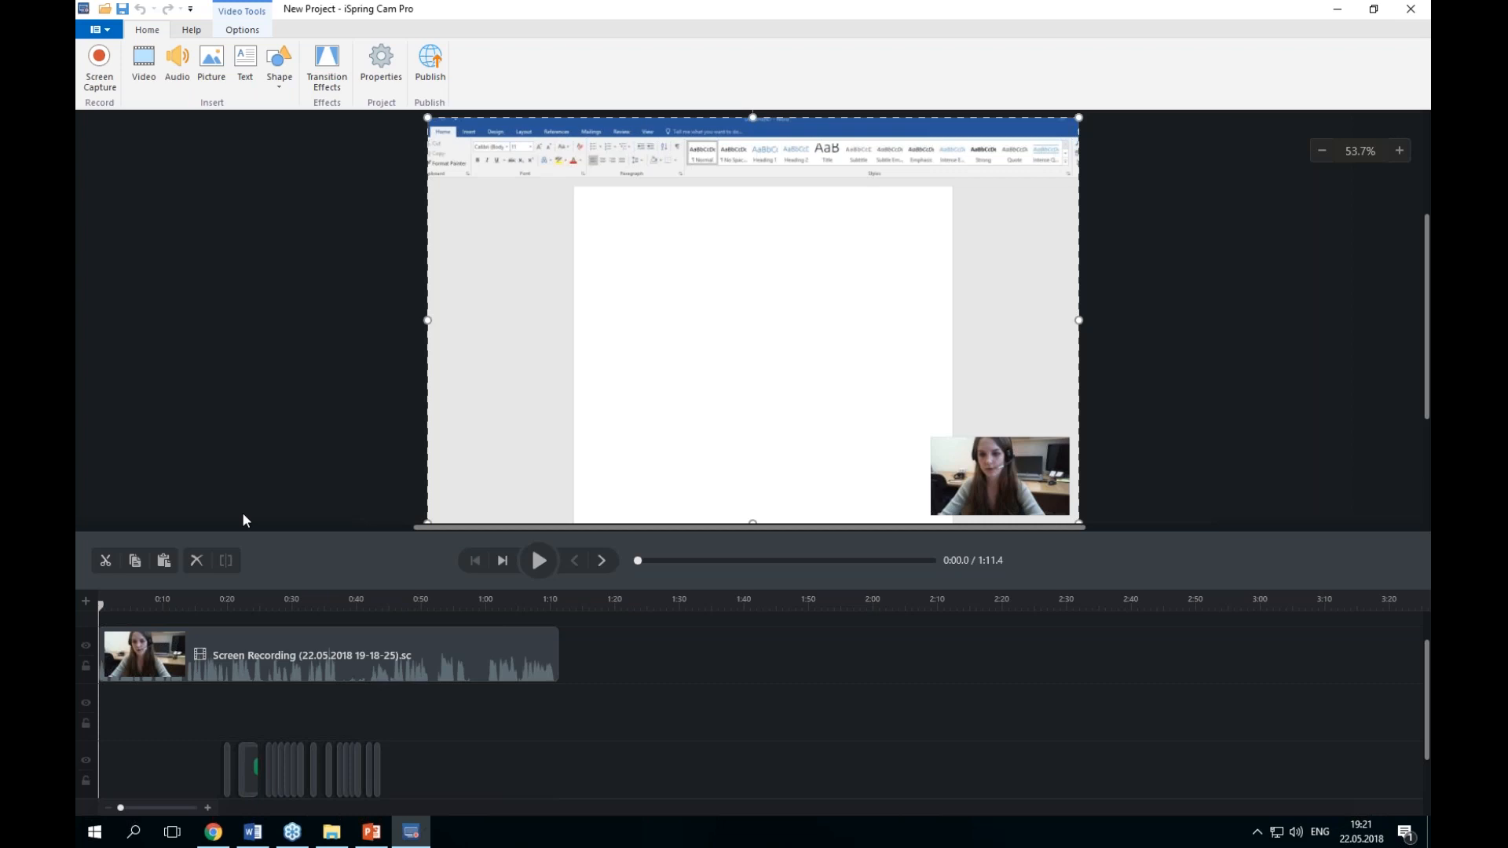
# Step: Select the "Hello world!" annotation on the timeline and change its shape to a rectangular callout
pyautogui.scroll(3, 153, 734)
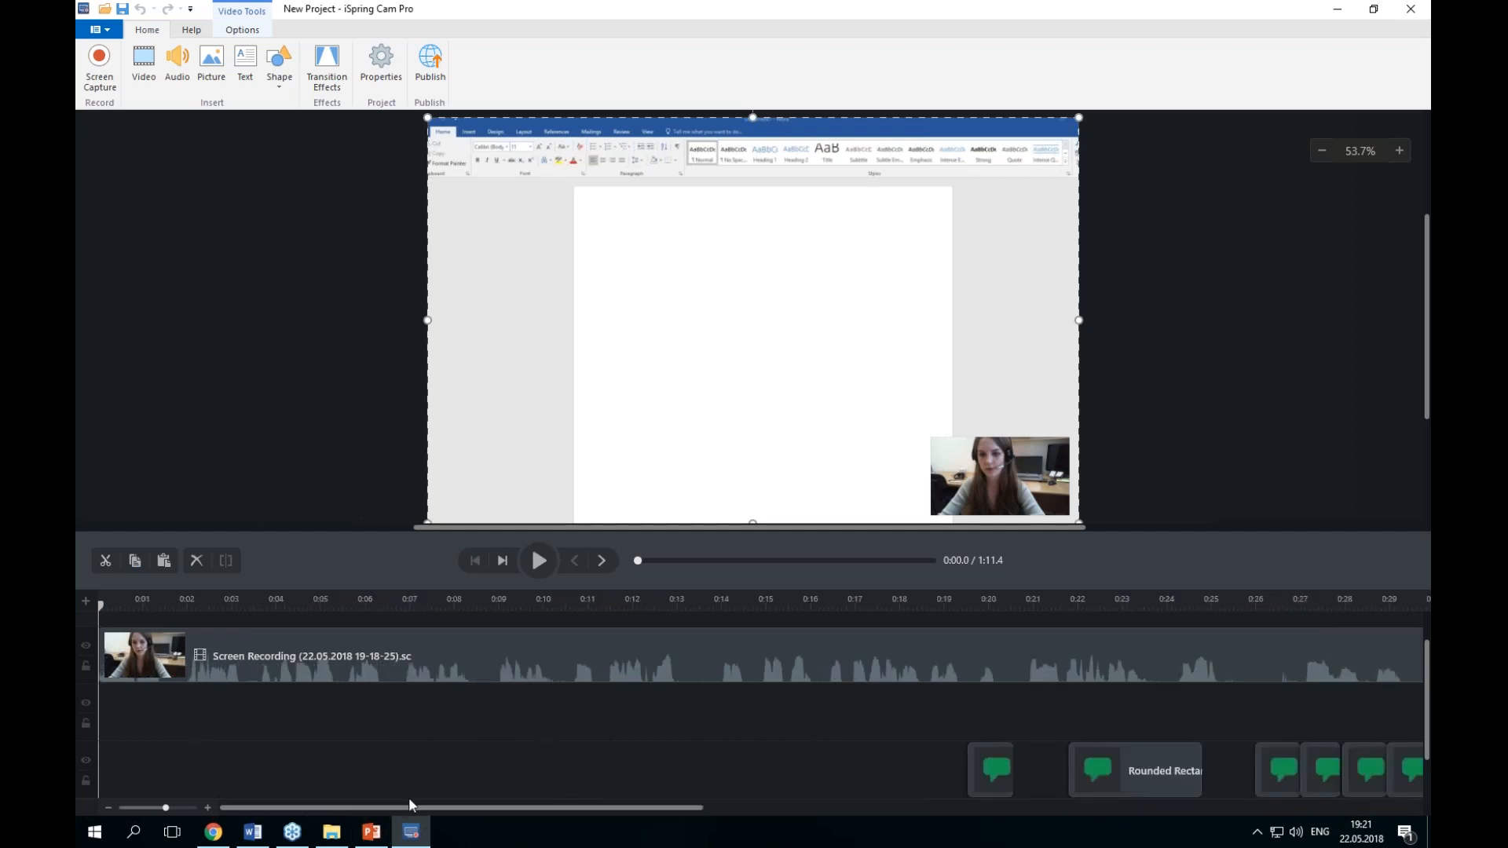
pyautogui.moveTo(609, 809); pyautogui.dragTo(730, 807)
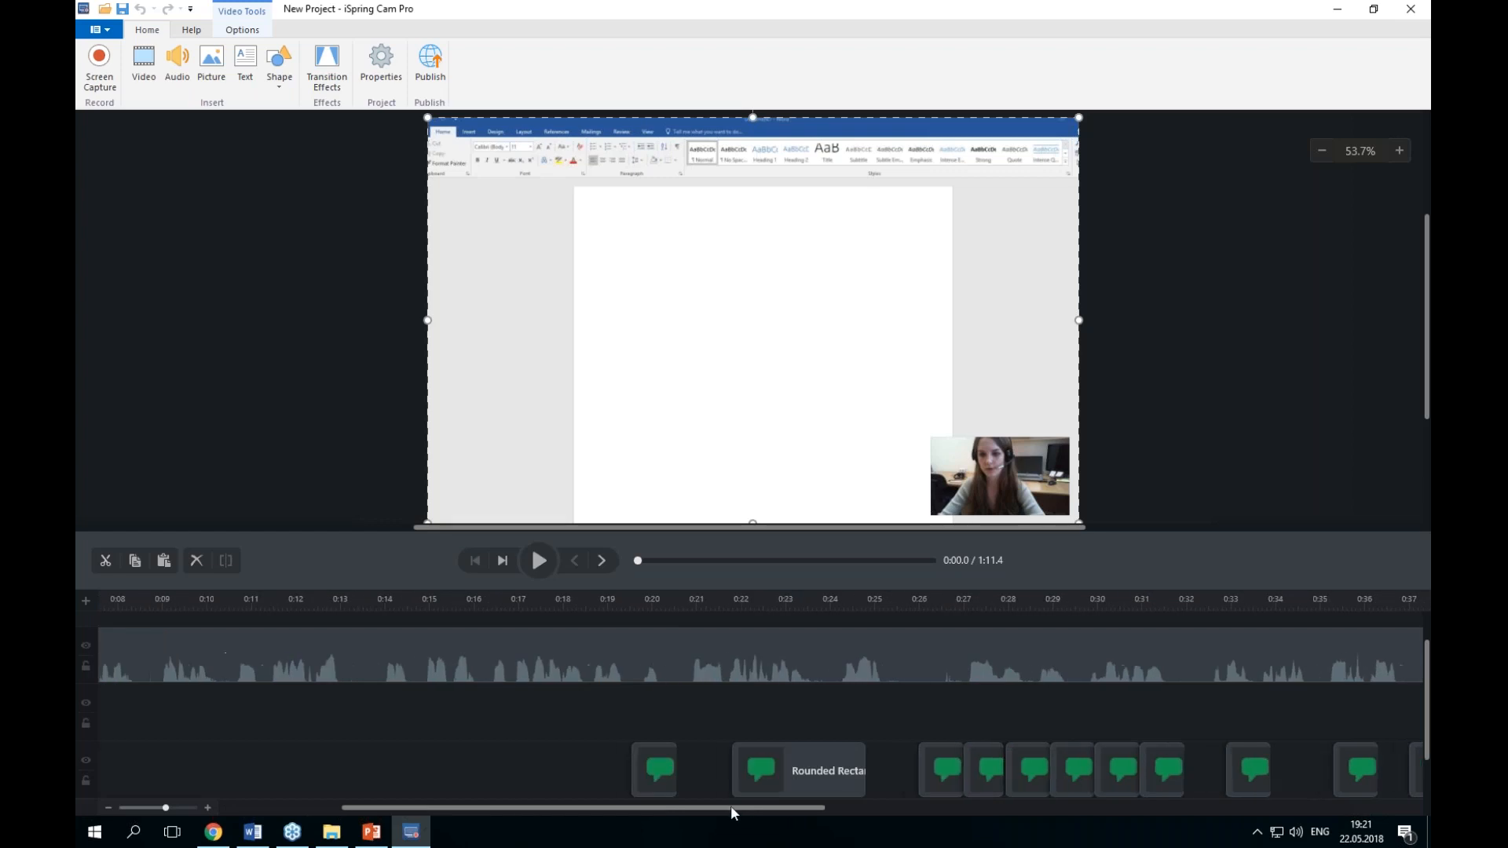
pyautogui.click(654, 770)
pyautogui.moveTo(468, 804); pyautogui.dragTo(347, 806)
pyautogui.moveTo(100, 605); pyautogui.dragTo(1080, 645)
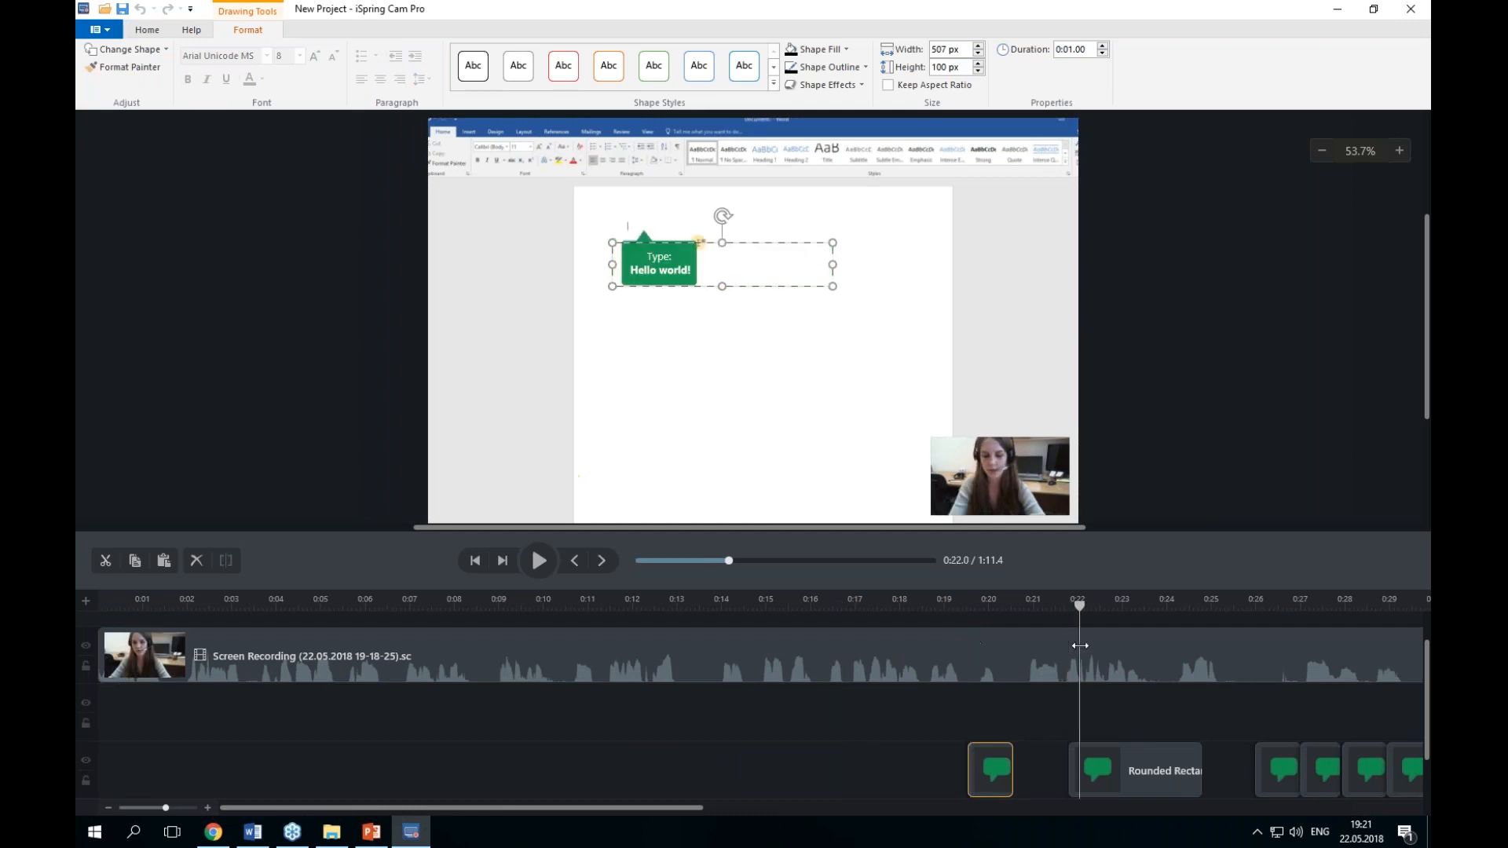
pyautogui.moveTo(649, 806); pyautogui.dragTo(787, 806)
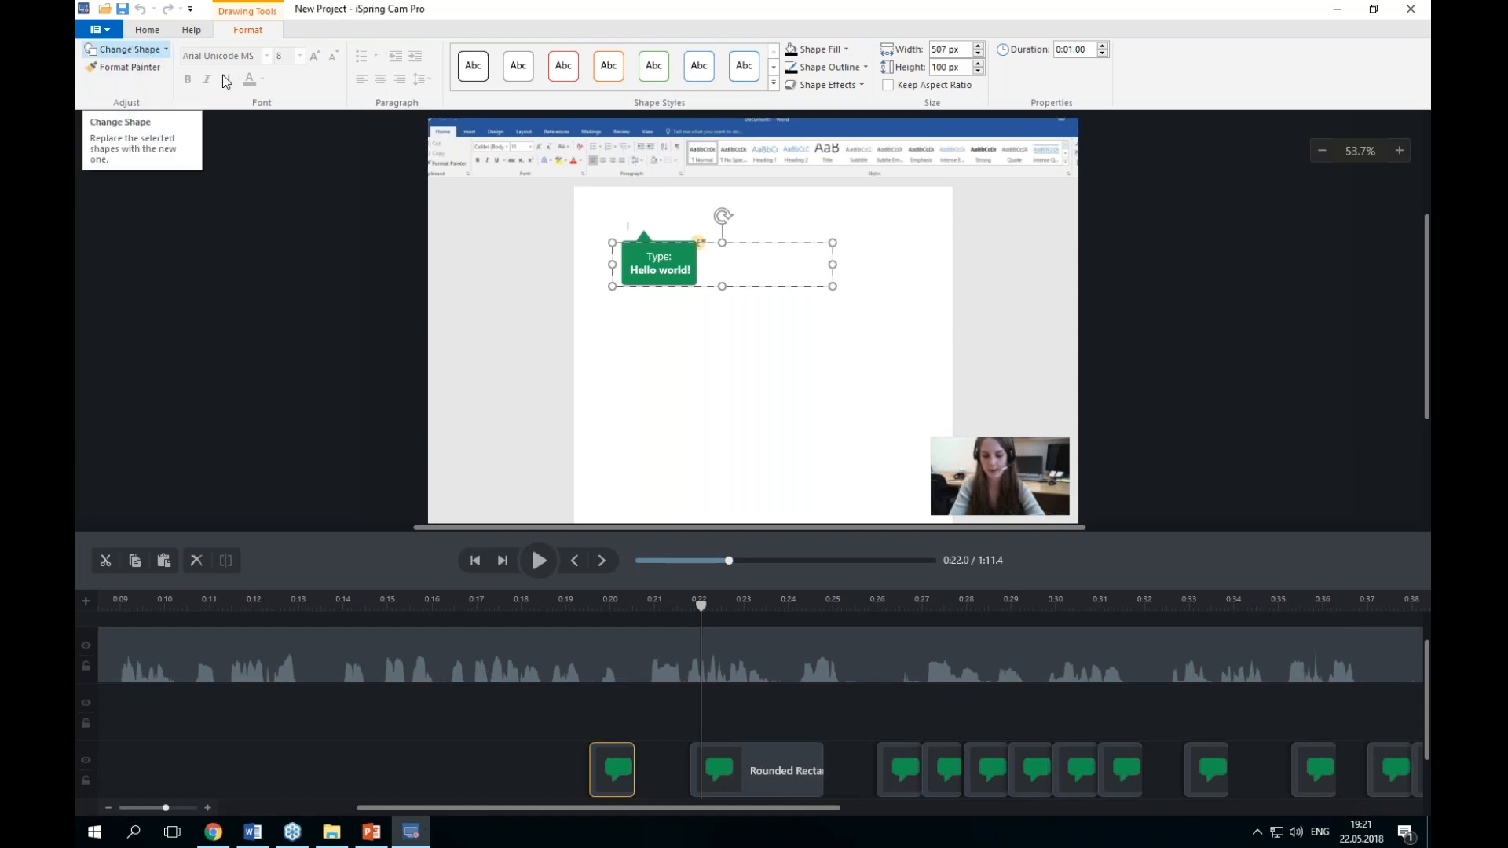
pyautogui.click(765, 771)
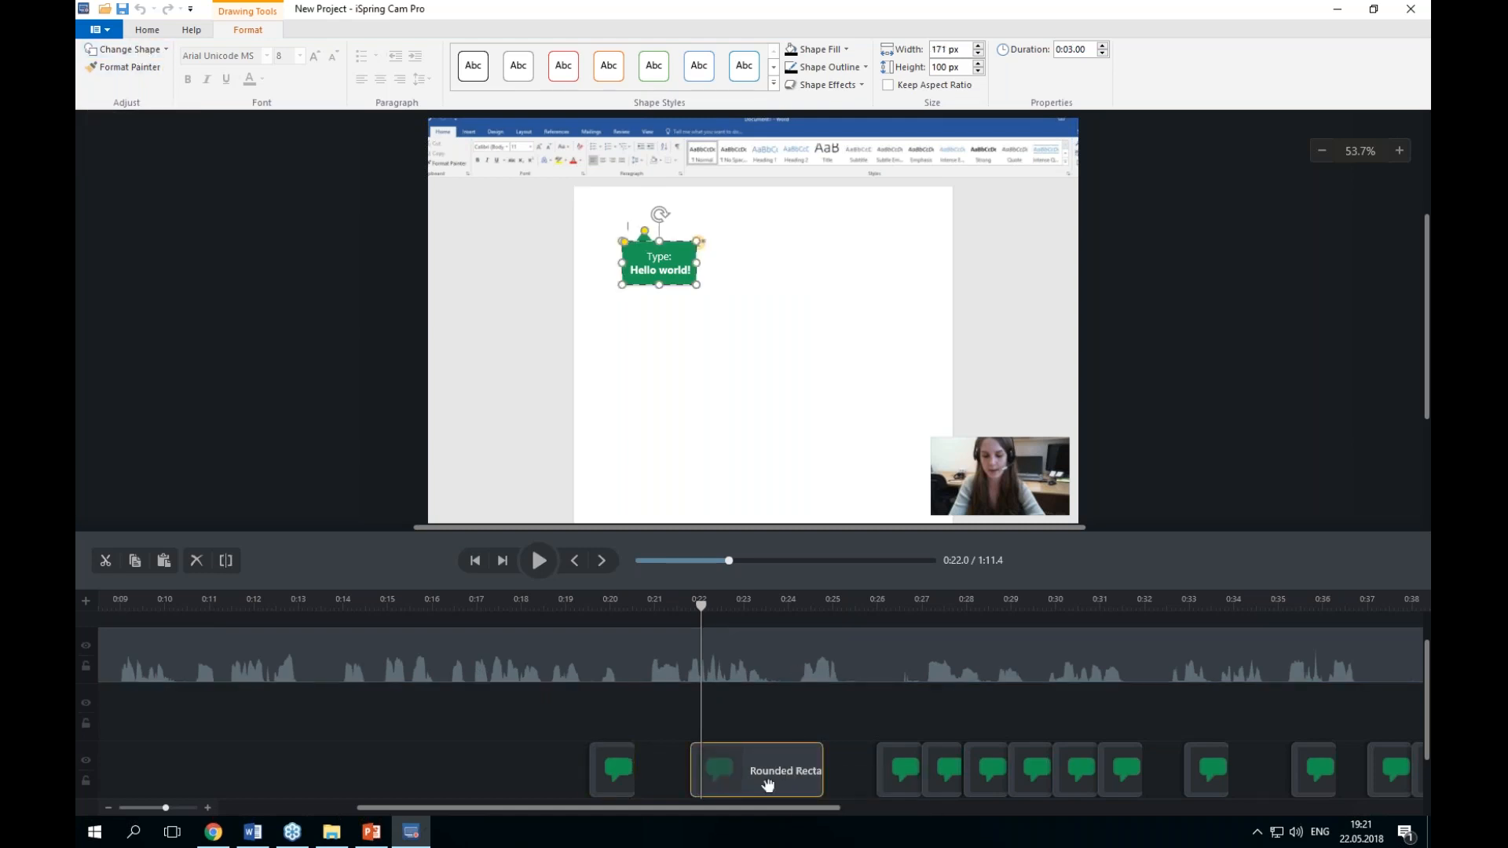
pyautogui.click(143, 53)
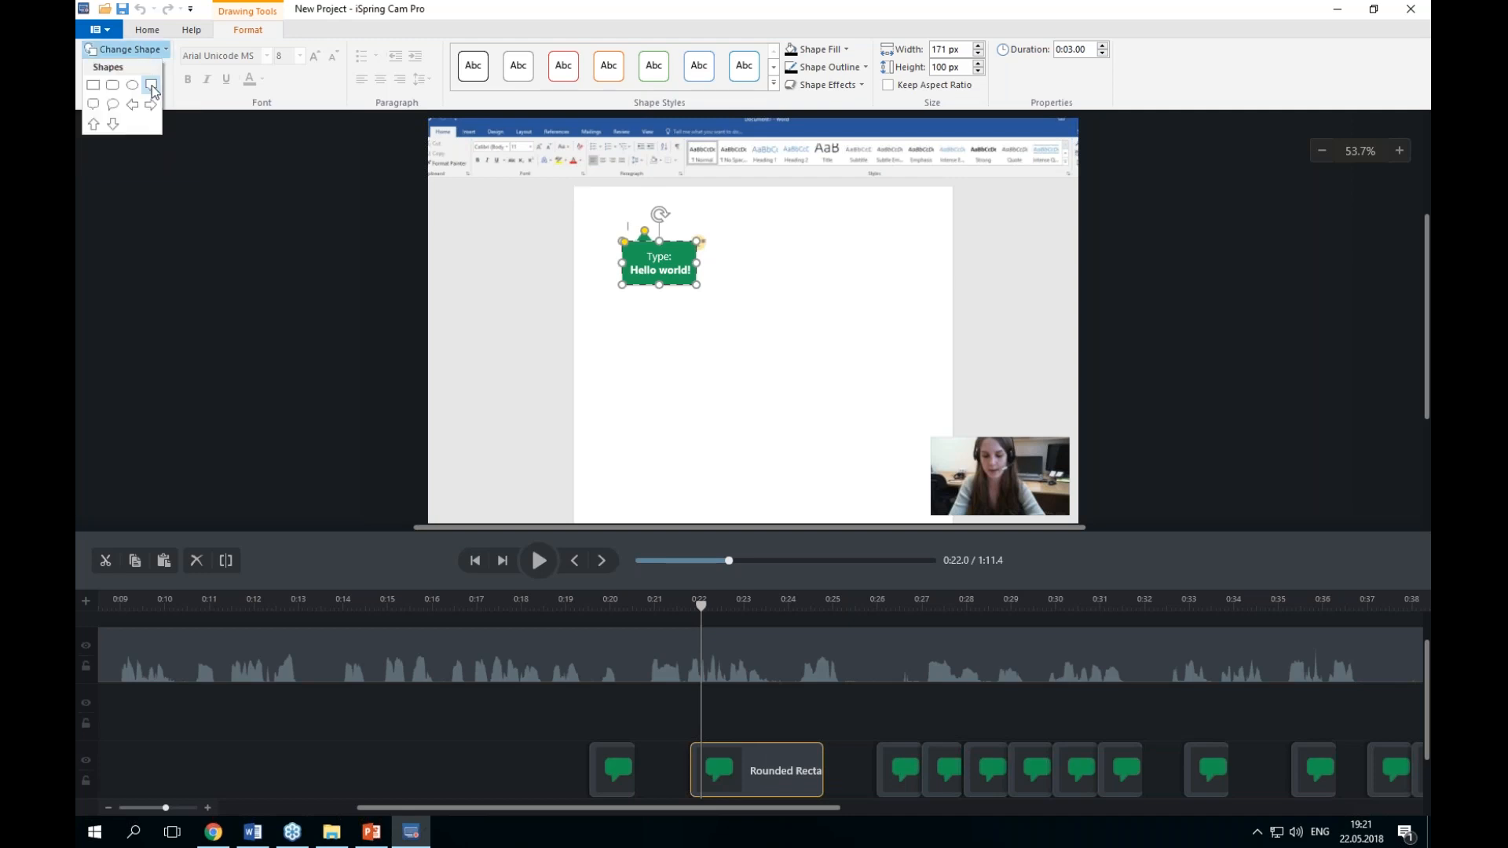
pyautogui.click(152, 85)
# Step: Enlarge the callout to about 281 × 183 px and move it toward the lower right of the page
pyautogui.moveTo(695, 283); pyautogui.dragTo(746, 321)
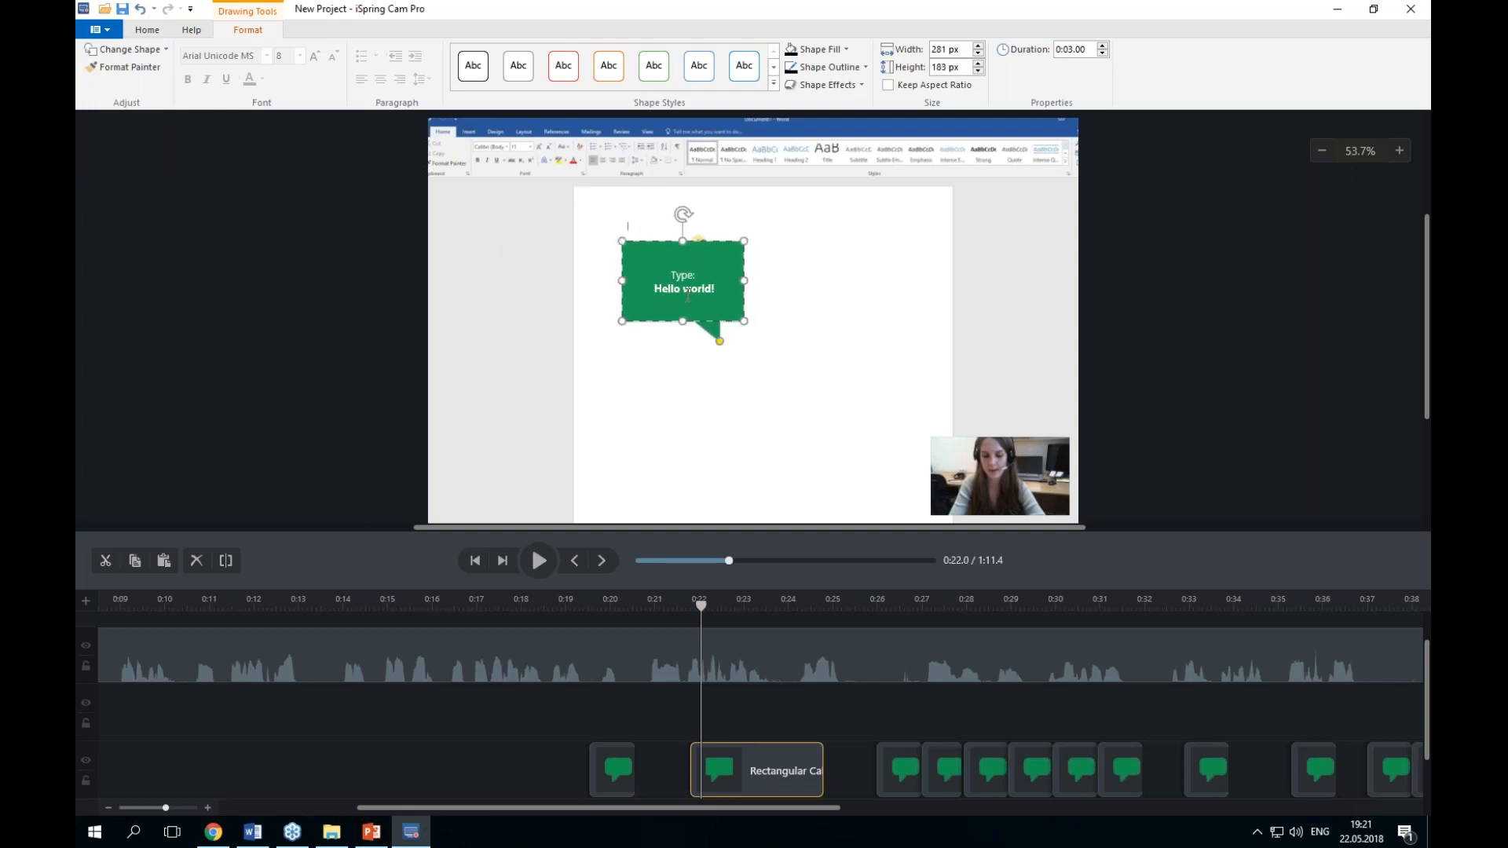
pyautogui.moveTo(697, 312); pyautogui.dragTo(874, 412)
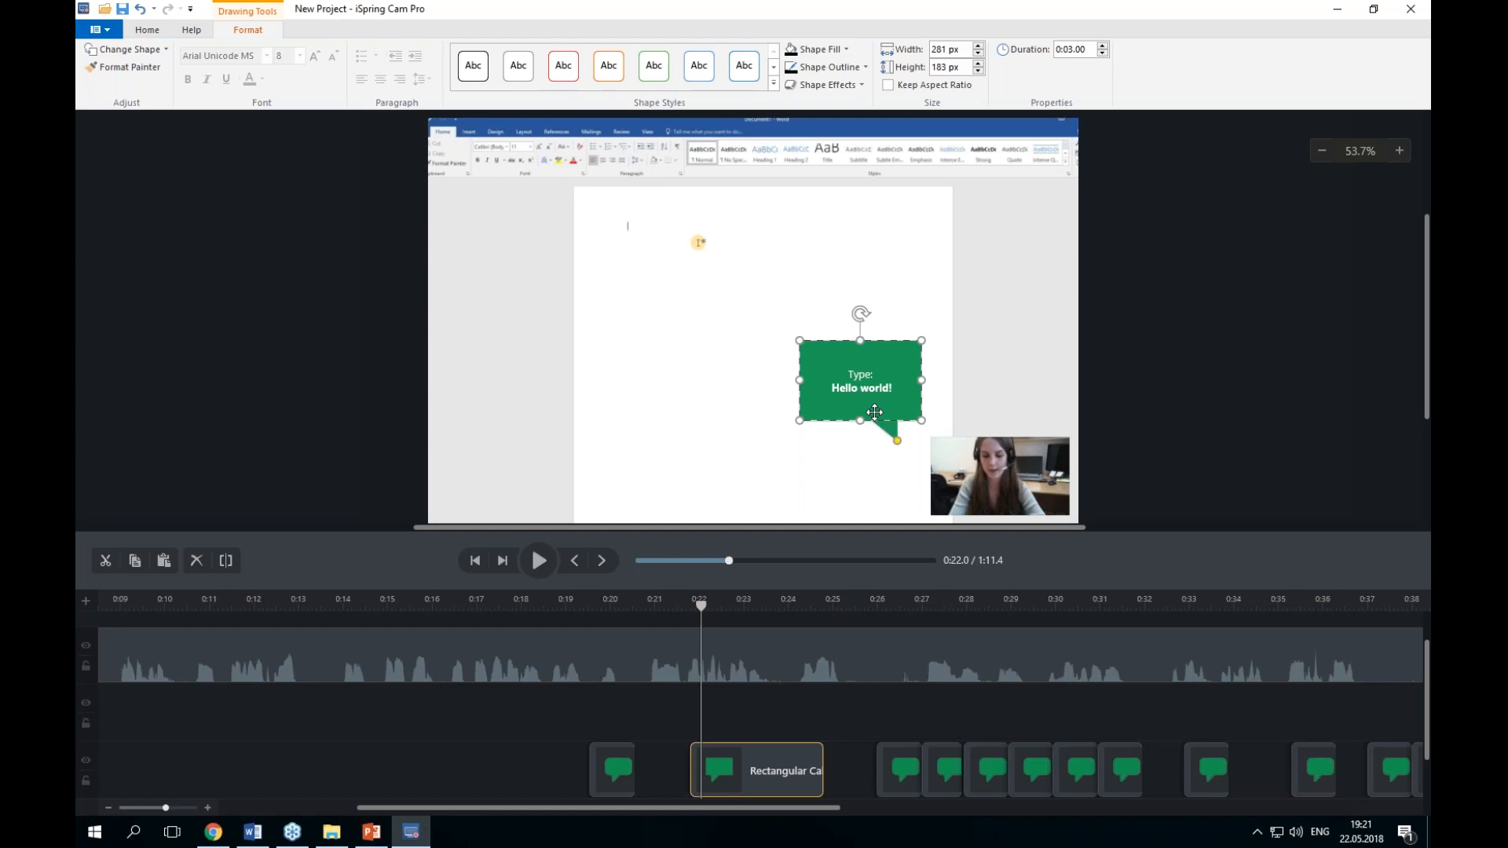
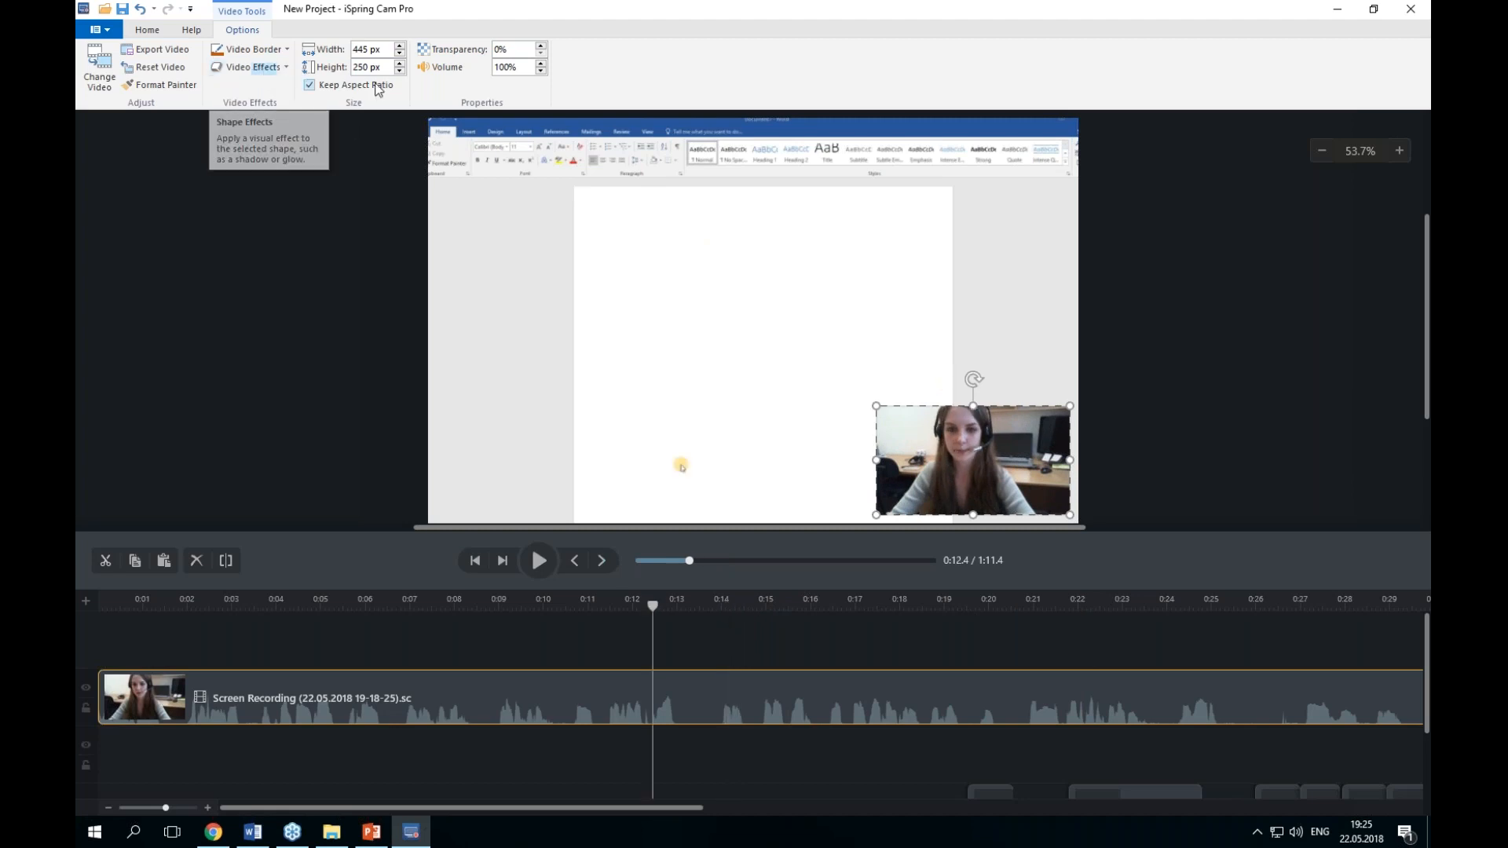
# Step: Apply a red glow variation to the webcam video
pyautogui.click(267, 66)
pyautogui.moveTo(278, 126)
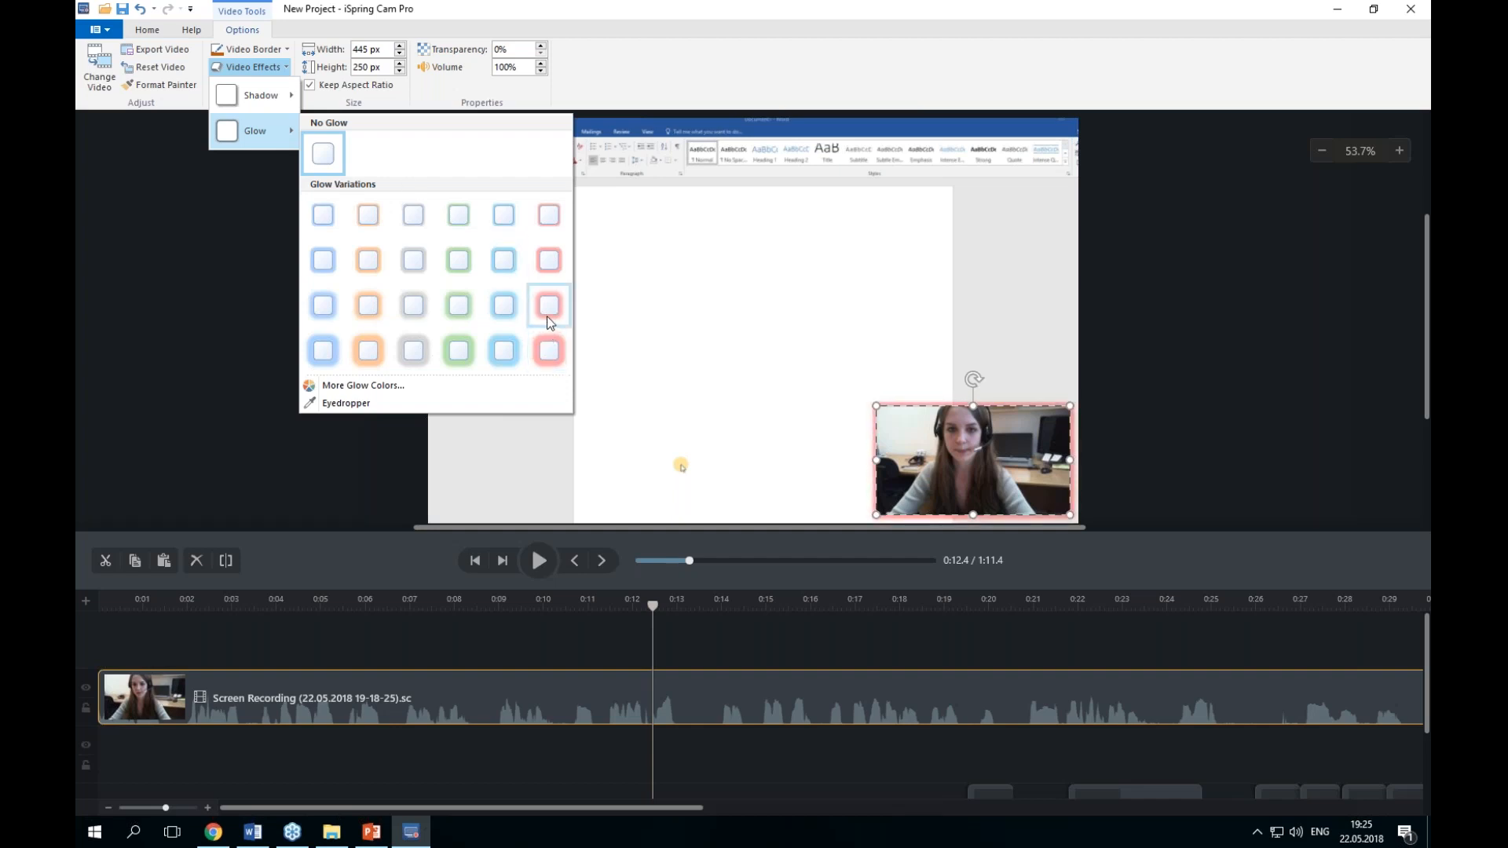
pyautogui.click(547, 314)
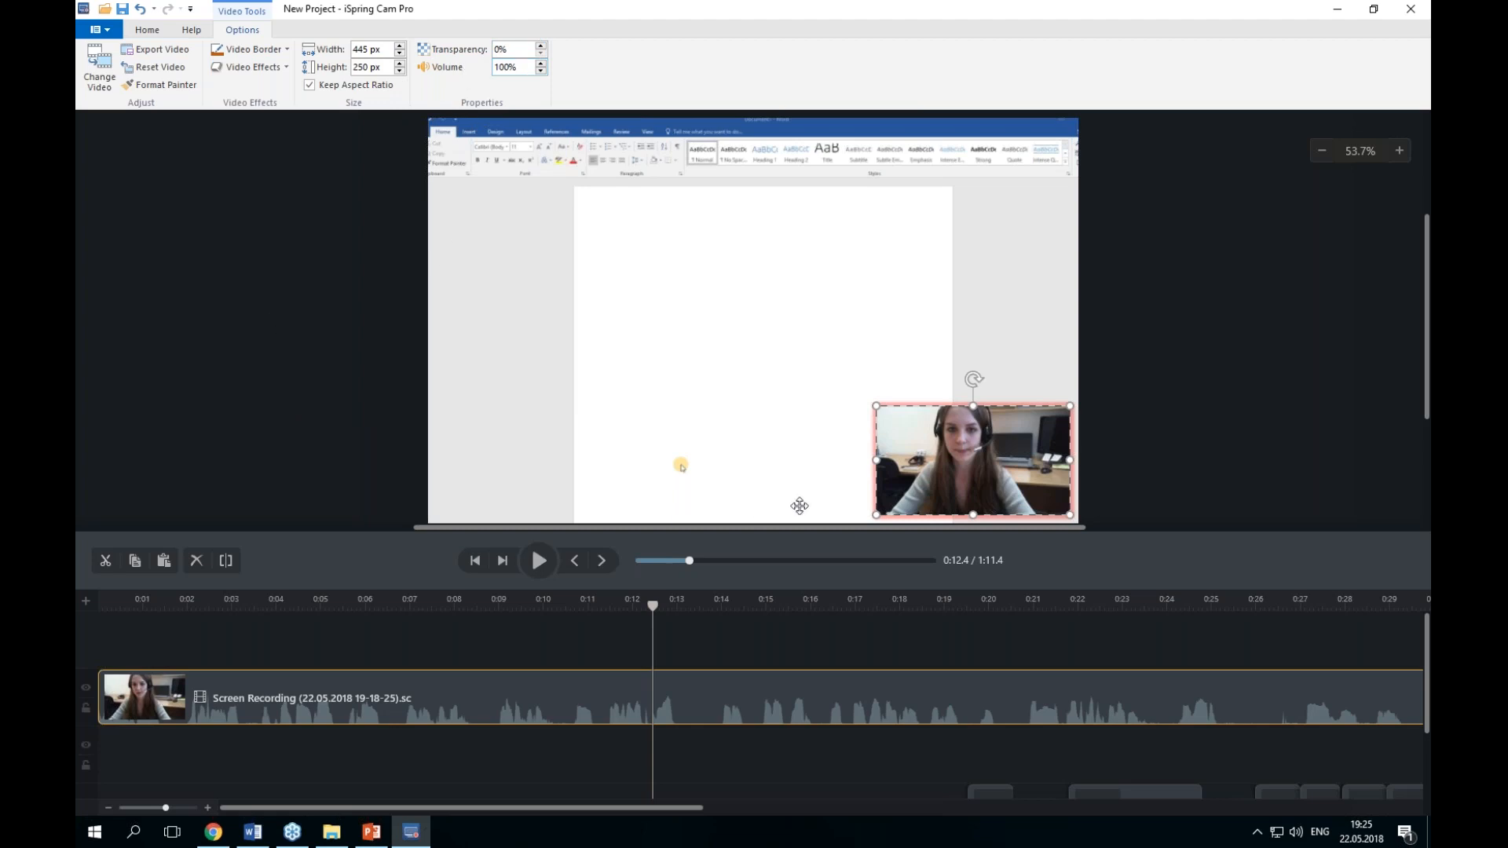
# Step: Play the preview, place the playhead at about 0:10.8 and split the webcam recording clip there
pyautogui.click(537, 560)
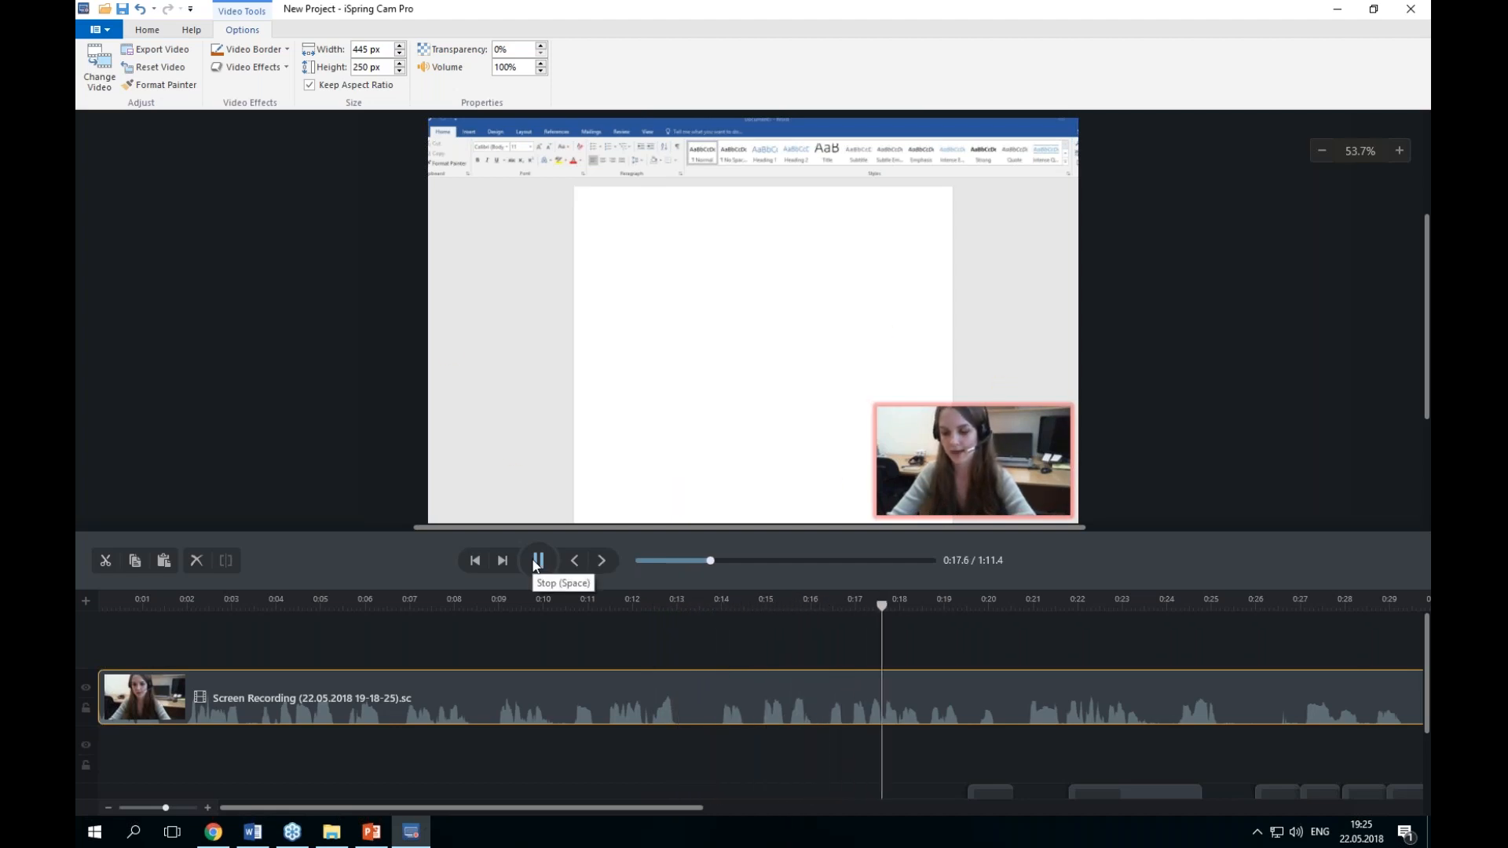
pyautogui.click(536, 560)
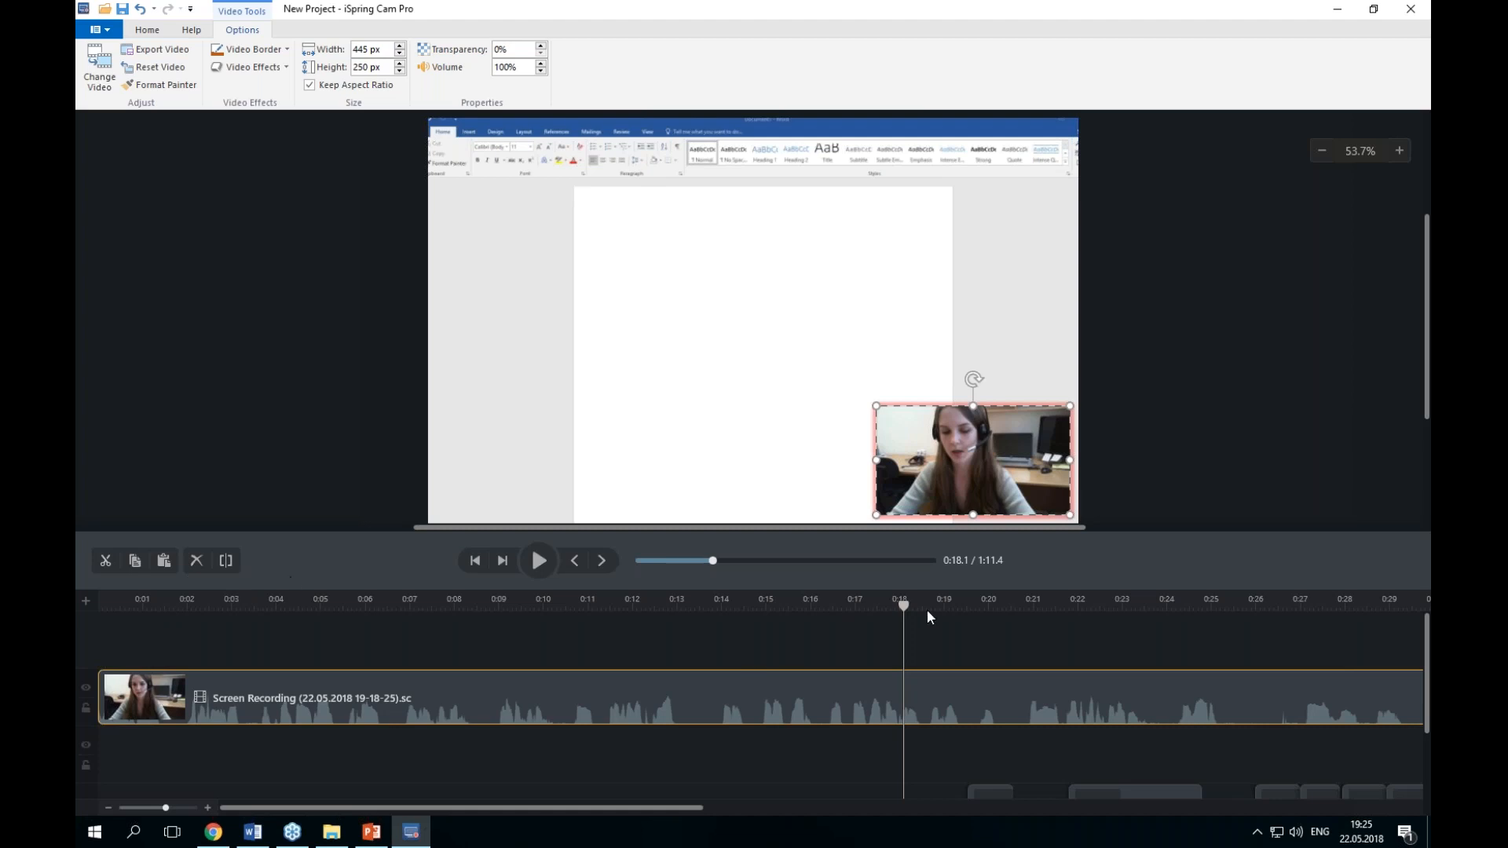
pyautogui.moveTo(915, 606); pyautogui.dragTo(577, 617)
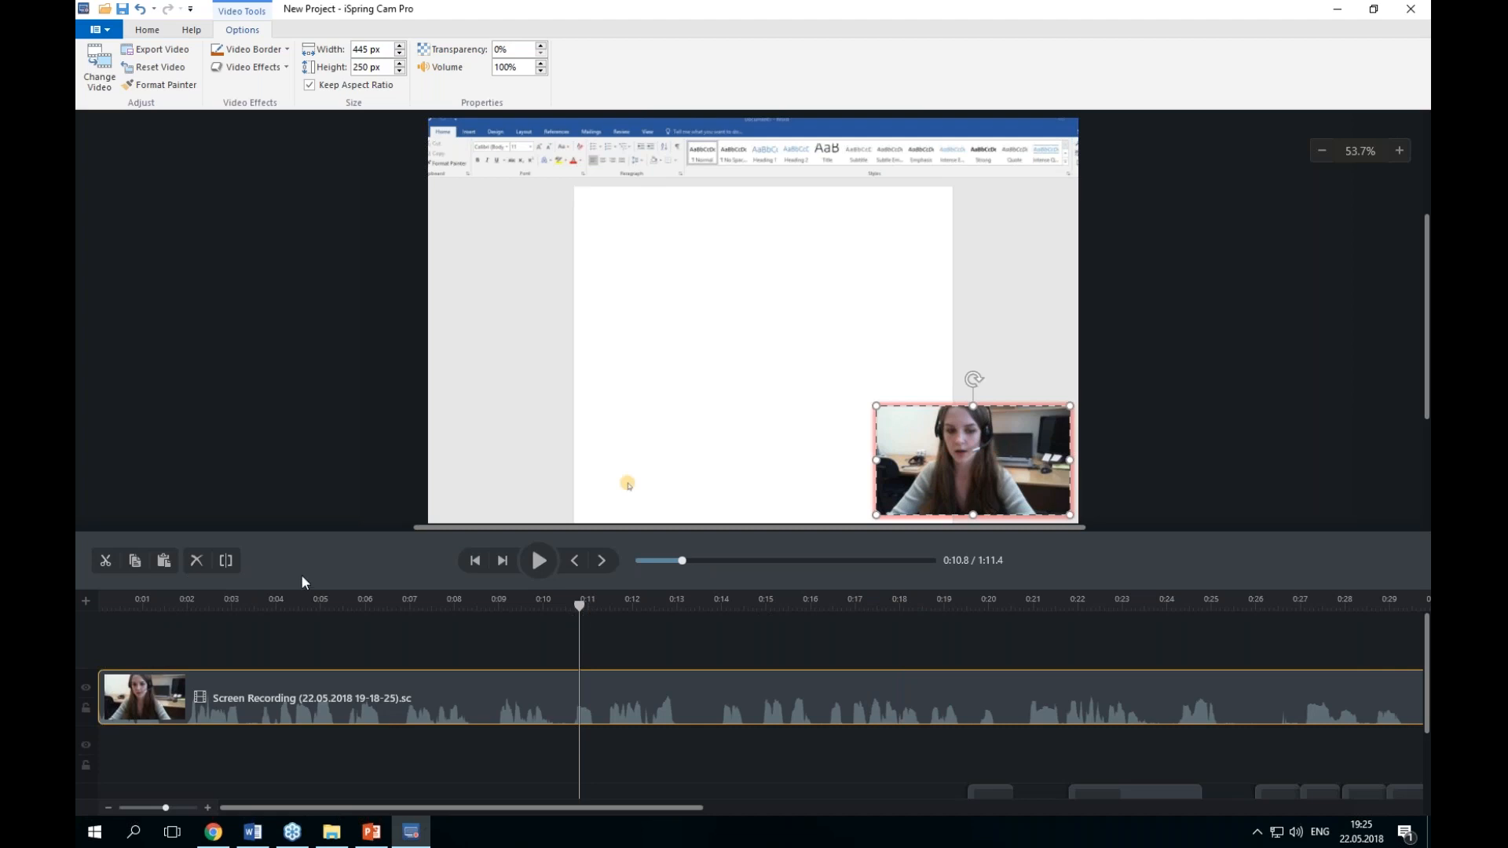
pyautogui.click(227, 562)
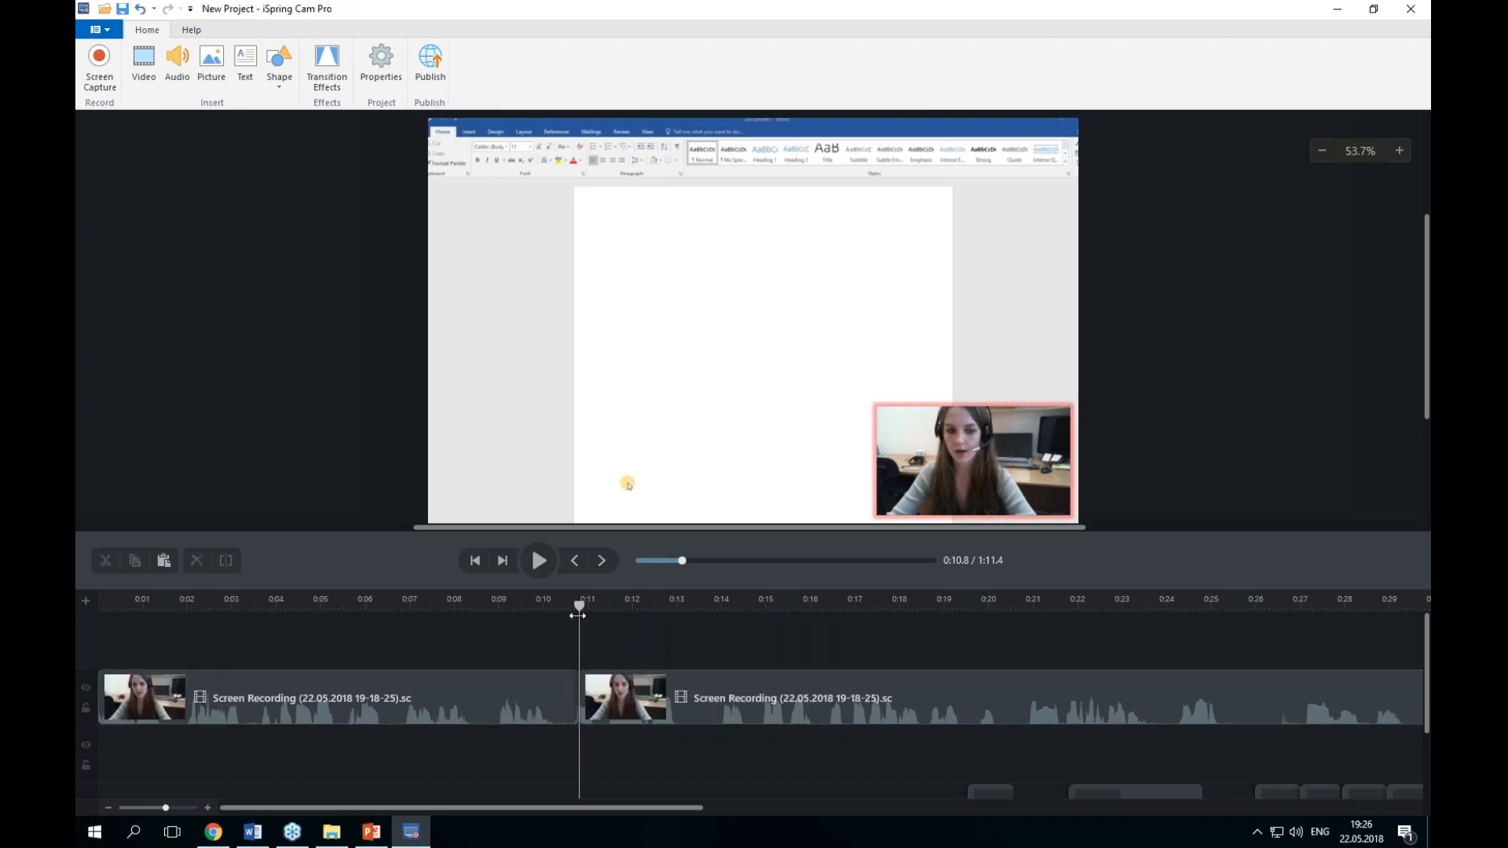
# Step: Place the playhead at 0:10.0 and record a new screen capture of the Word document with annotations added
pyautogui.moveTo(579, 605); pyautogui.dragTo(545, 605)
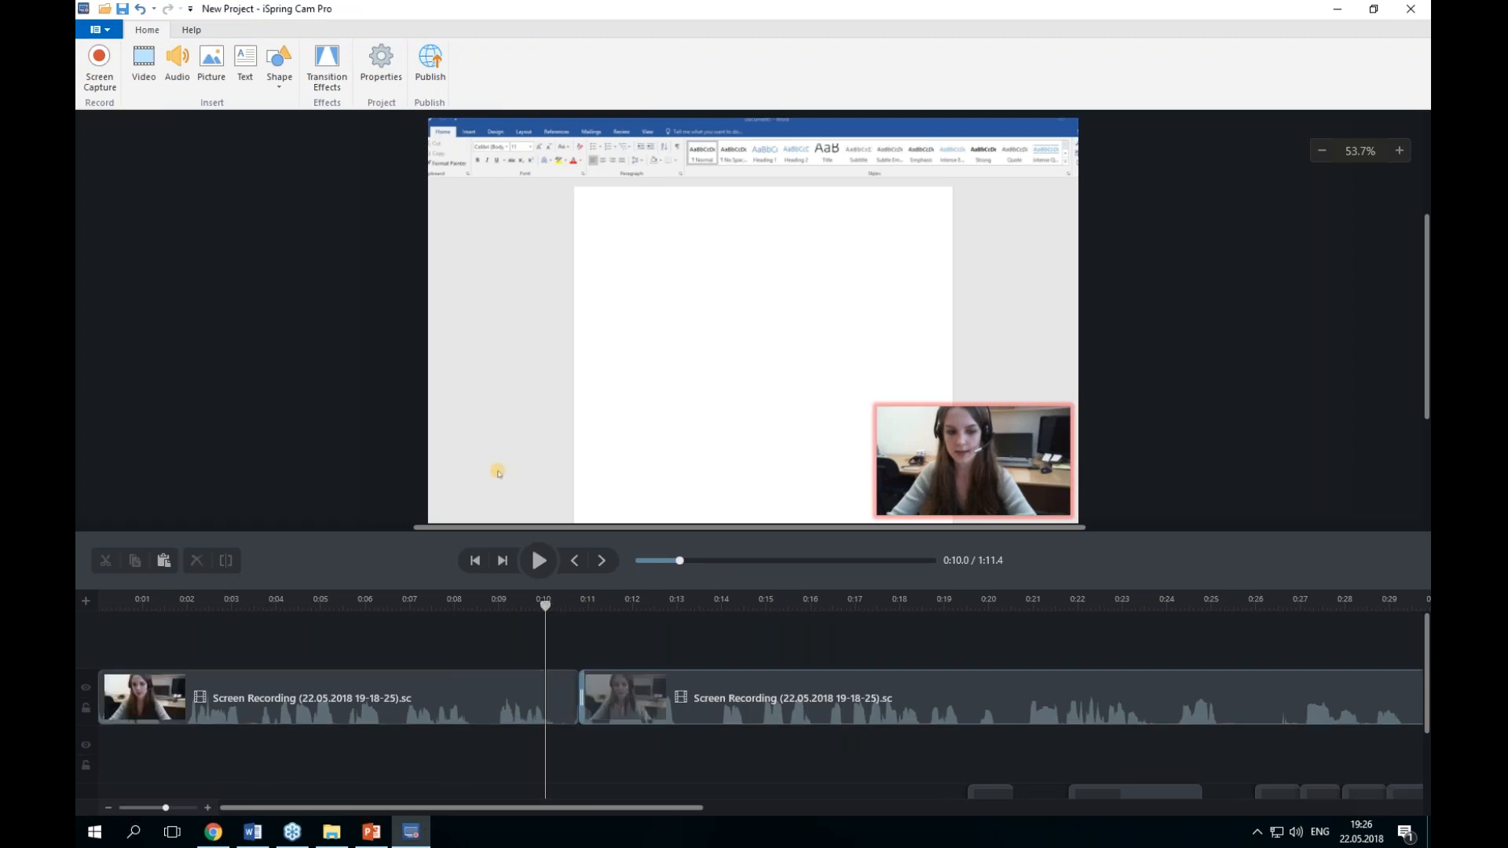
pyautogui.click(667, 697)
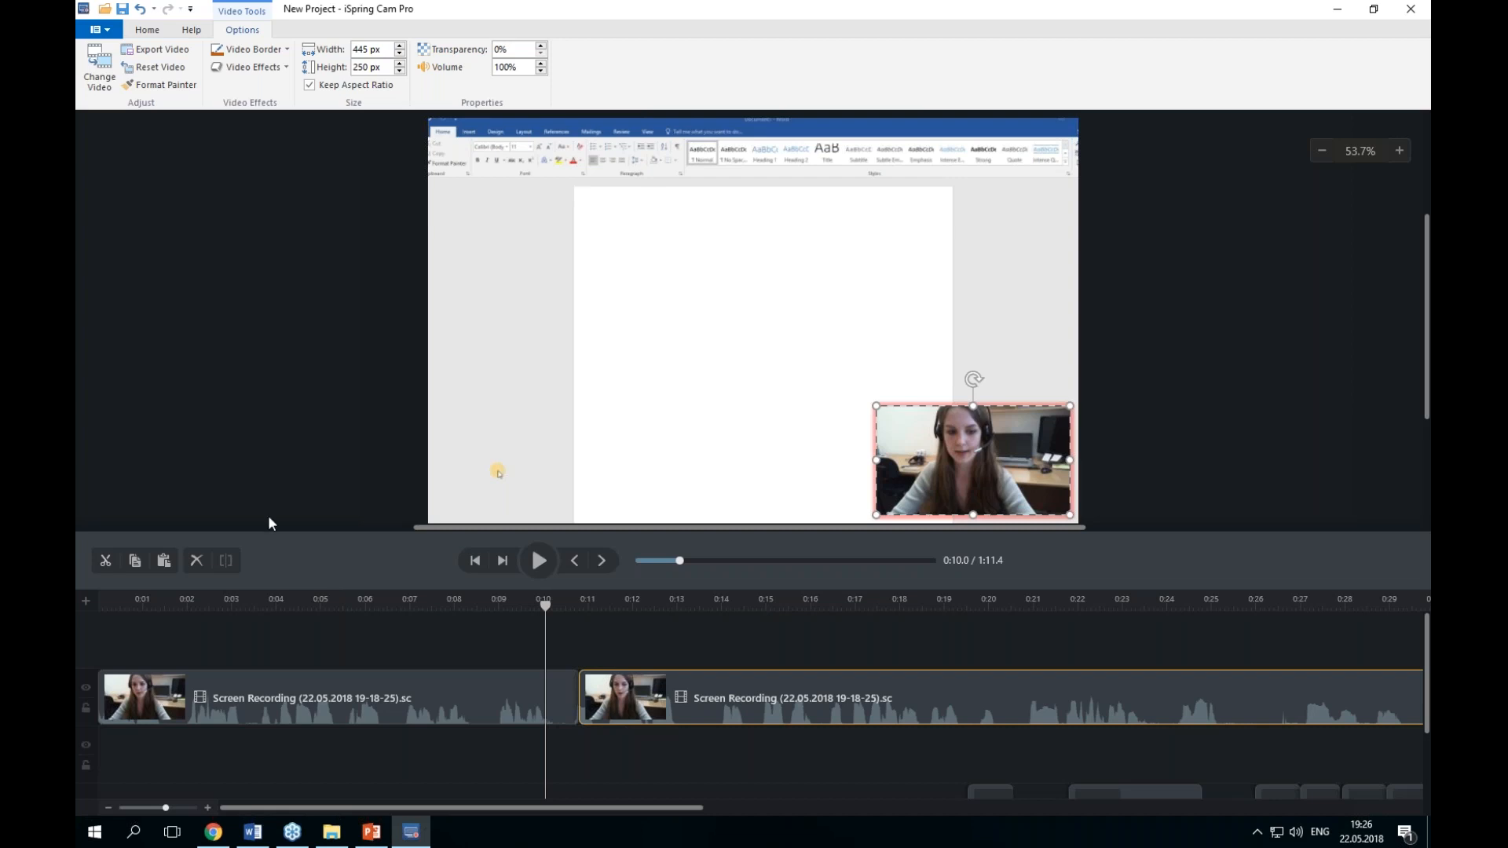
pyautogui.click(147, 30)
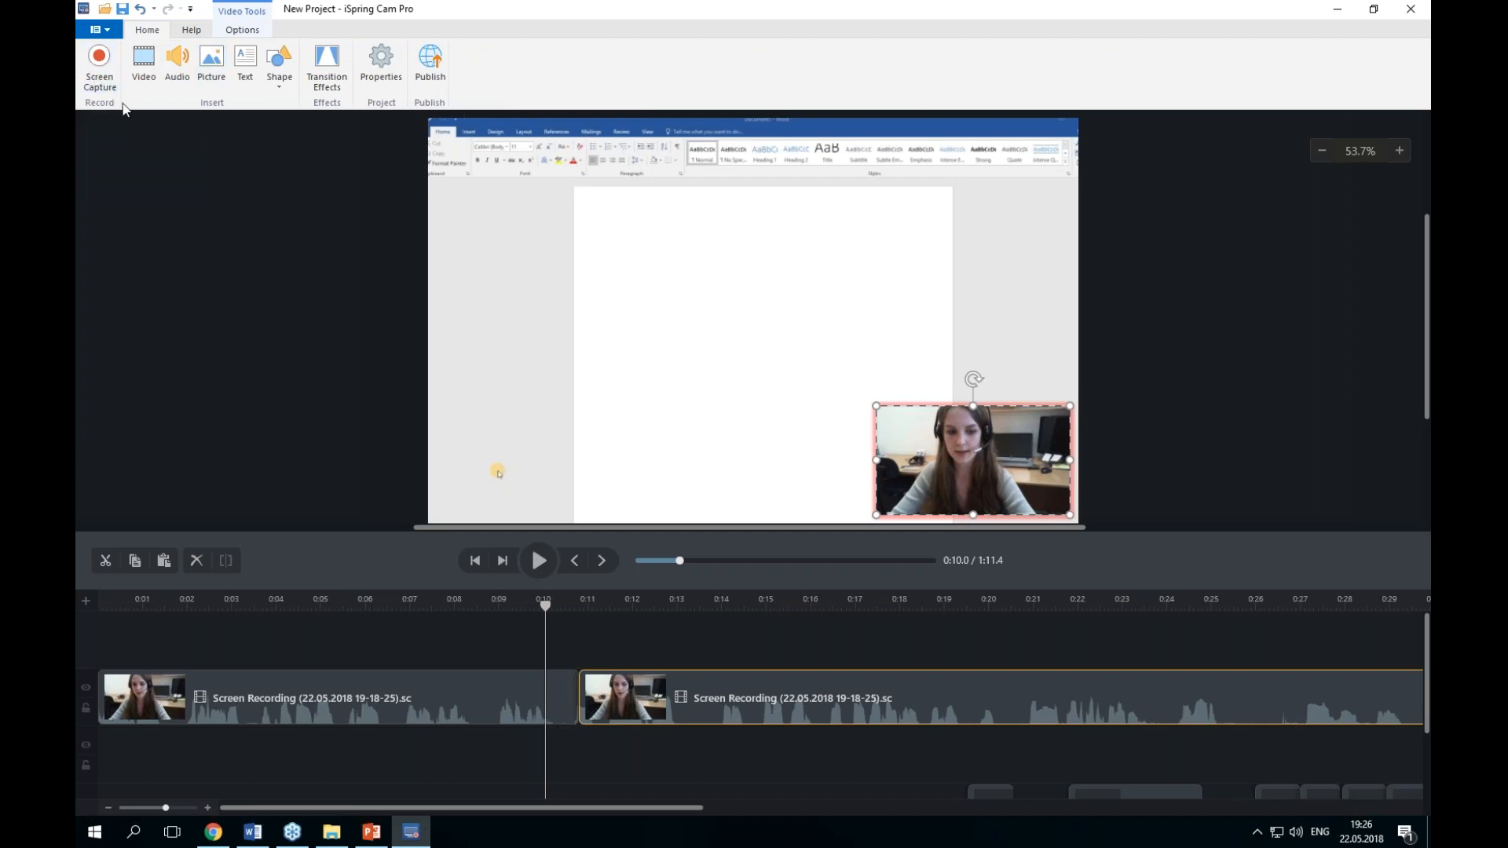
pyautogui.click(100, 82)
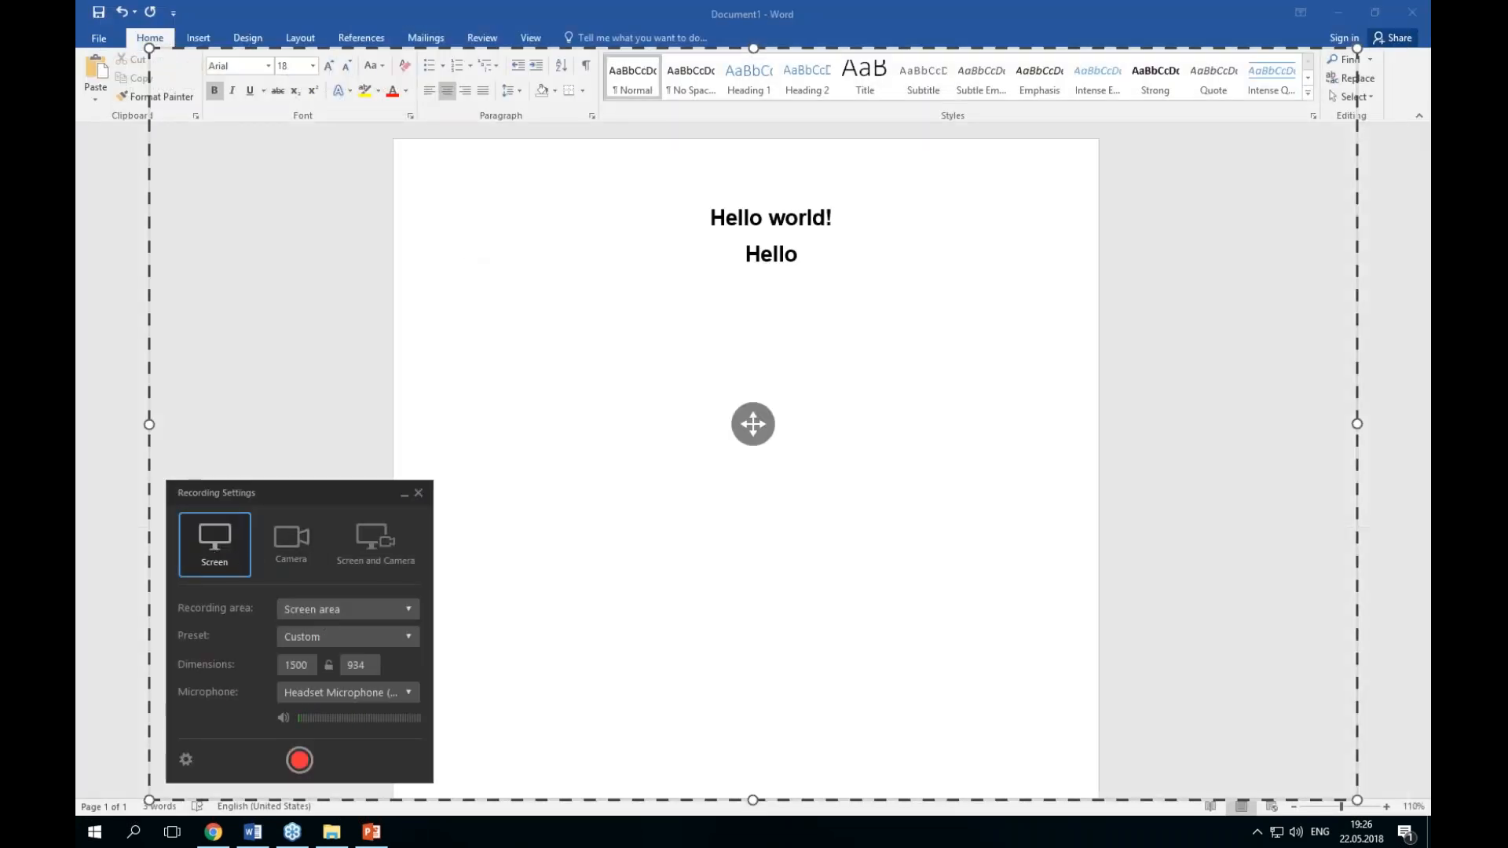
pyautogui.click(304, 756)
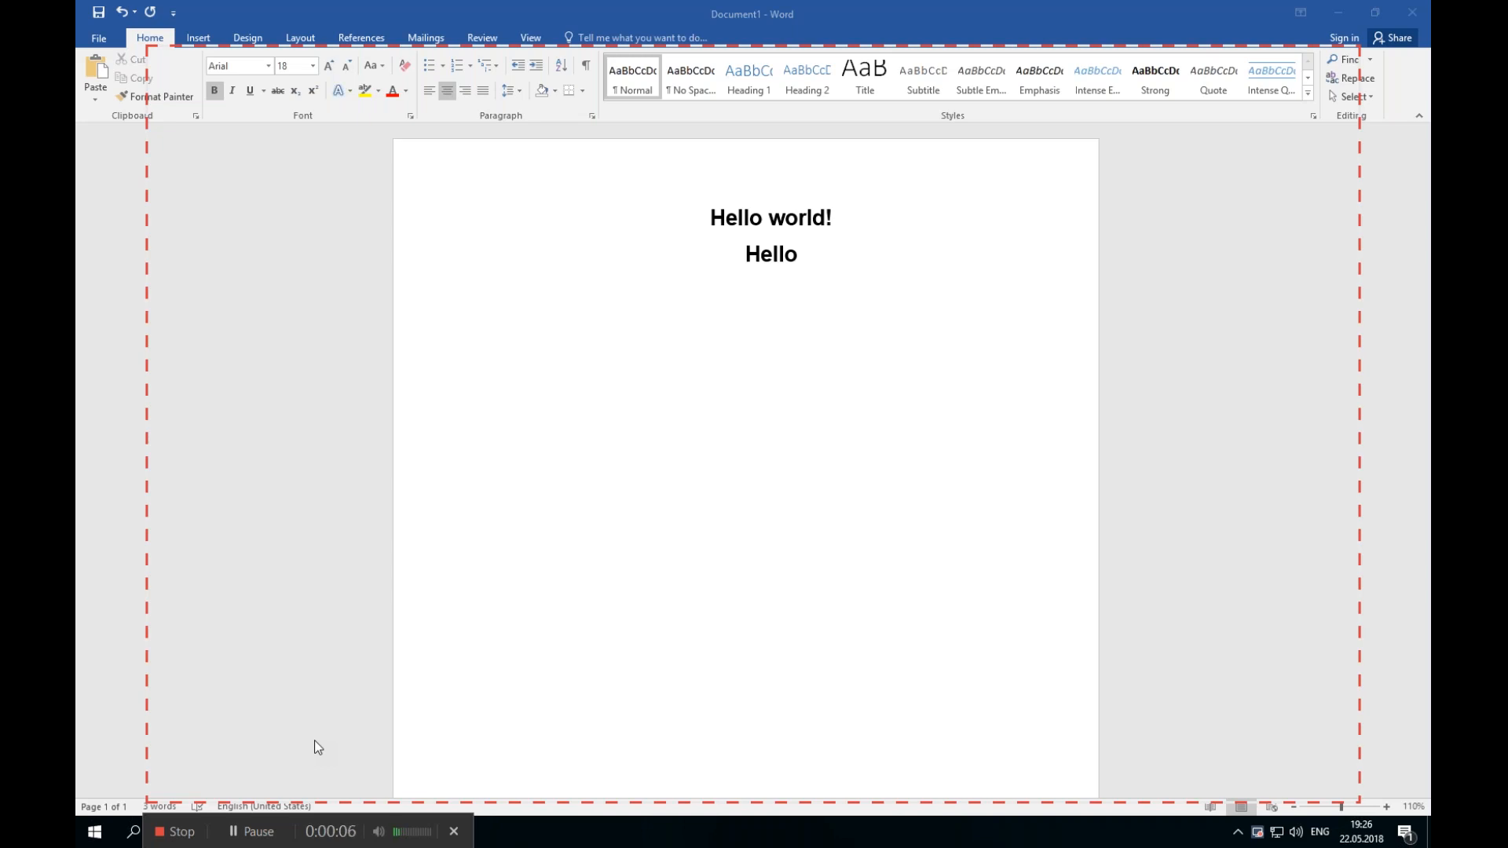
pyautogui.click(177, 830)
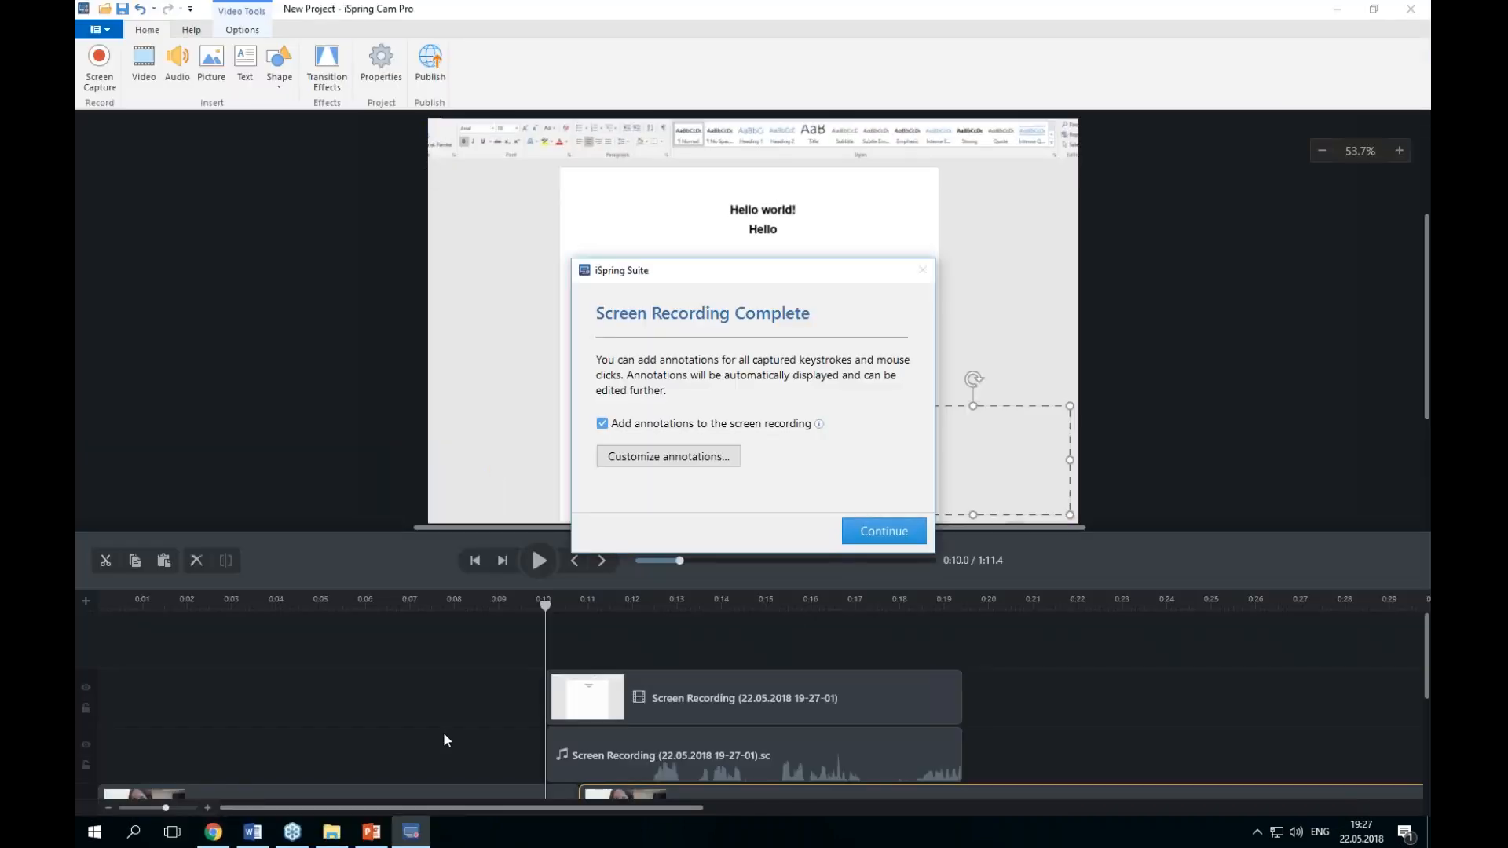
pyautogui.click(883, 522)
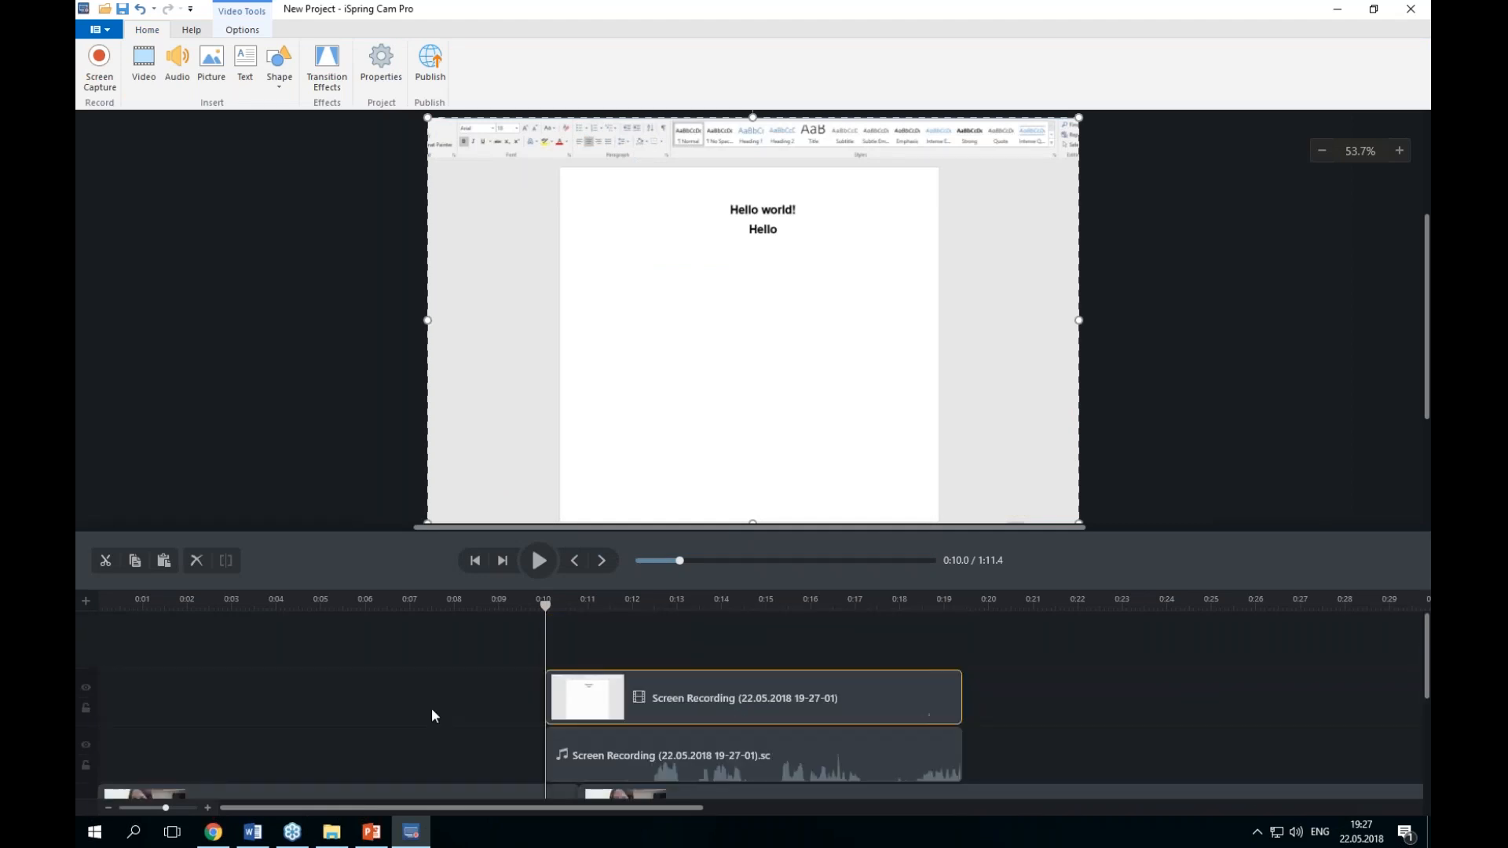
pyautogui.scroll(-2, 1009, 630)
pyautogui.scroll(1, 1010, 630)
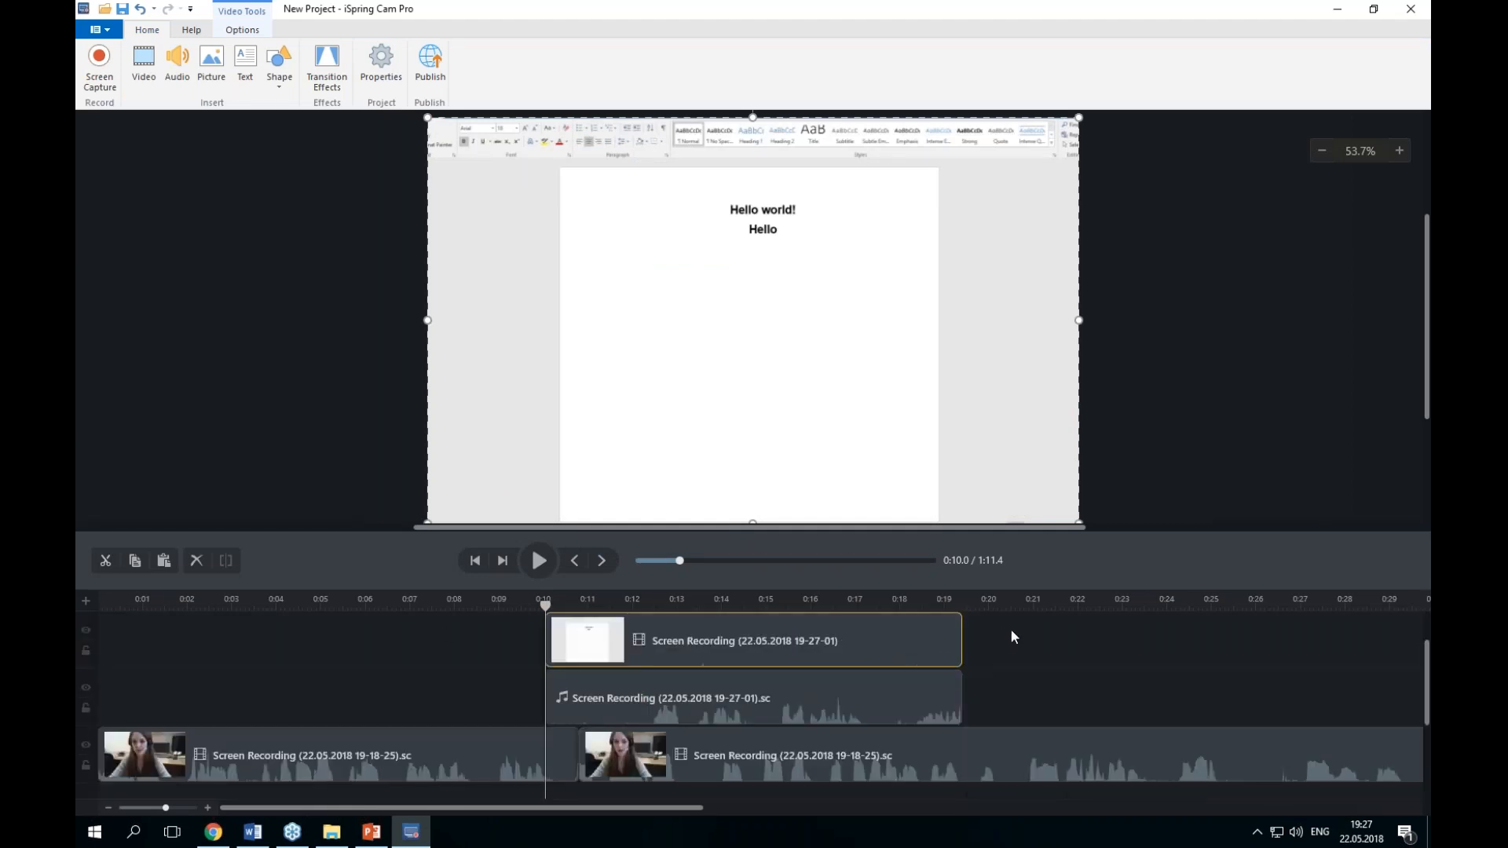
pyautogui.click(808, 702)
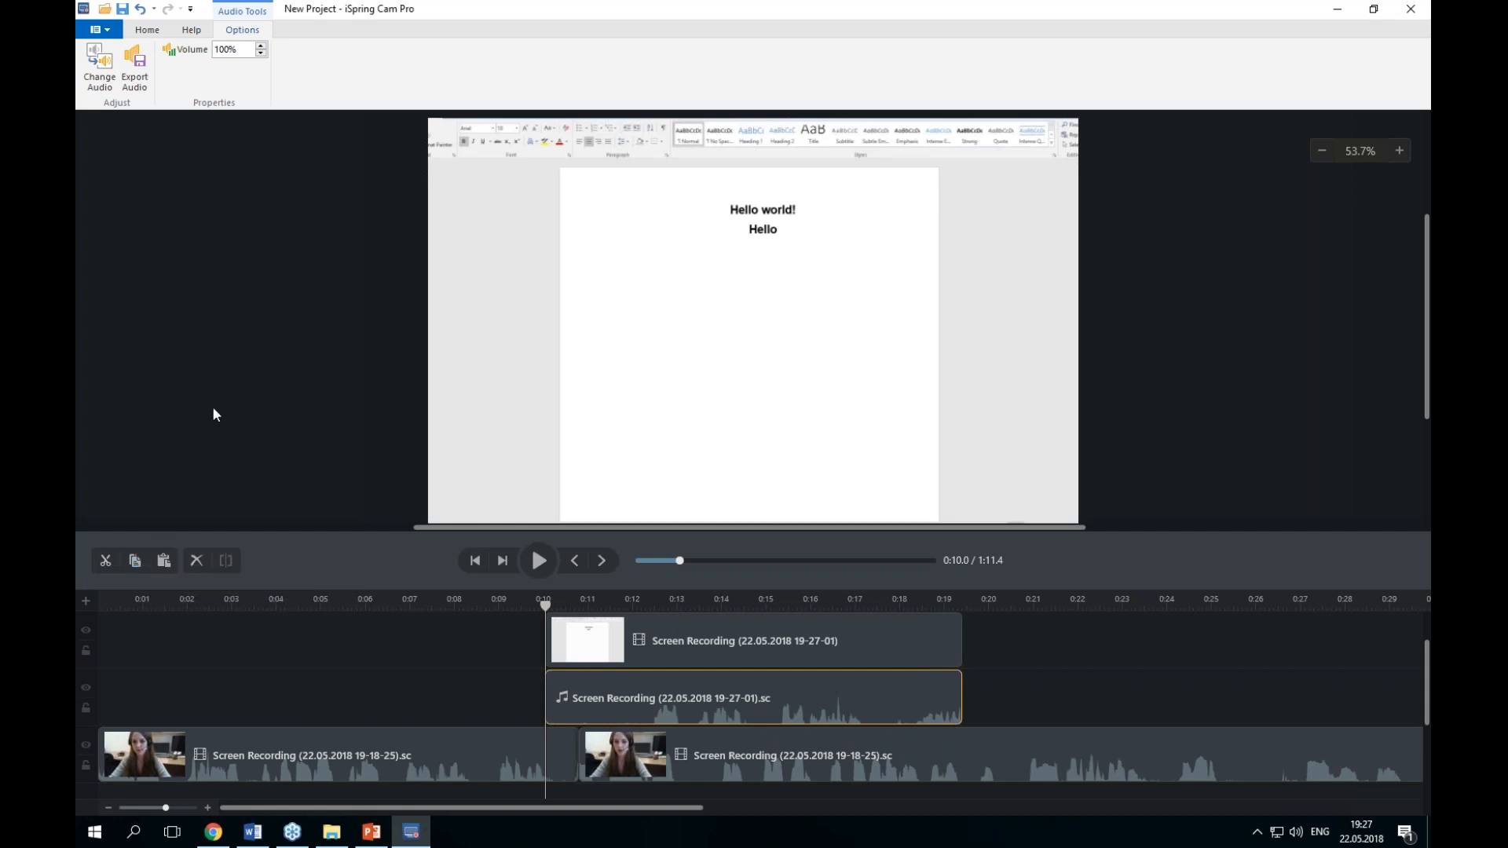
pyautogui.click(101, 92)
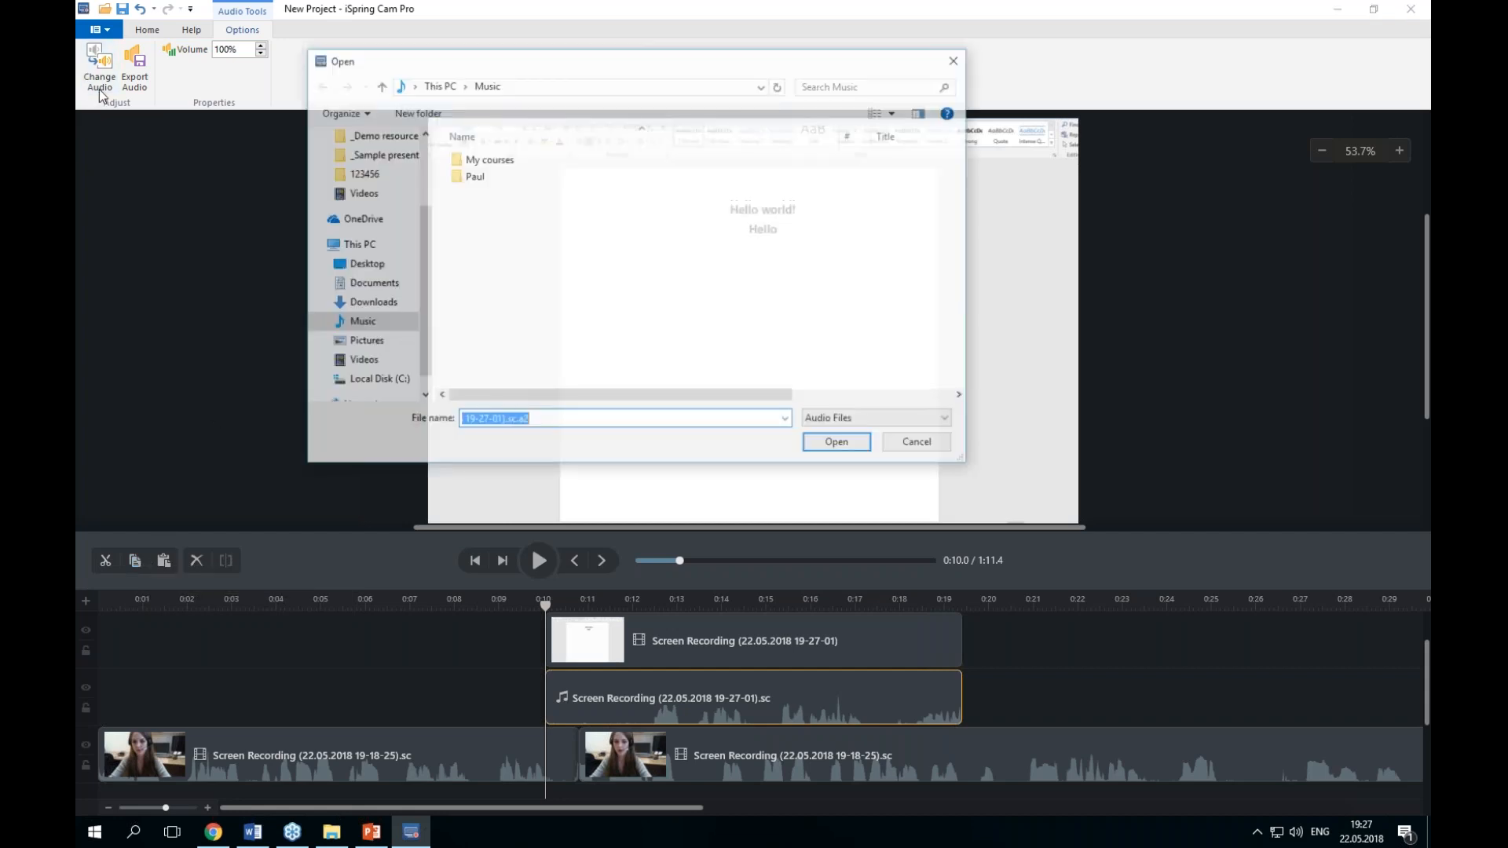
pyautogui.click(957, 69)
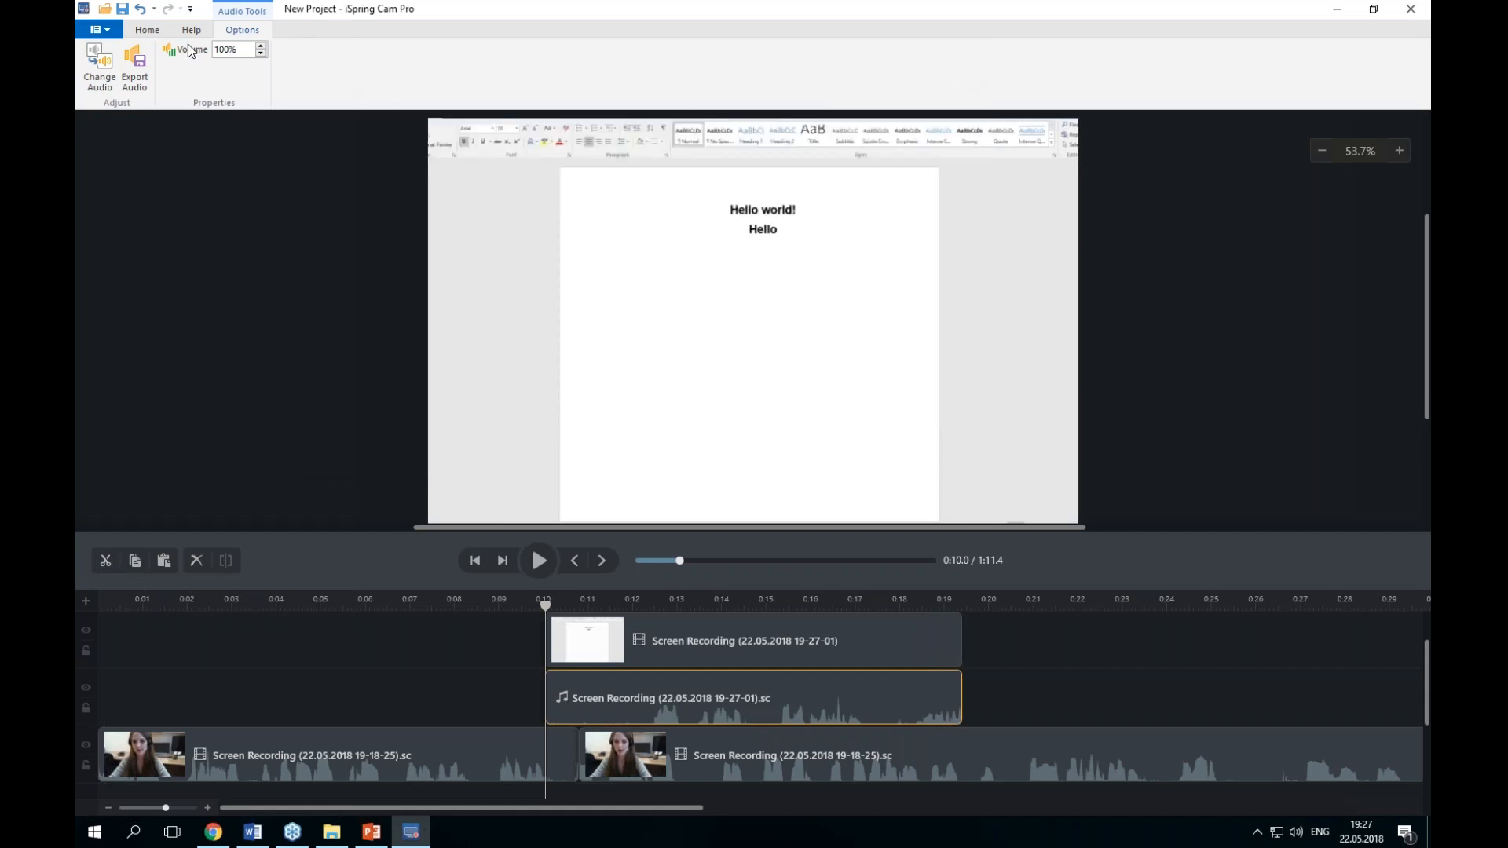
pyautogui.click(147, 81)
pyautogui.click(465, 409)
pyautogui.click(367, 412)
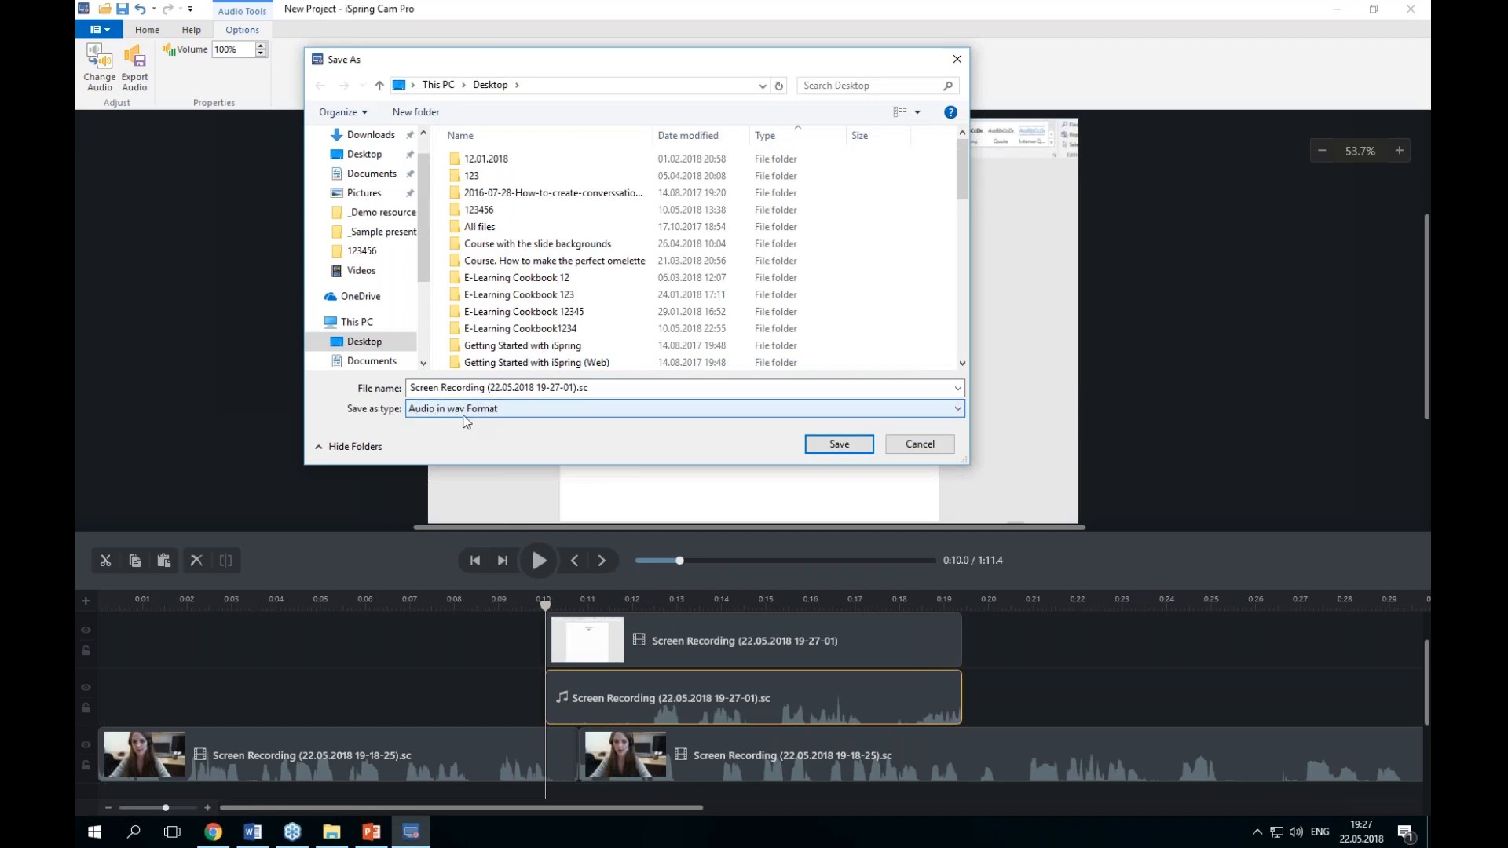
pyautogui.click(904, 450)
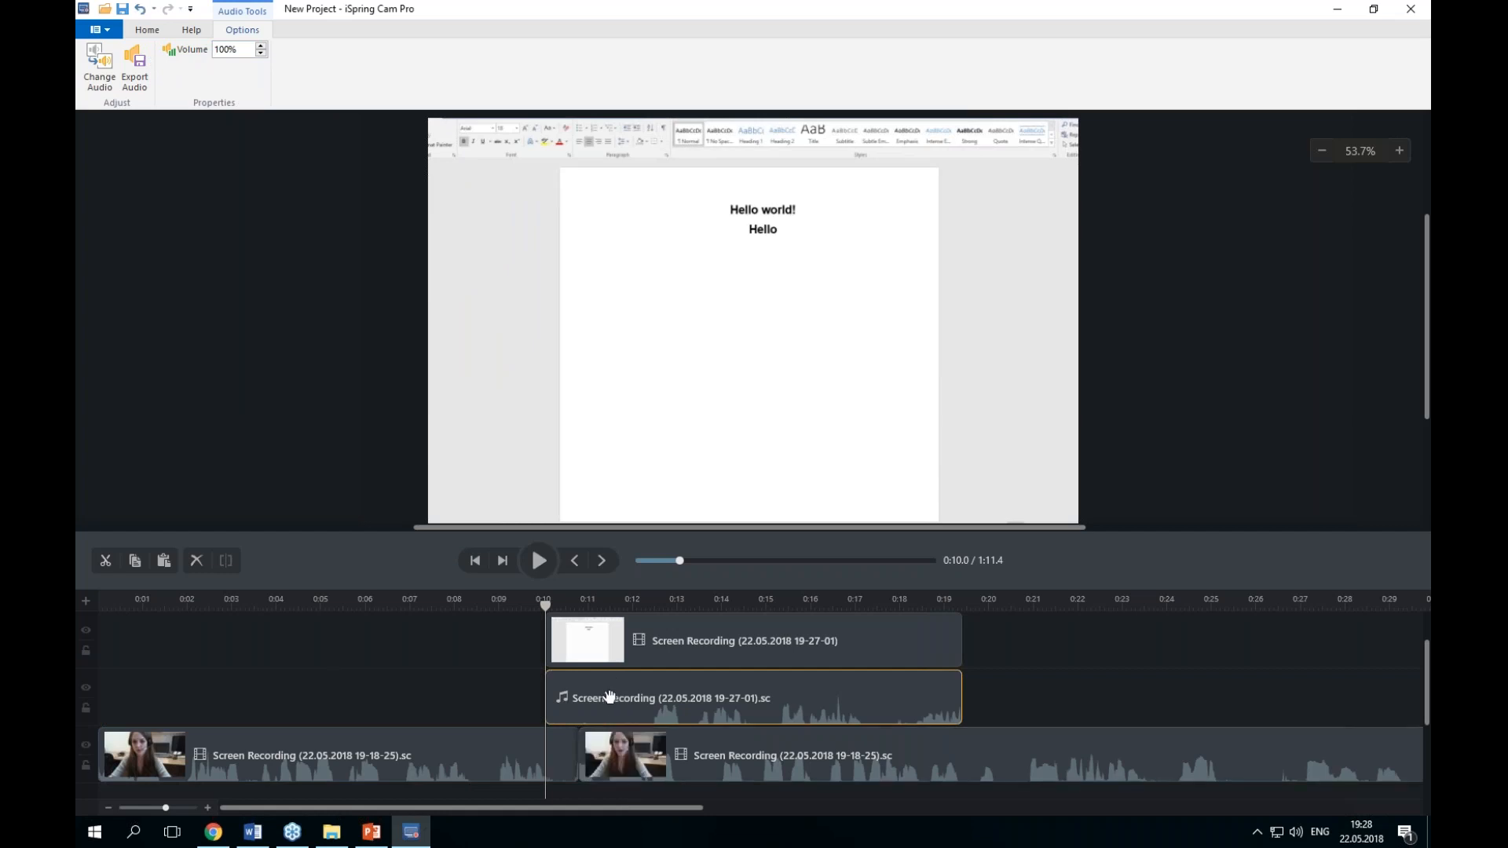
# Step: Toggle the new audio track's visibility and lock off and back on
pyautogui.click(87, 691)
pyautogui.click(86, 688)
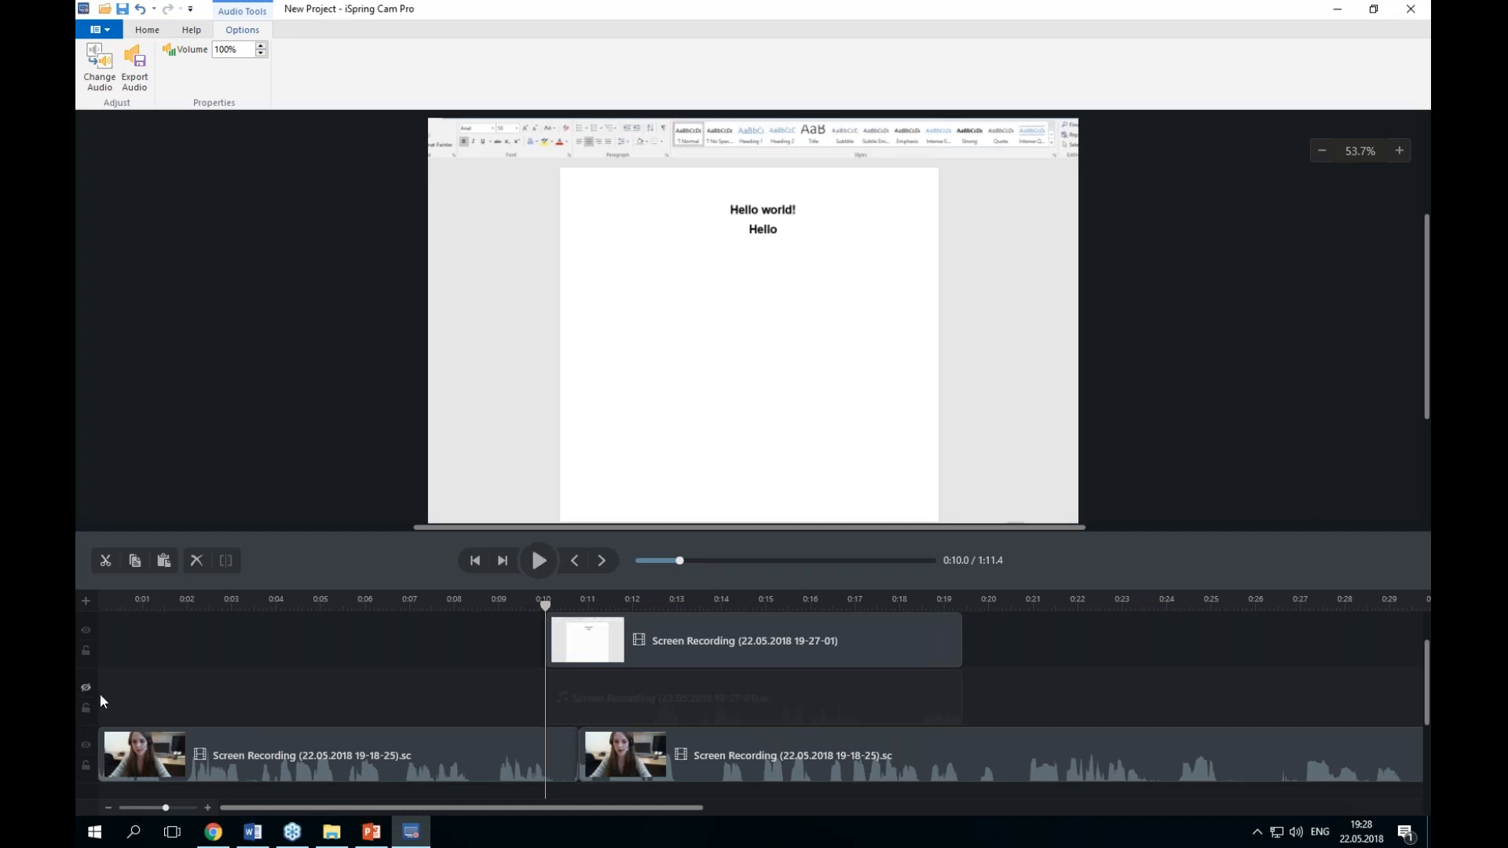
pyautogui.click(81, 683)
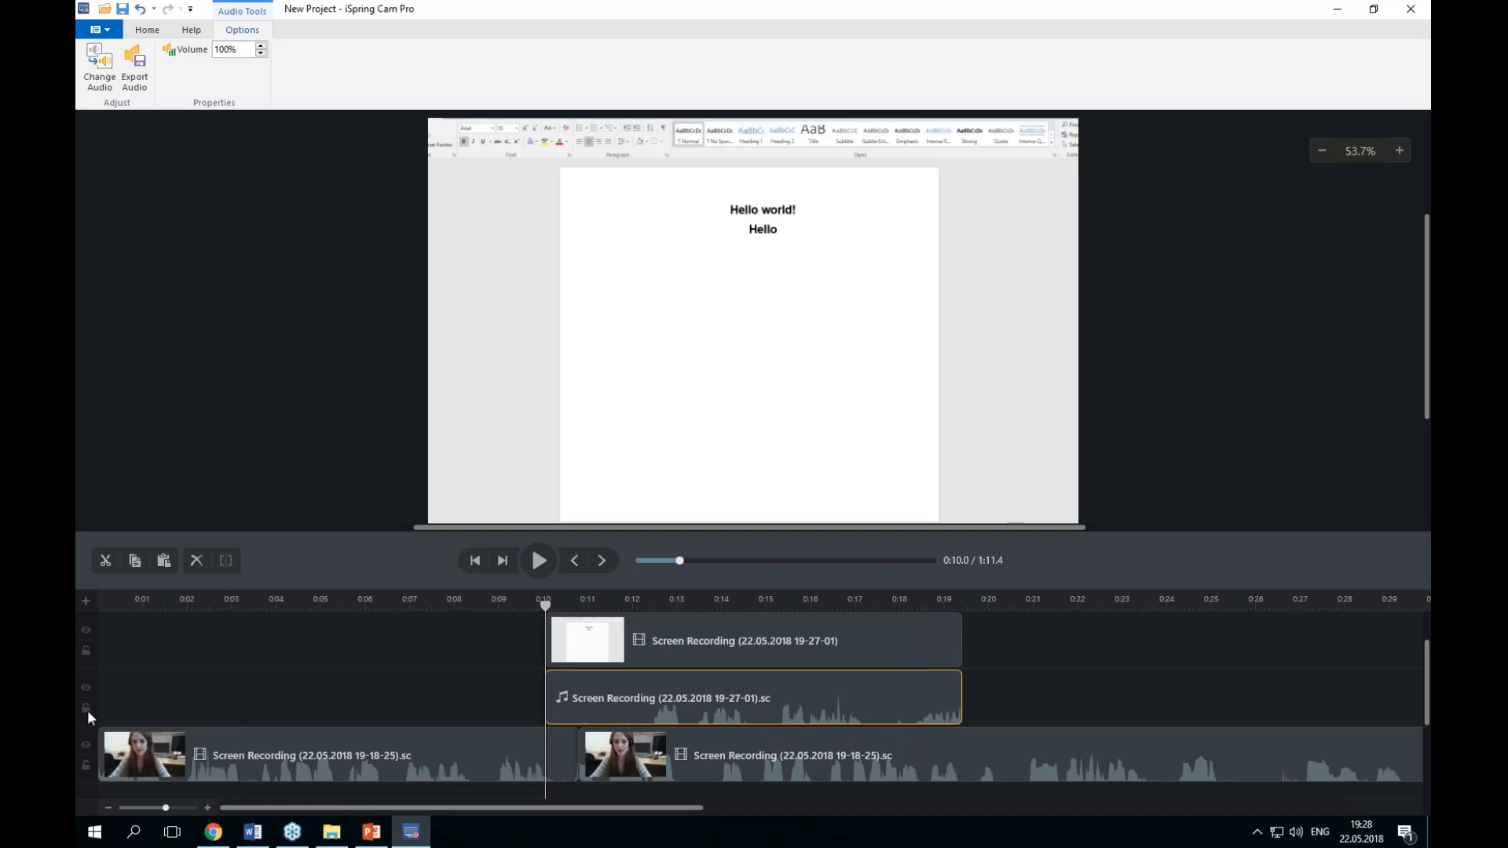
pyautogui.click(87, 707)
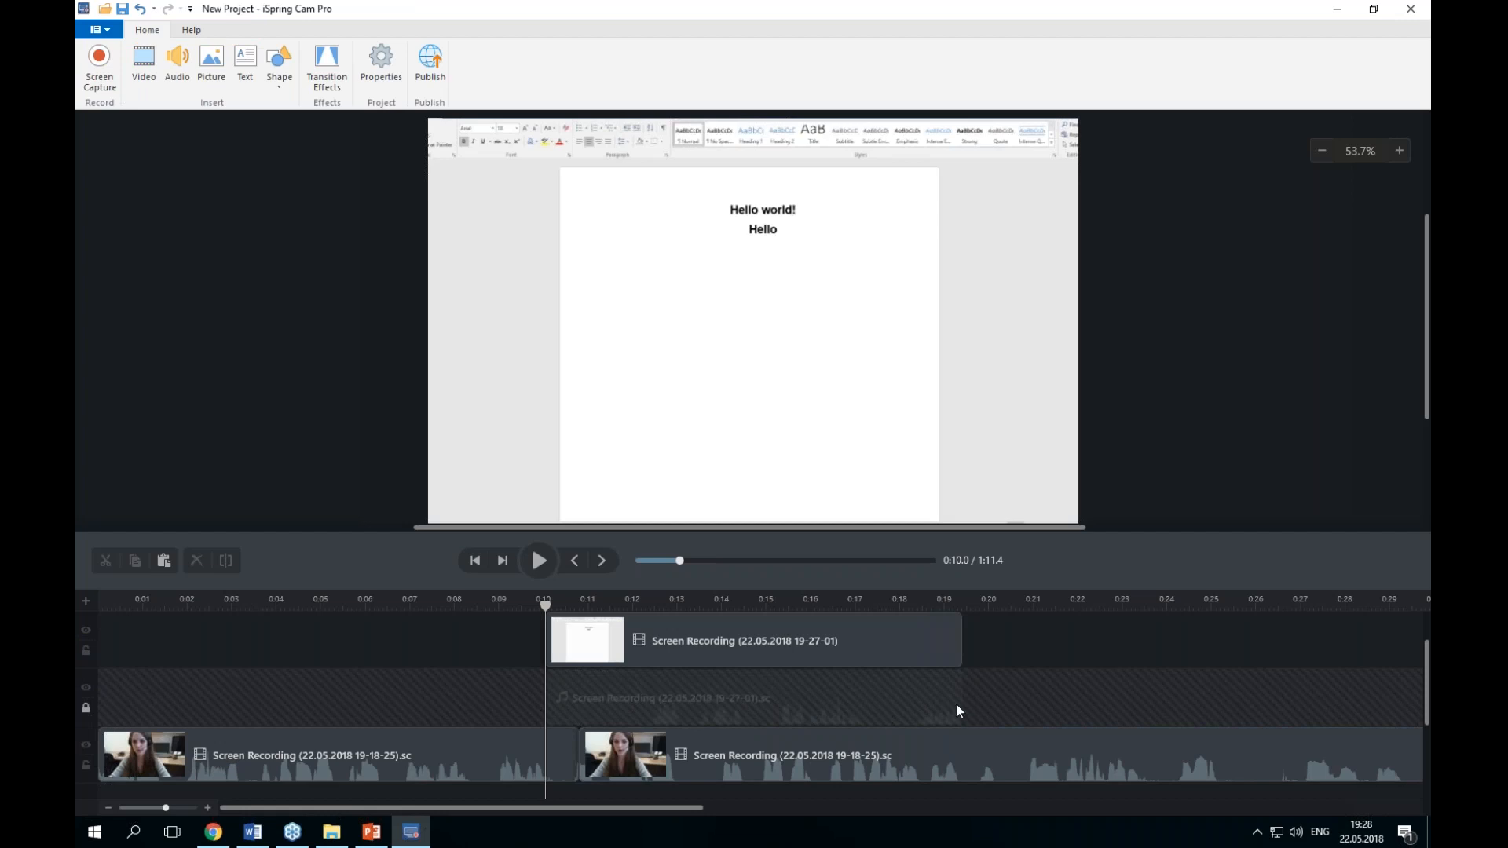
pyautogui.click(87, 708)
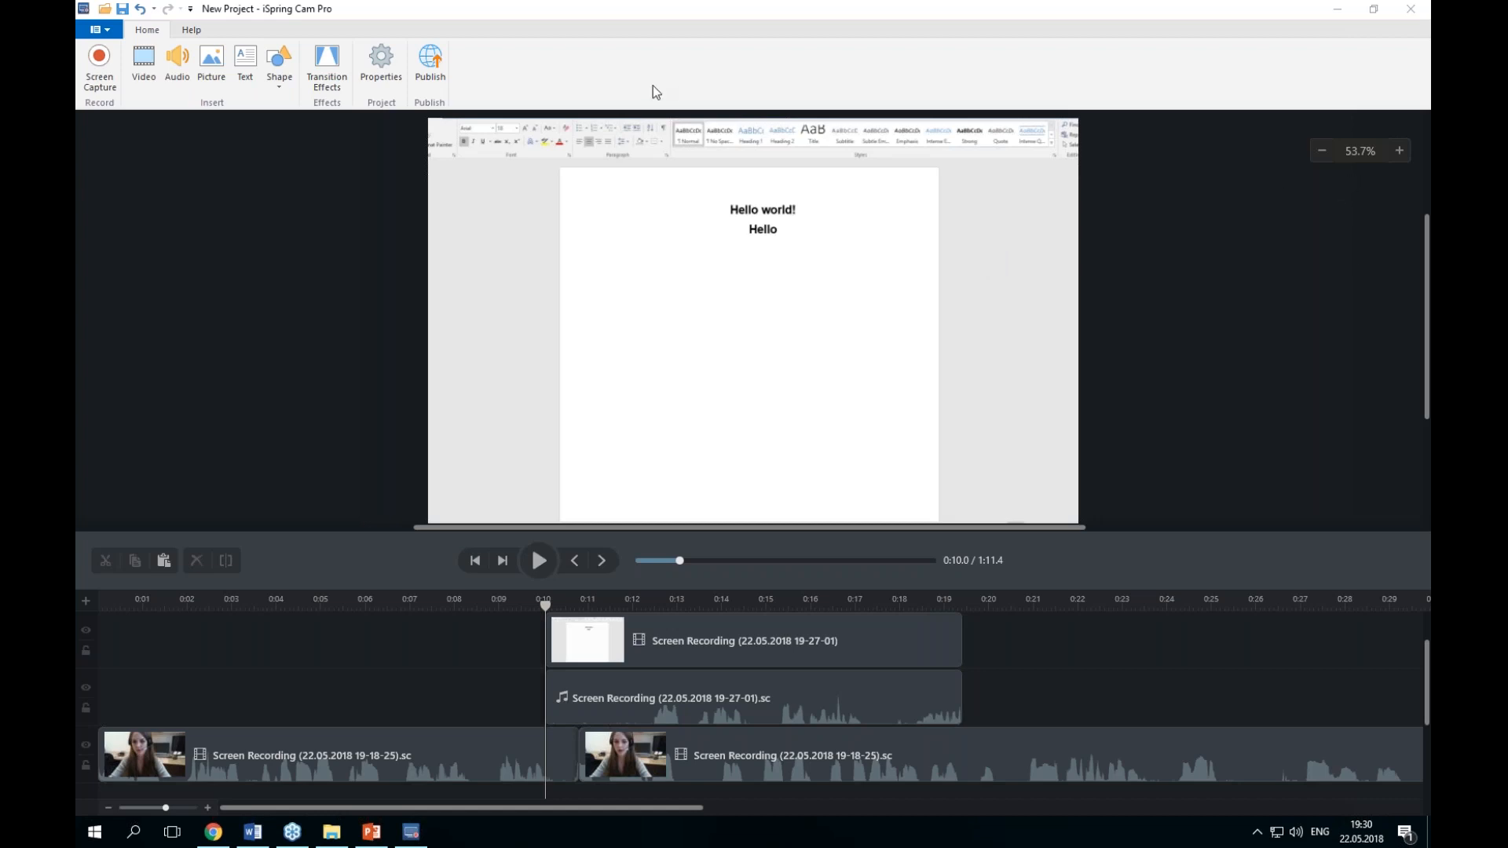
pyautogui.click(110, 88)
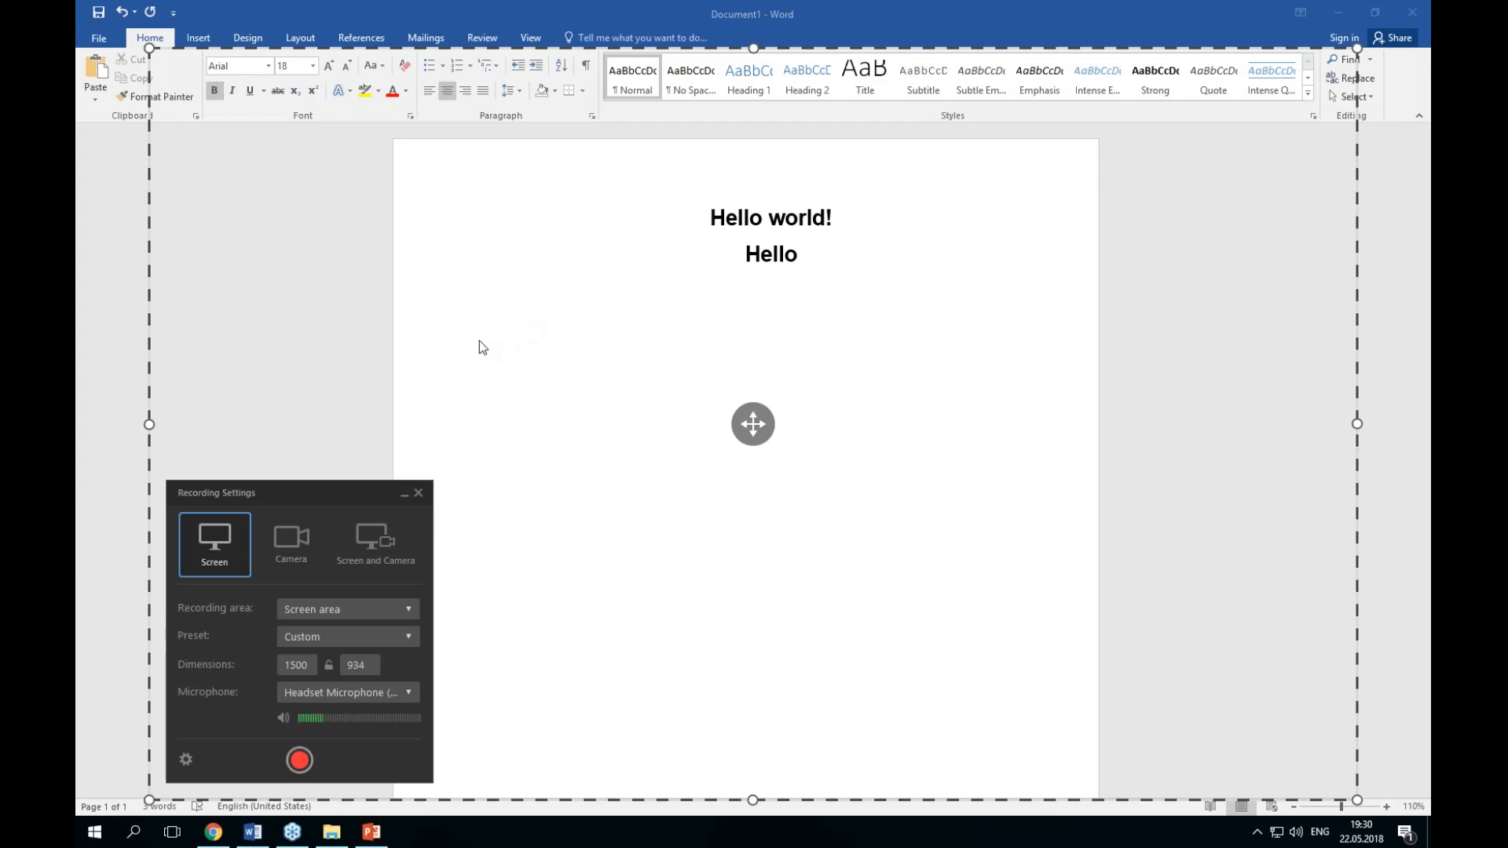
pyautogui.click(417, 492)
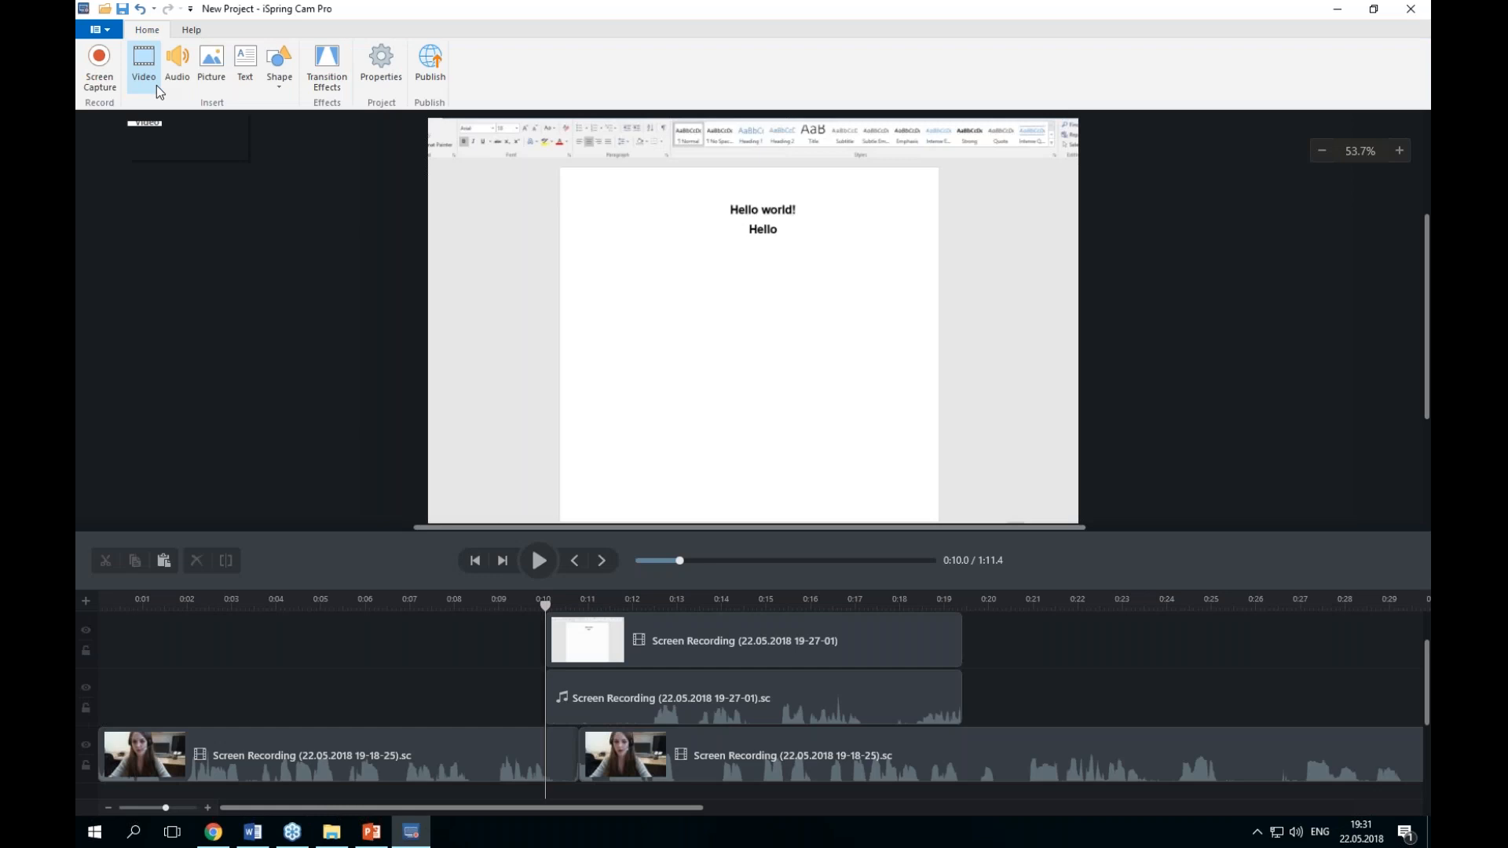
# Step: Insert the Menu background picture from the Documents folder
pyautogui.click(216, 86)
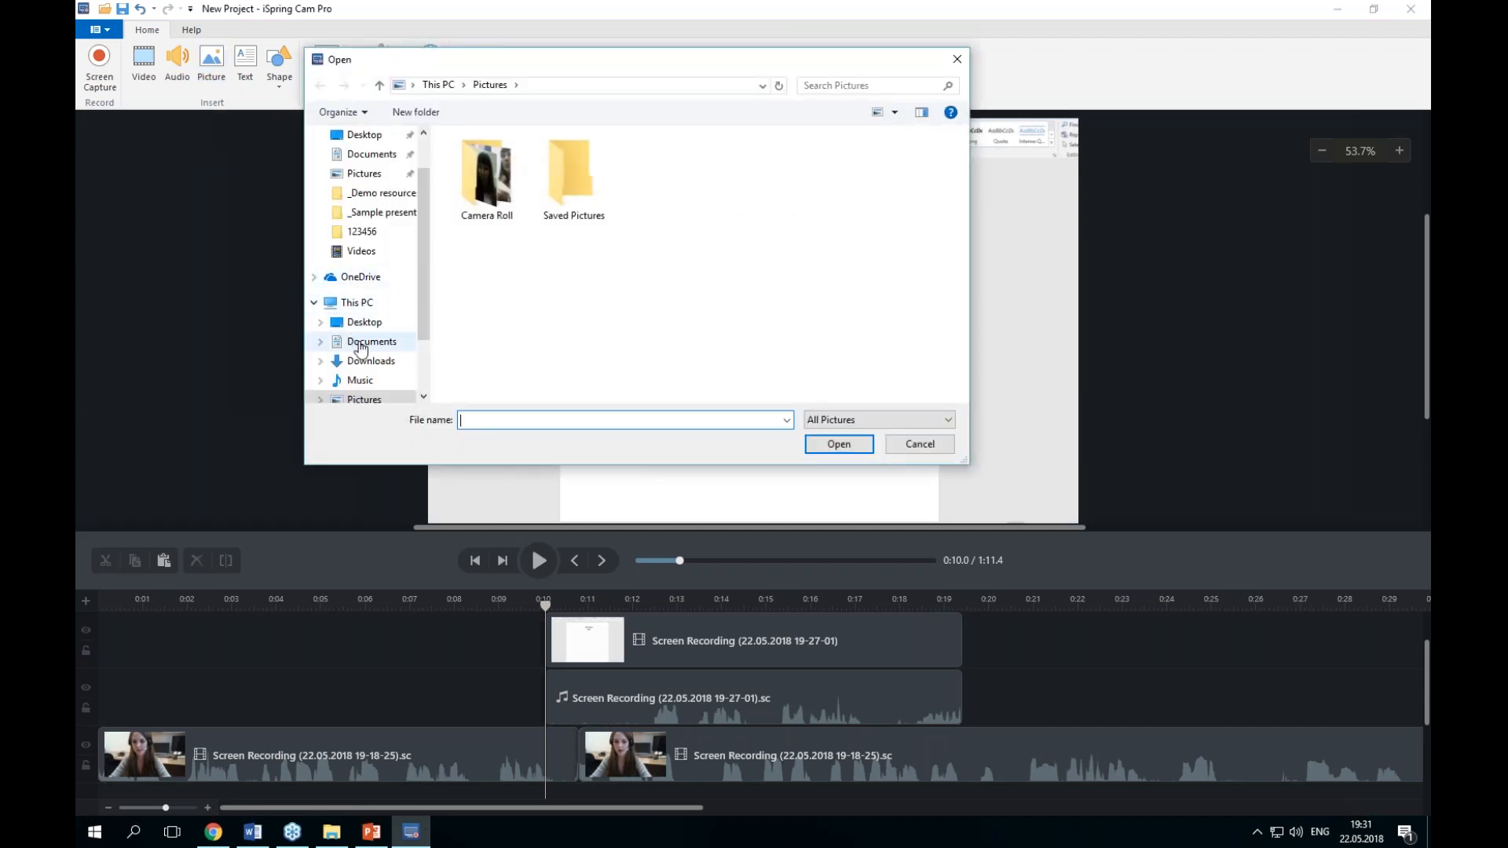
pyautogui.click(369, 341)
pyautogui.scroll(-10, 691, 267)
pyautogui.click(365, 322)
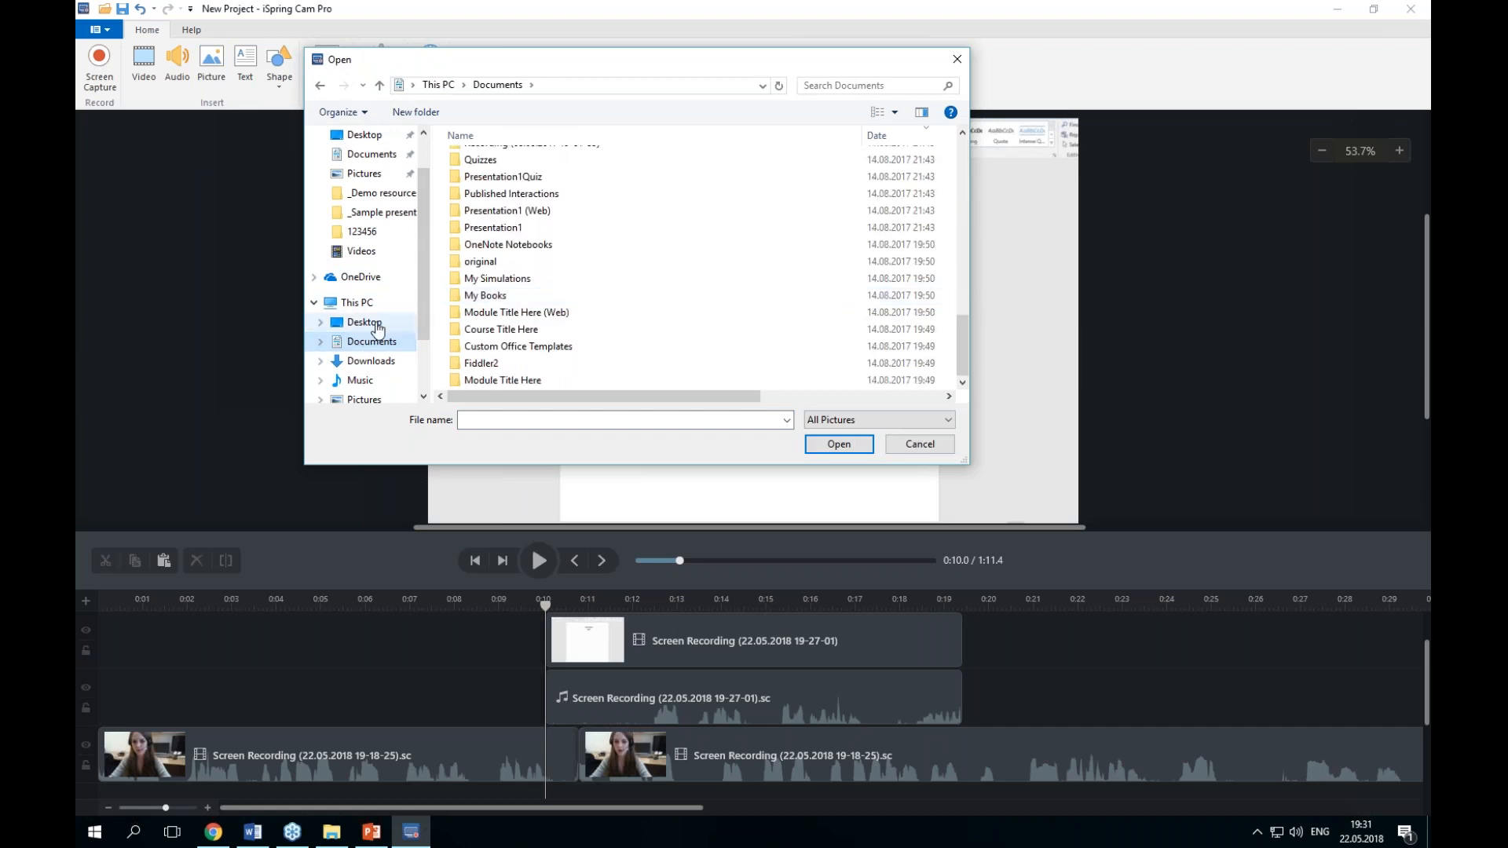
pyautogui.scroll(-5, 624, 275)
pyautogui.doubleClick(555, 343)
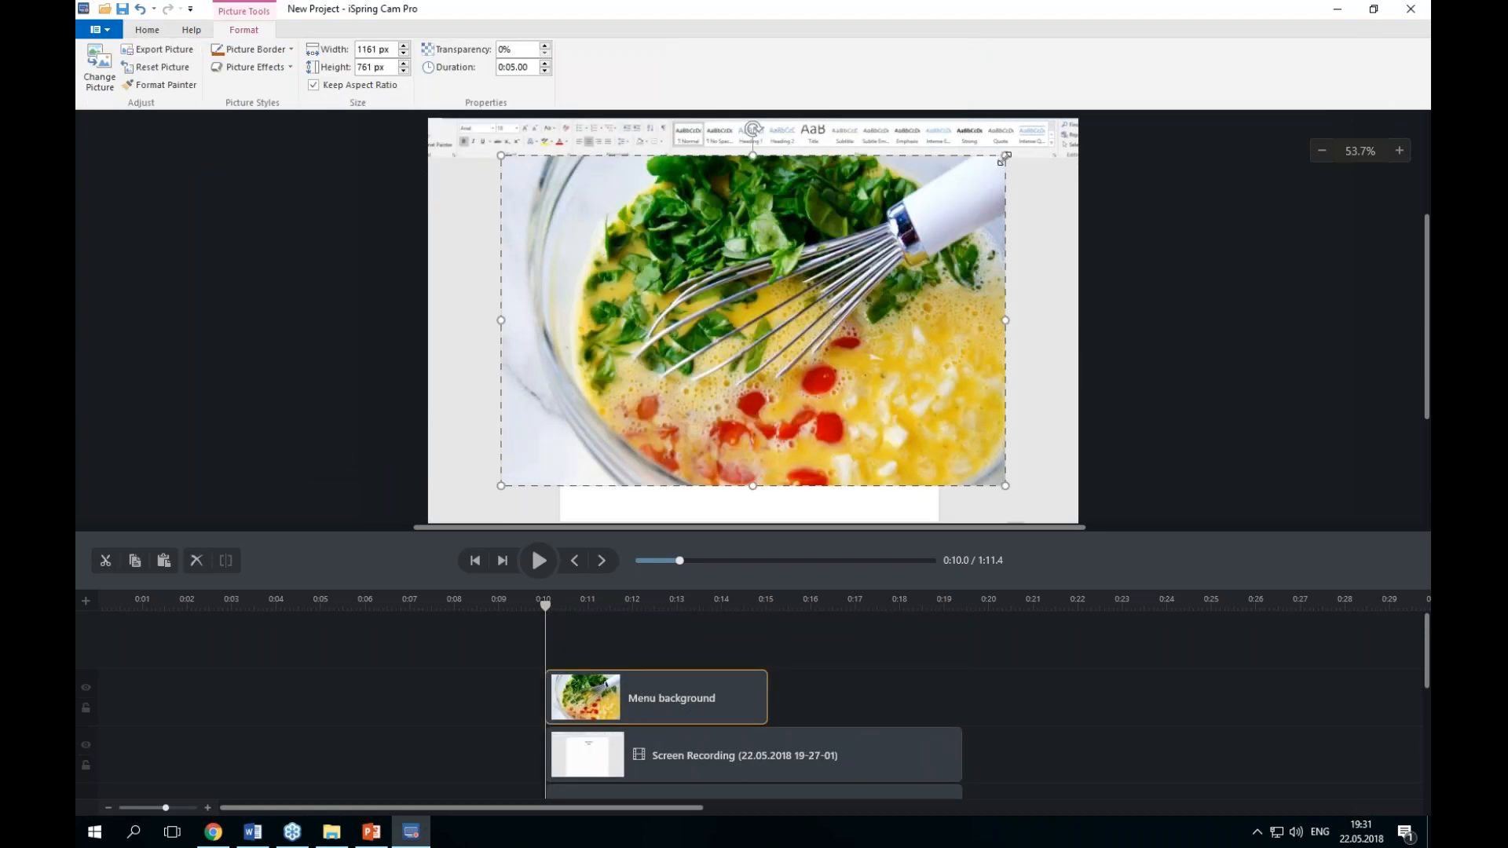
# Step: Resize the picture to about 962 × 630 px and move it over the page
pyautogui.moveTo(1002, 160); pyautogui.dragTo(933, 208)
pyautogui.moveTo(772, 278); pyautogui.dragTo(872, 278)
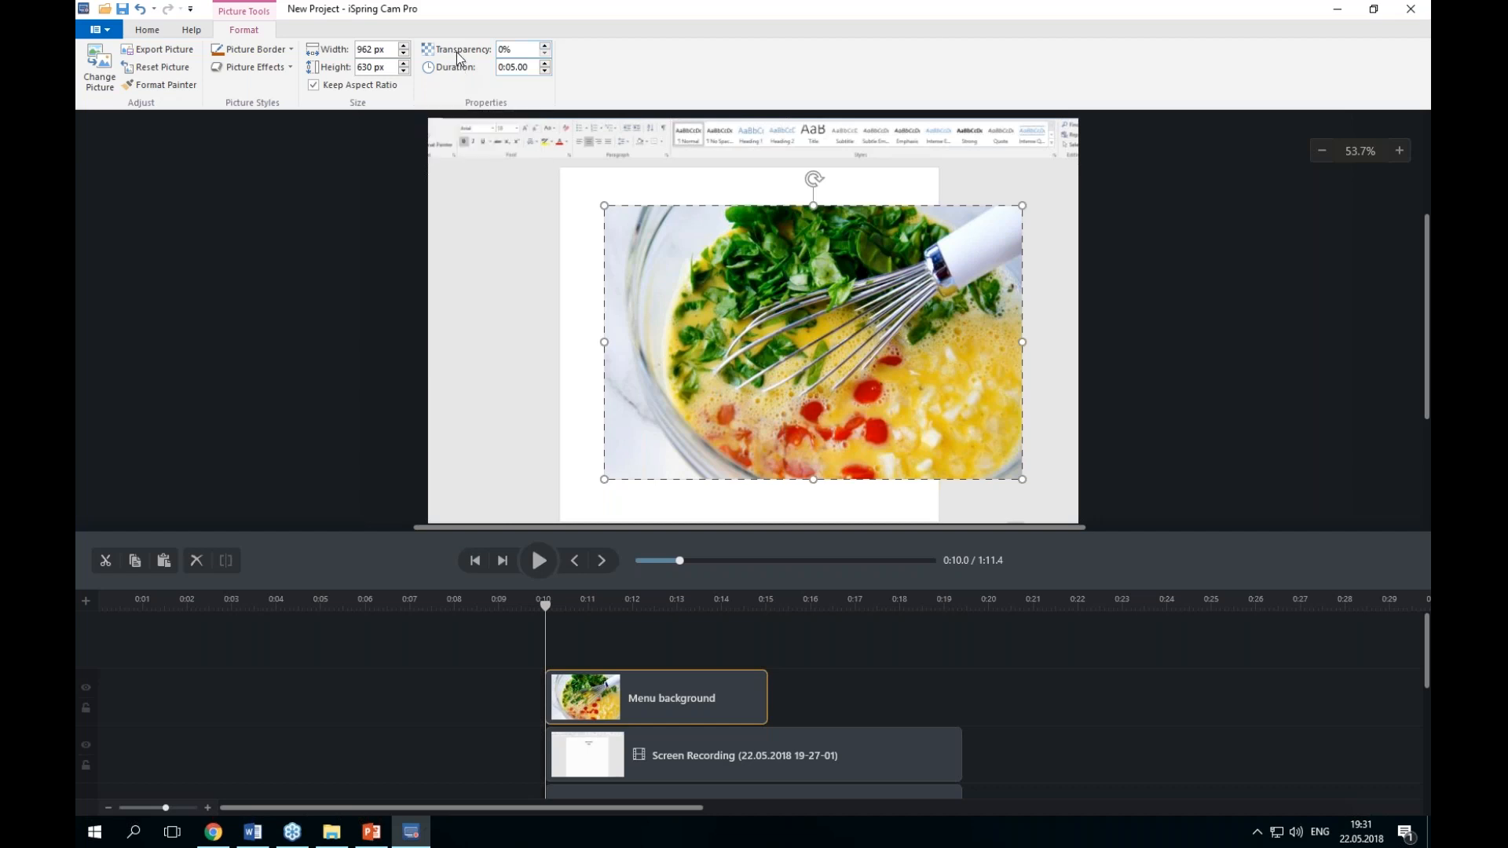
# Step: Give the picture a theme-colour border and the second shadow variation
pyautogui.click(283, 51)
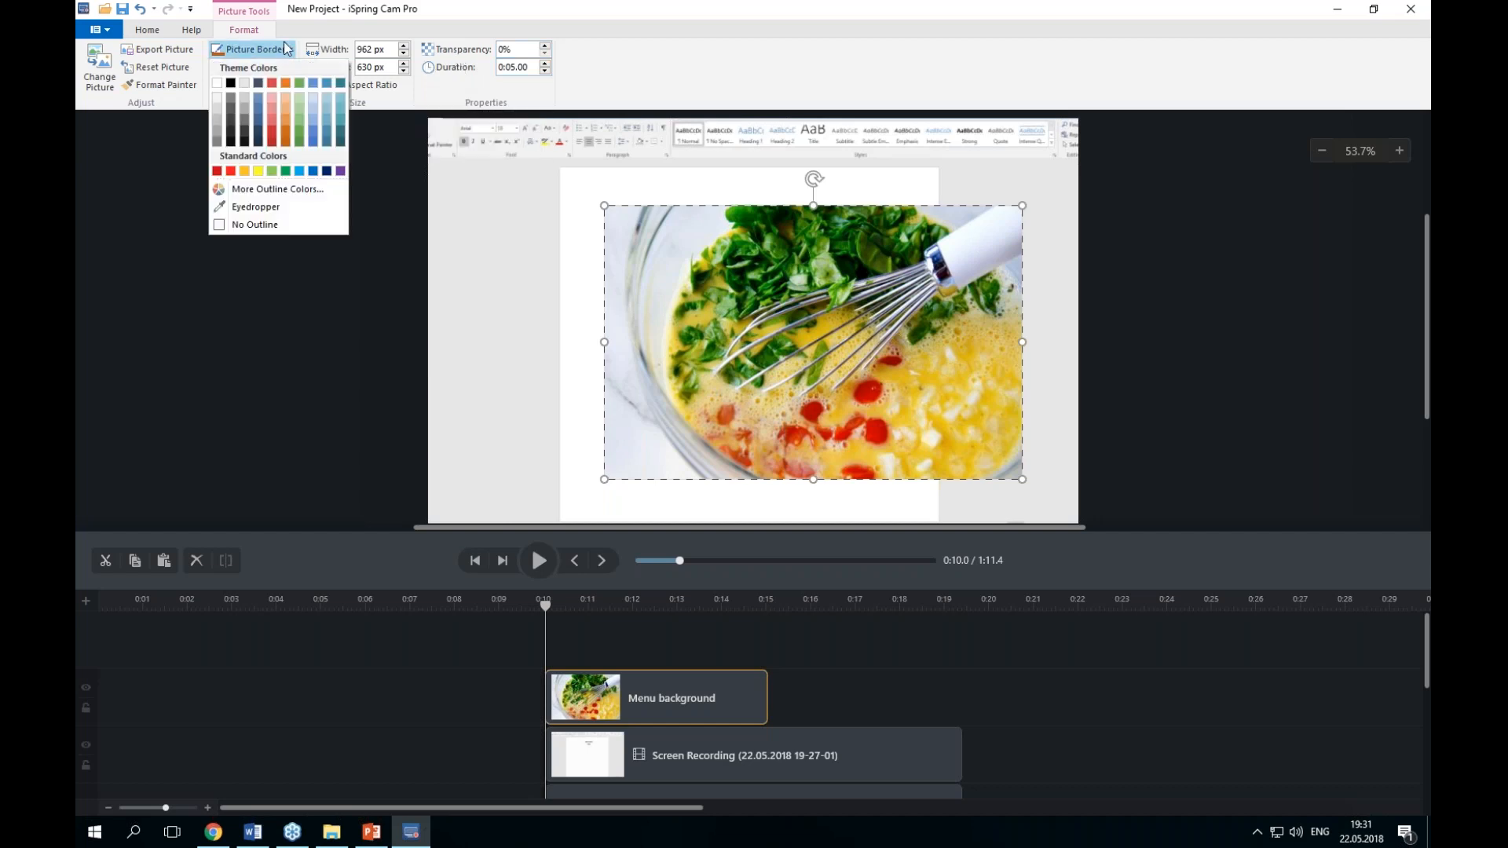
pyautogui.click(299, 127)
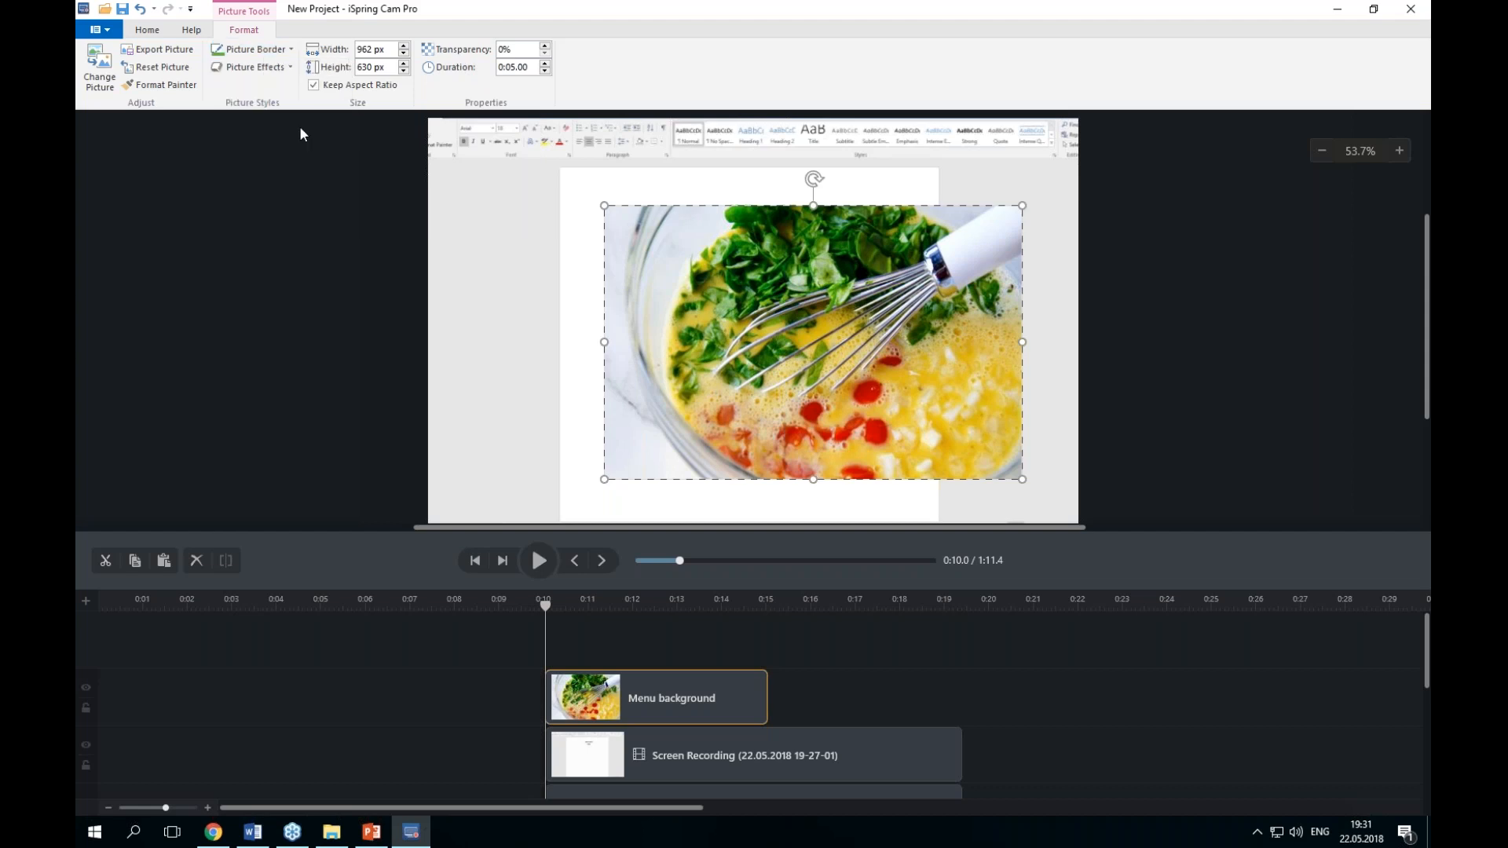
pyautogui.click(283, 69)
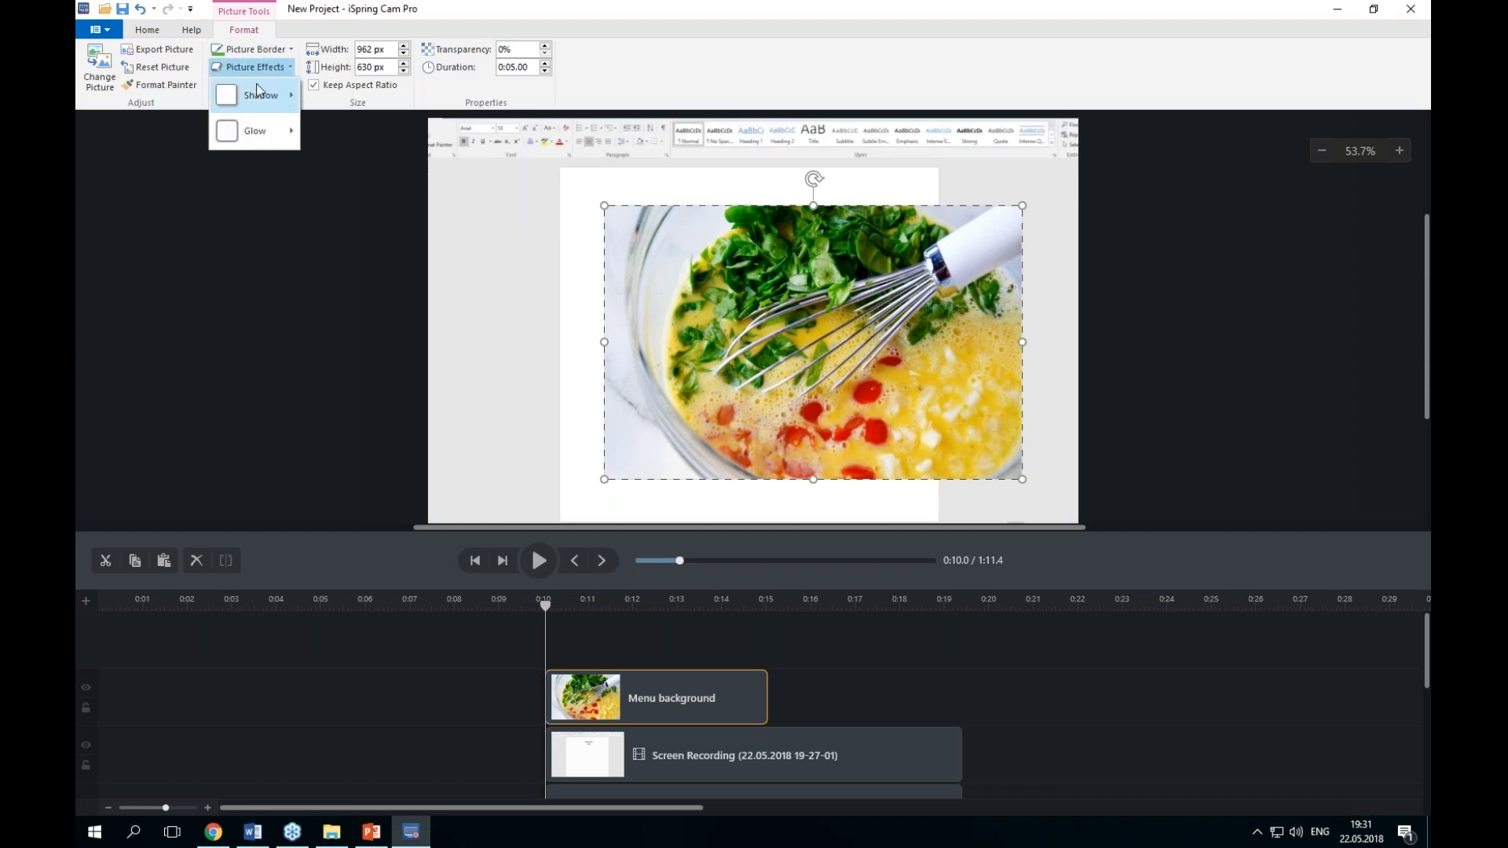
pyautogui.click(273, 128)
pyautogui.moveTo(275, 101)
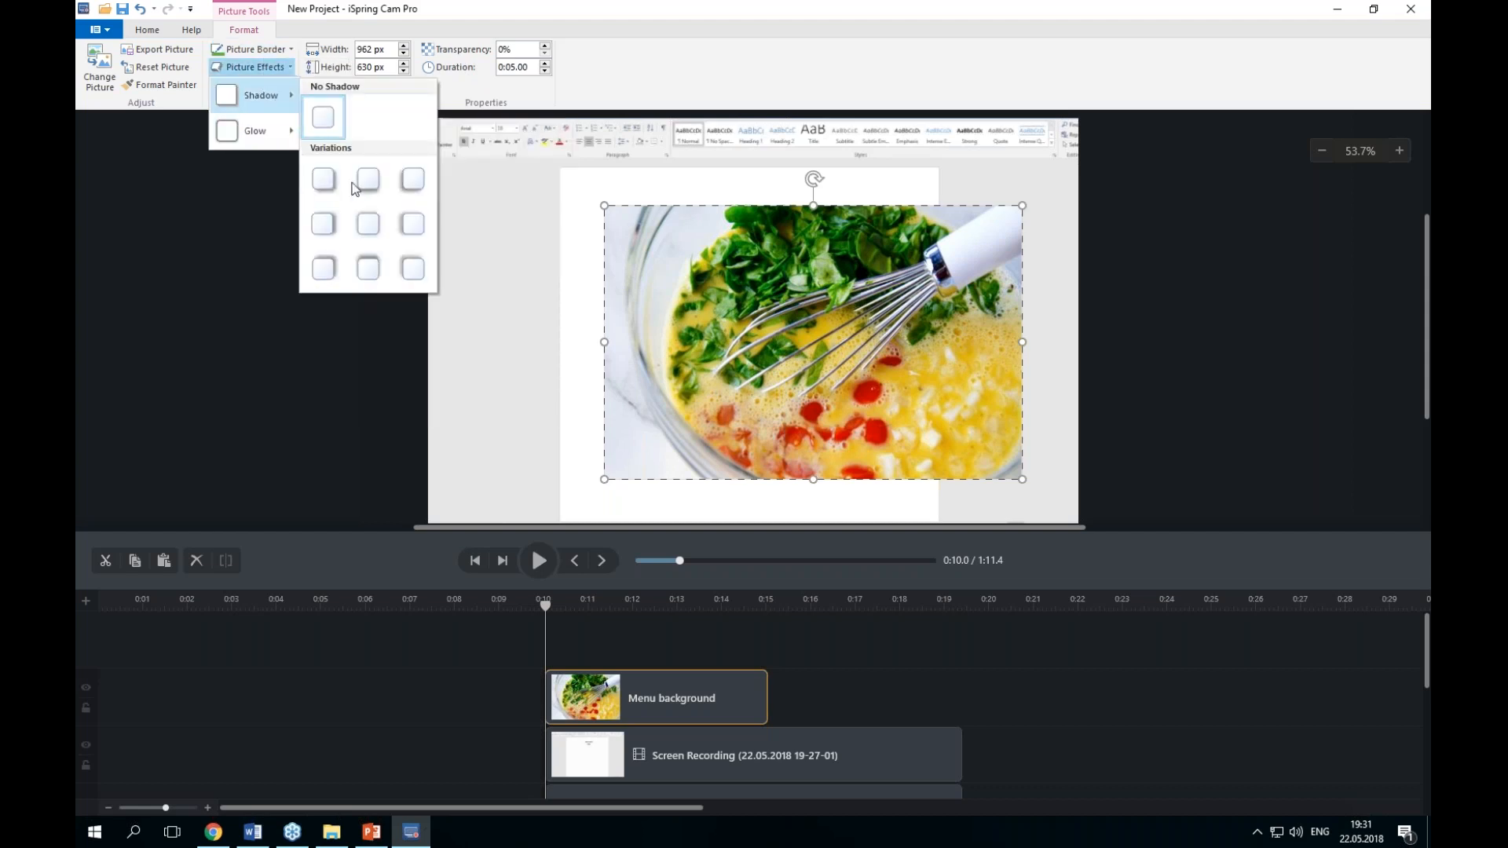
pyautogui.click(363, 185)
# Step: Shrink the picture to about 686 × 450 px and move it below the Hello text
pyautogui.moveTo(614, 204); pyautogui.dragTo(730, 284)
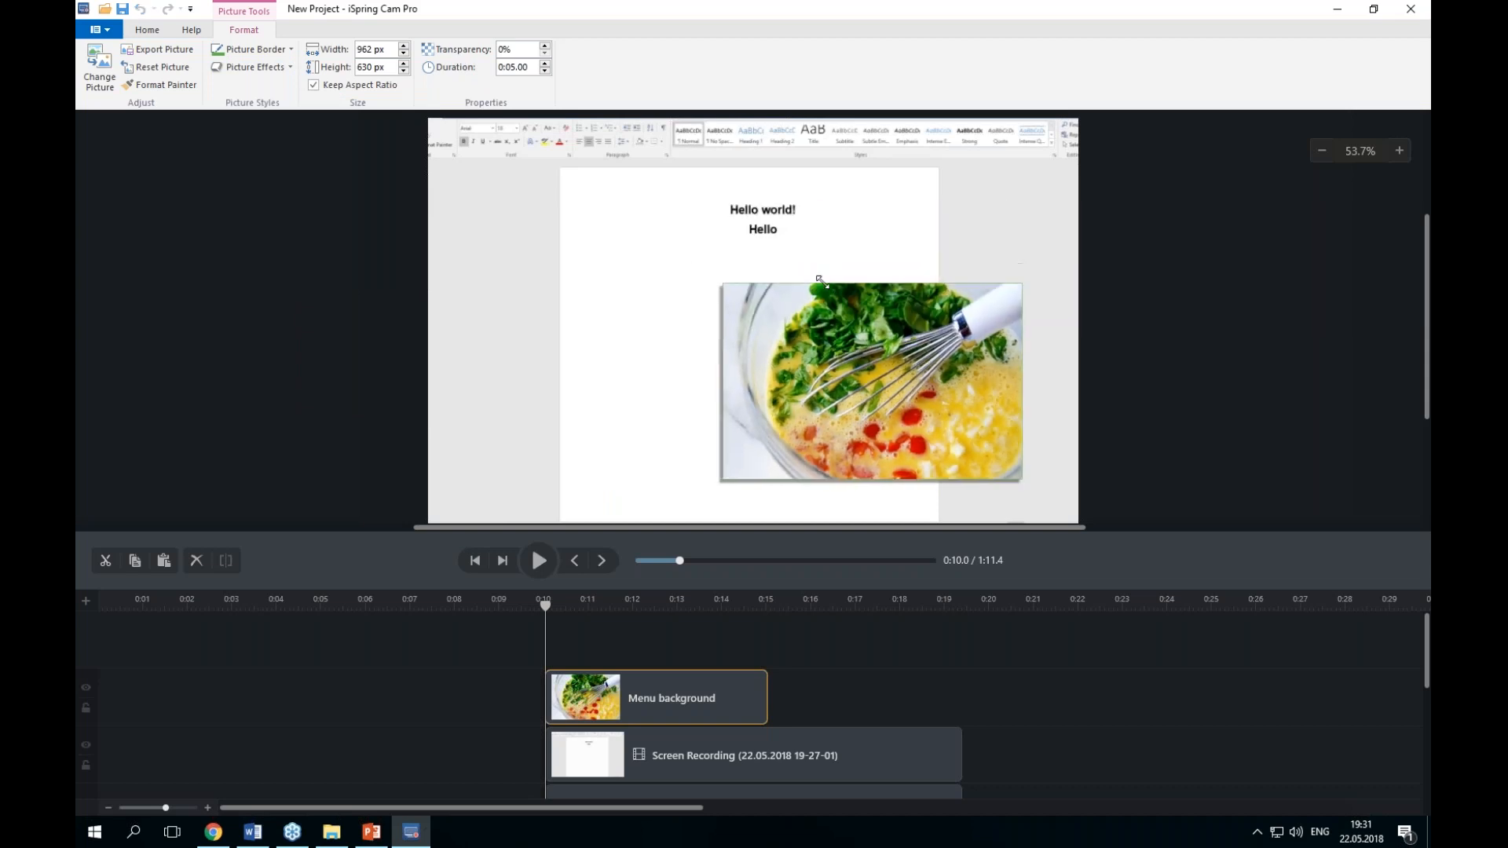
pyautogui.moveTo(868, 337); pyautogui.dragTo(885, 317)
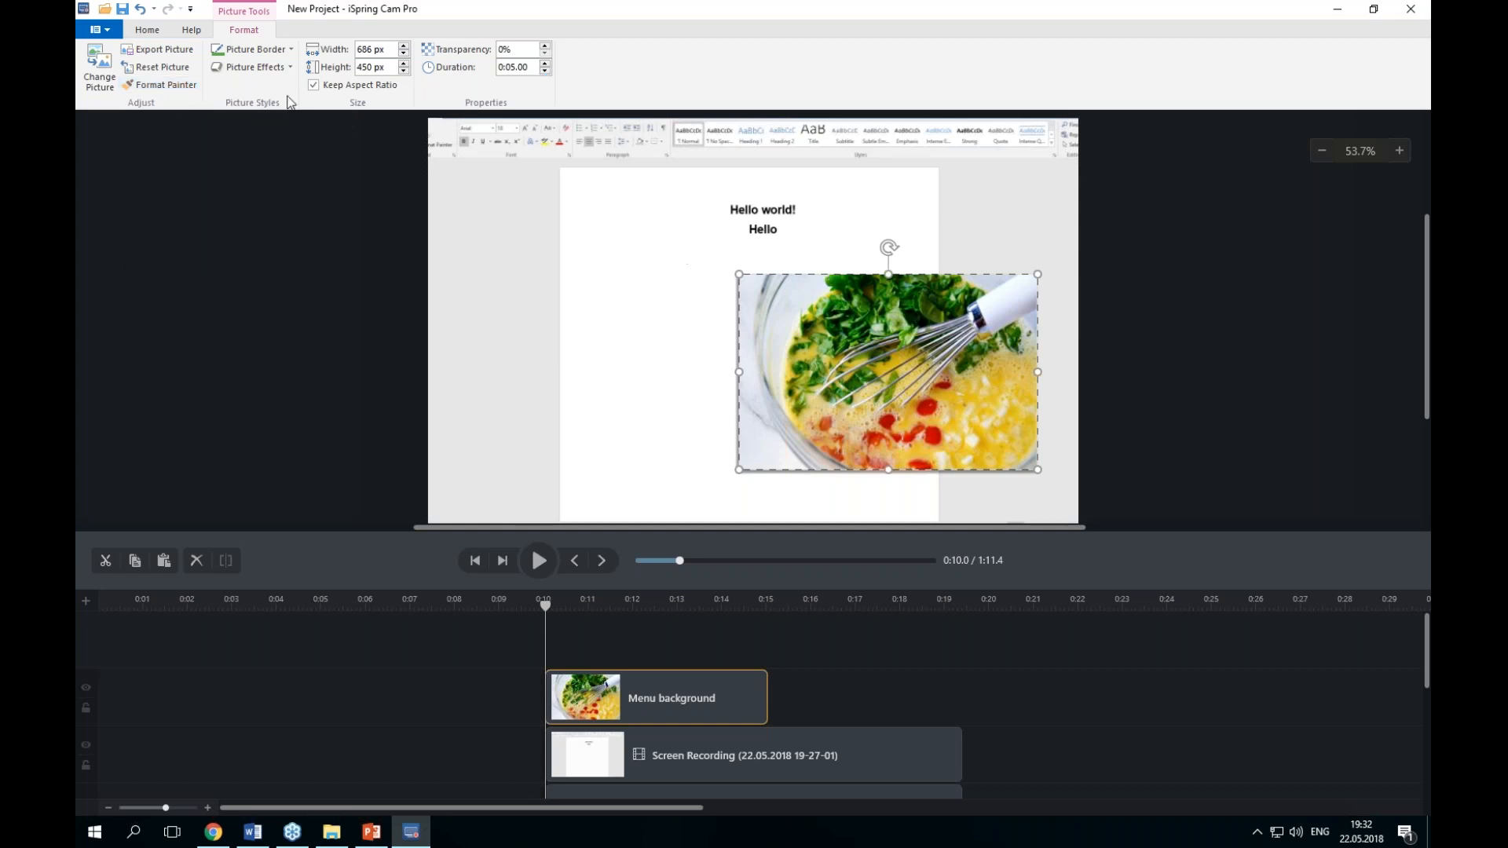
# Step: Insert a text box at the page's left and widen it to about 267 × 204 px
pyautogui.click(165, 35)
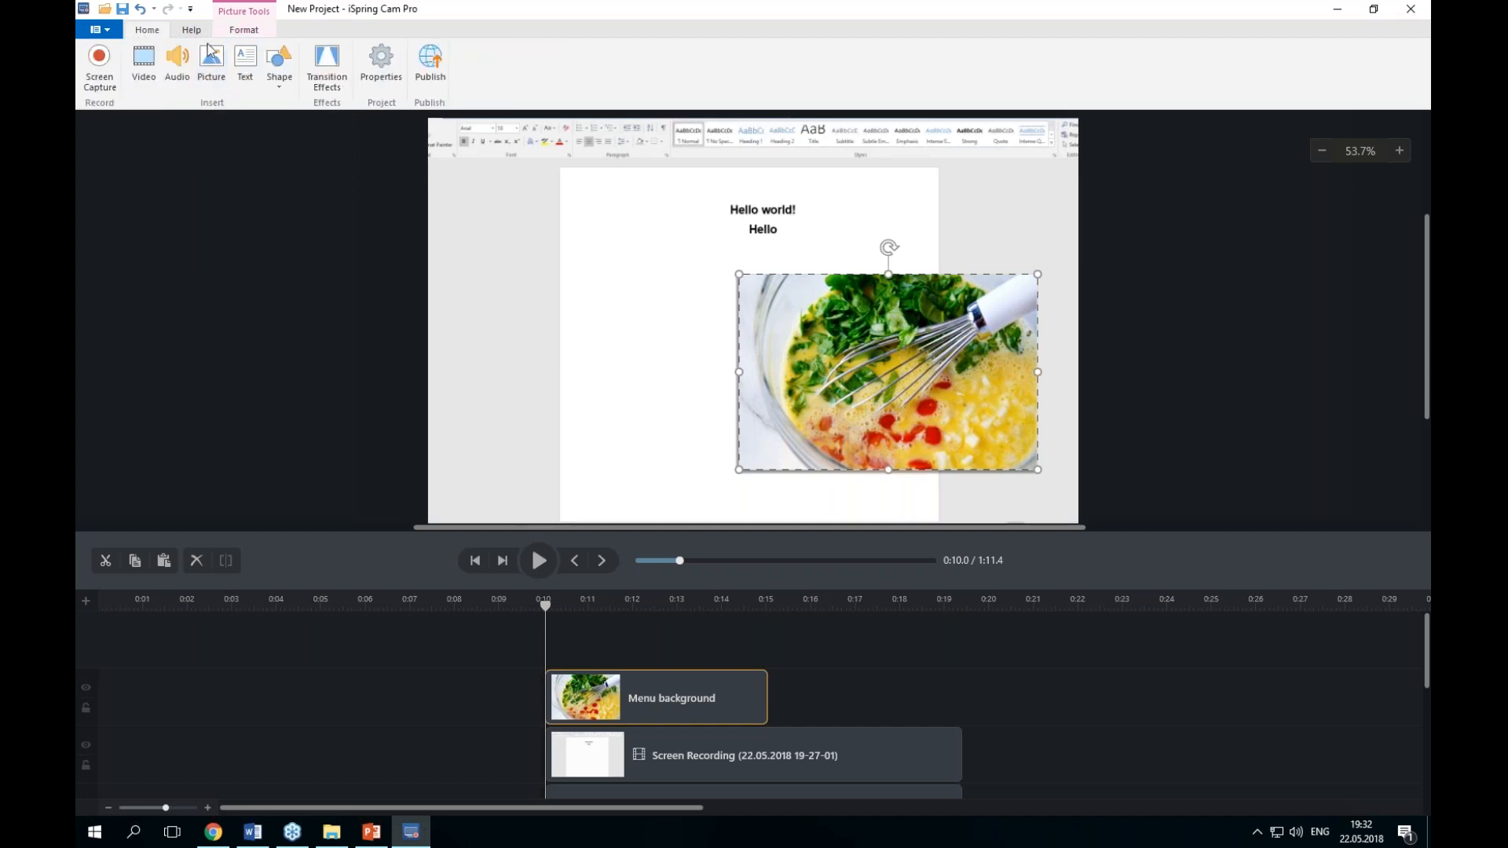
pyautogui.click(245, 78)
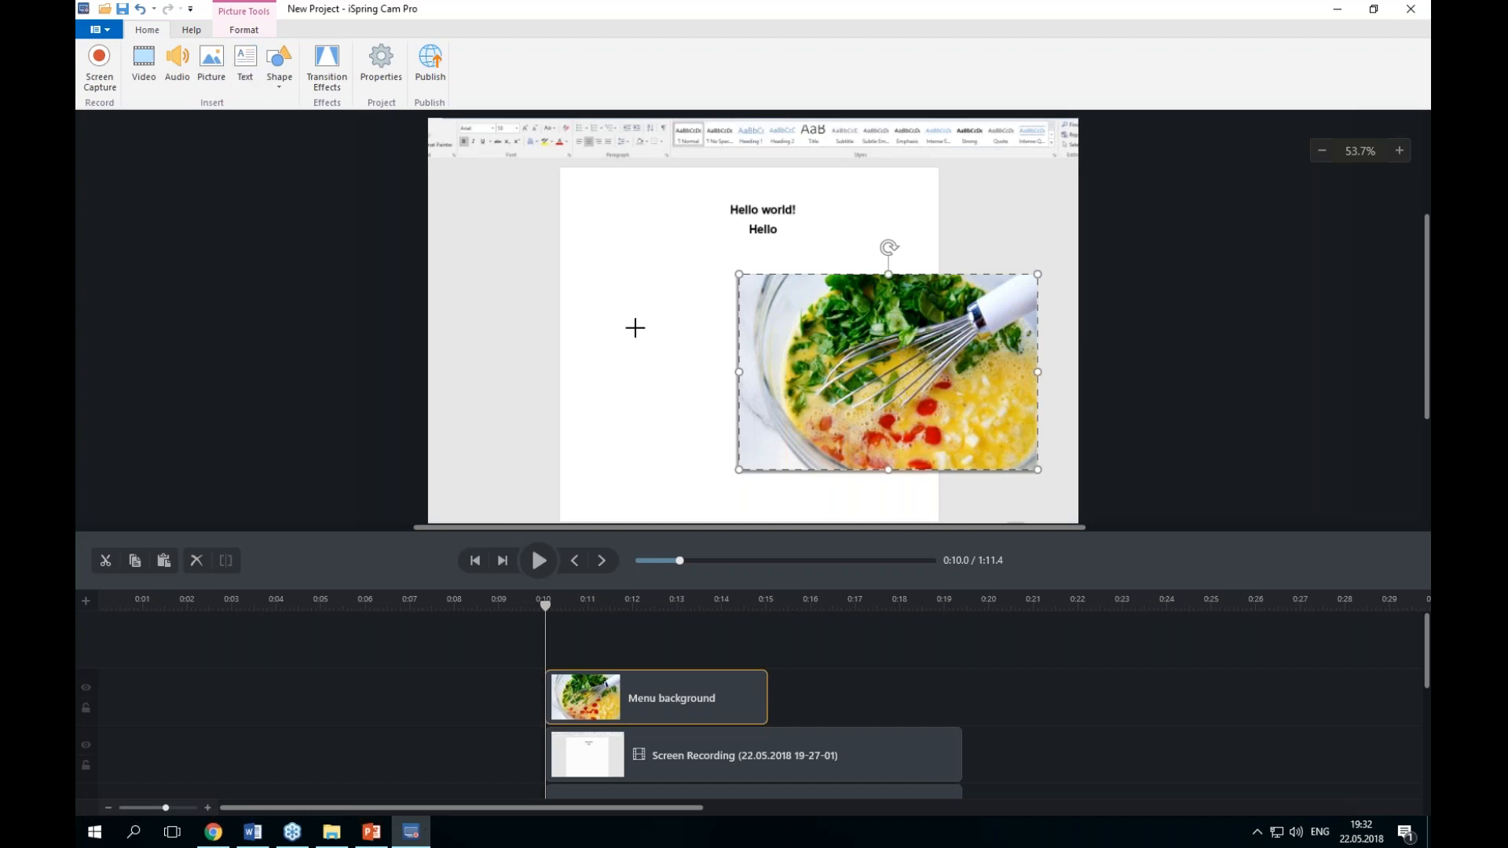
pyautogui.click(577, 263)
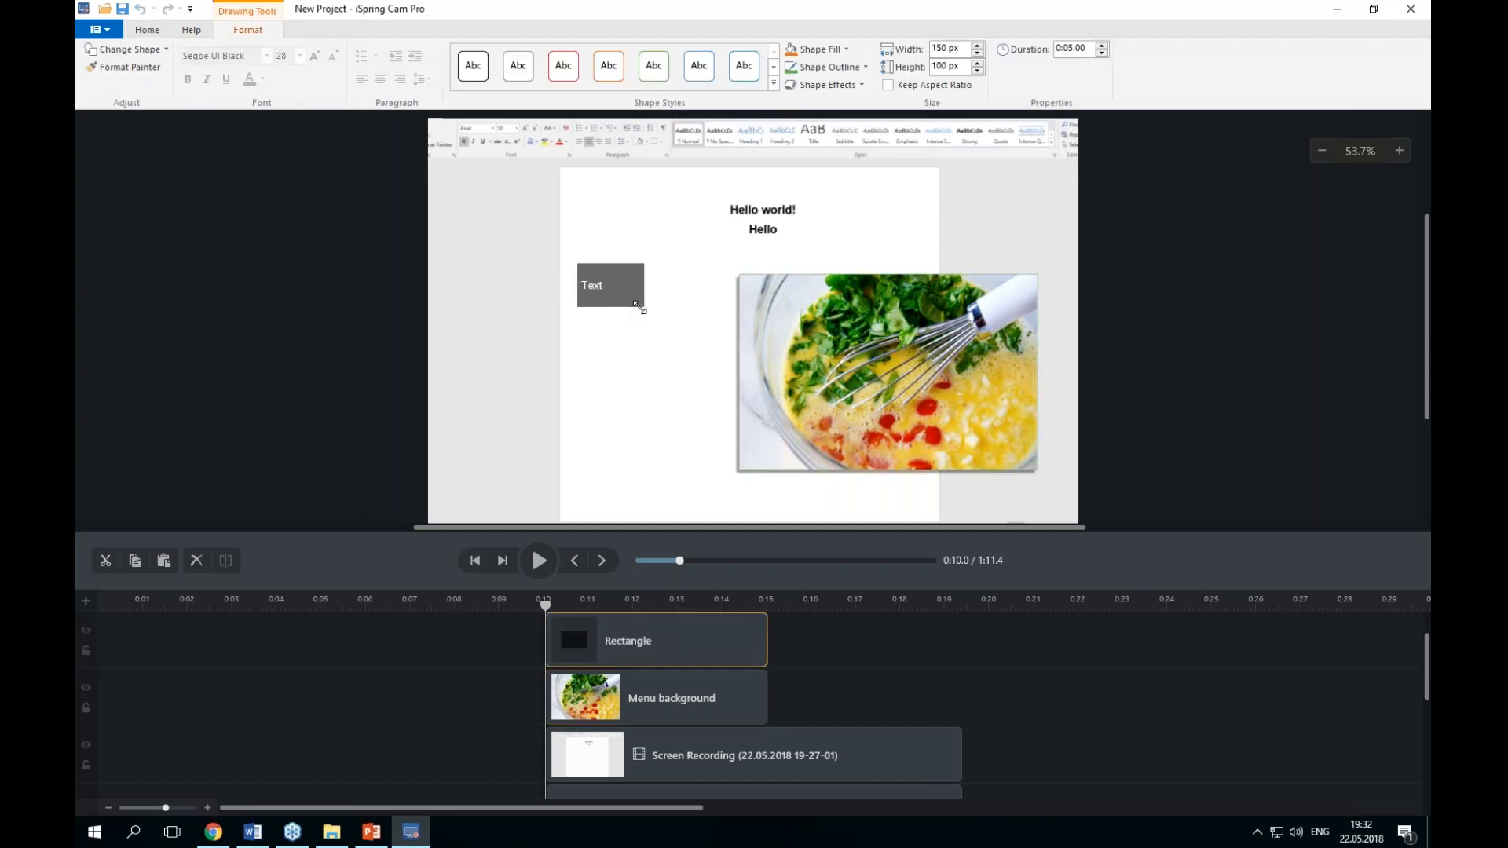
pyautogui.moveTo(638, 305)
pyautogui.mouseDown()
pyautogui.moveTo(690, 353)
pyautogui.moveTo(590, 333)
pyautogui.moveTo(638, 389)
pyautogui.moveTo(649, 304)
pyautogui.moveTo(665, 306)
pyautogui.mouseUp()
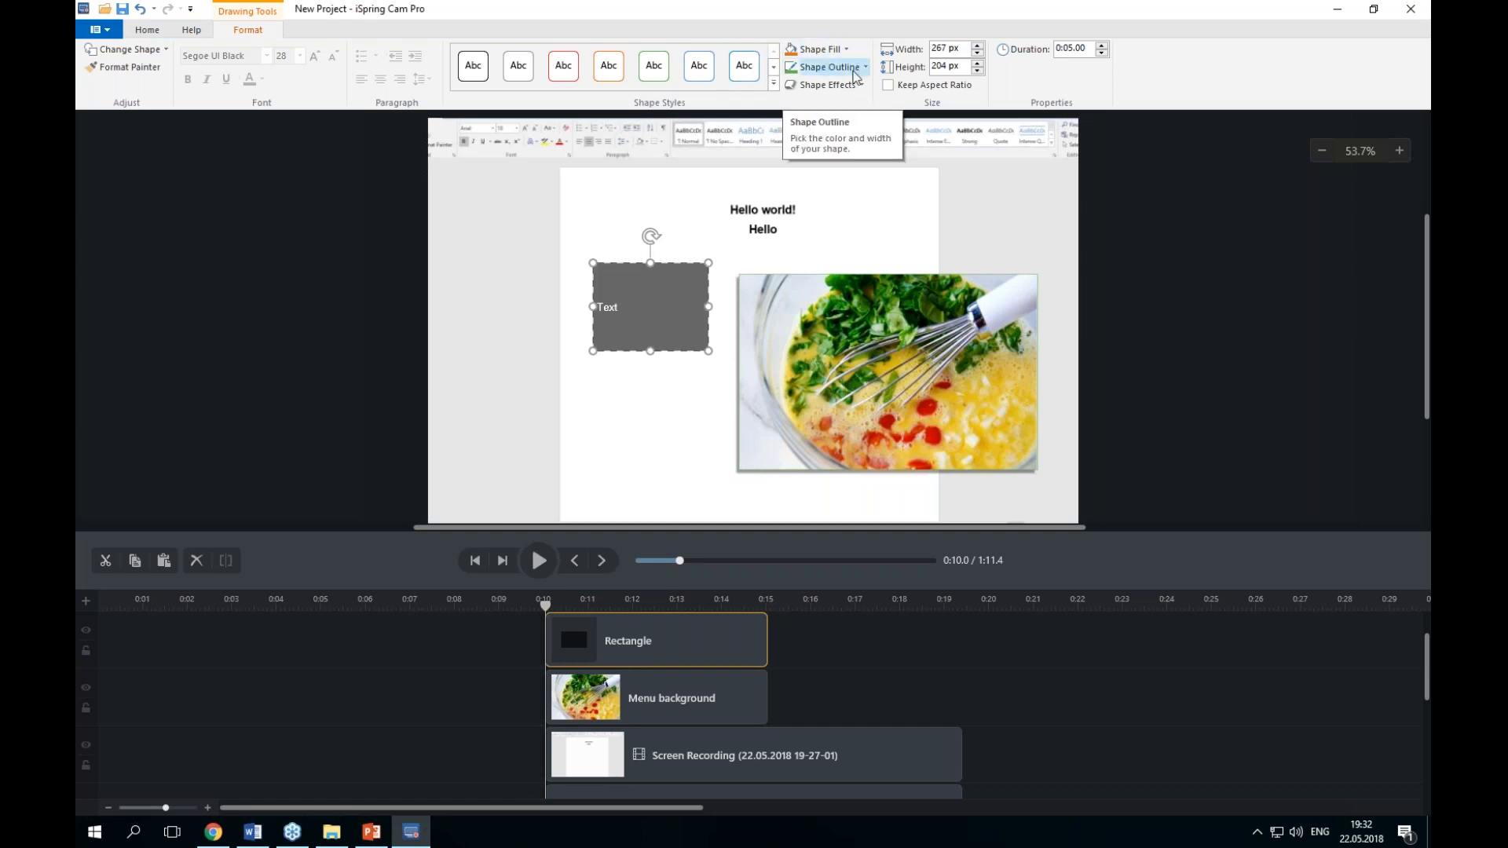
# Step: Select the text box's placeholder text and stretch the box to about 313 px wide
pyautogui.click(615, 304)
pyautogui.moveTo(620, 305); pyautogui.dragTo(615, 305)
pyautogui.click(615, 304)
pyautogui.click(612, 304)
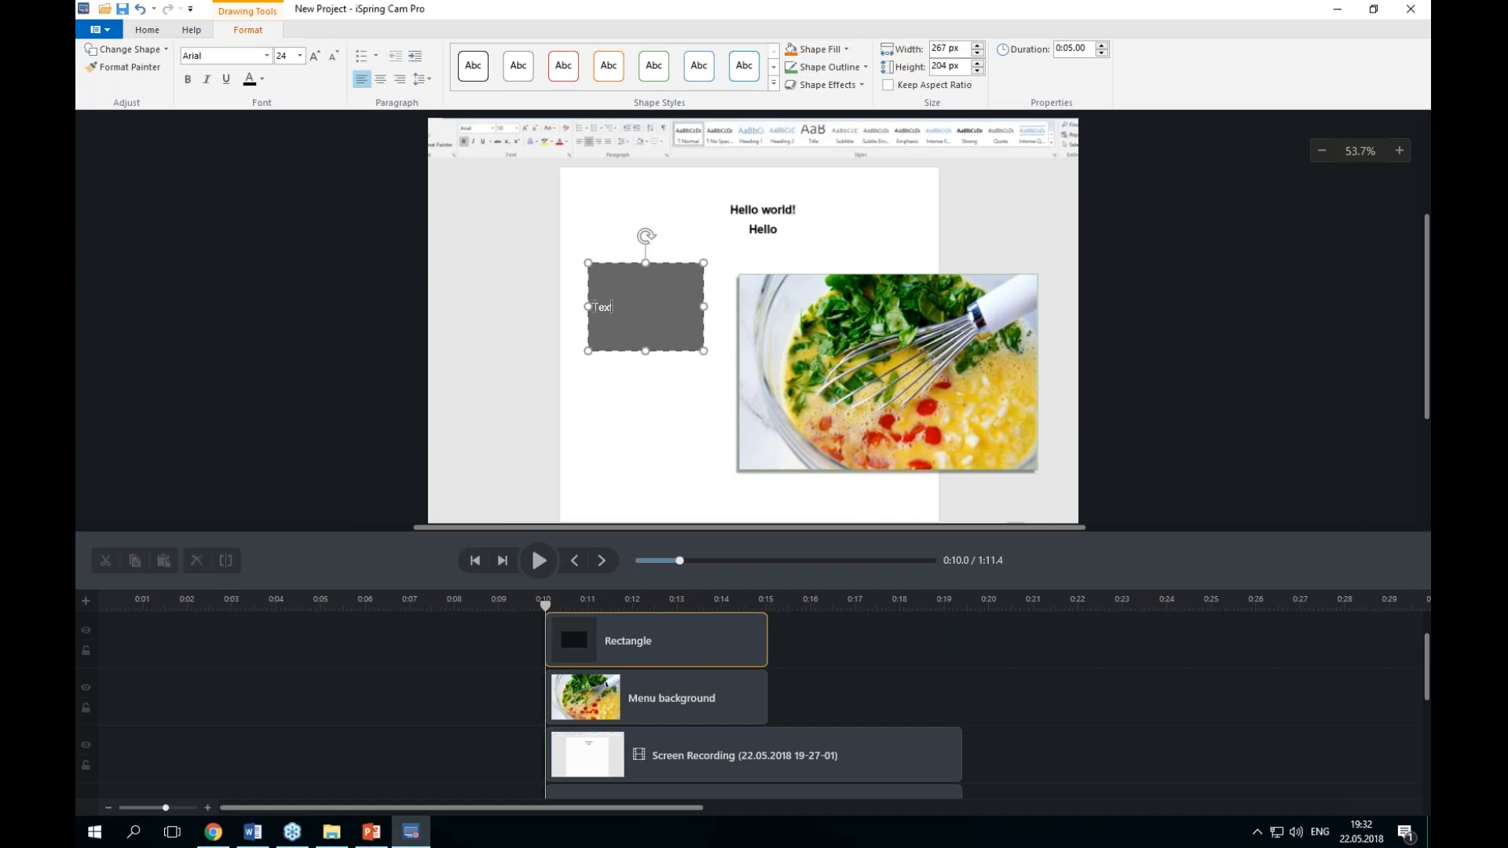
pyautogui.click(618, 310)
pyautogui.moveTo(587, 302); pyautogui.dragTo(571, 307)
pyautogui.click(581, 306)
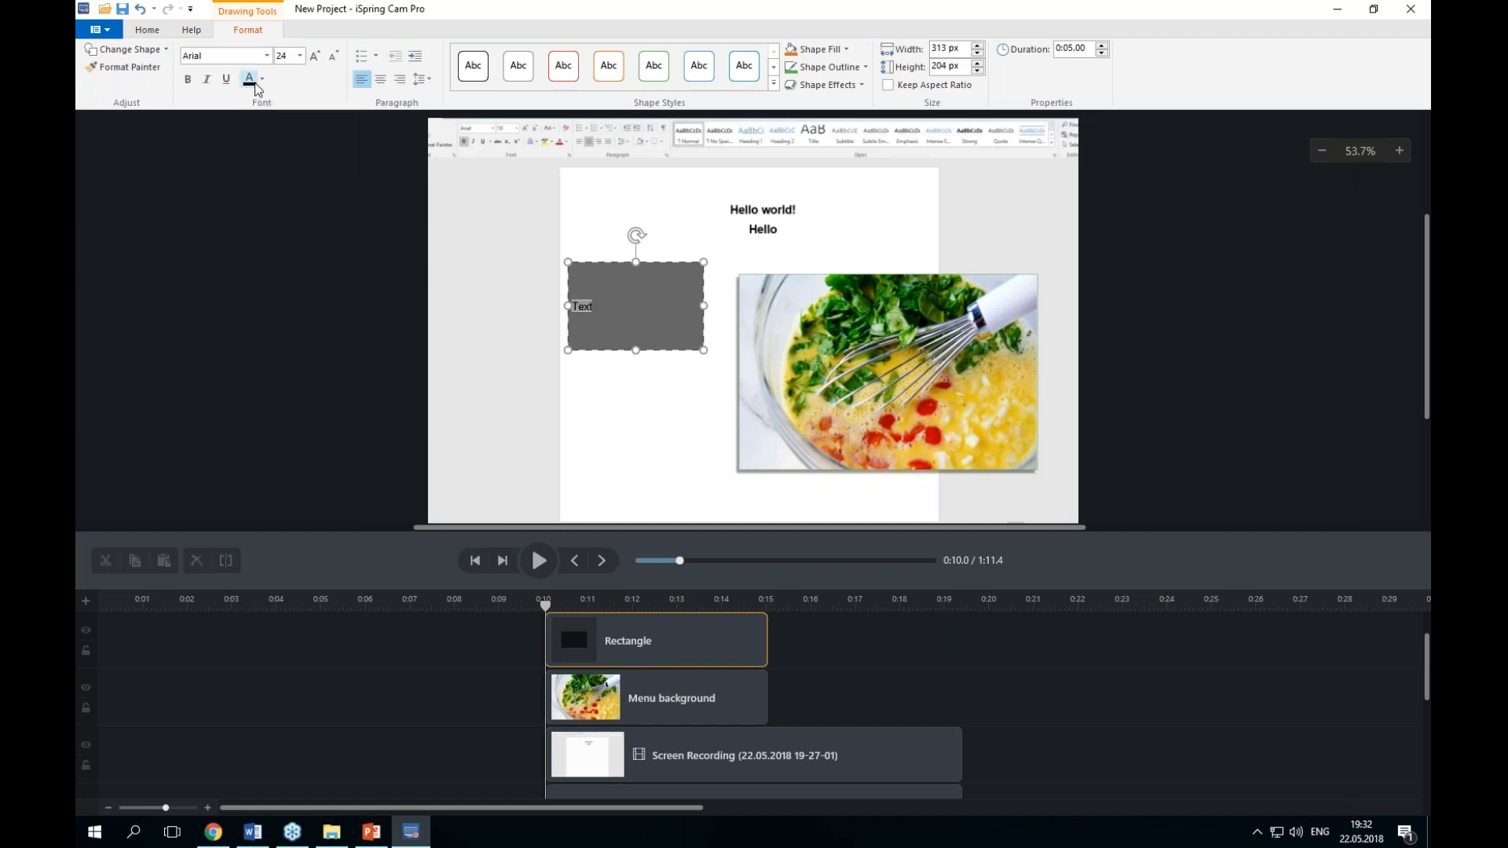
pyautogui.click(657, 309)
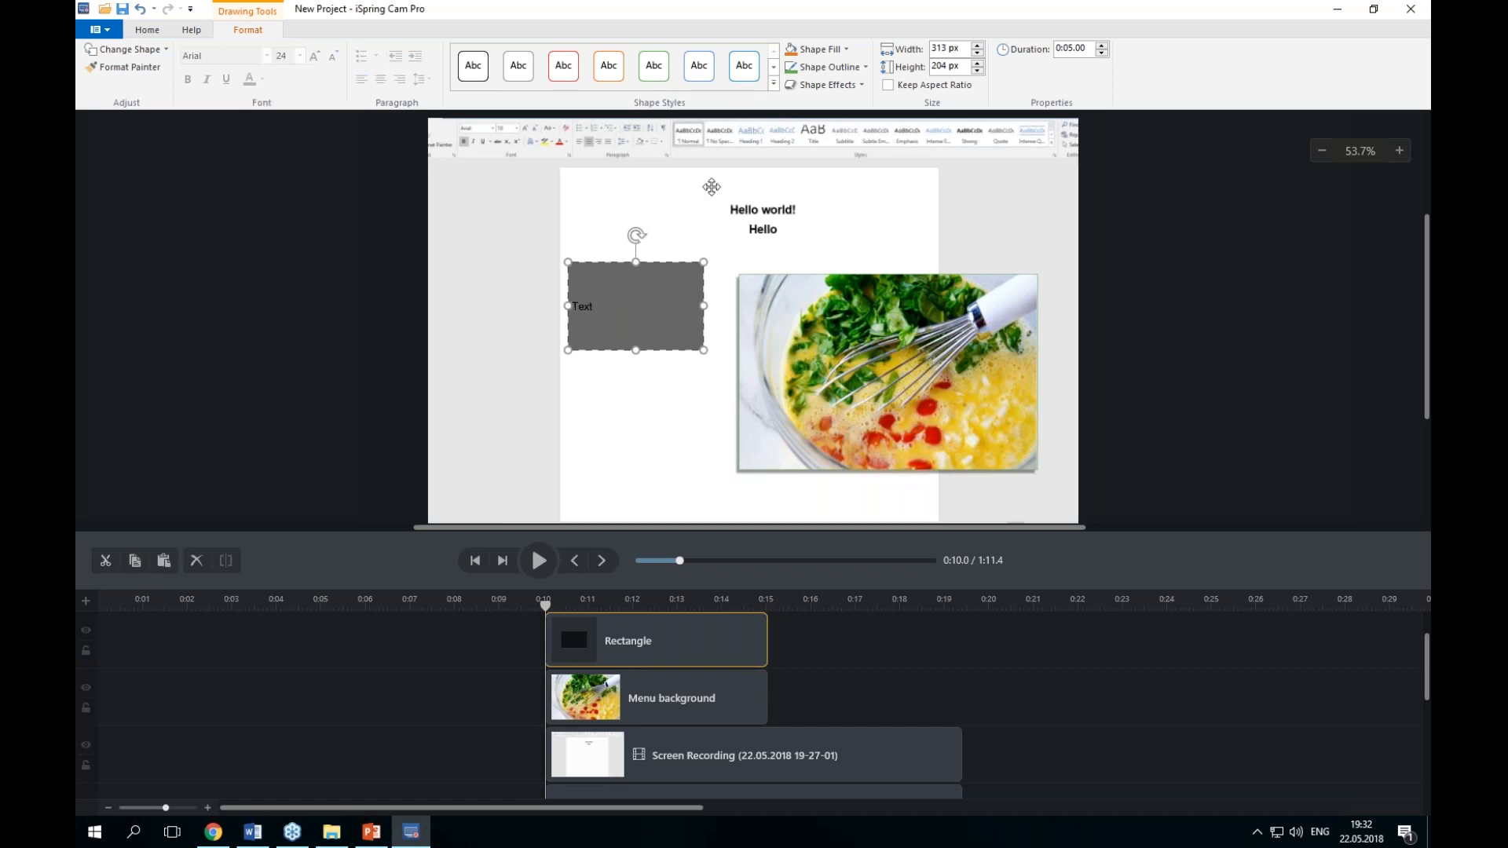
# Step: Remove the text box's fill and outline
pyautogui.click(817, 49)
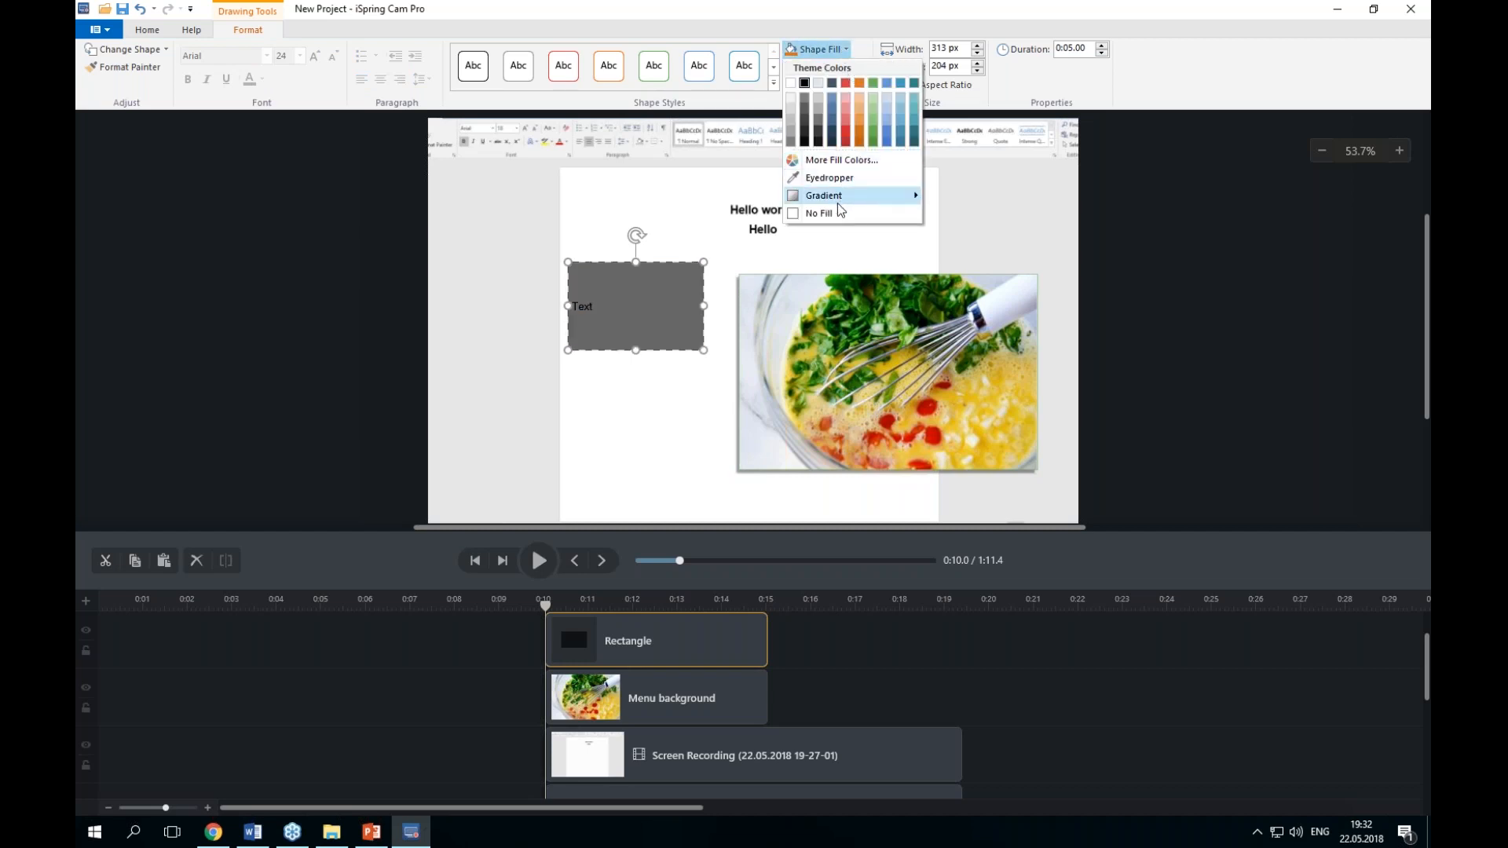
pyautogui.click(820, 213)
pyautogui.click(838, 68)
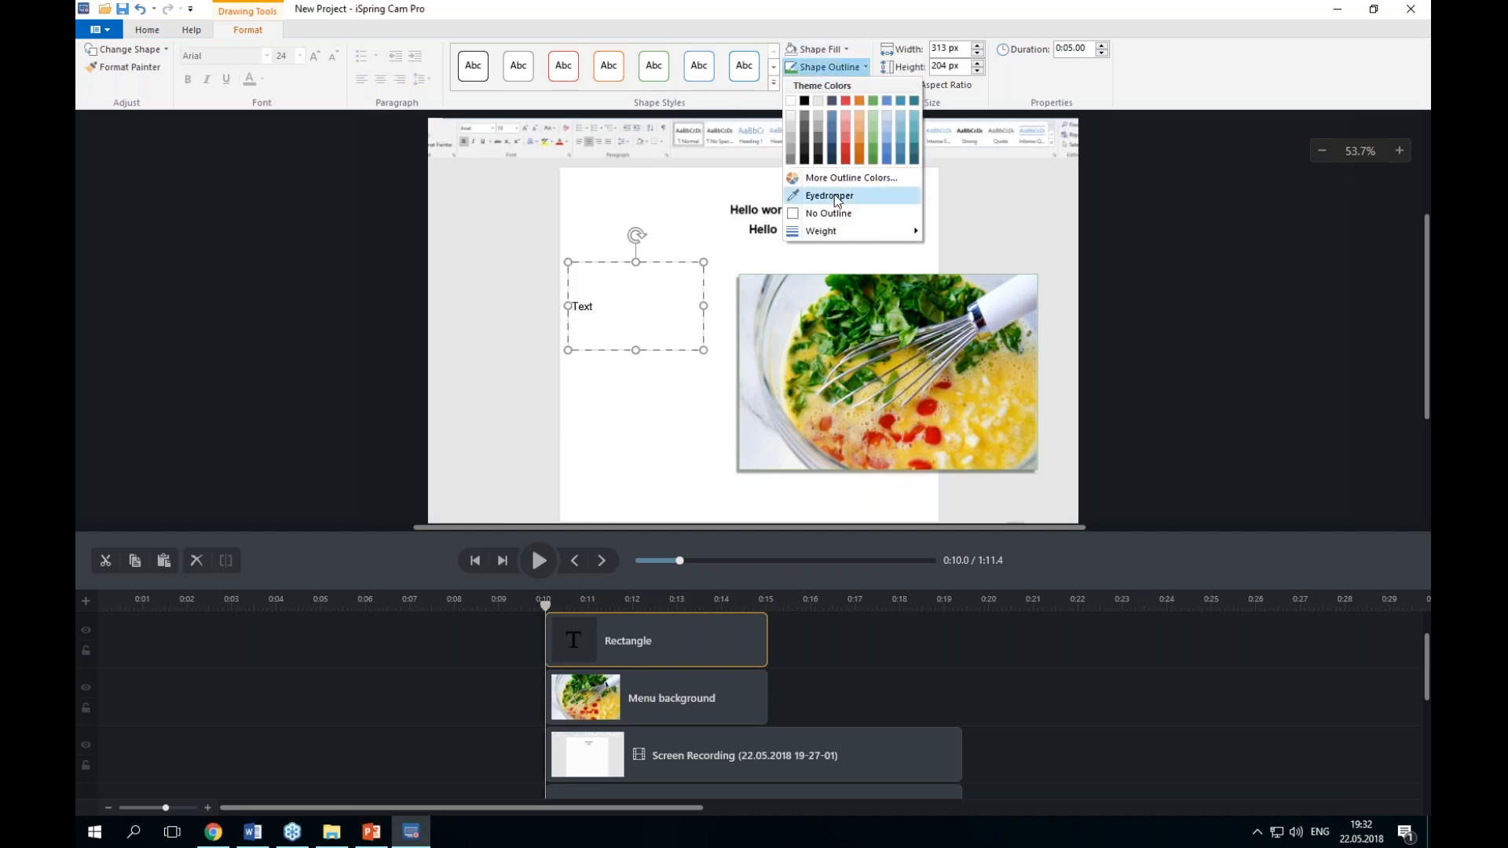
pyautogui.click(832, 214)
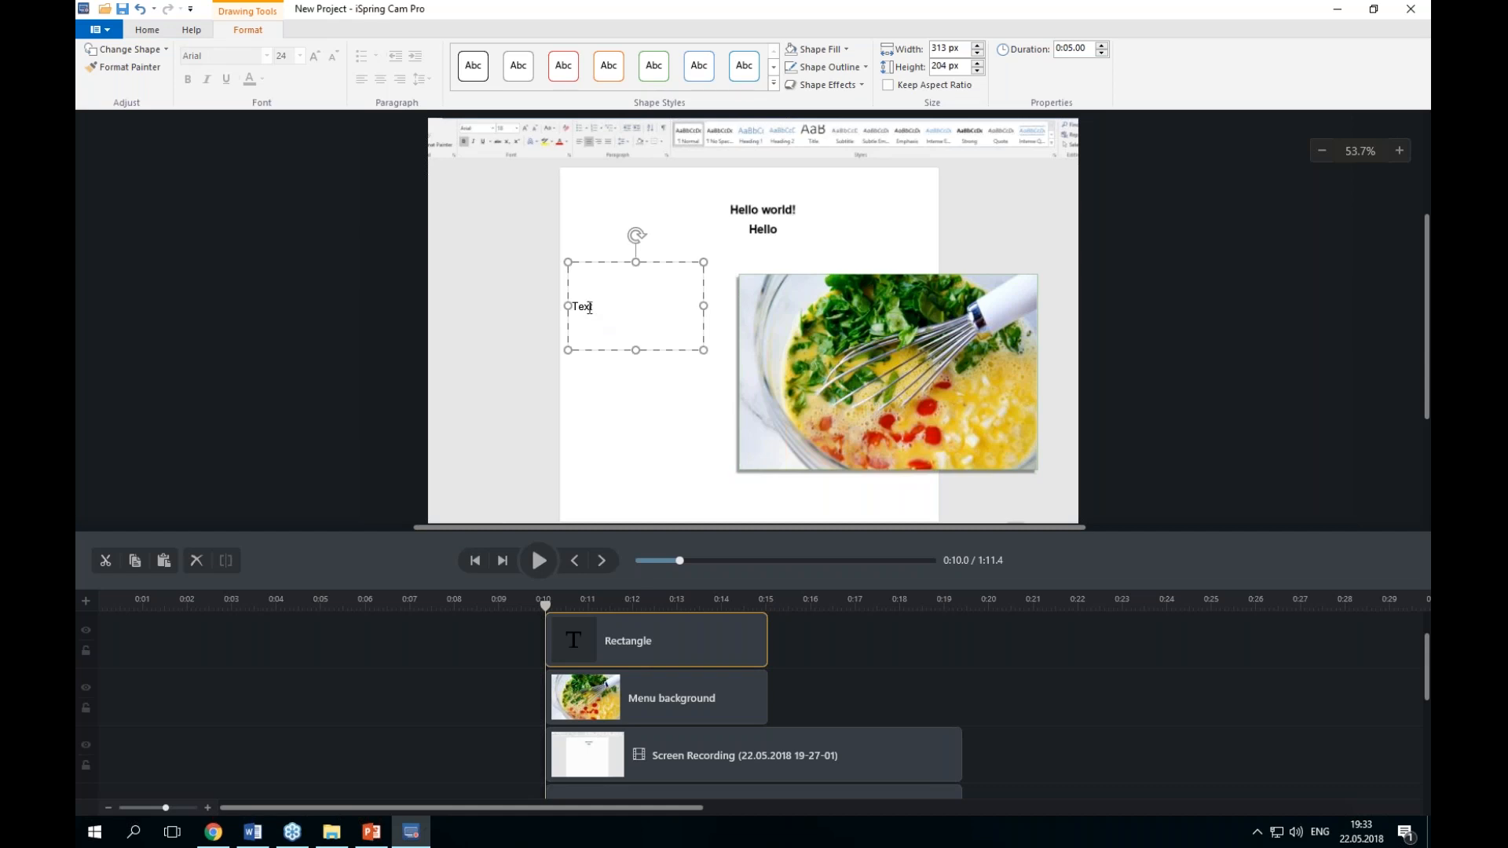
# Step: Draw a rectangular callout shape below the text box and position it on the page
pyautogui.click(149, 31)
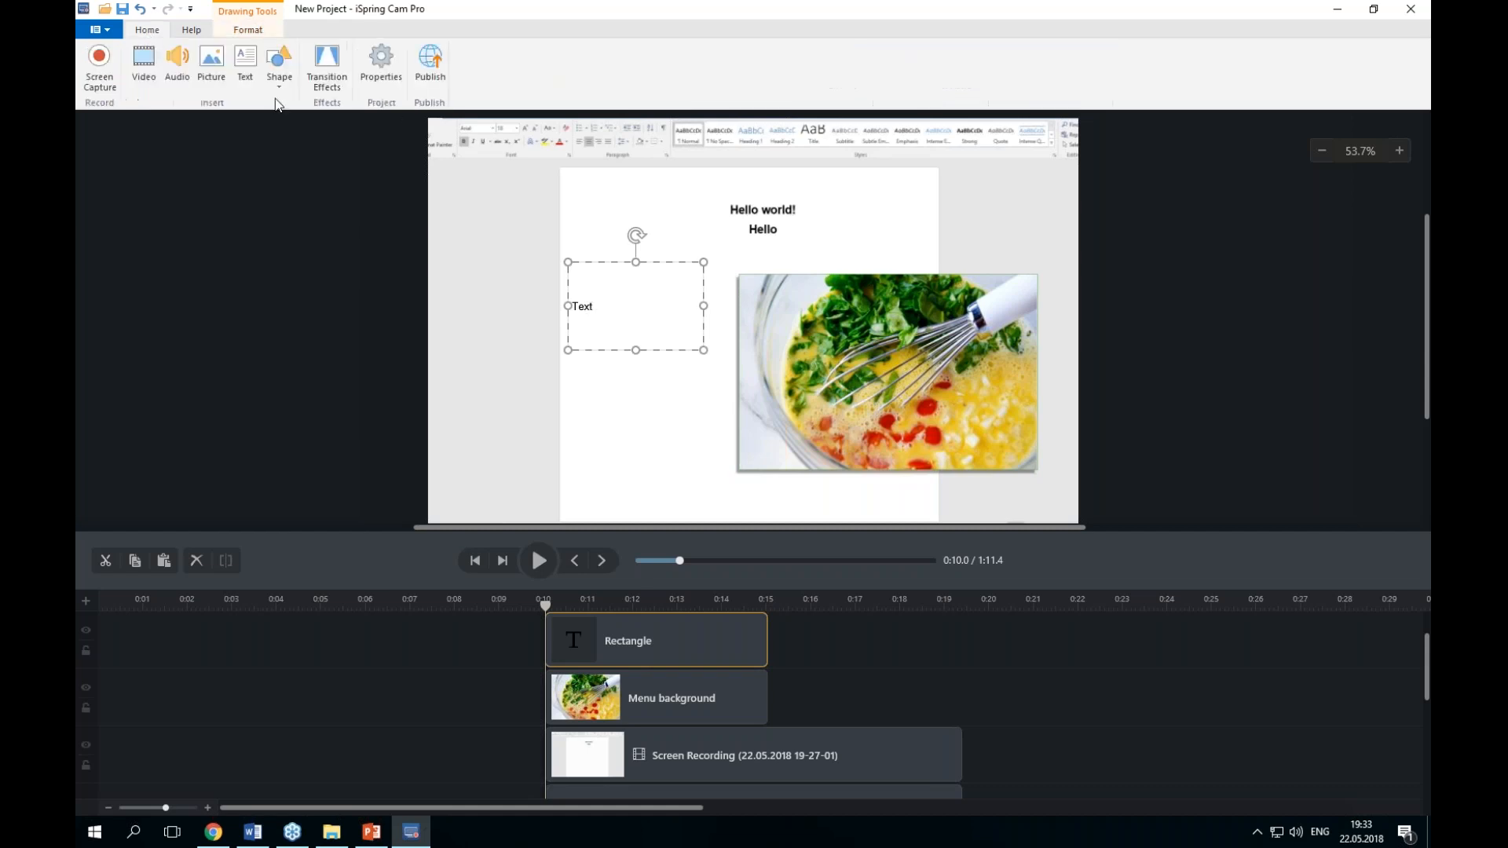
pyautogui.click(281, 88)
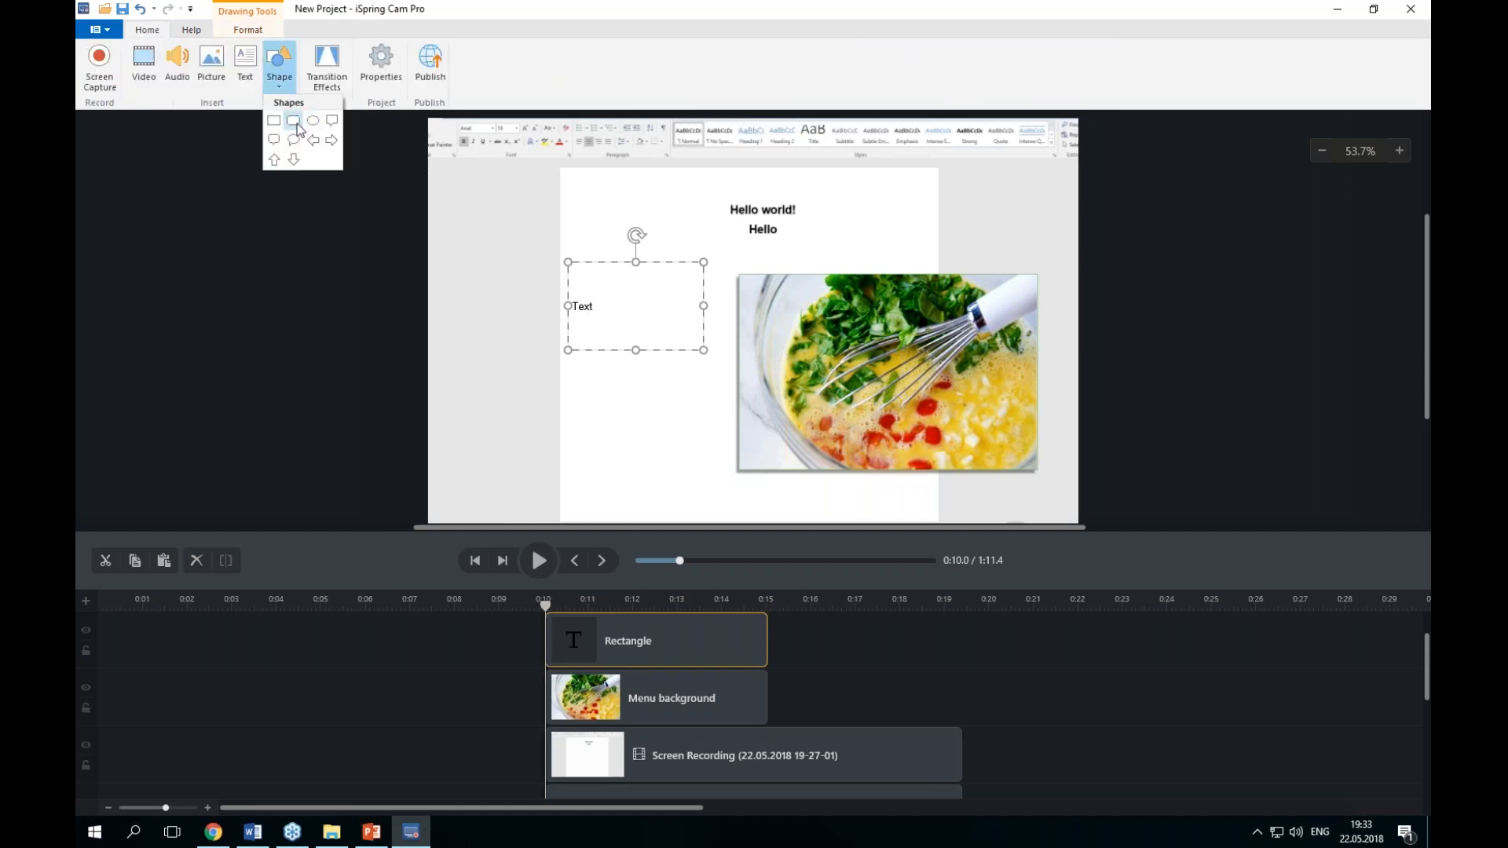
pyautogui.click(332, 128)
pyautogui.moveTo(696, 457); pyautogui.dragTo(564, 376)
pyautogui.moveTo(640, 414)
pyautogui.mouseDown()
pyautogui.moveTo(680, 249)
pyautogui.moveTo(626, 410)
pyautogui.moveTo(630, 398)
pyautogui.mouseUp()
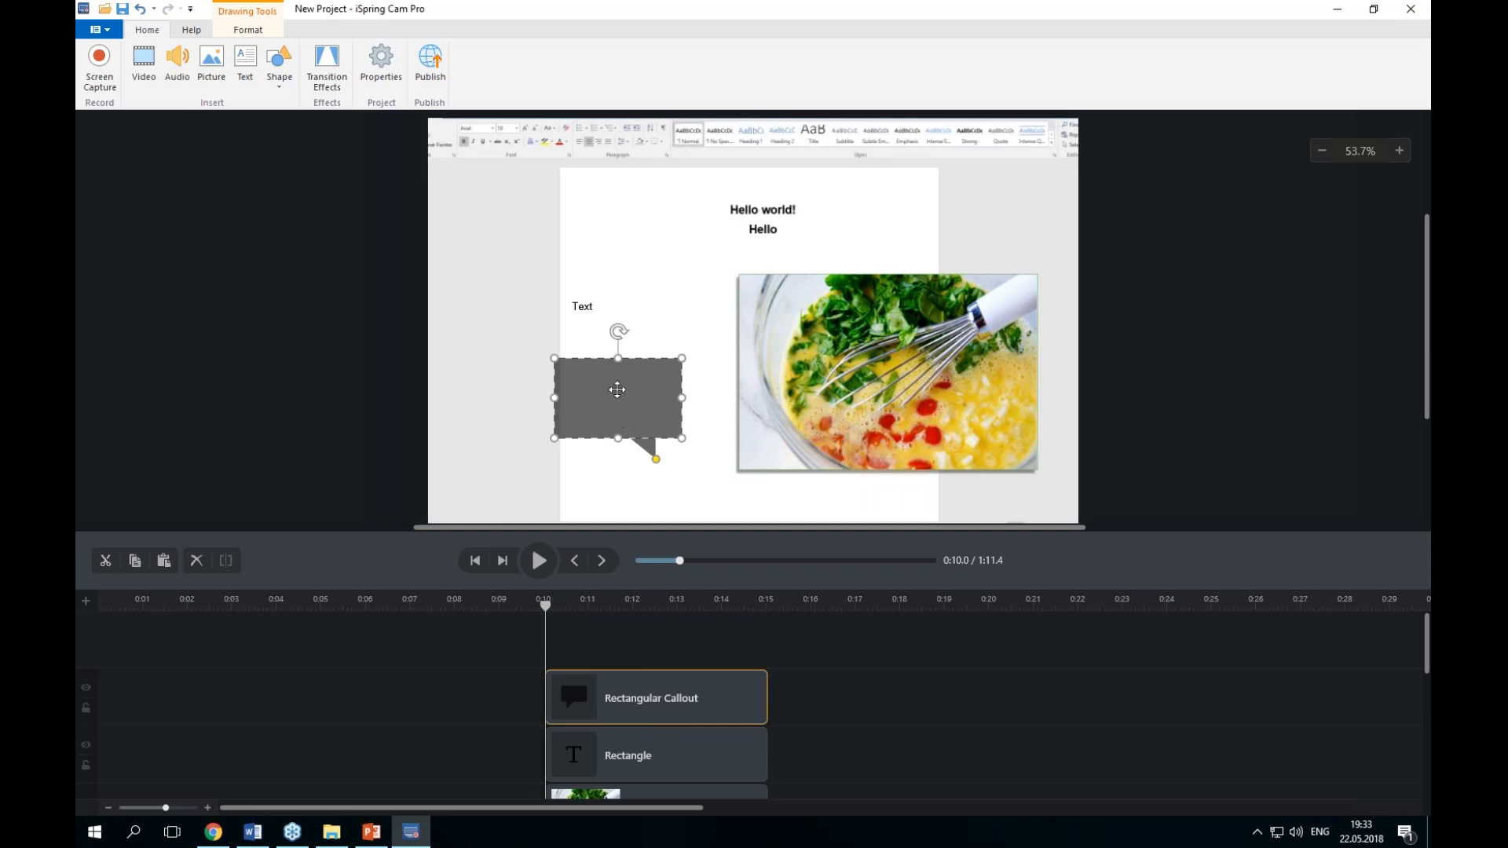
# Step: Enter "Text text" in the callout
pyautogui.rightClick(619, 392)
pyautogui.click(657, 457)
pyautogui.write('Text text')
# Step: Open the transition effects and add wipe and flash transitions to the start and end of a callout clip on the timeline
pyautogui.click(327, 77)
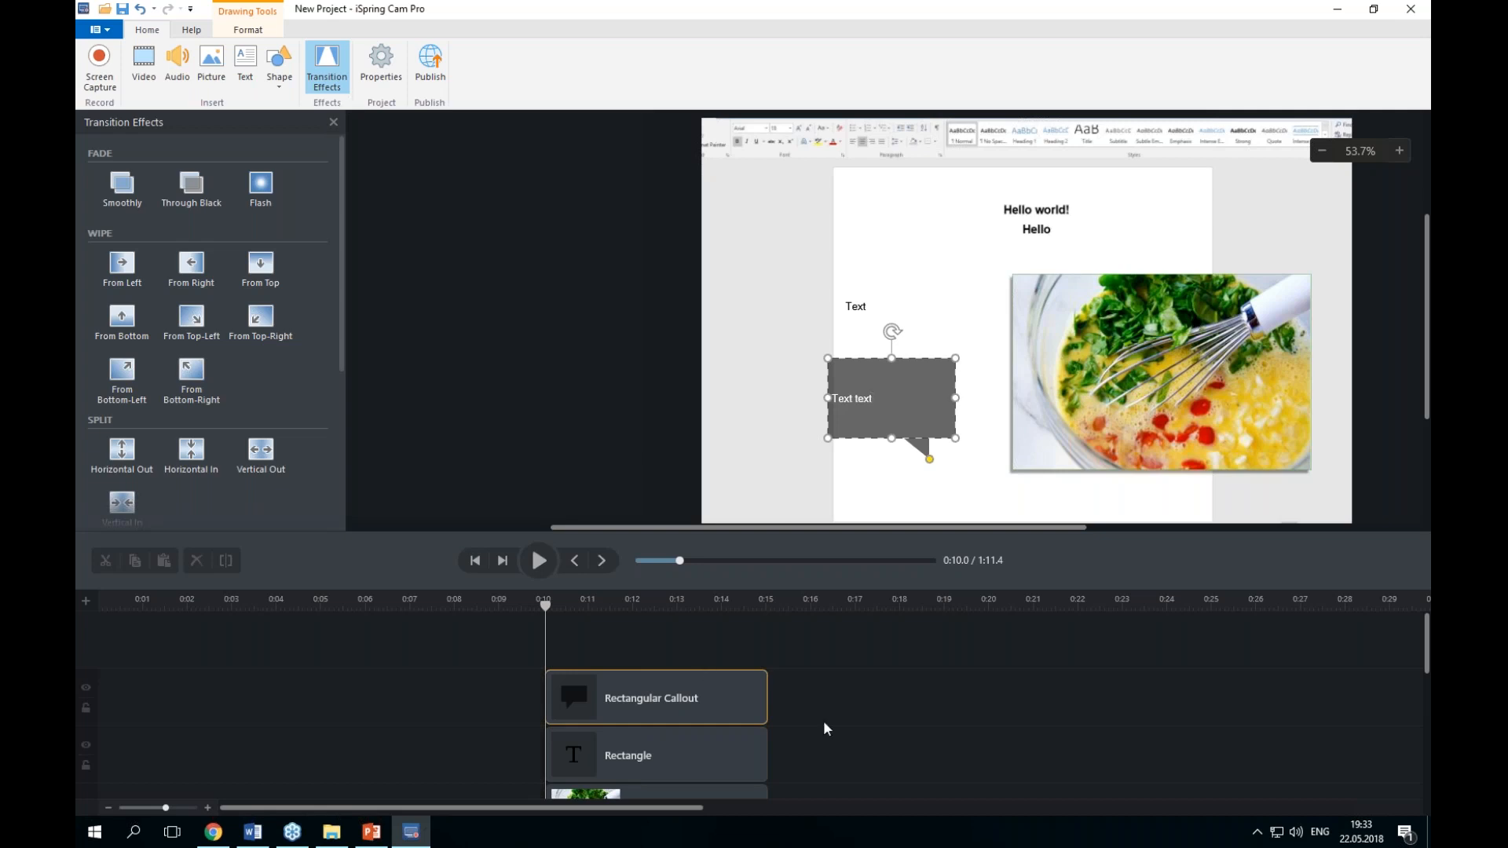
pyautogui.scroll(-2, 858, 698)
pyautogui.scroll(-2, 858, 698)
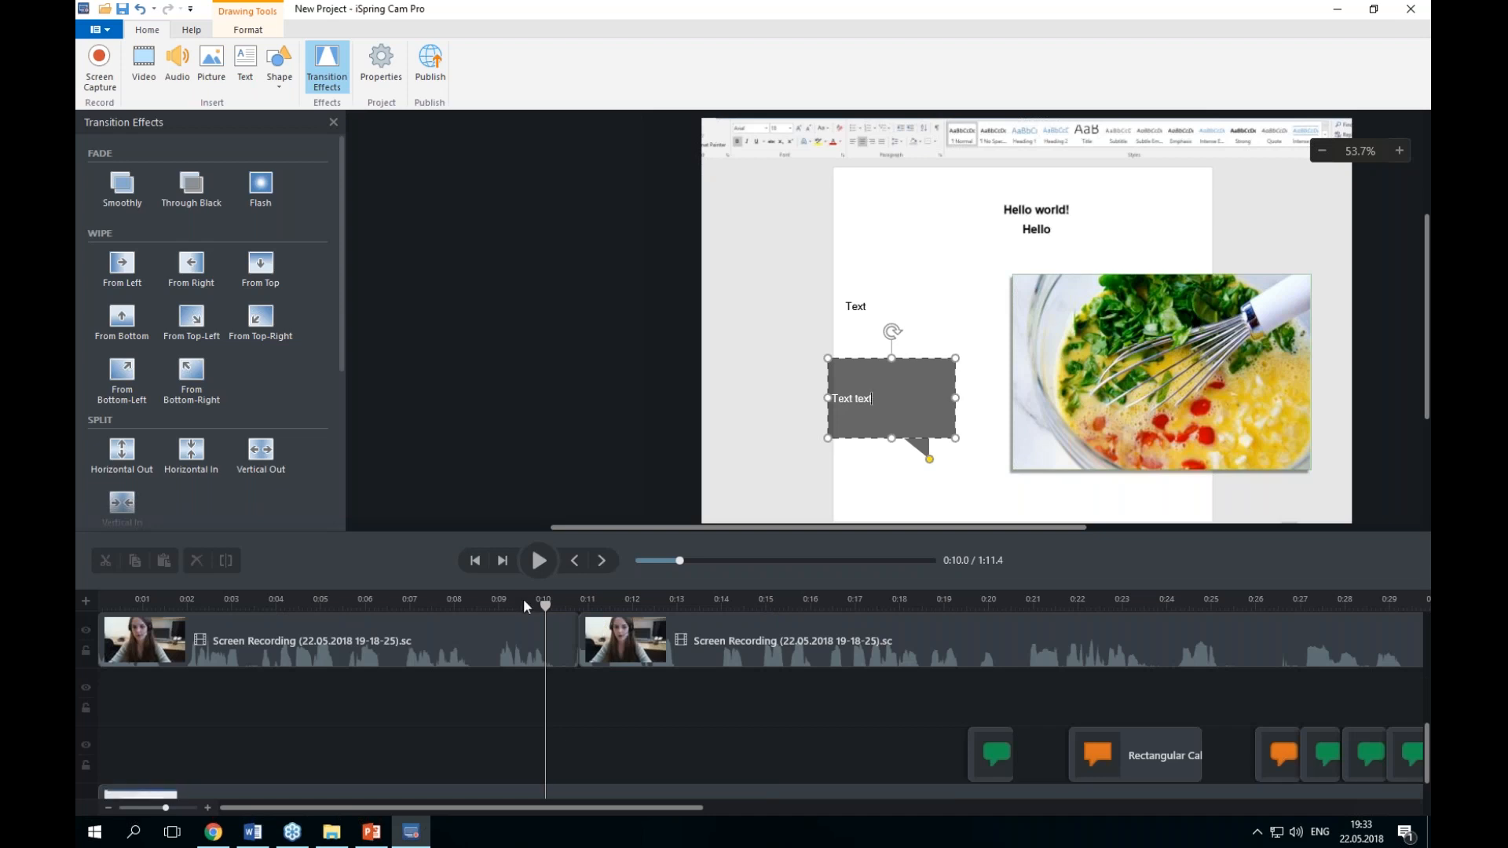
pyautogui.moveTo(546, 605); pyautogui.dragTo(931, 604)
pyautogui.moveTo(666, 808); pyautogui.dragTo(736, 808)
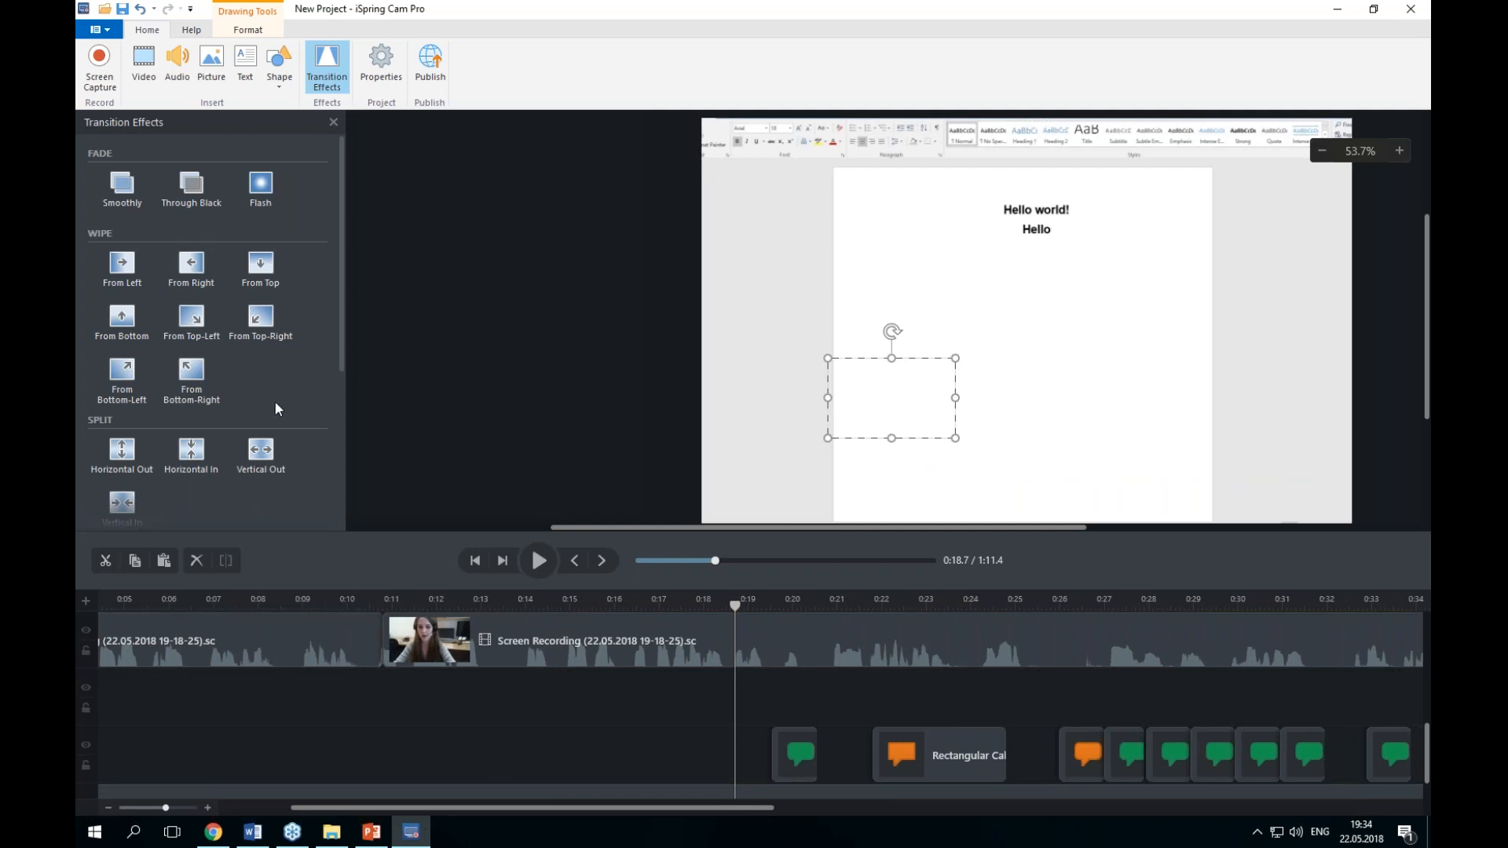
pyautogui.scroll(-3, 276, 403)
pyautogui.scroll(3, 311, 326)
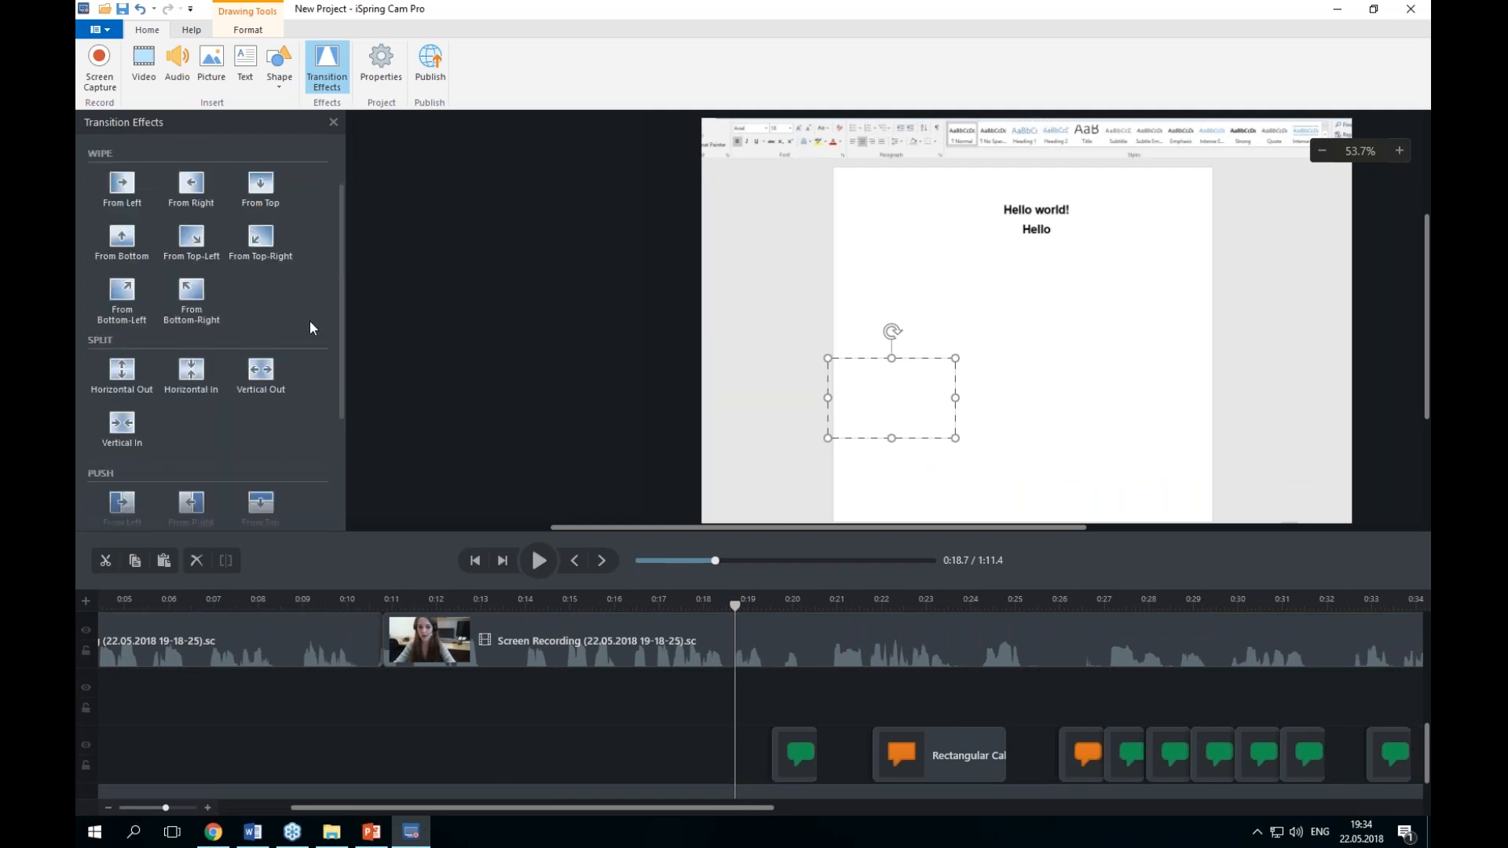
pyautogui.moveTo(263, 191); pyautogui.dragTo(896, 756)
pyautogui.moveTo(383, 640); pyautogui.dragTo(385, 640)
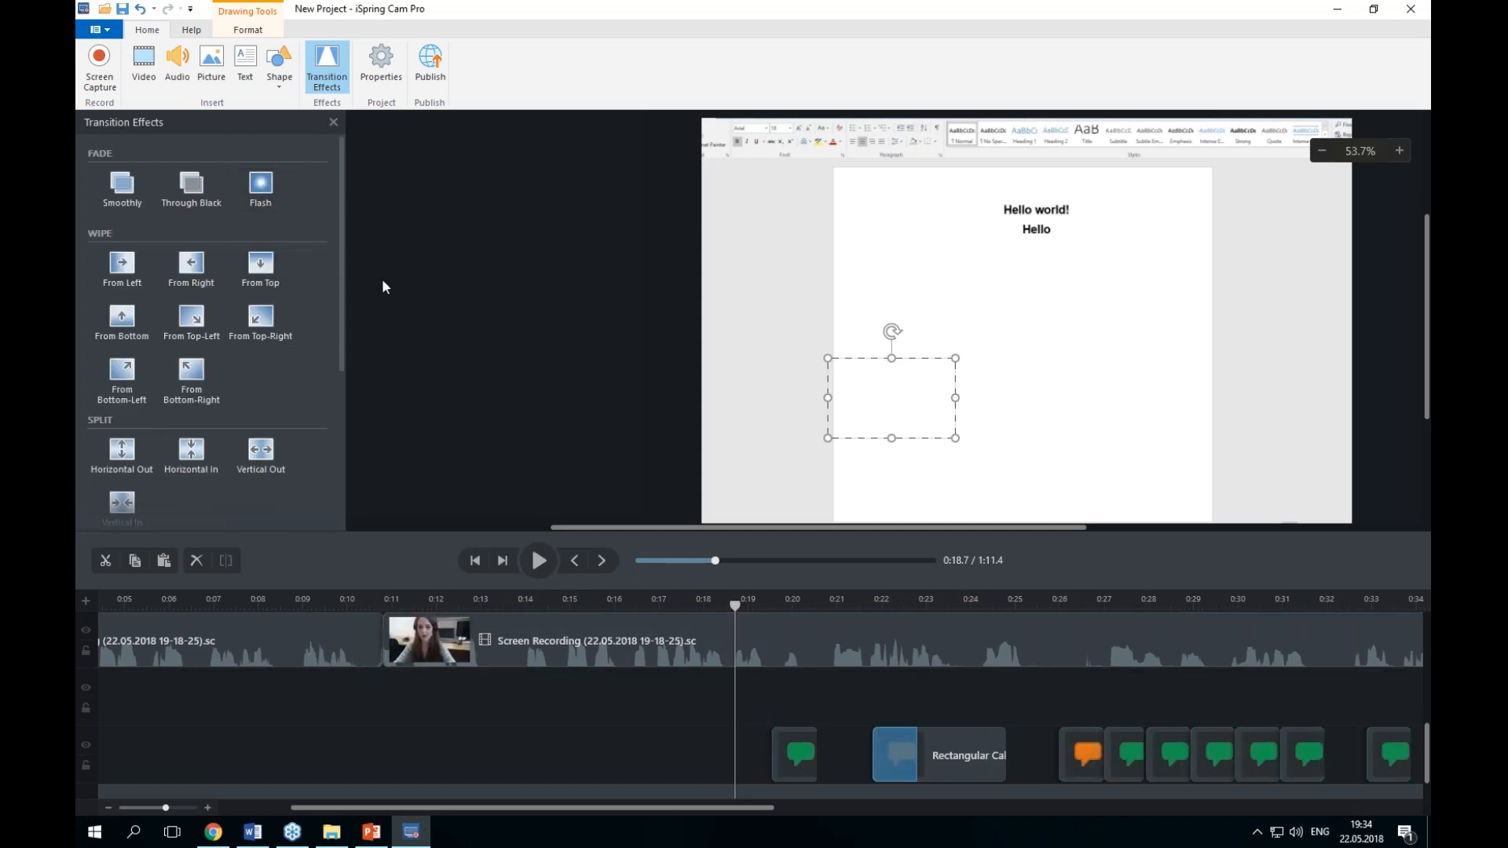
pyautogui.moveTo(262, 194); pyautogui.dragTo(981, 754)
# Step: Play back the callout section of the timeline to preview the transitions
pyautogui.moveTo(735, 607); pyautogui.dragTo(861, 643)
pyautogui.click(542, 565)
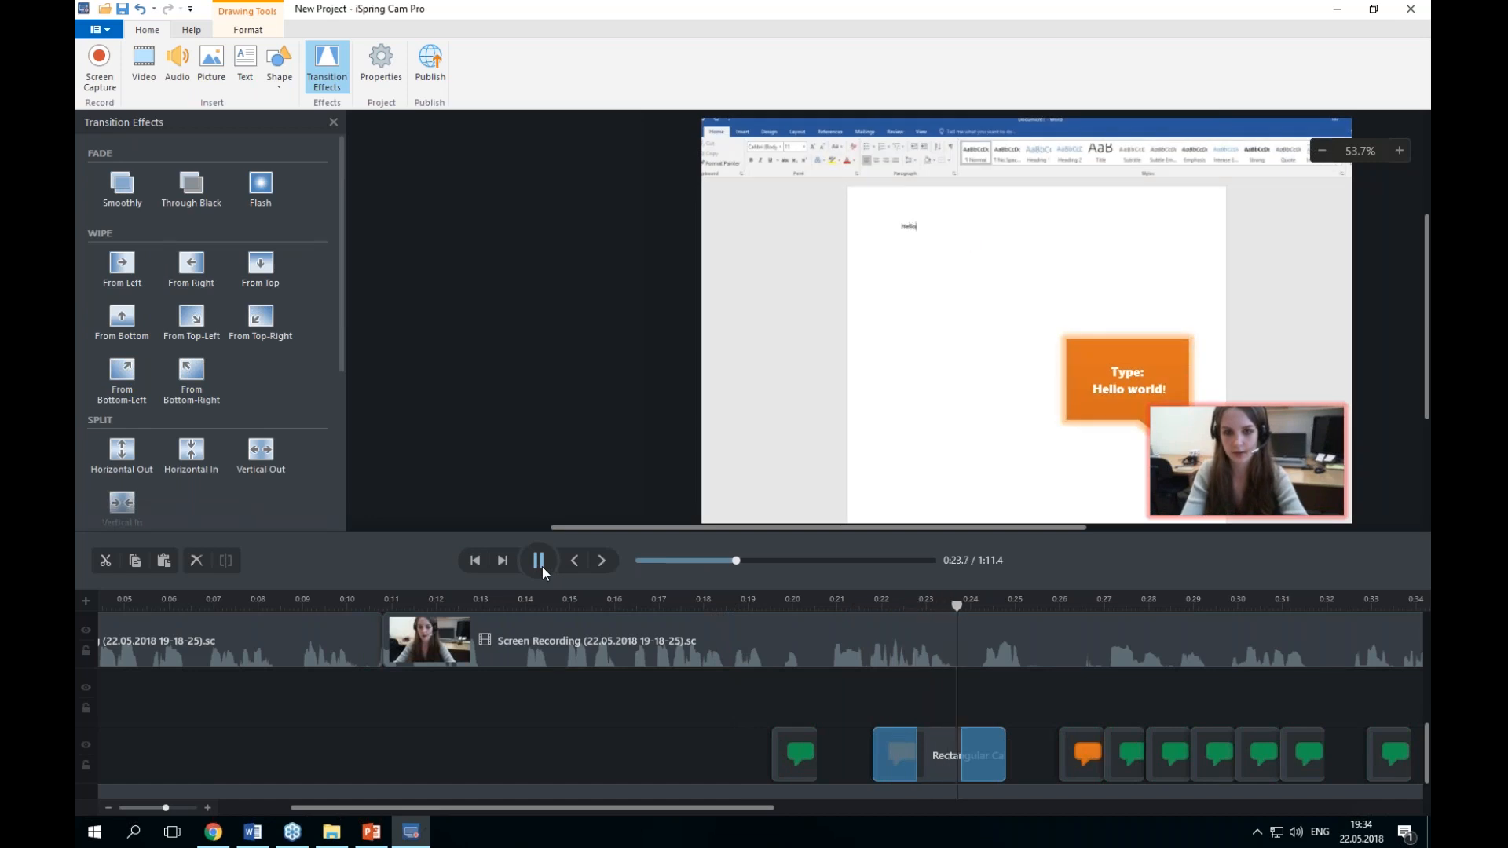
pyautogui.click(543, 563)
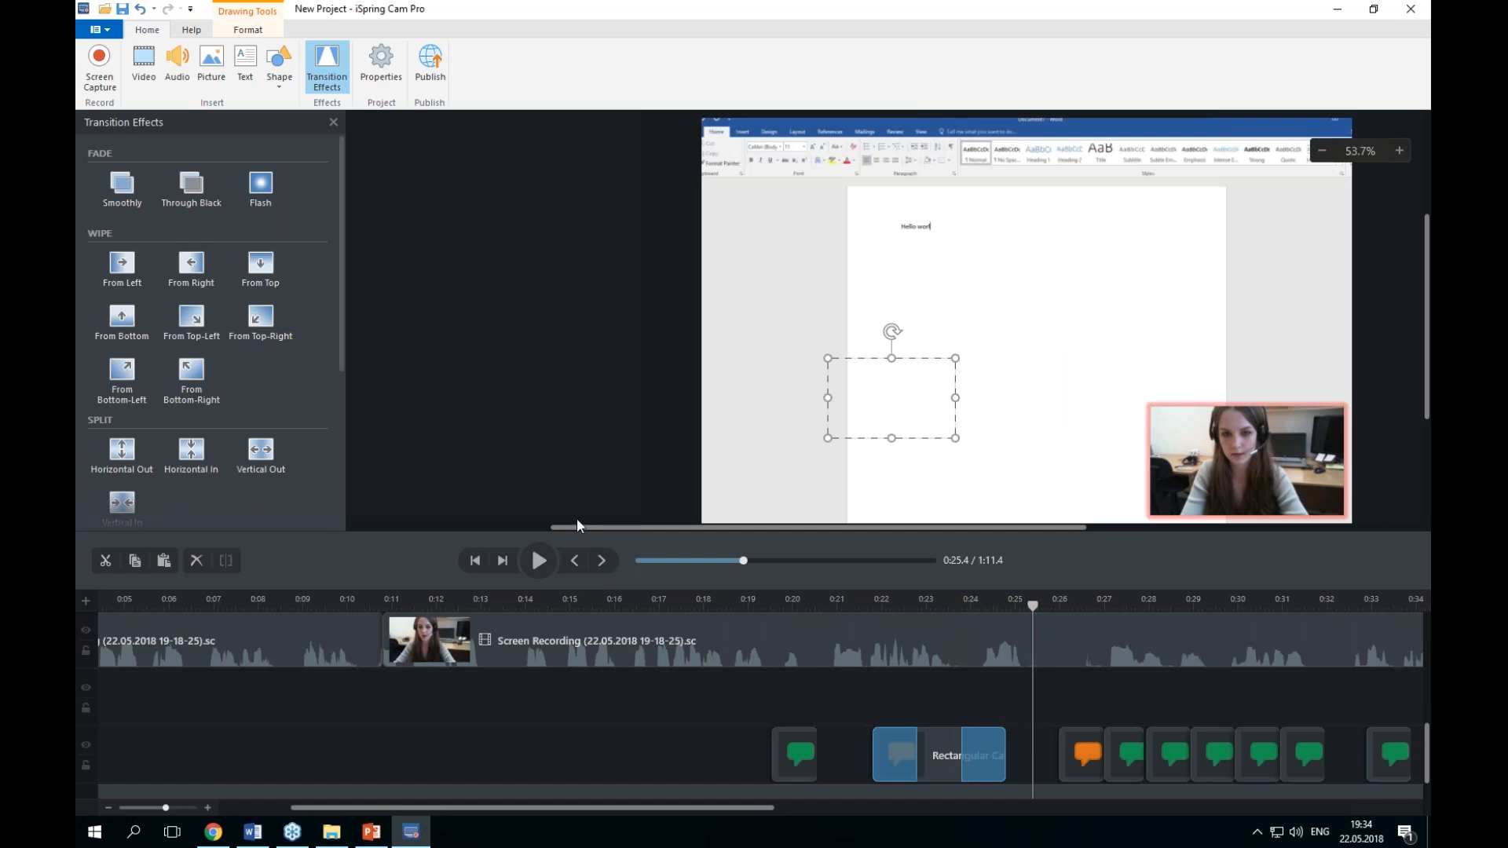
# Step: Review the project canvas properties and mouse cursor highlight settings, saving both dialogs
pyautogui.click(377, 66)
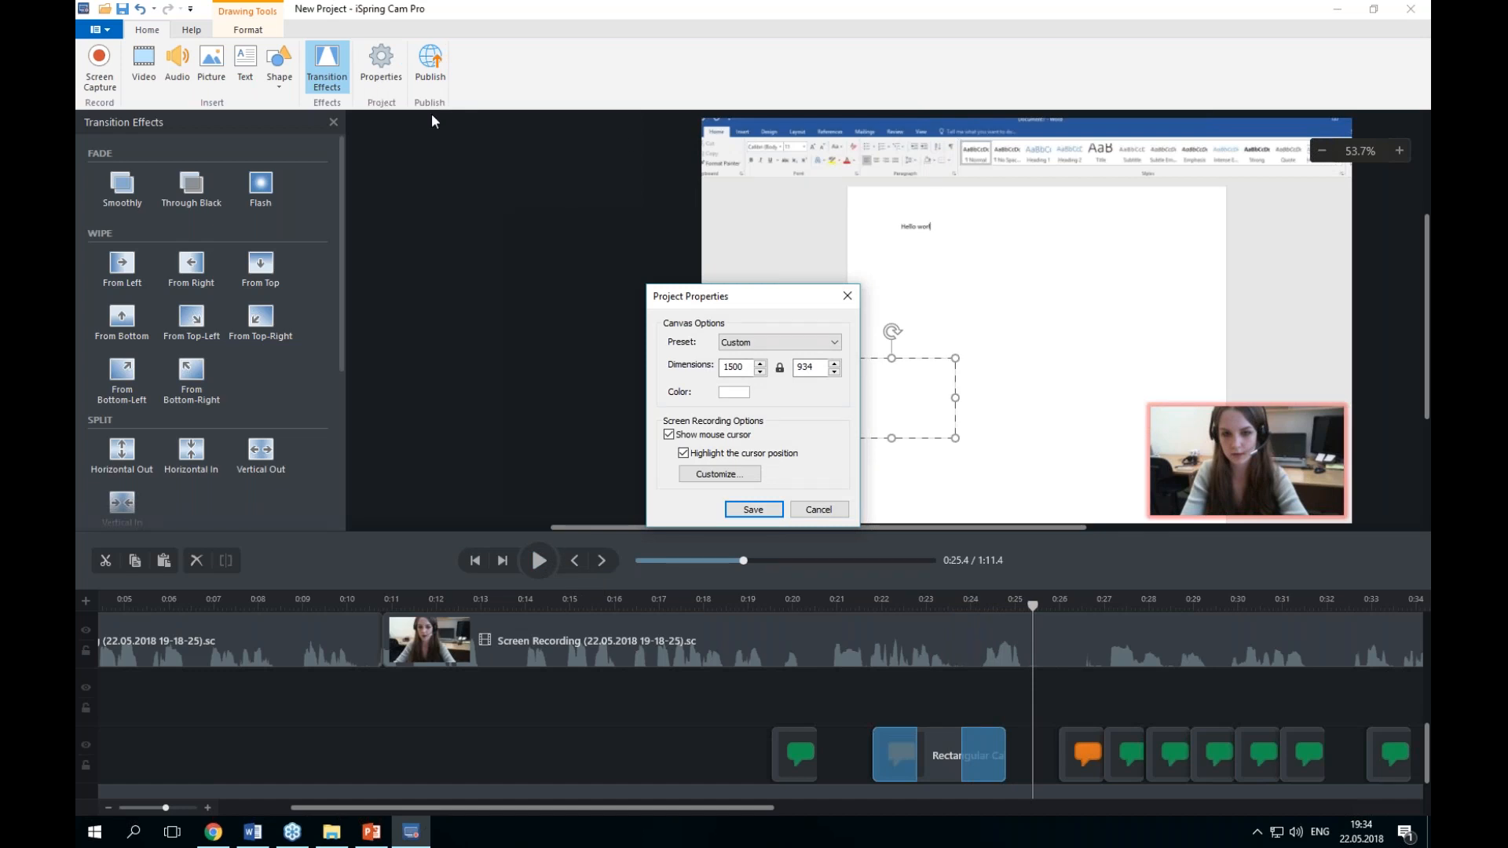
pyautogui.click(754, 343)
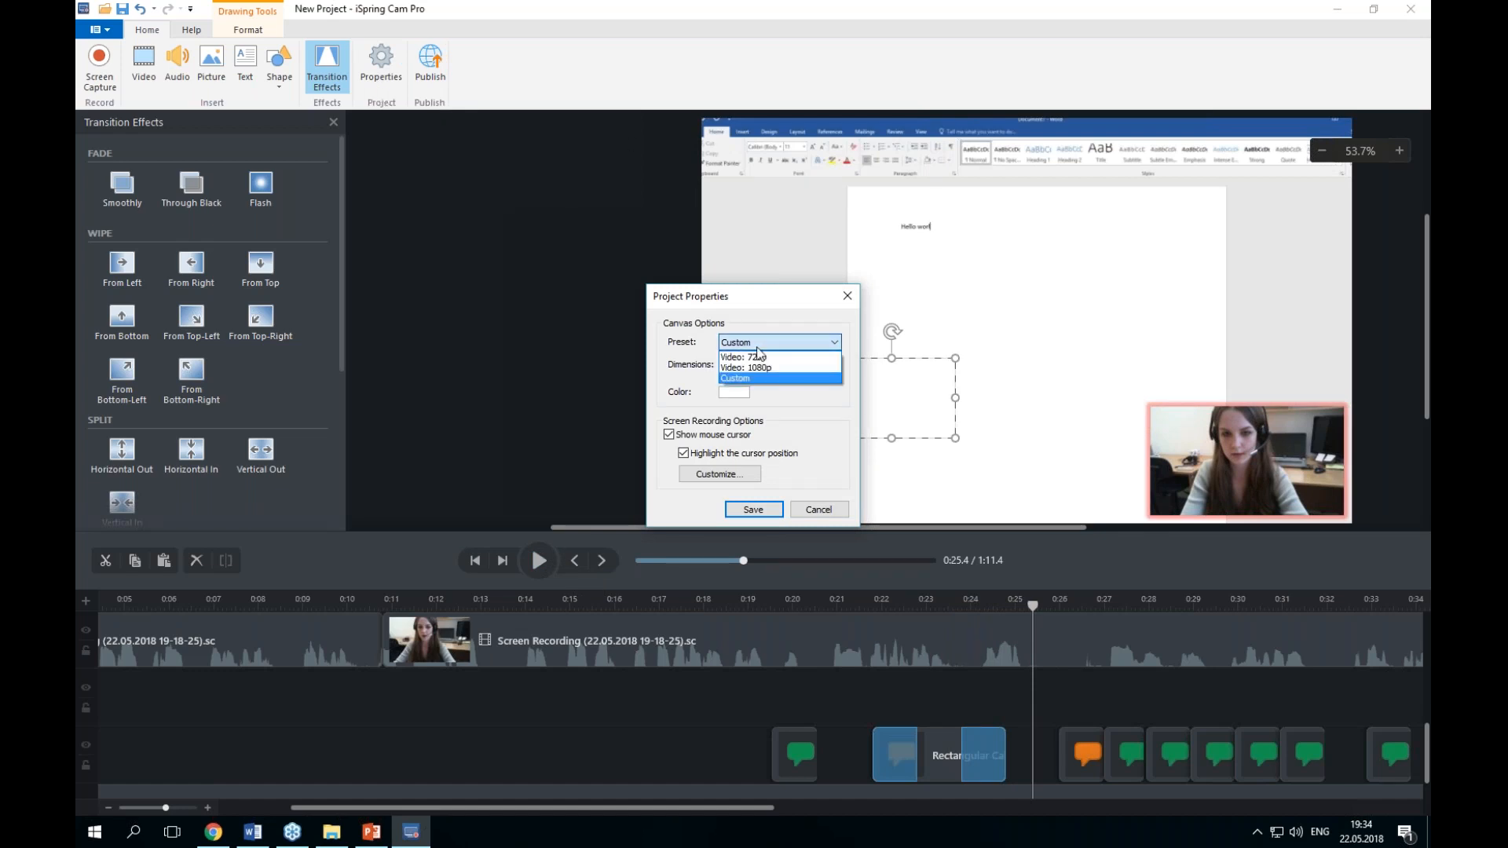
pyautogui.click(757, 348)
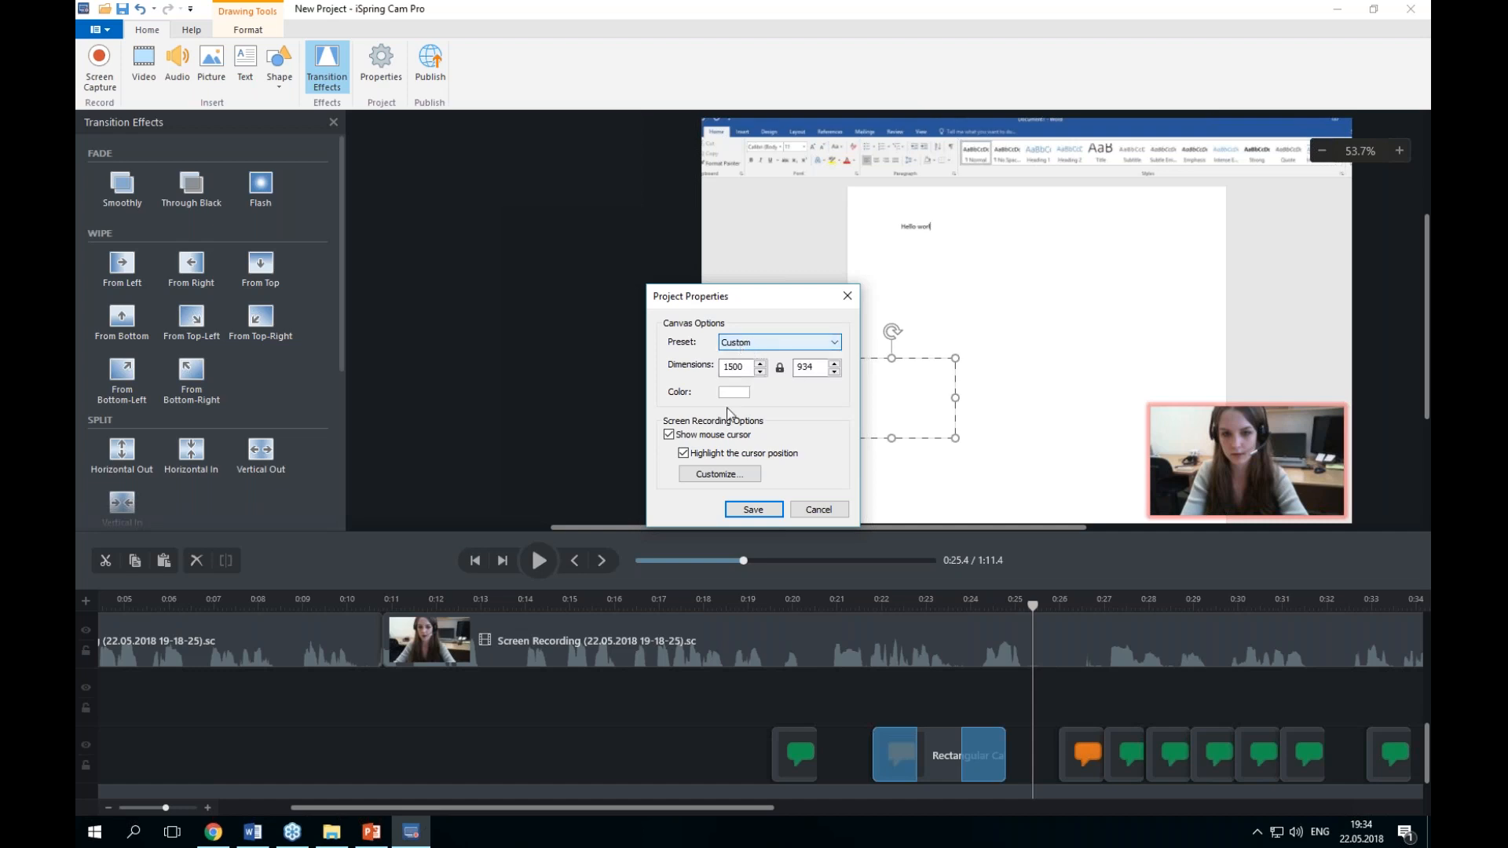
pyautogui.press('ctrl')
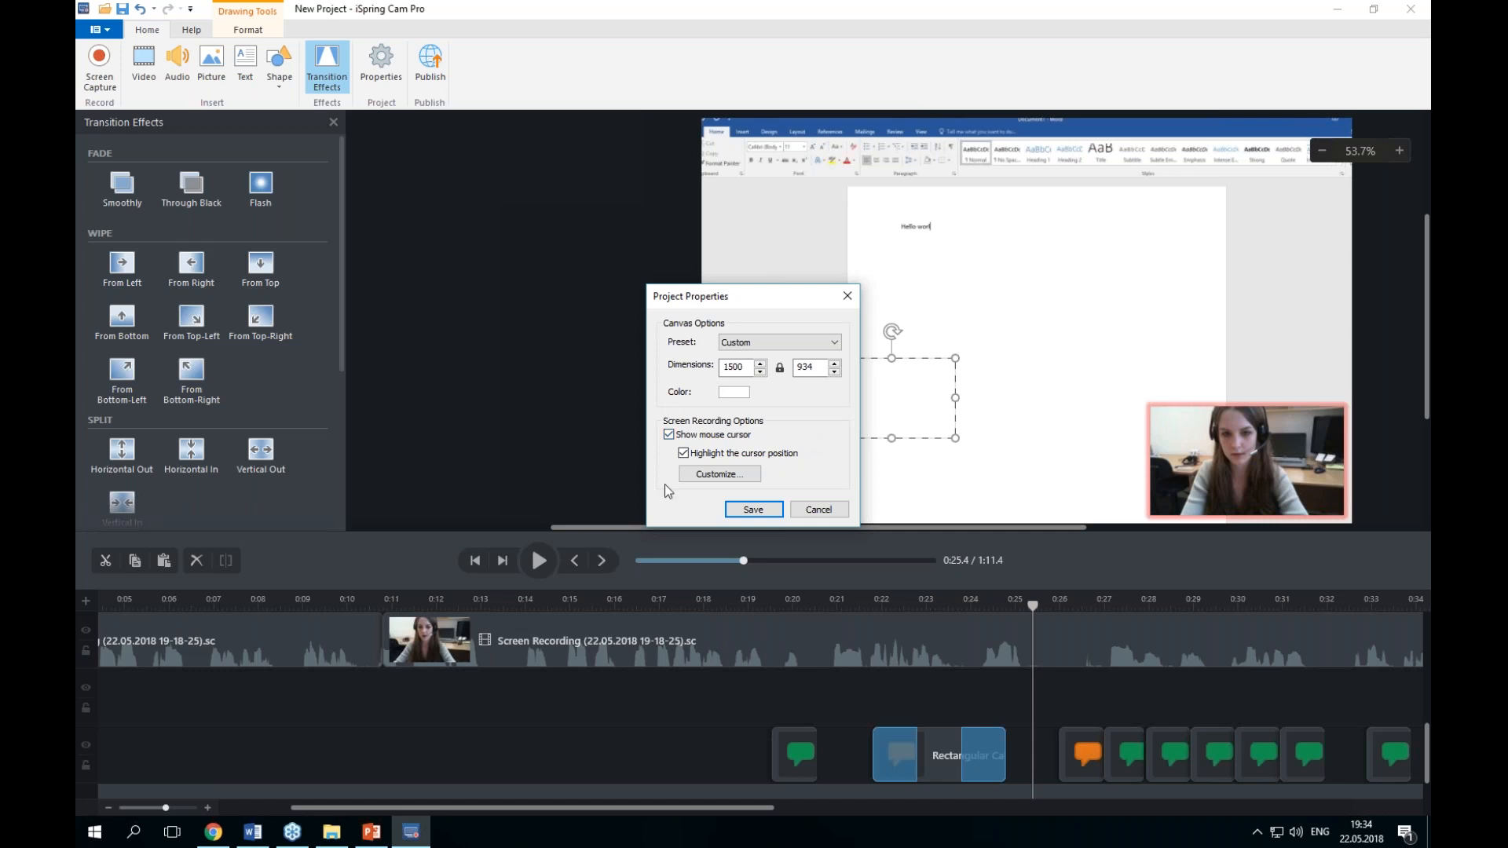
pyautogui.click(737, 475)
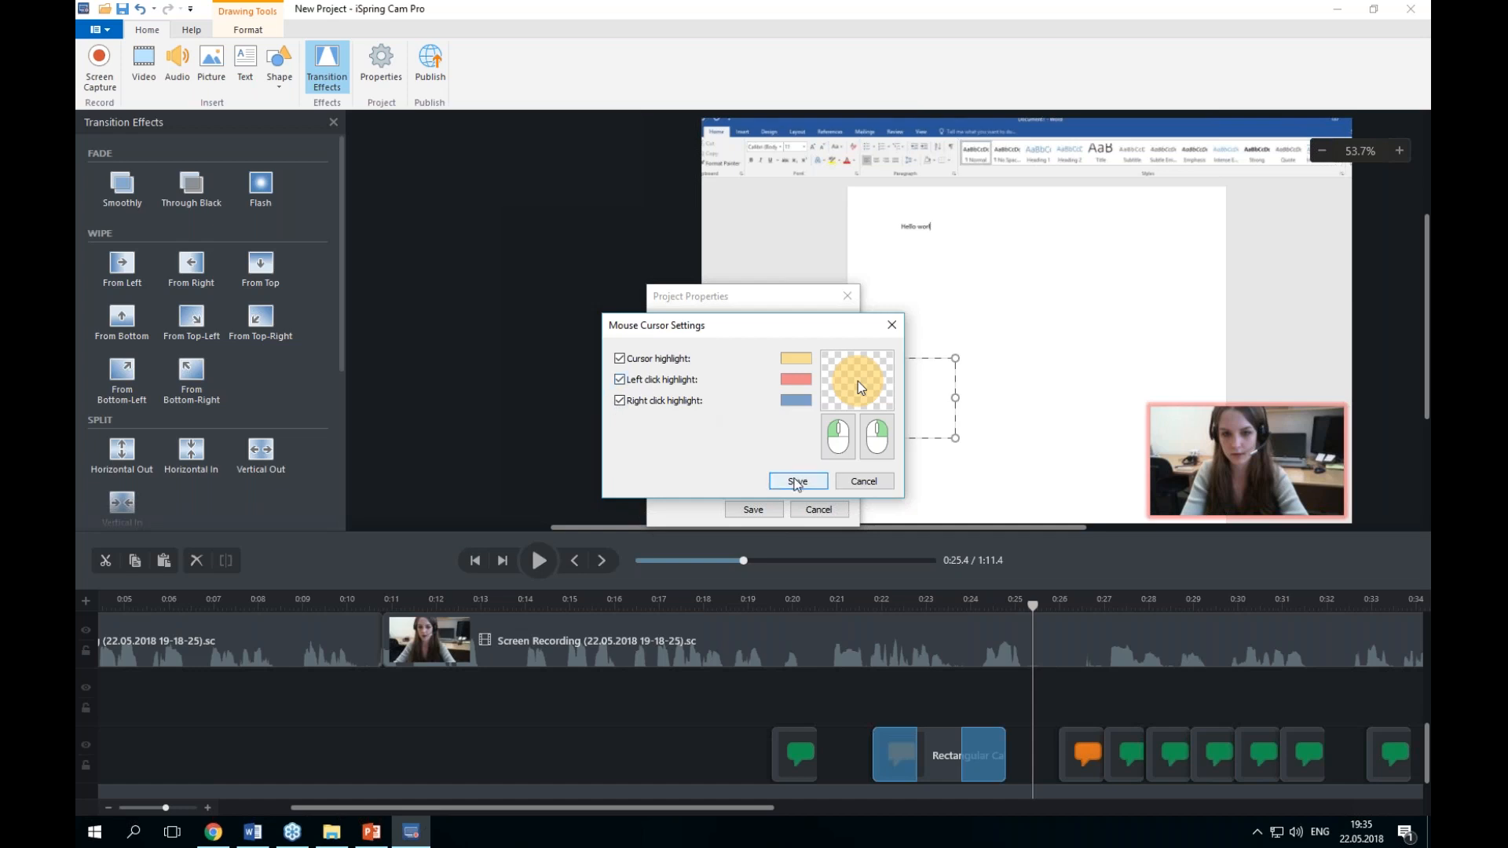
pyautogui.click(796, 482)
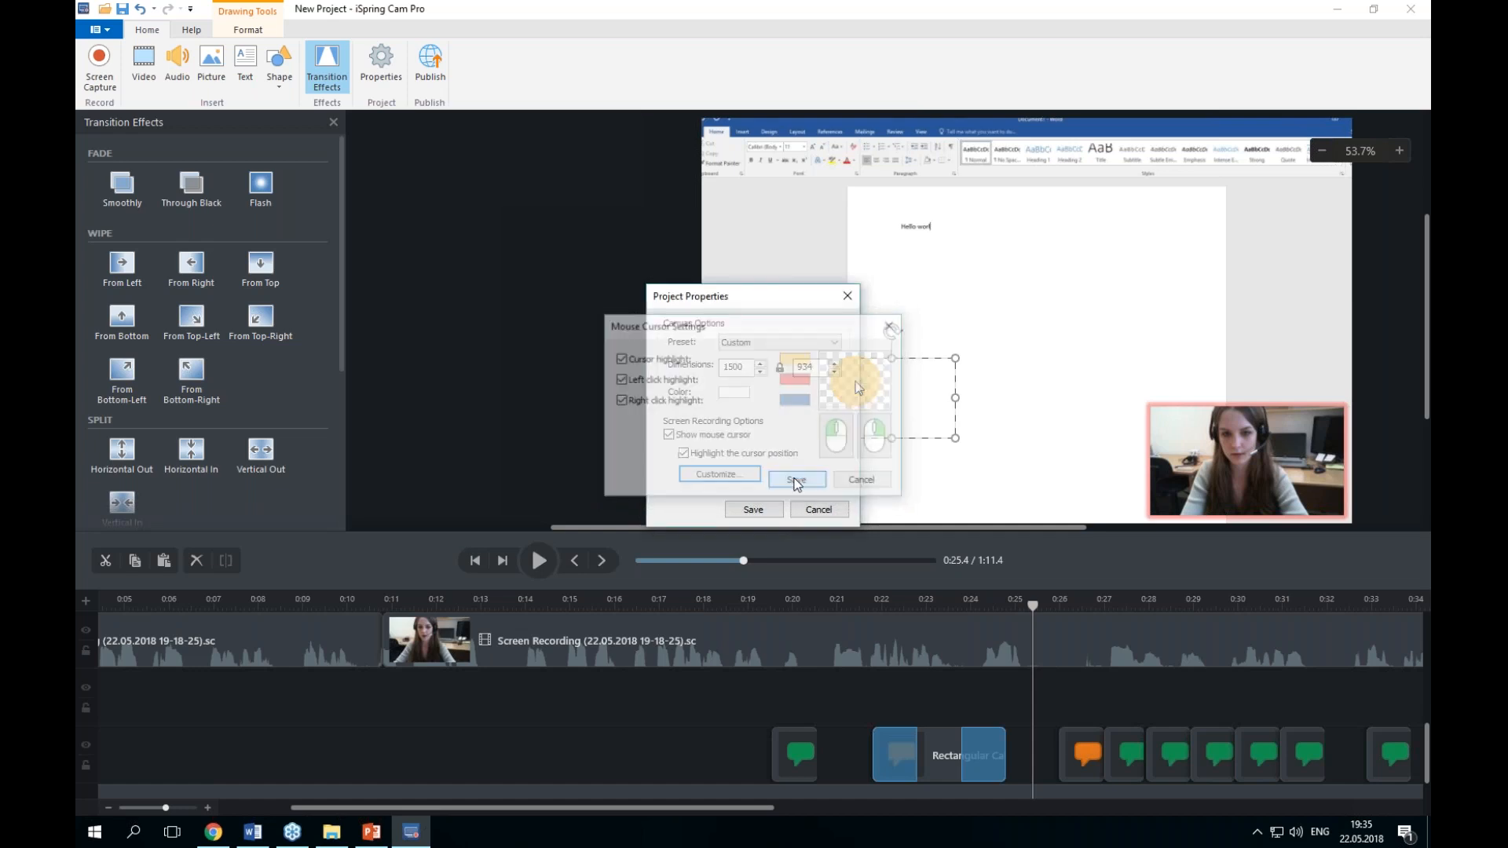
pyautogui.click(753, 509)
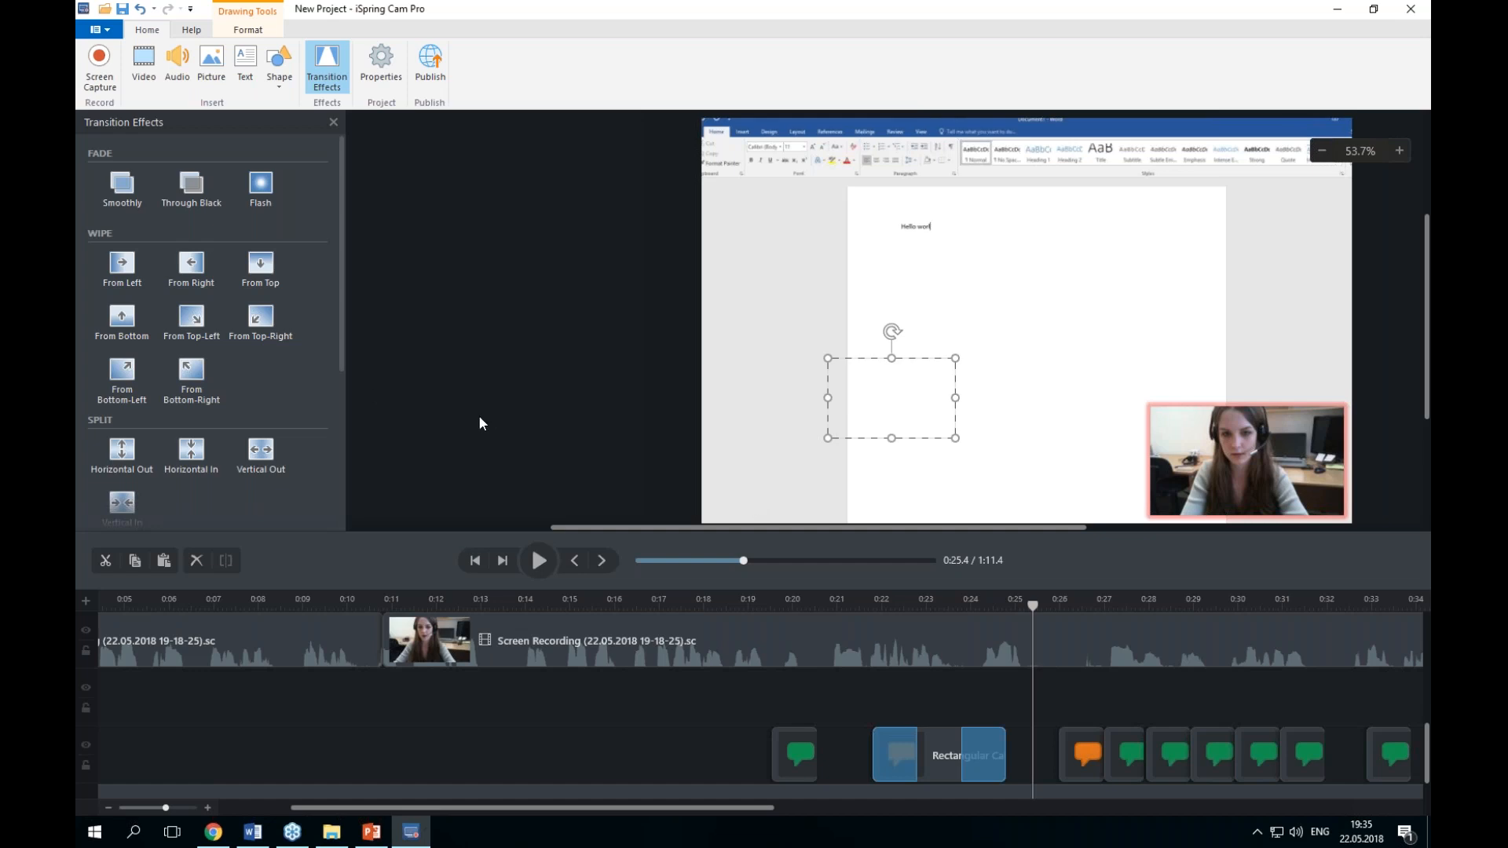
# Step: Open the Save As and Export Project dialogs, closing each without saving
pyautogui.click(106, 35)
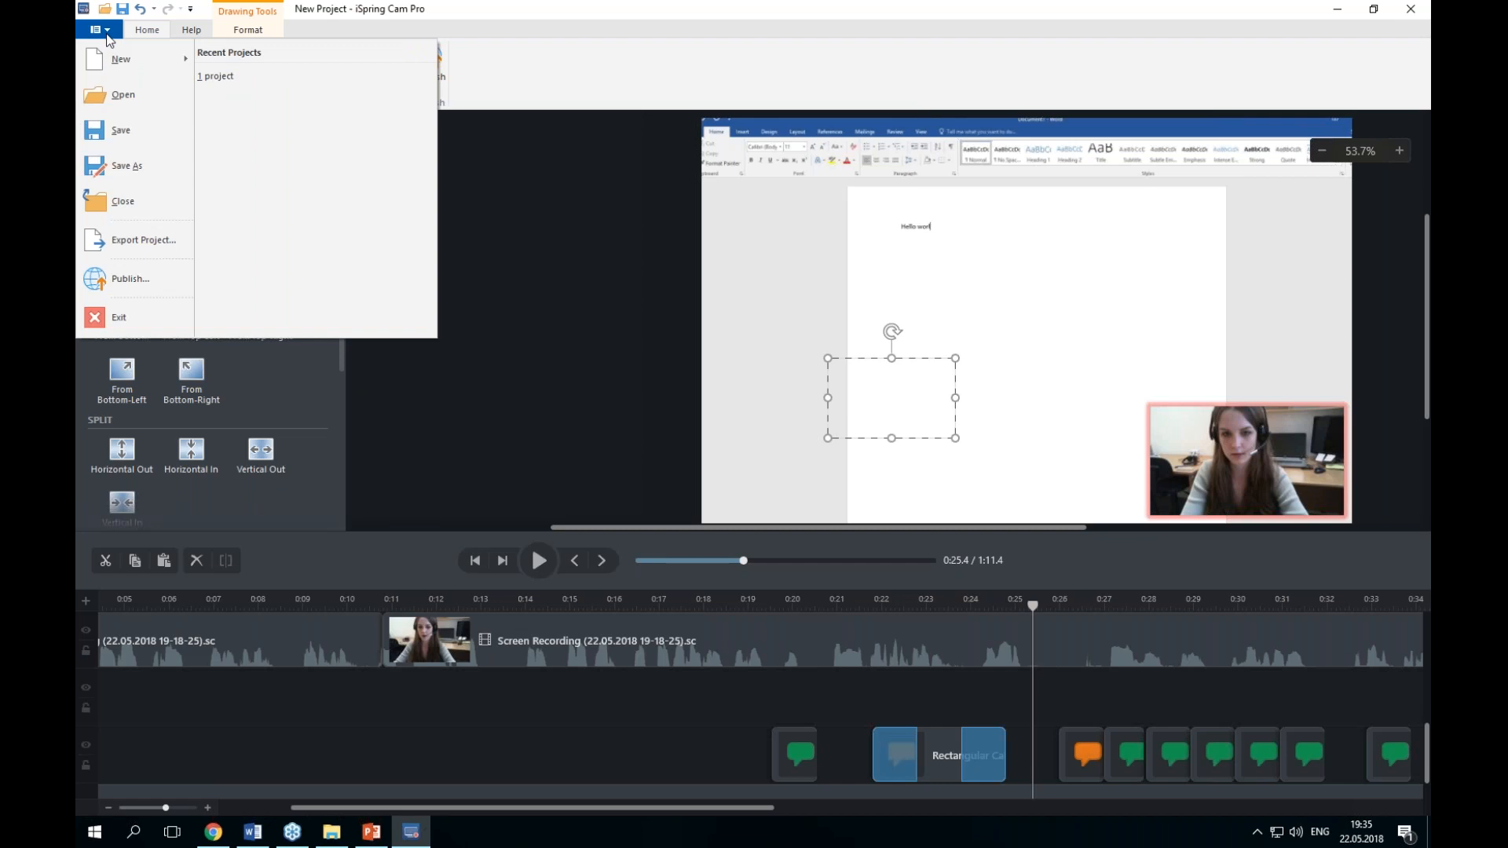
pyautogui.click(150, 169)
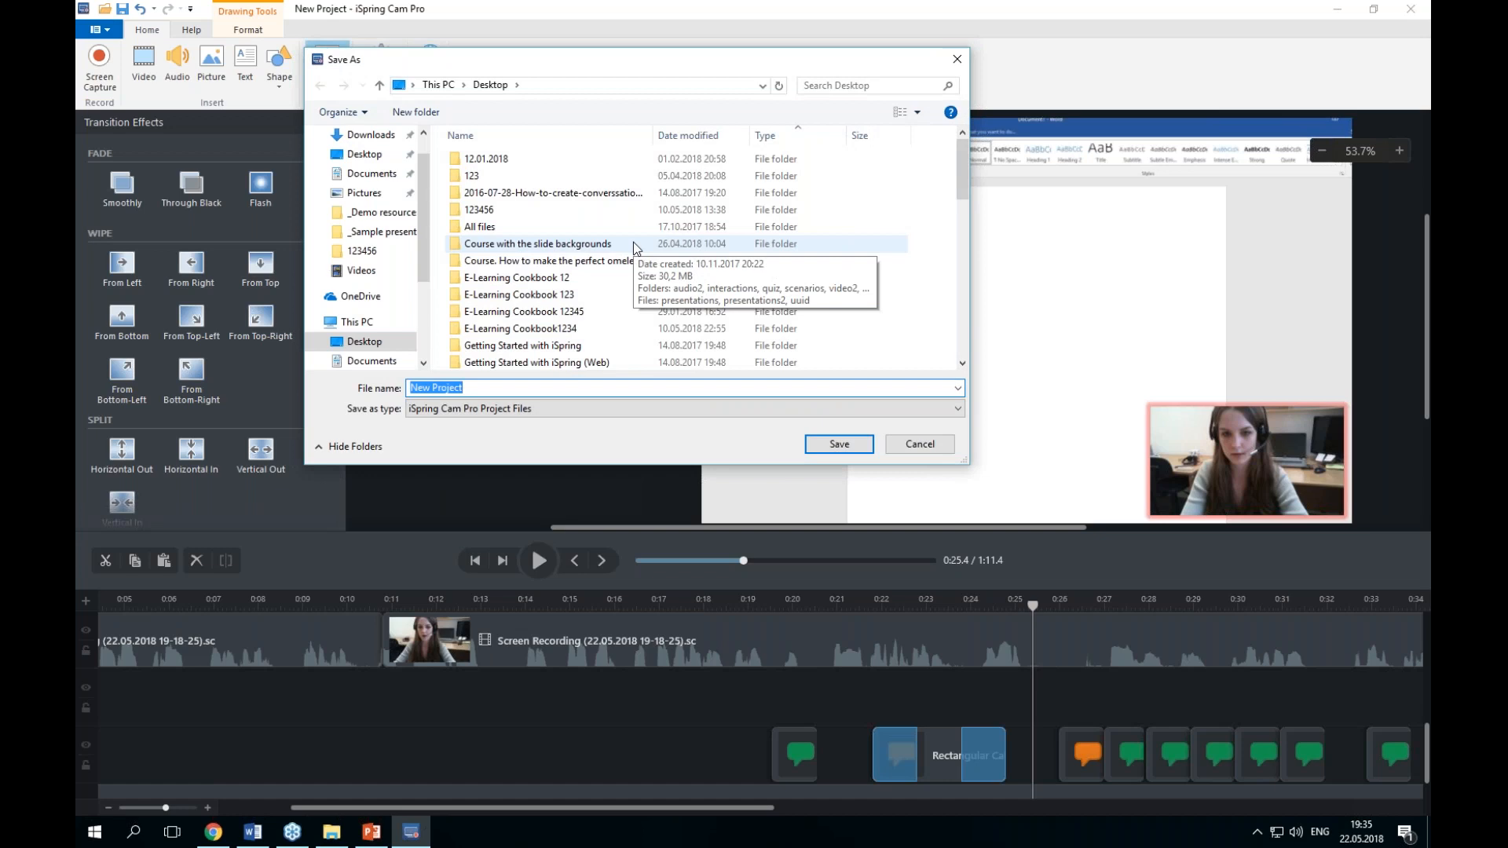
pyautogui.click(483, 407)
pyautogui.click(483, 425)
pyautogui.click(911, 450)
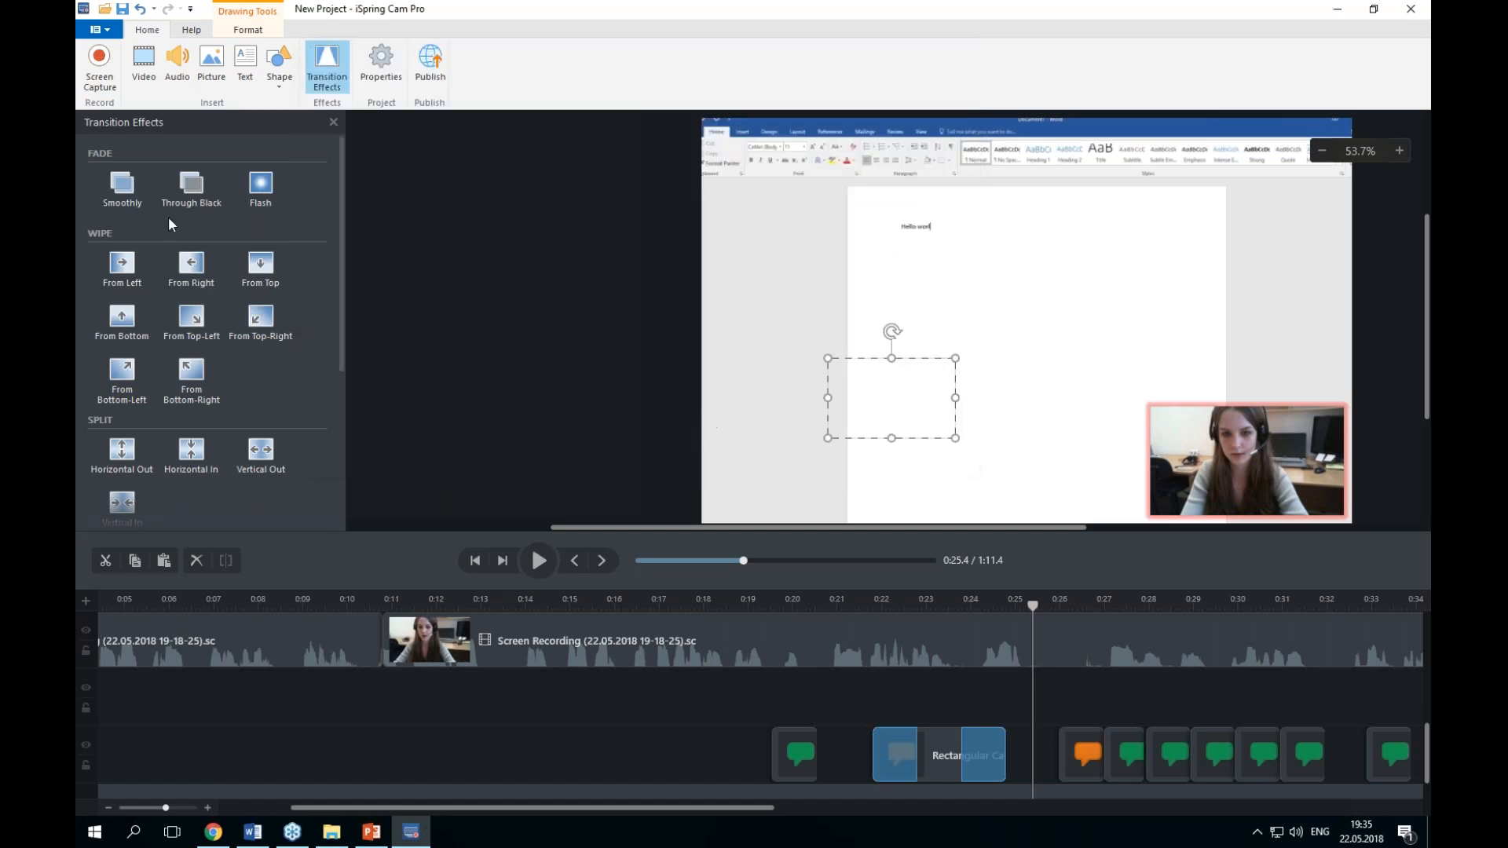
pyautogui.click(102, 31)
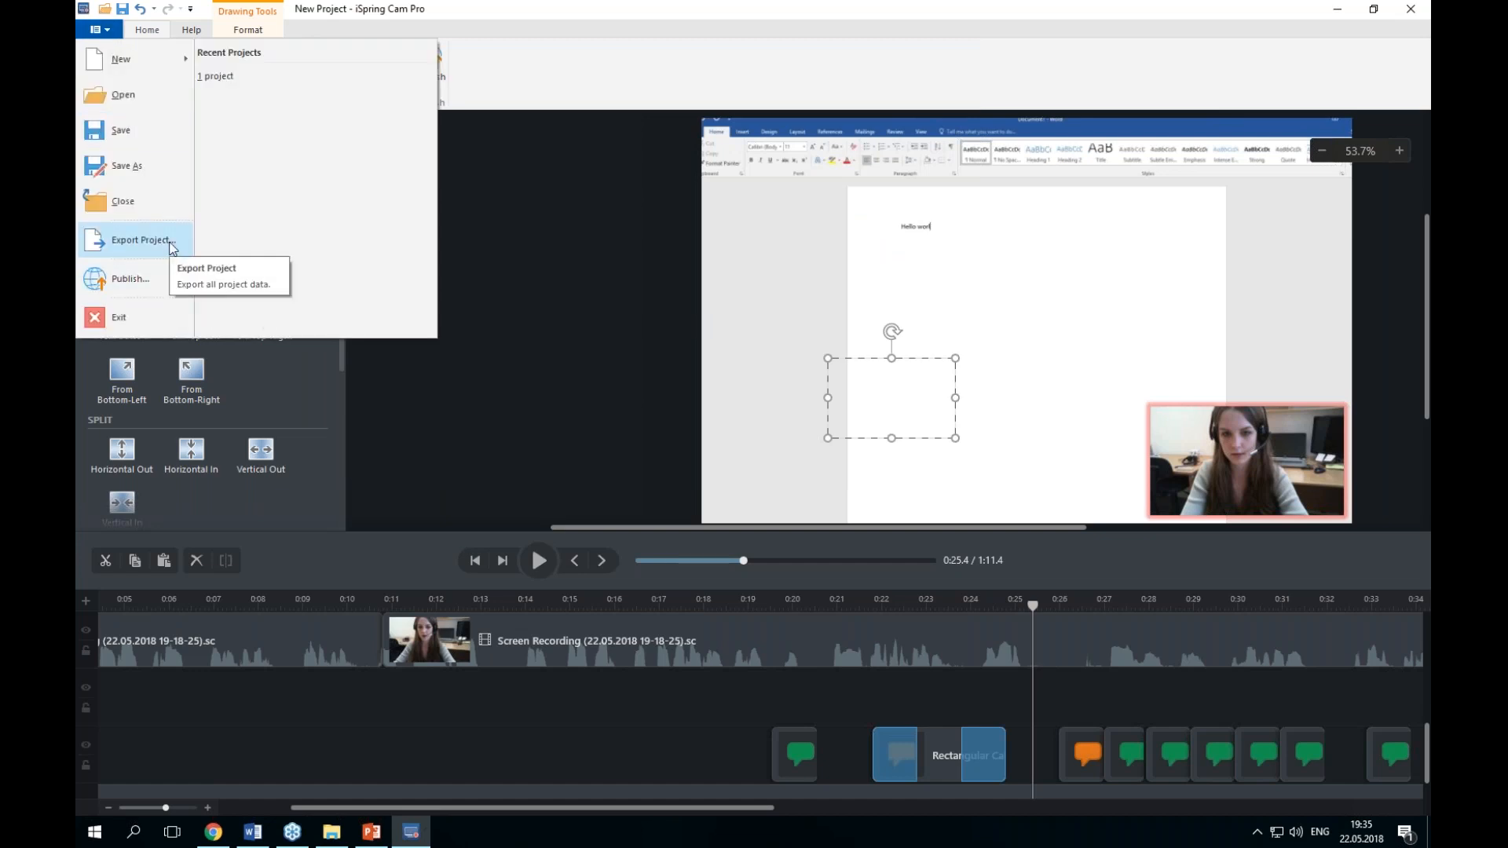
pyautogui.click(175, 245)
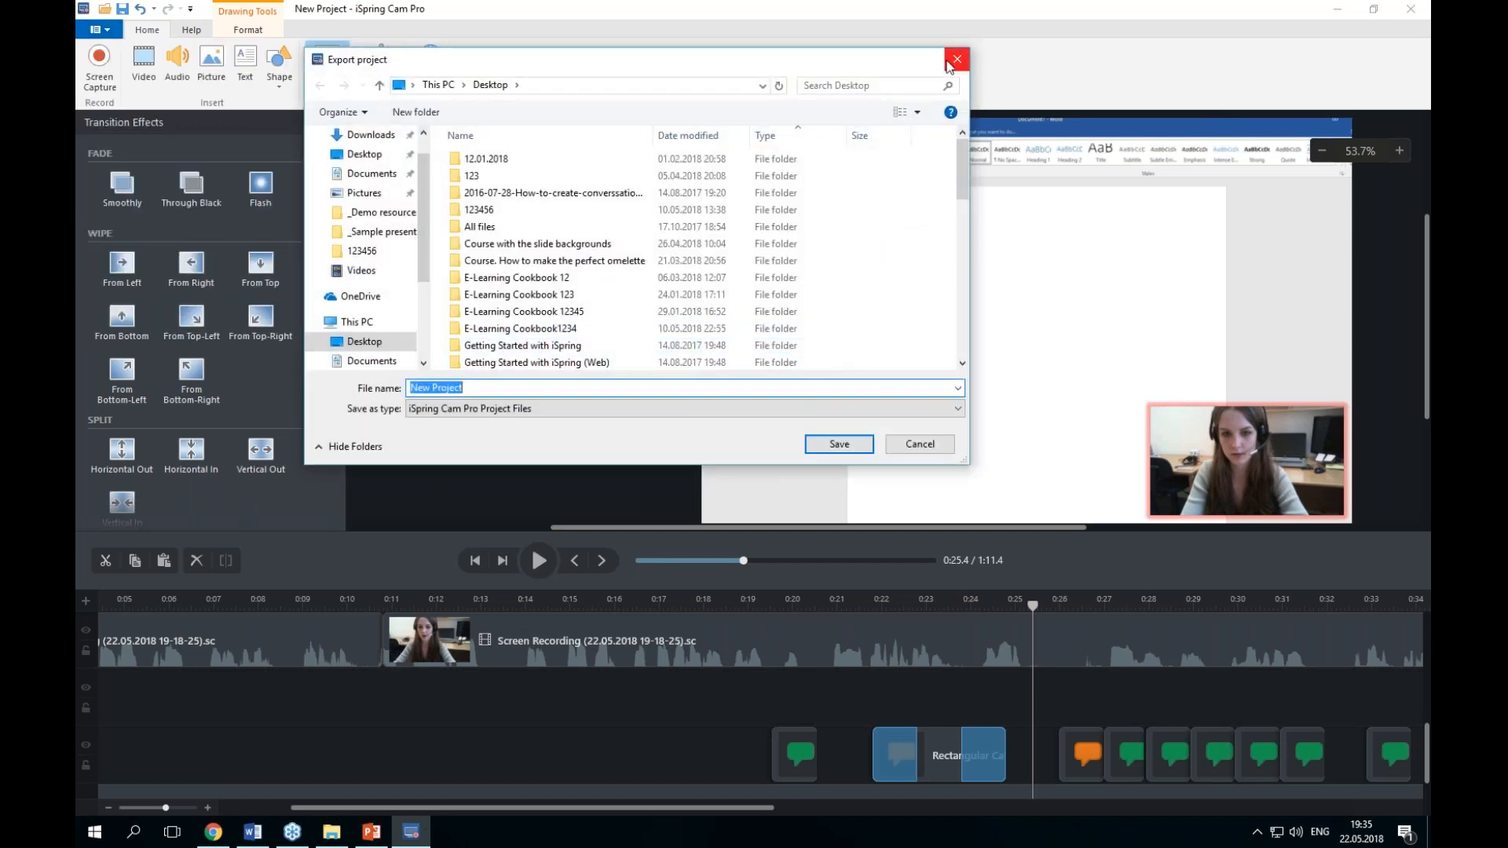
pyautogui.click(947, 67)
# Step: Open the publish dialog for My Computer and review the video size settings, closing them unchanged
pyautogui.click(97, 29)
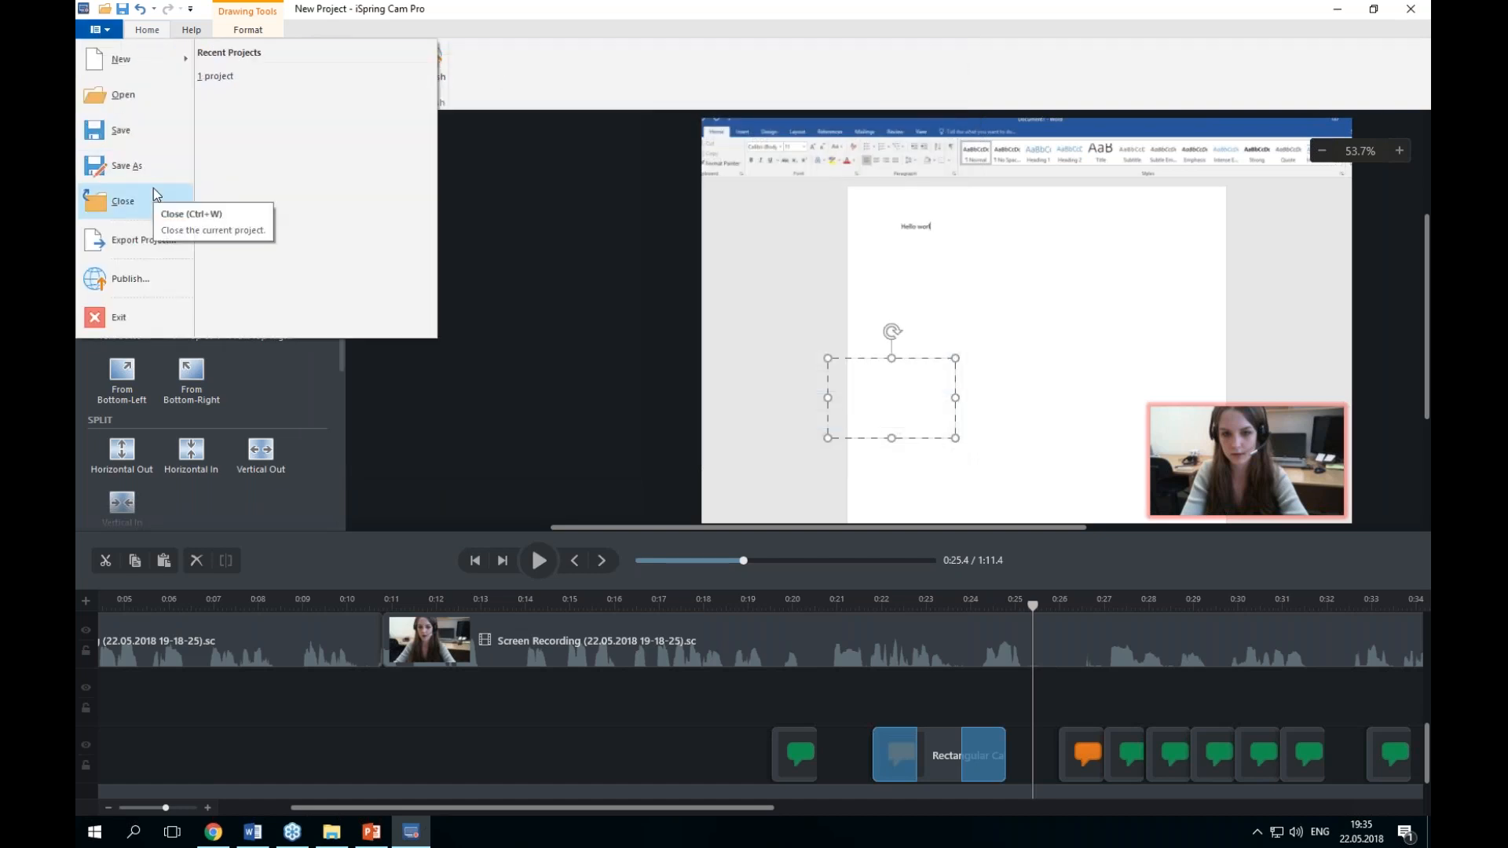
pyautogui.click(140, 281)
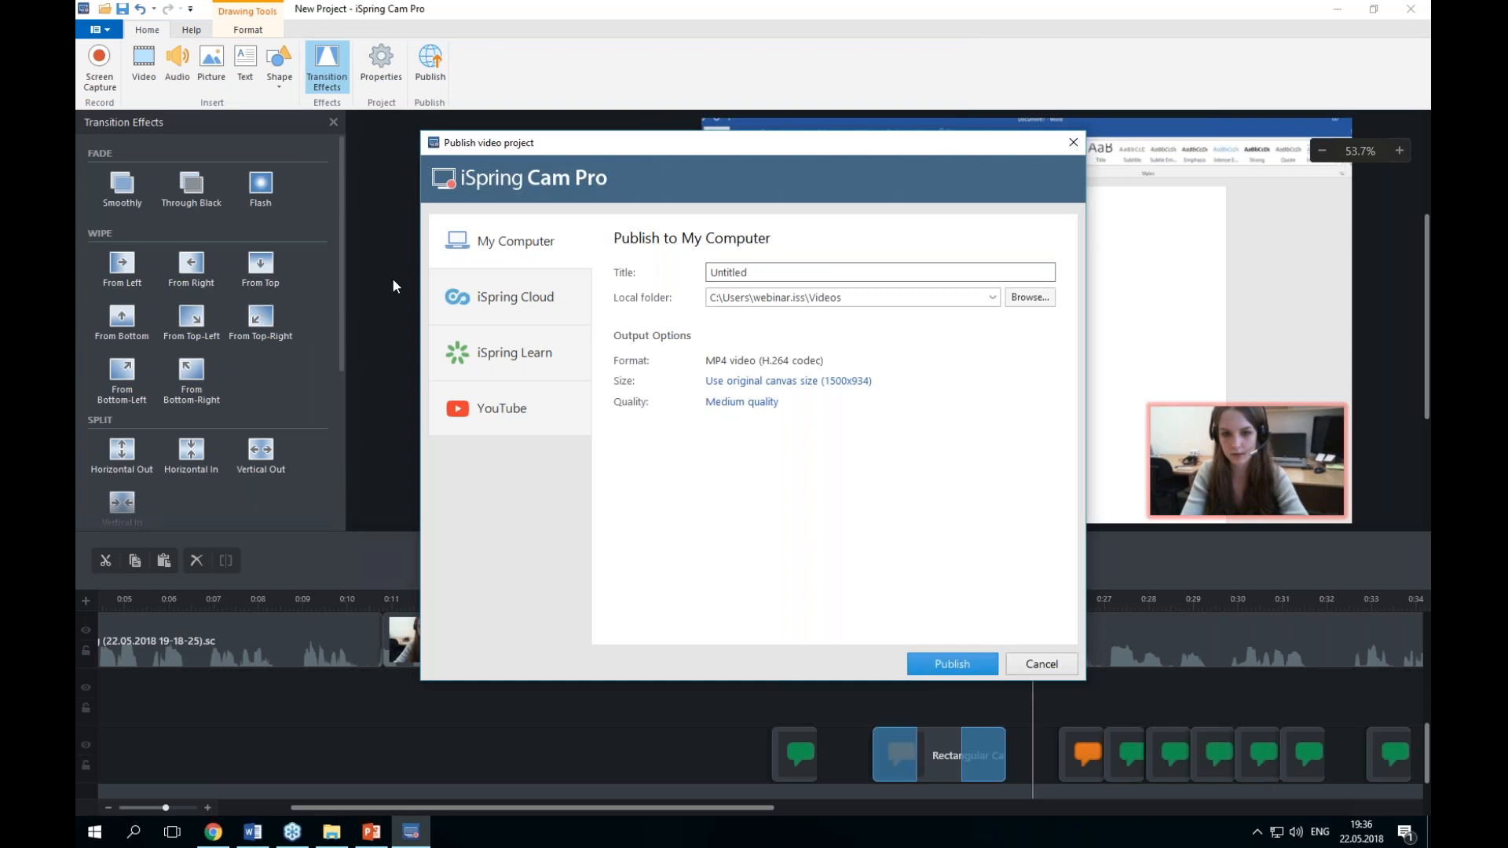
pyautogui.click(497, 246)
pyautogui.click(727, 366)
pyautogui.click(834, 394)
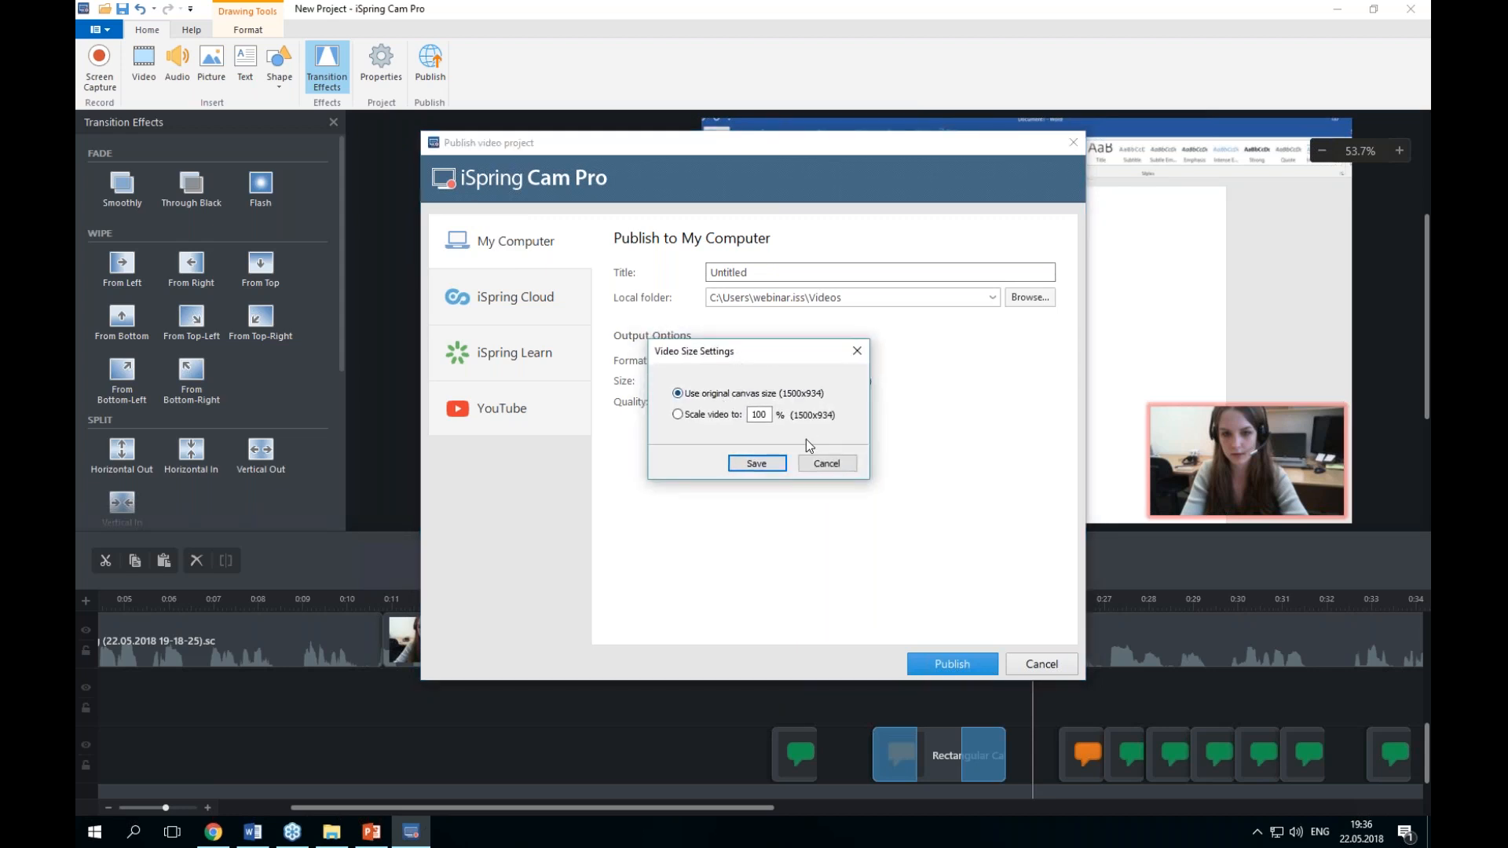
pyautogui.click(816, 459)
# Step: Set the publishing compression preset to High quality and save it
pyautogui.click(742, 402)
pyautogui.click(685, 330)
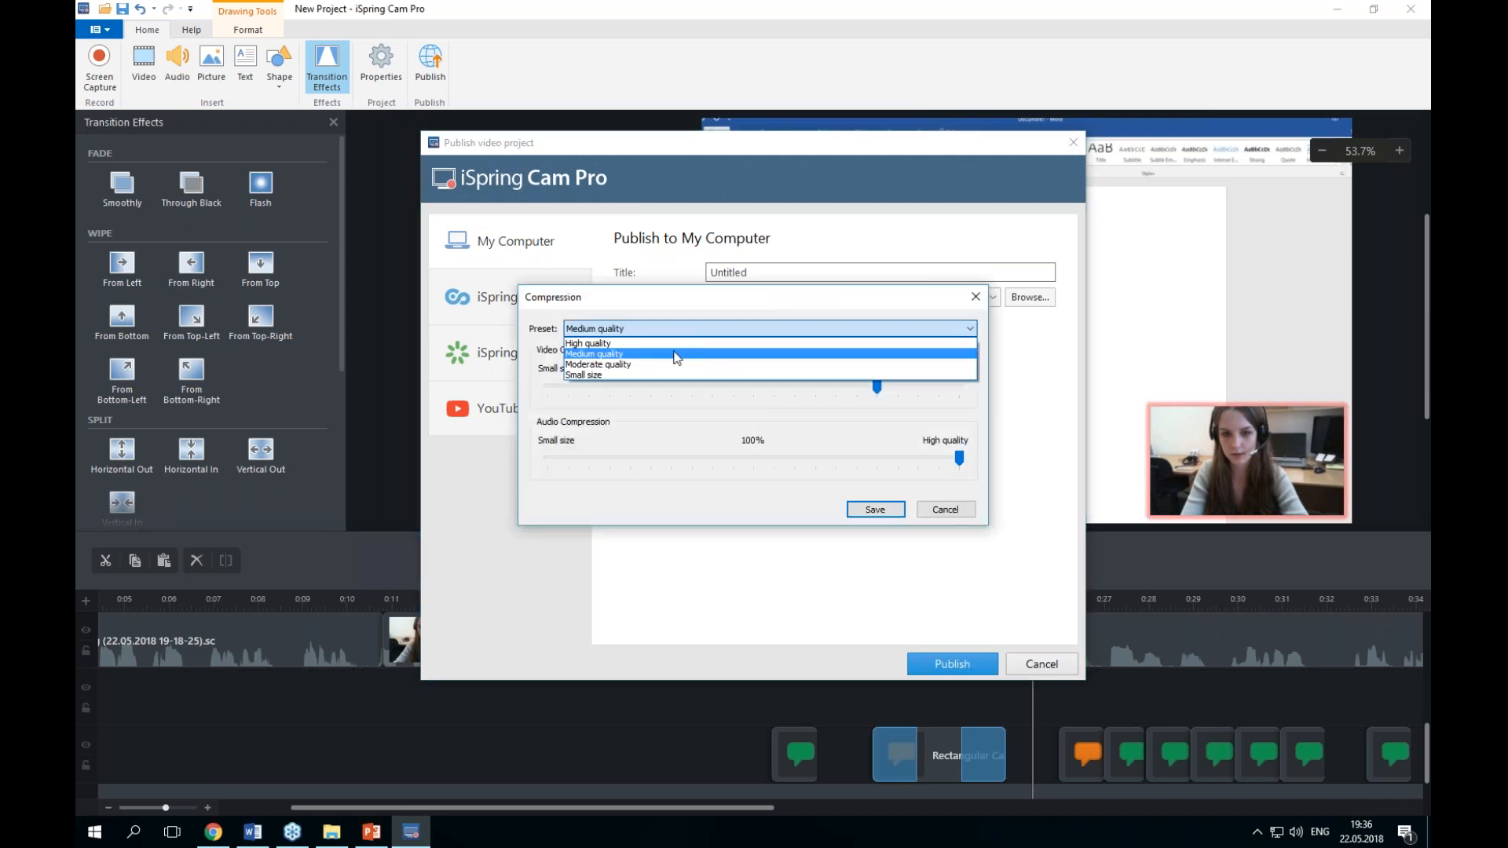
pyautogui.click(620, 343)
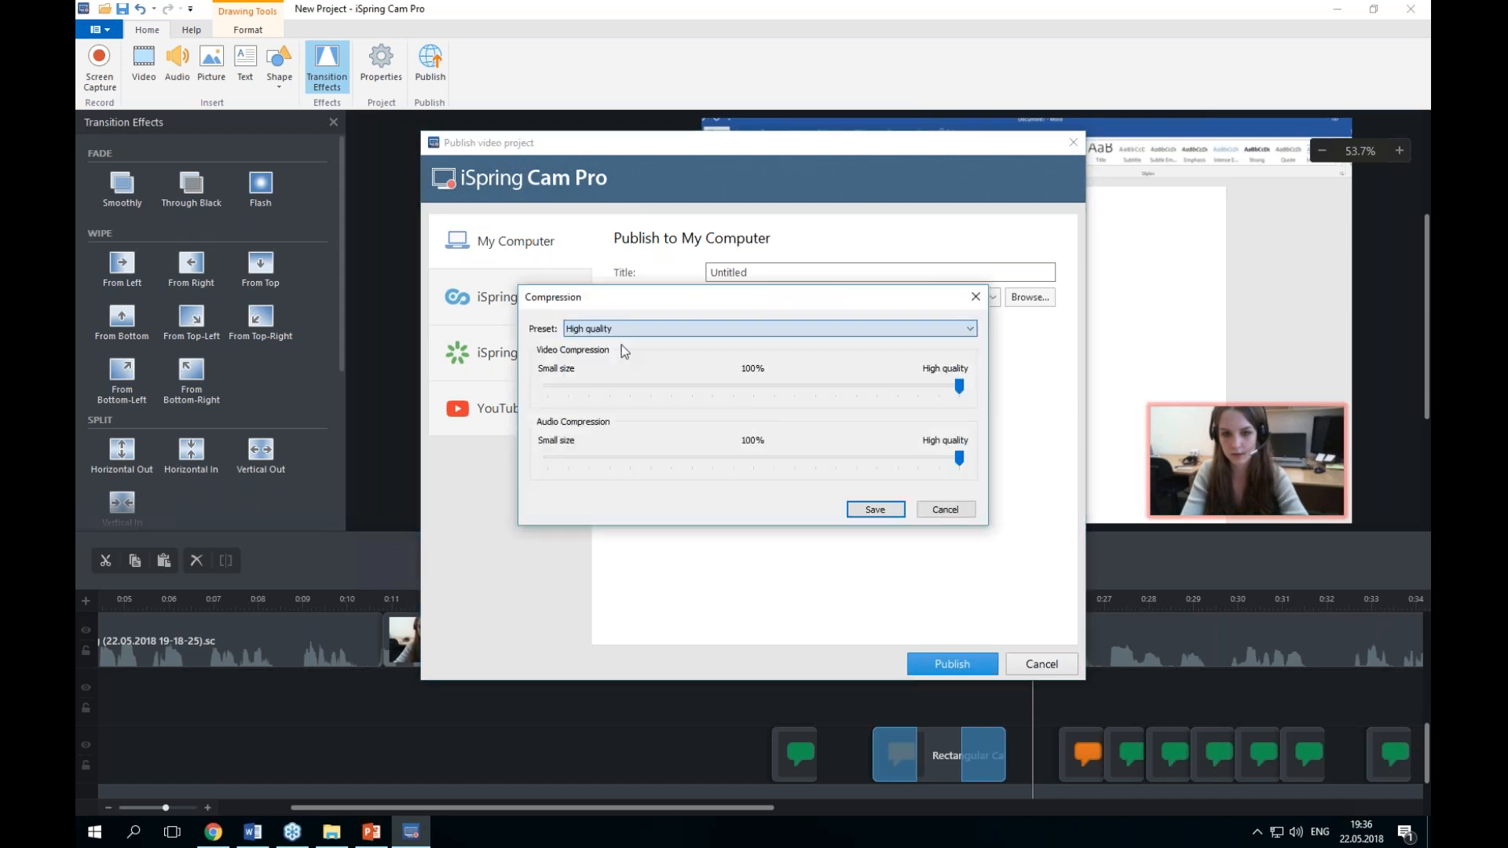
pyautogui.click(881, 510)
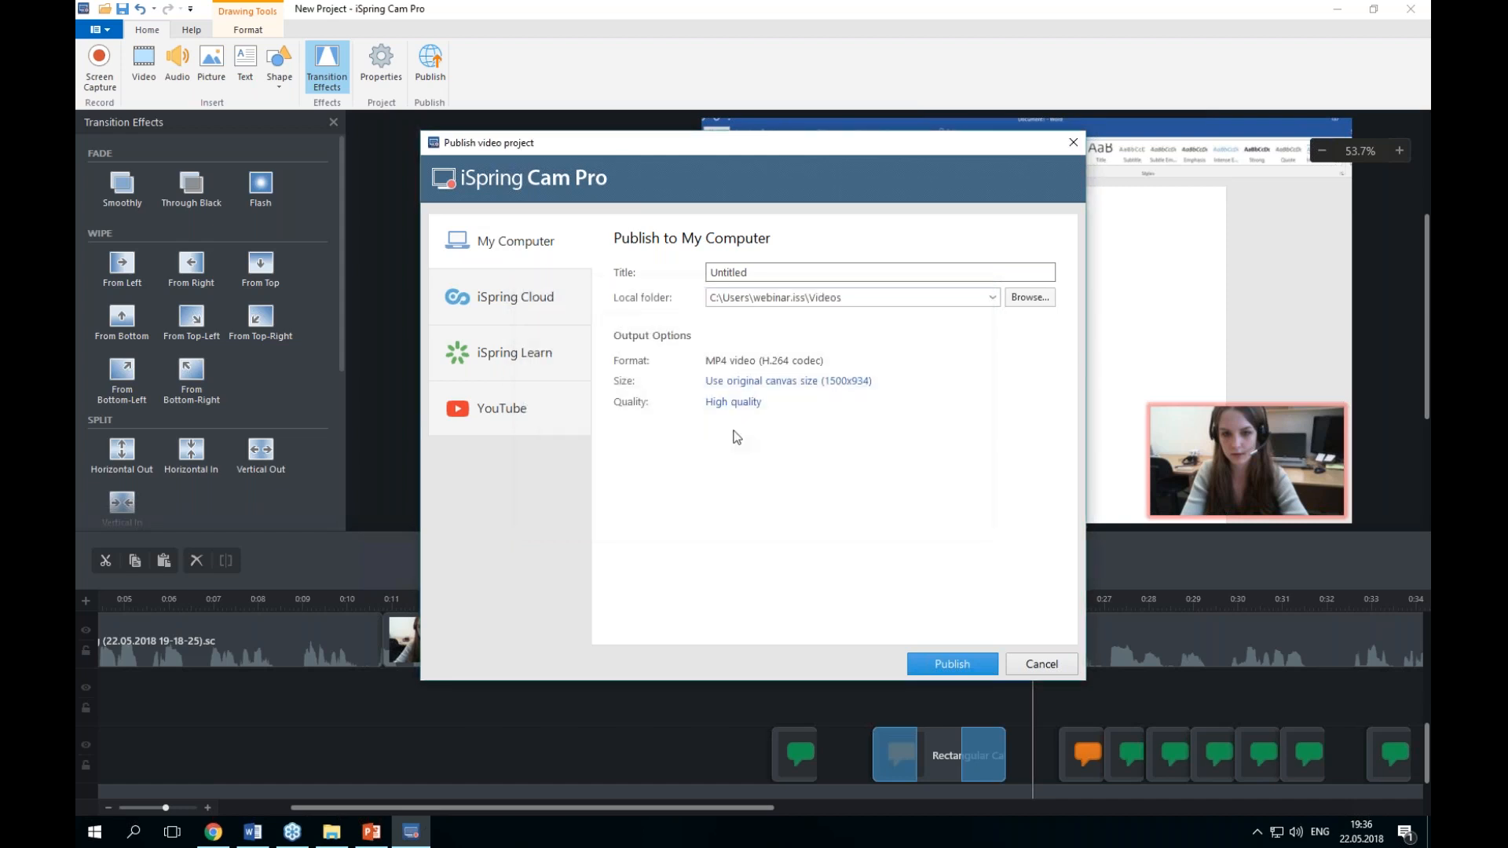
# Step: Review the iSpring Cloud and iSpring Learn publishing options, opening and cancelling the learning course details
pyautogui.click(541, 305)
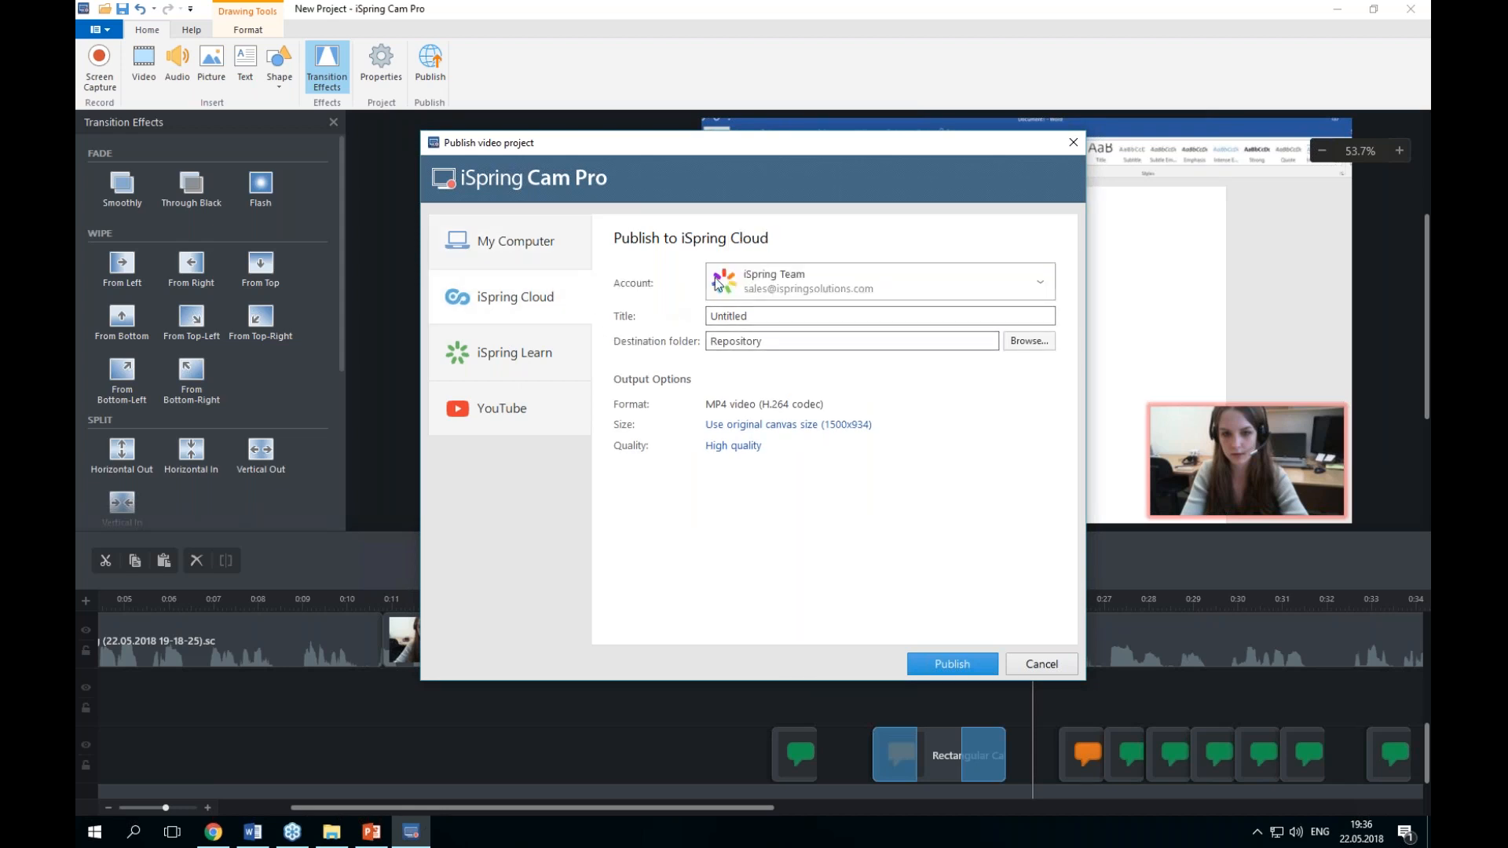
pyautogui.doubleClick(756, 318)
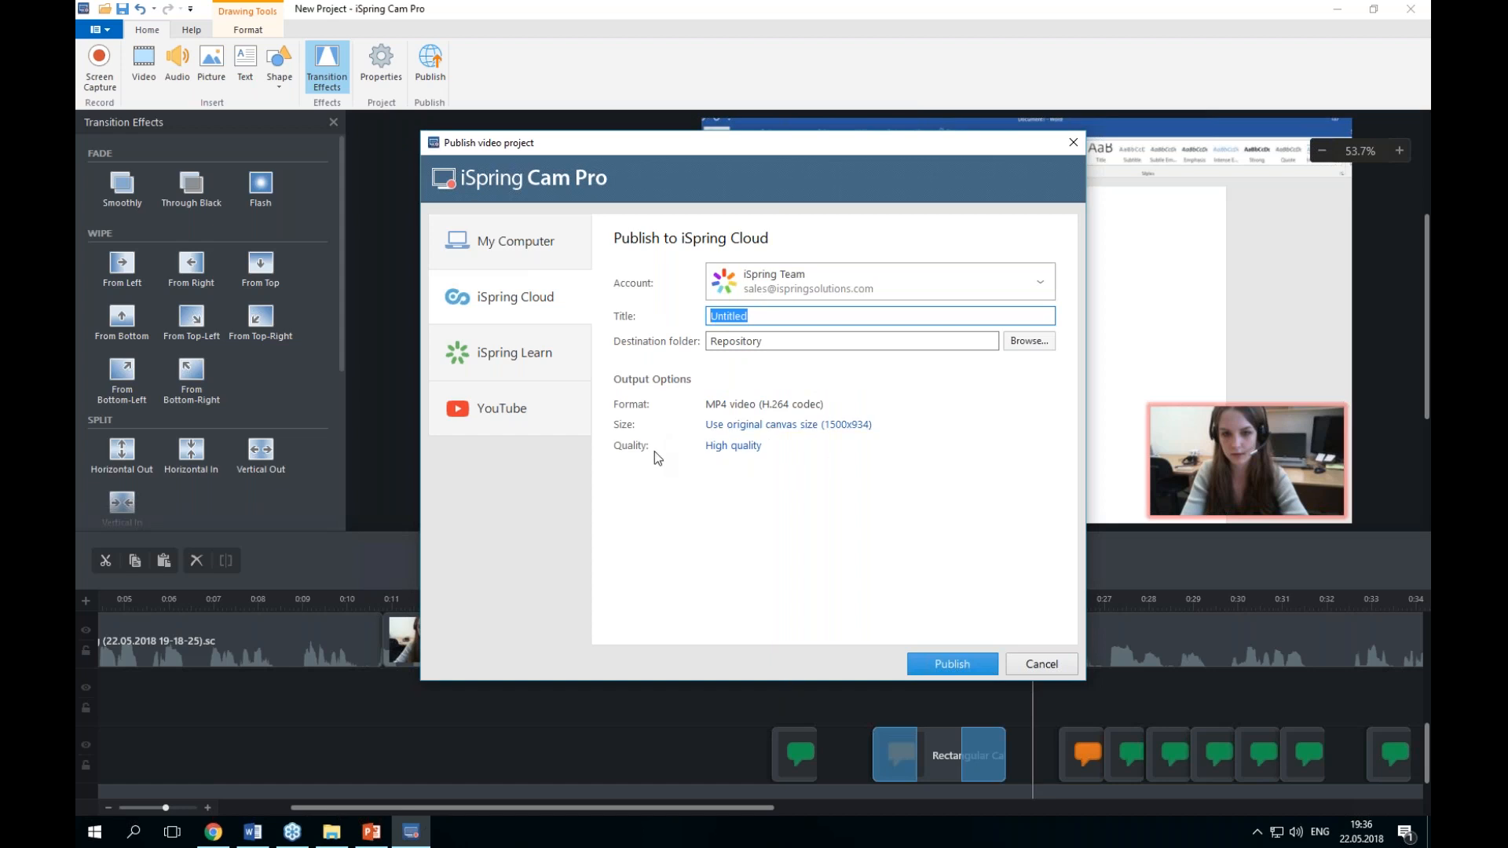
pyautogui.click(518, 365)
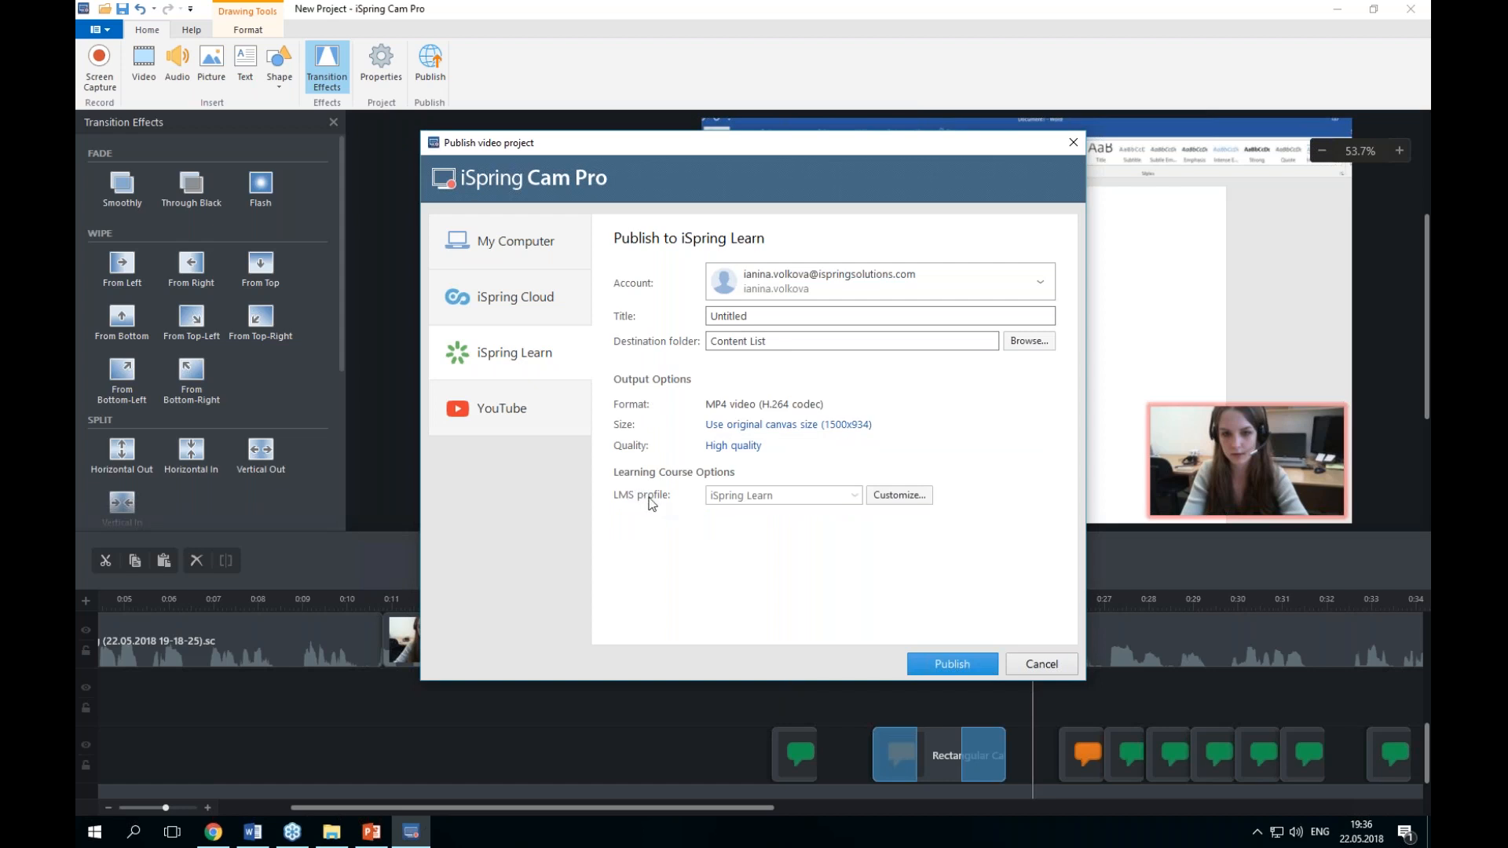
pyautogui.click(900, 496)
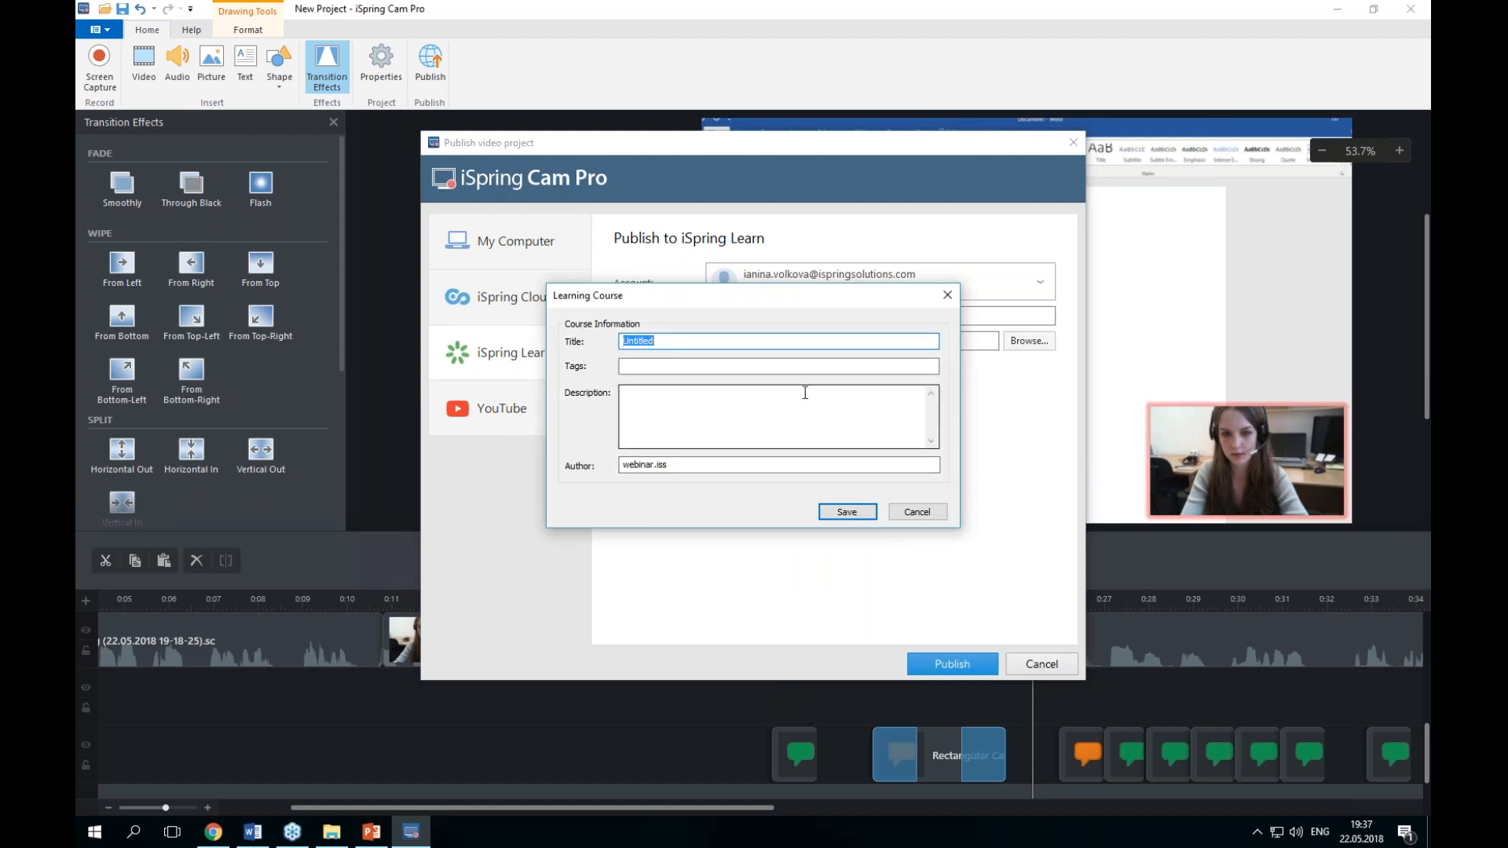
pyautogui.moveTo(692, 464); pyautogui.dragTo(621, 467)
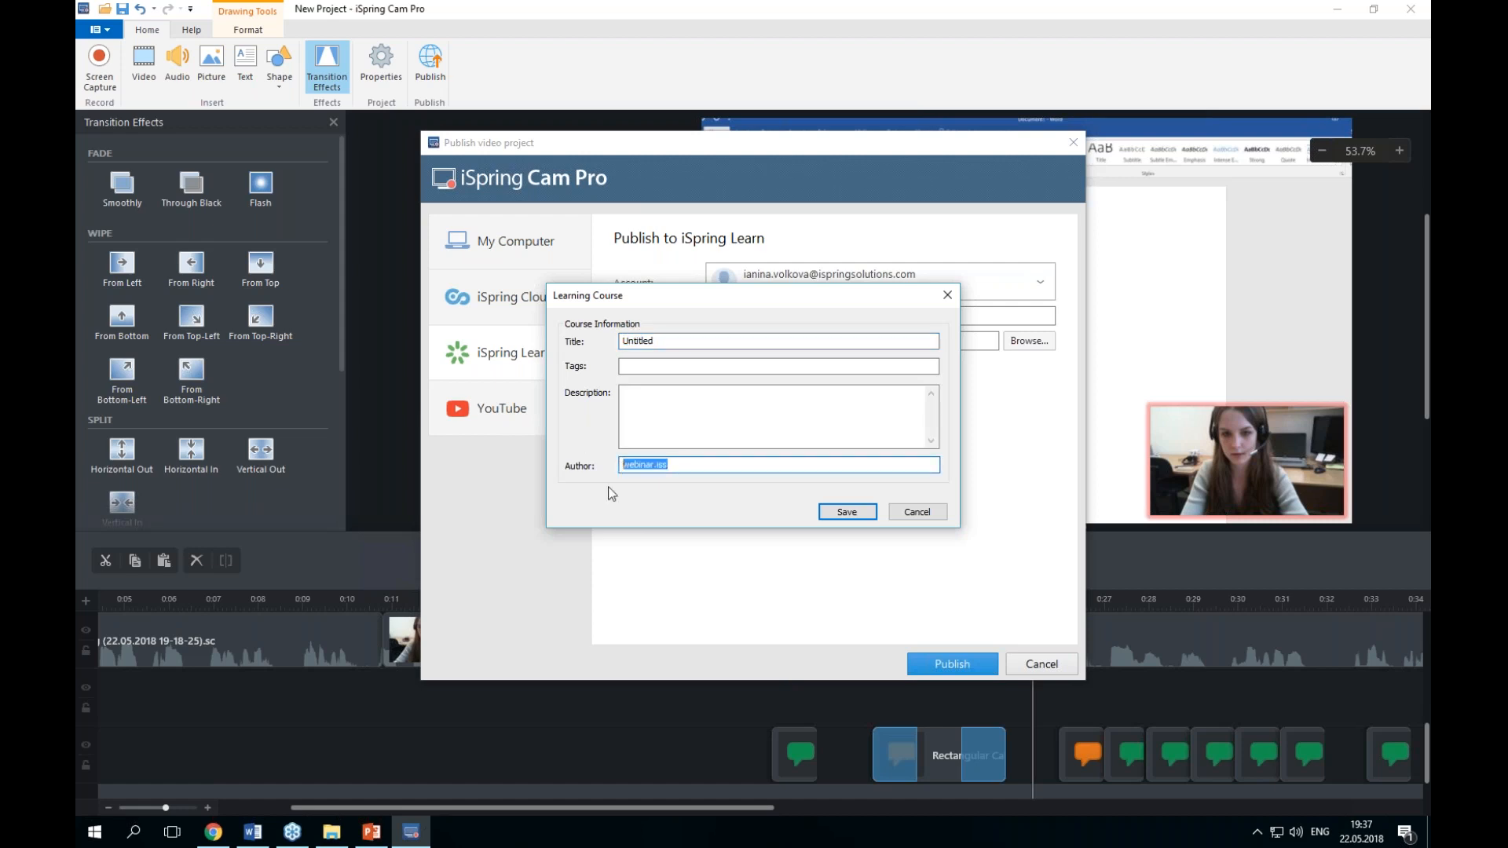
pyautogui.click(915, 515)
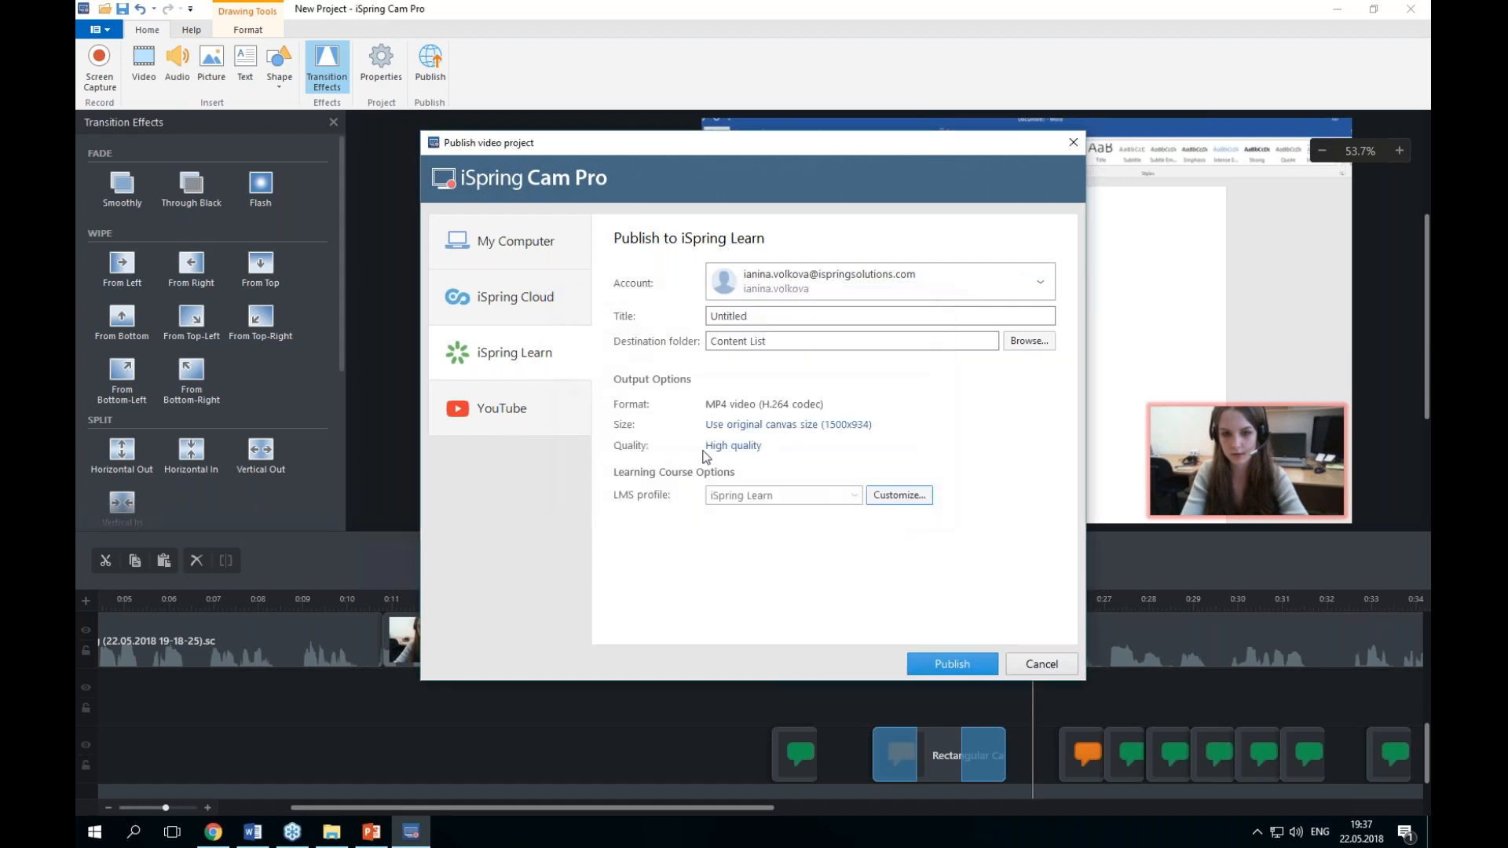
# Step: Review the YouTube publishing options and permission choices, and close the publish dialog
pyautogui.click(516, 418)
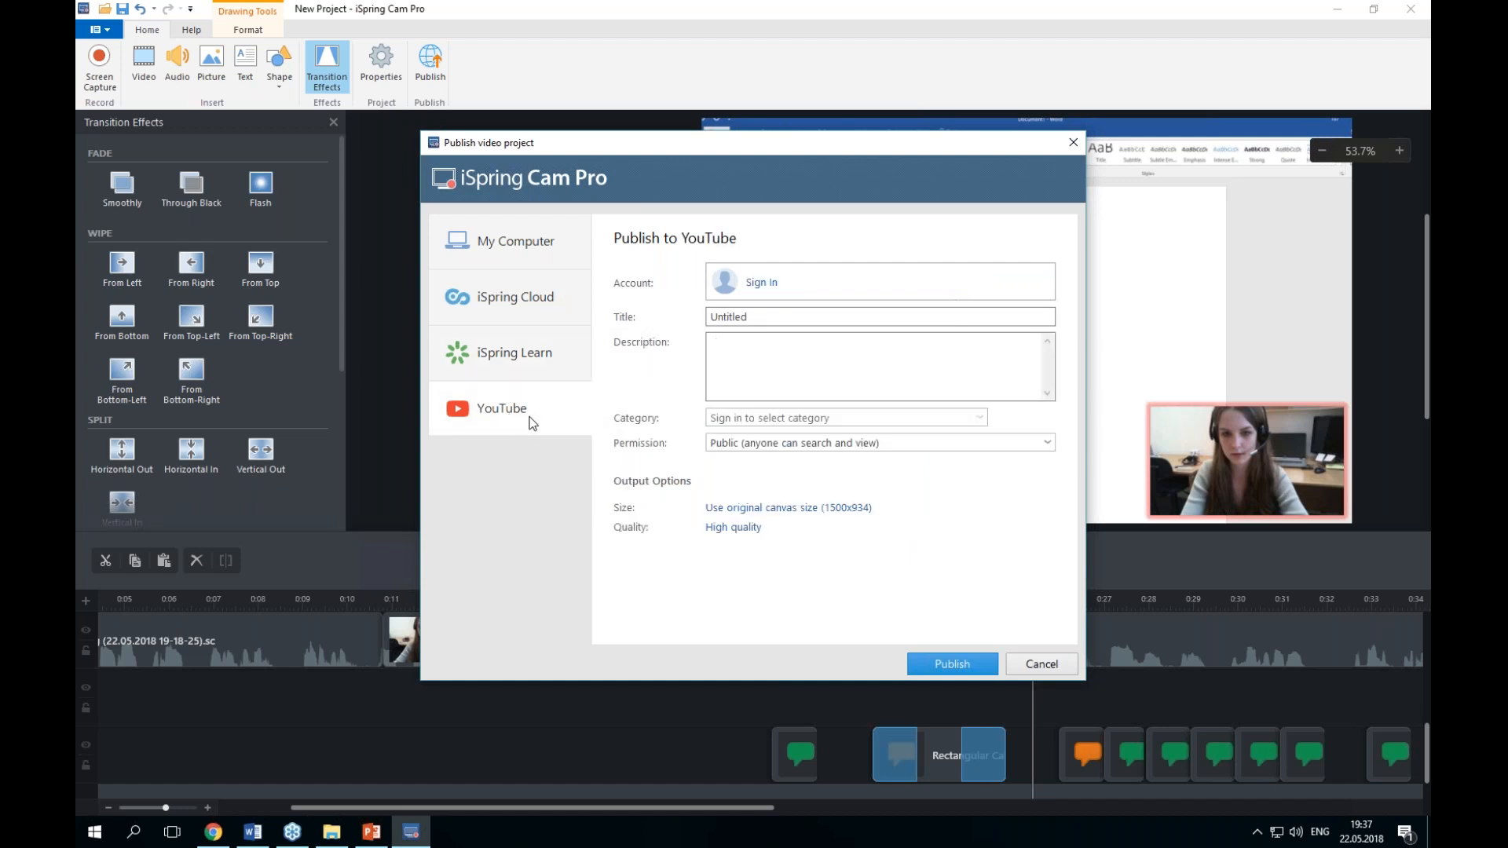
pyautogui.moveTo(766, 318); pyautogui.dragTo(677, 318)
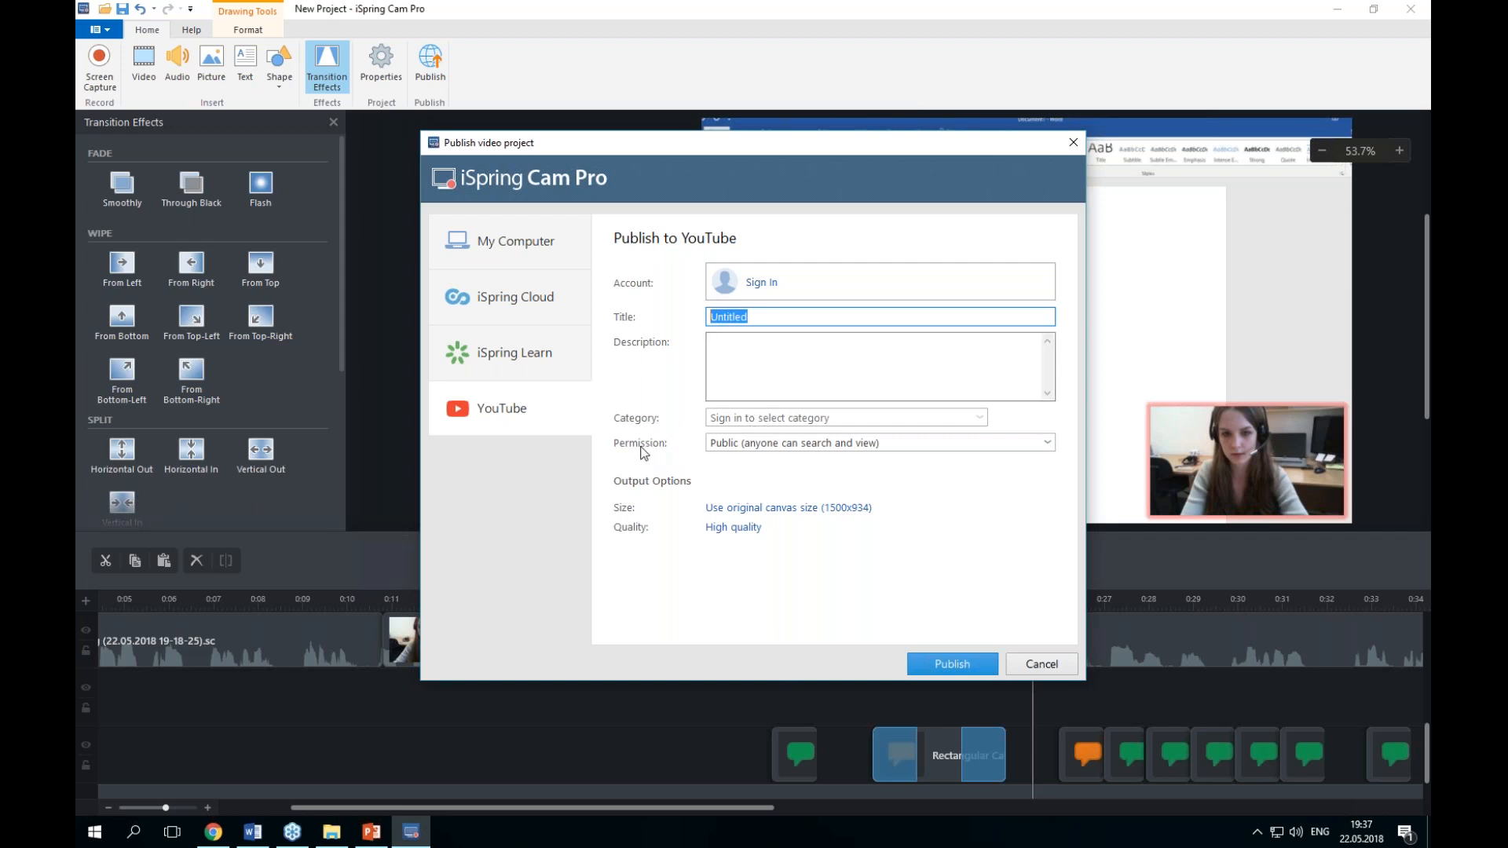
pyautogui.click(771, 444)
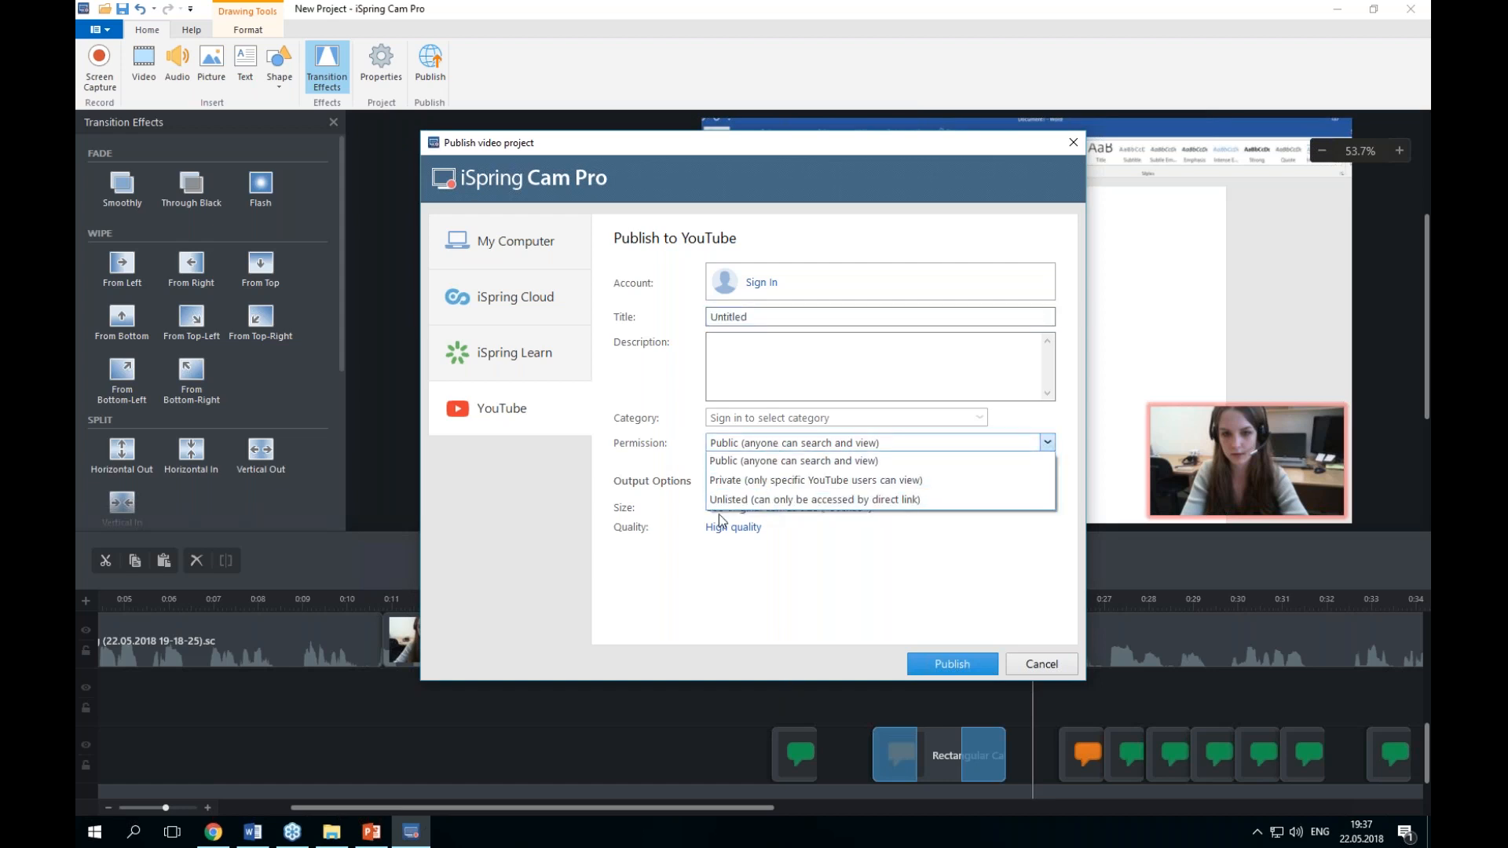
pyautogui.click(653, 469)
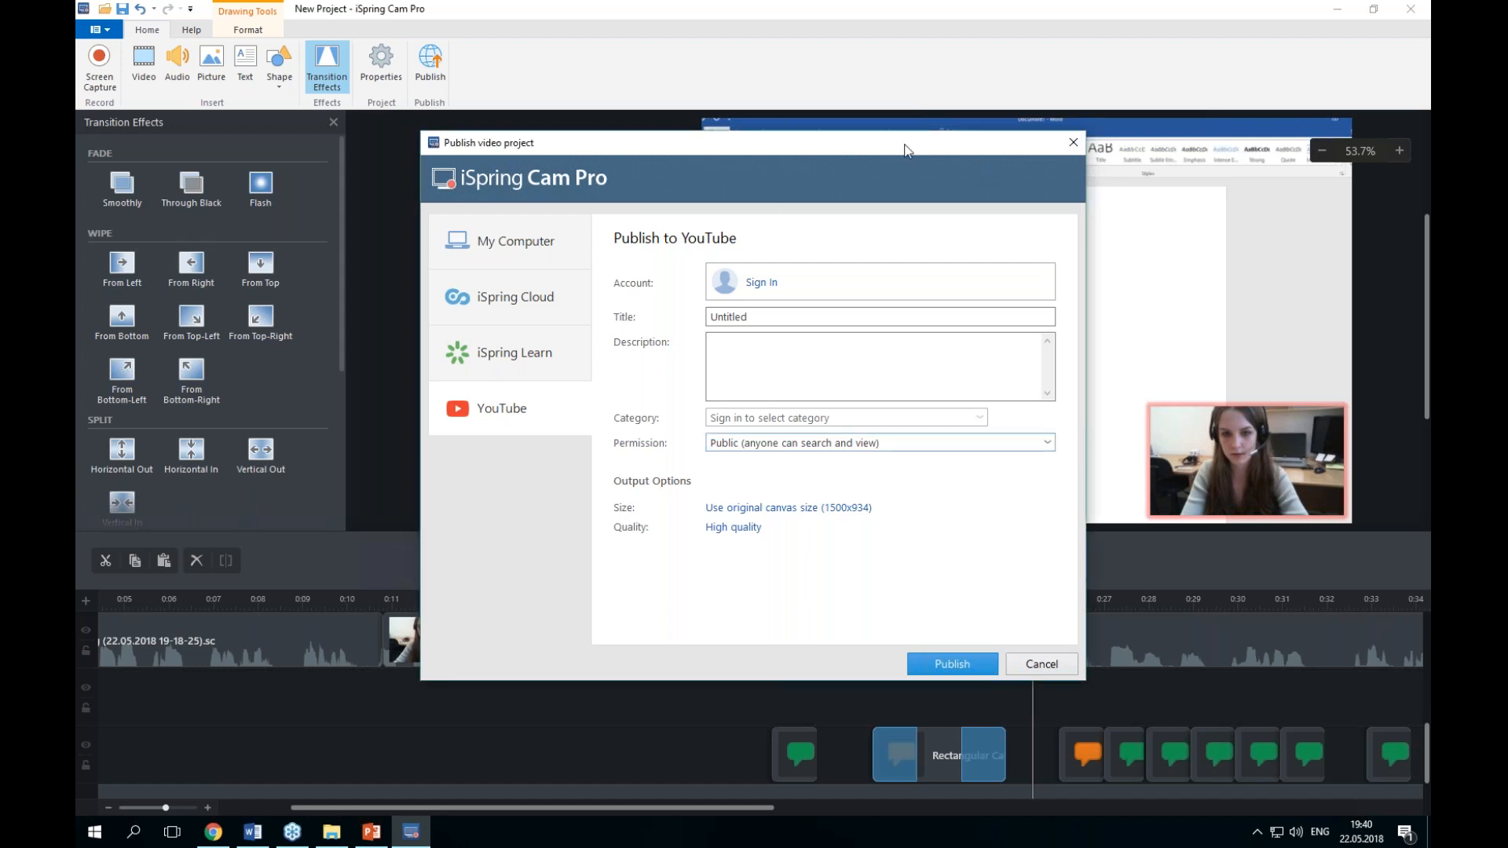
pyautogui.moveTo(907, 149); pyautogui.dragTo(815, 139)
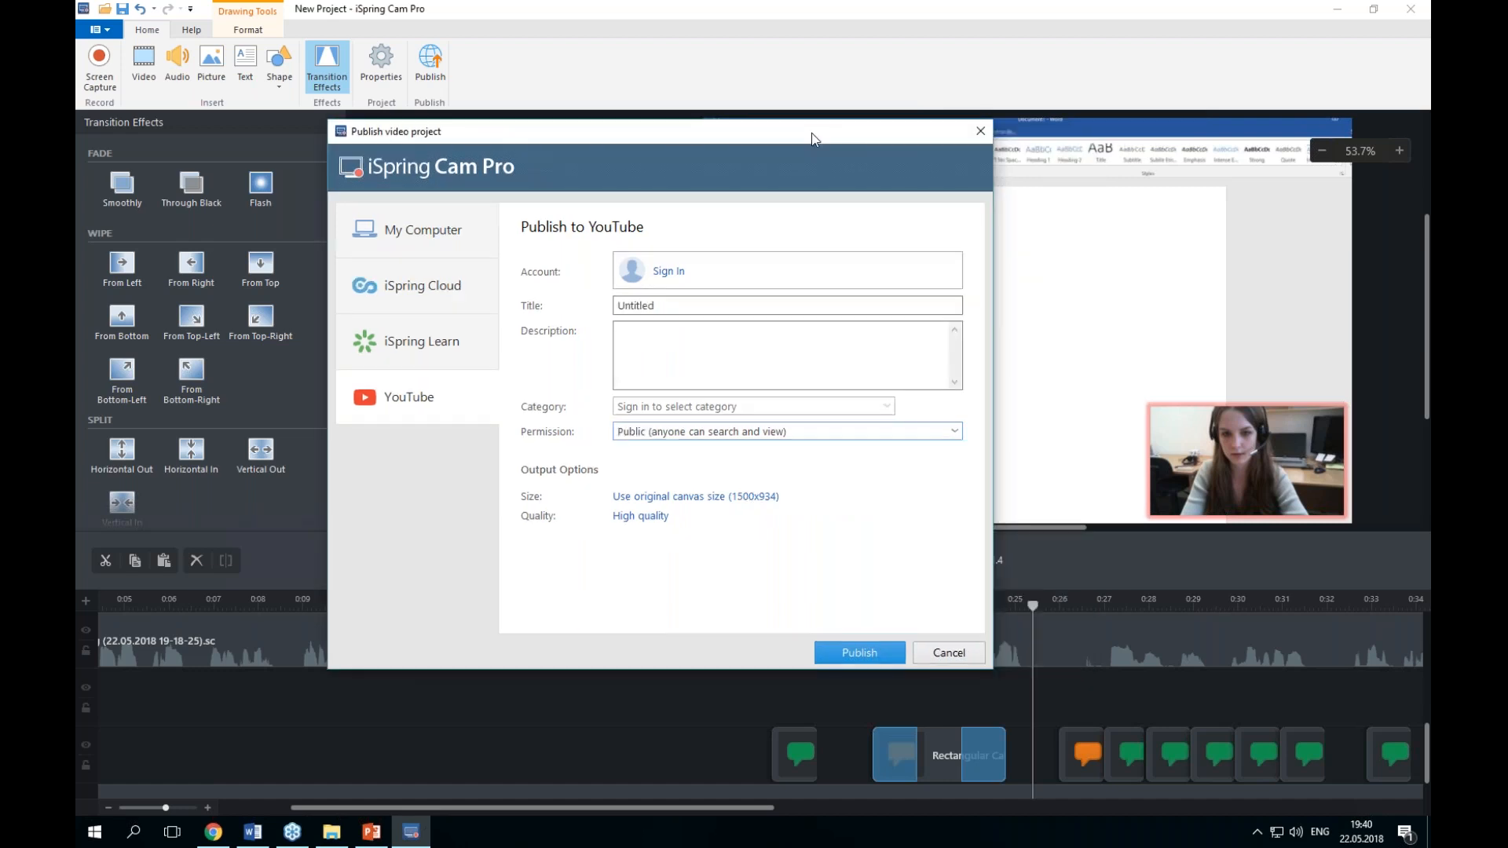
pyautogui.click(979, 135)
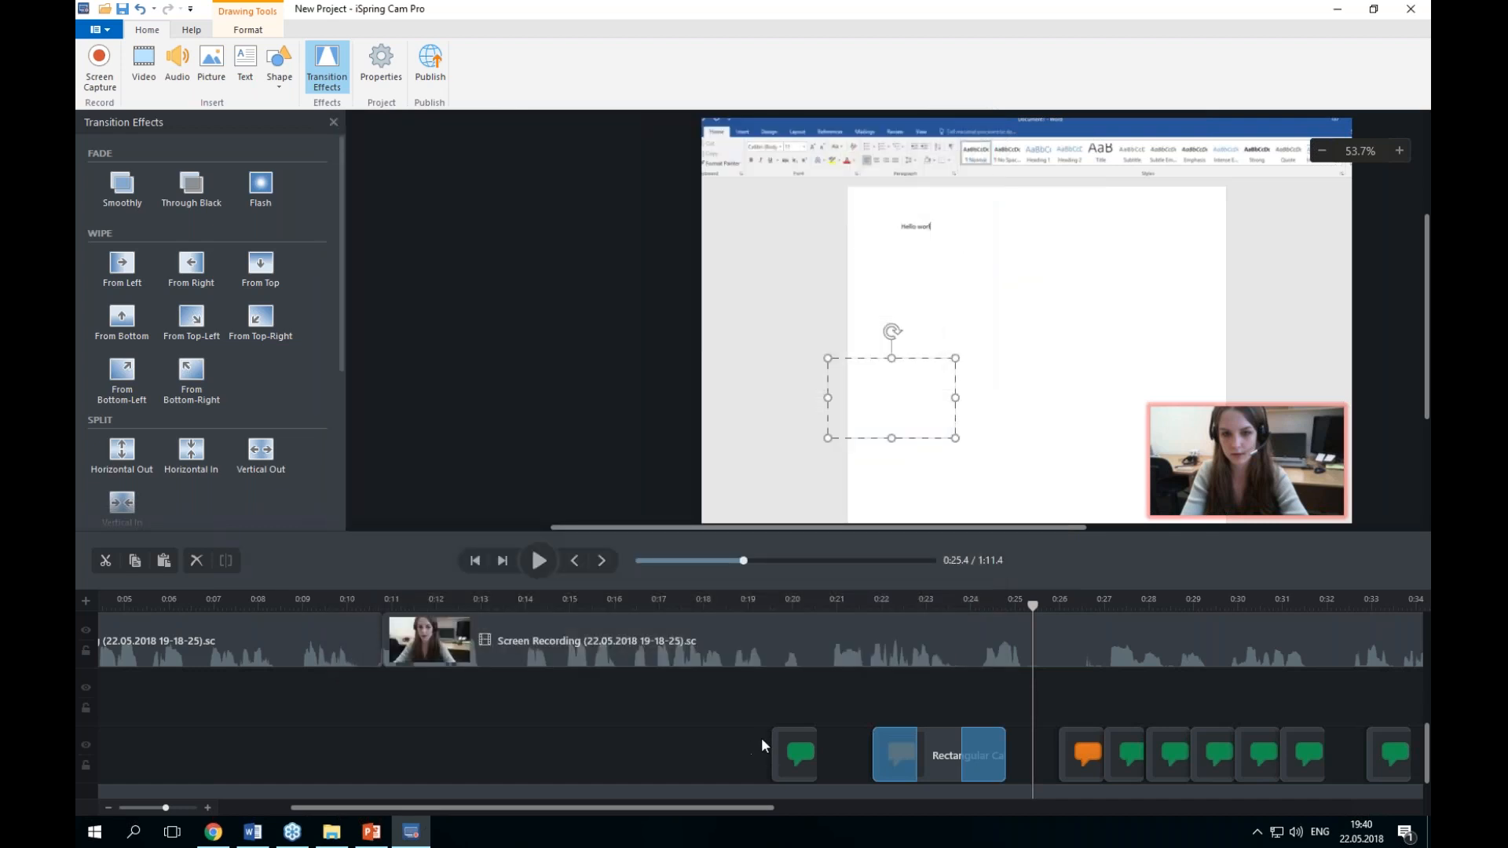
# Step: Extend the green callout clip's start earlier on the timeline so it lasts 0:04.80
pyautogui.click(791, 752)
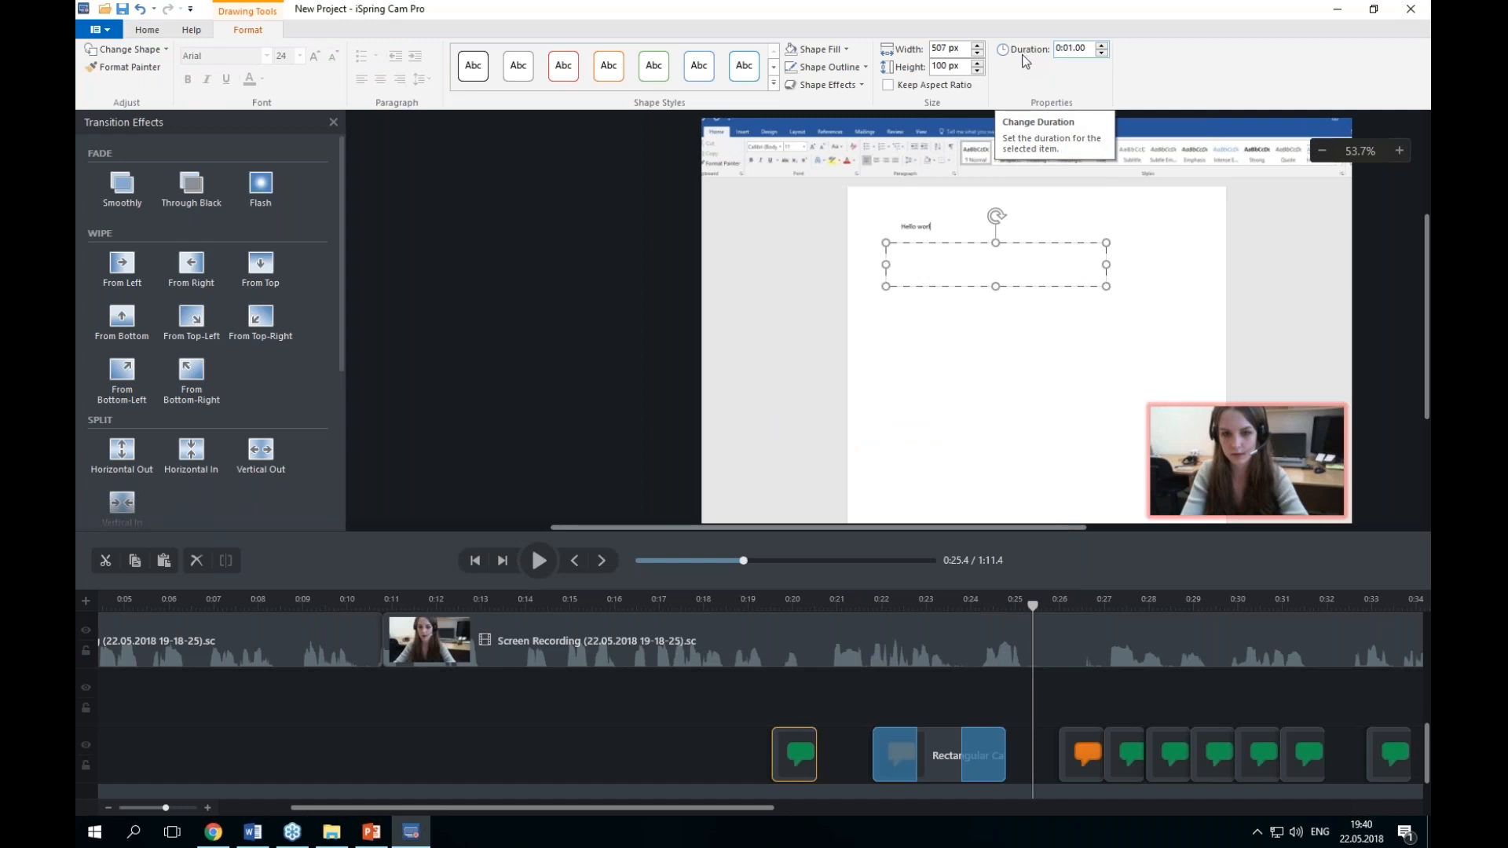
pyautogui.moveTo(1033, 605); pyautogui.dragTo(733, 605)
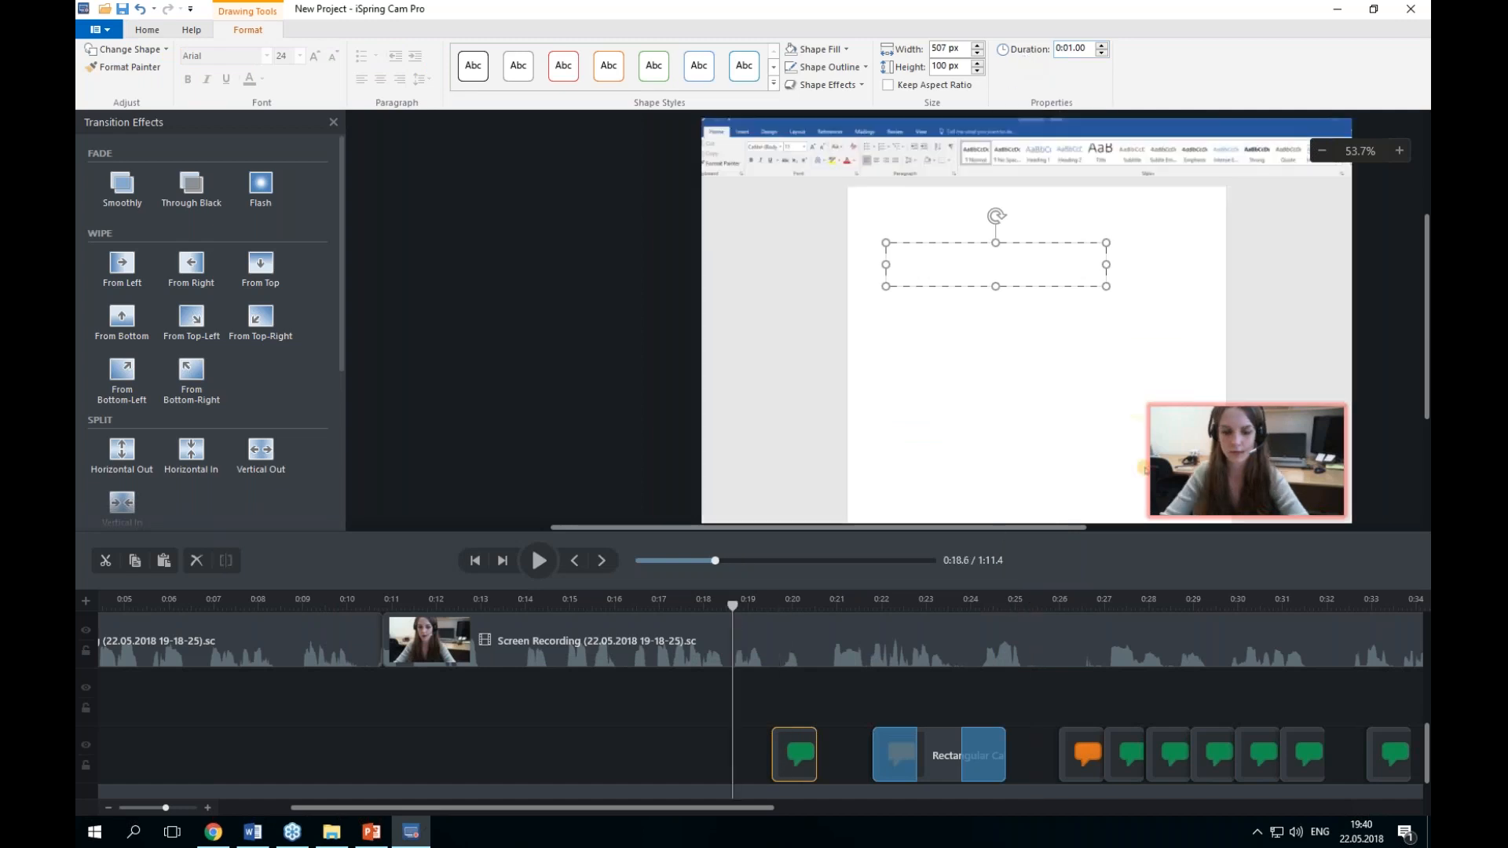
pyautogui.moveTo(774, 754); pyautogui.dragTo(603, 750)
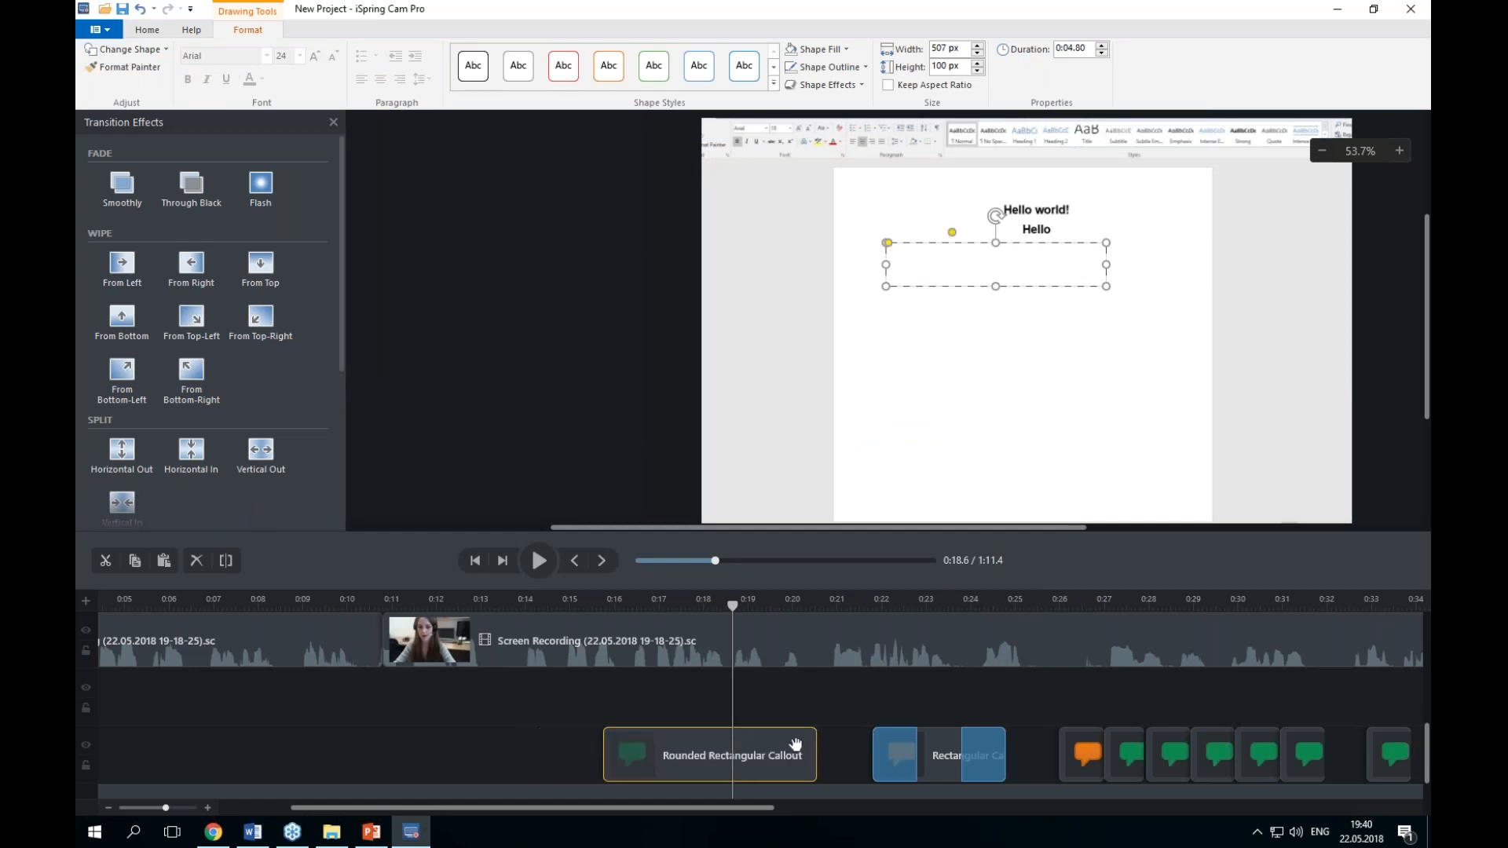
# Step: Play back the timeline from about 0:15 to preview the extended callout
pyautogui.click(592, 601)
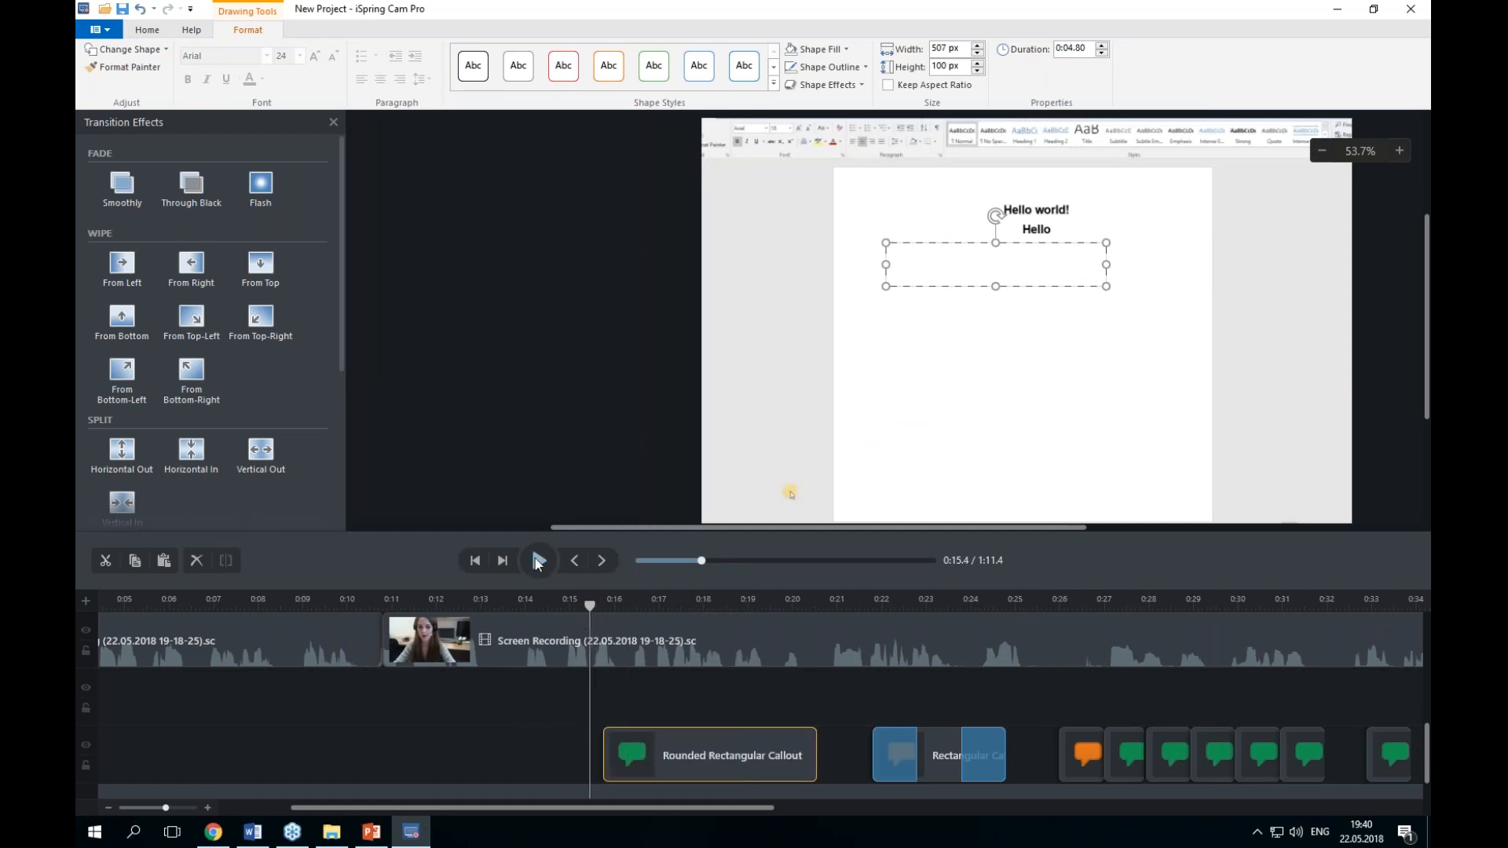
pyautogui.click(539, 560)
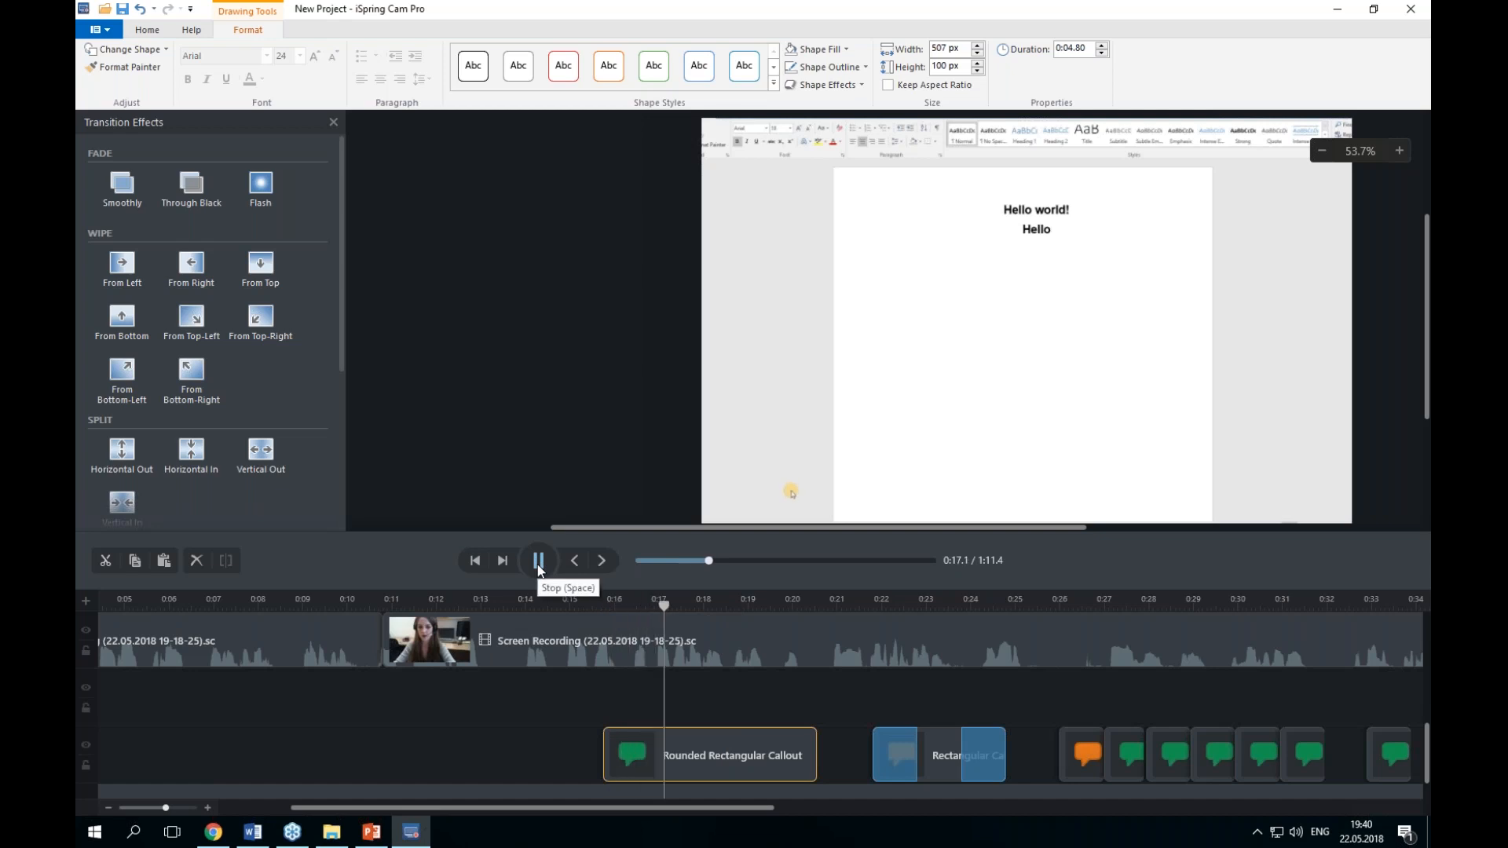
pyautogui.click(538, 560)
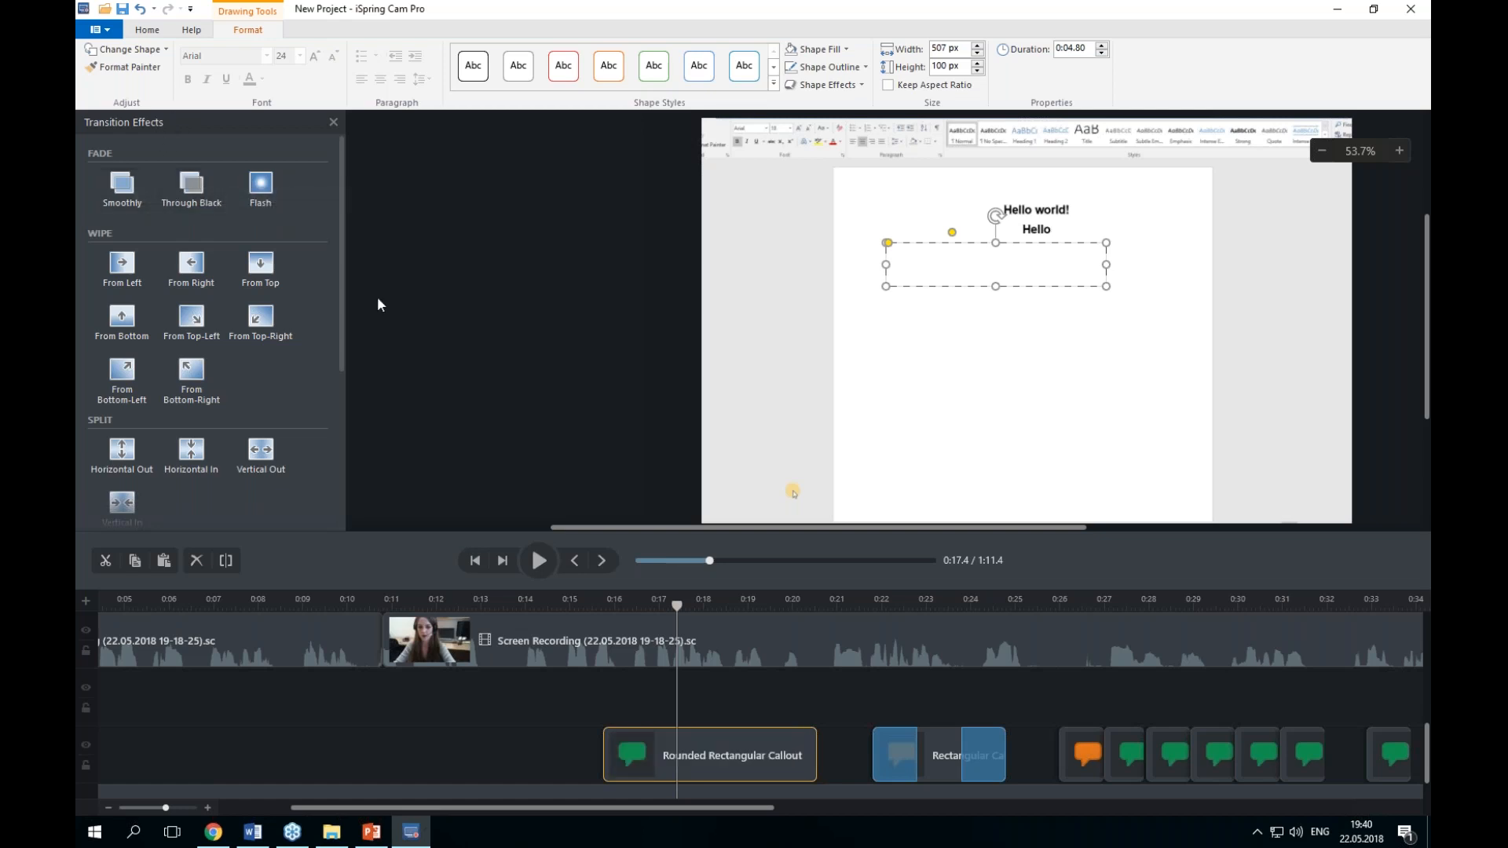
pyautogui.moveTo(123, 189); pyautogui.dragTo(316, 250)
pyautogui.click(107, 32)
pyautogui.click(108, 32)
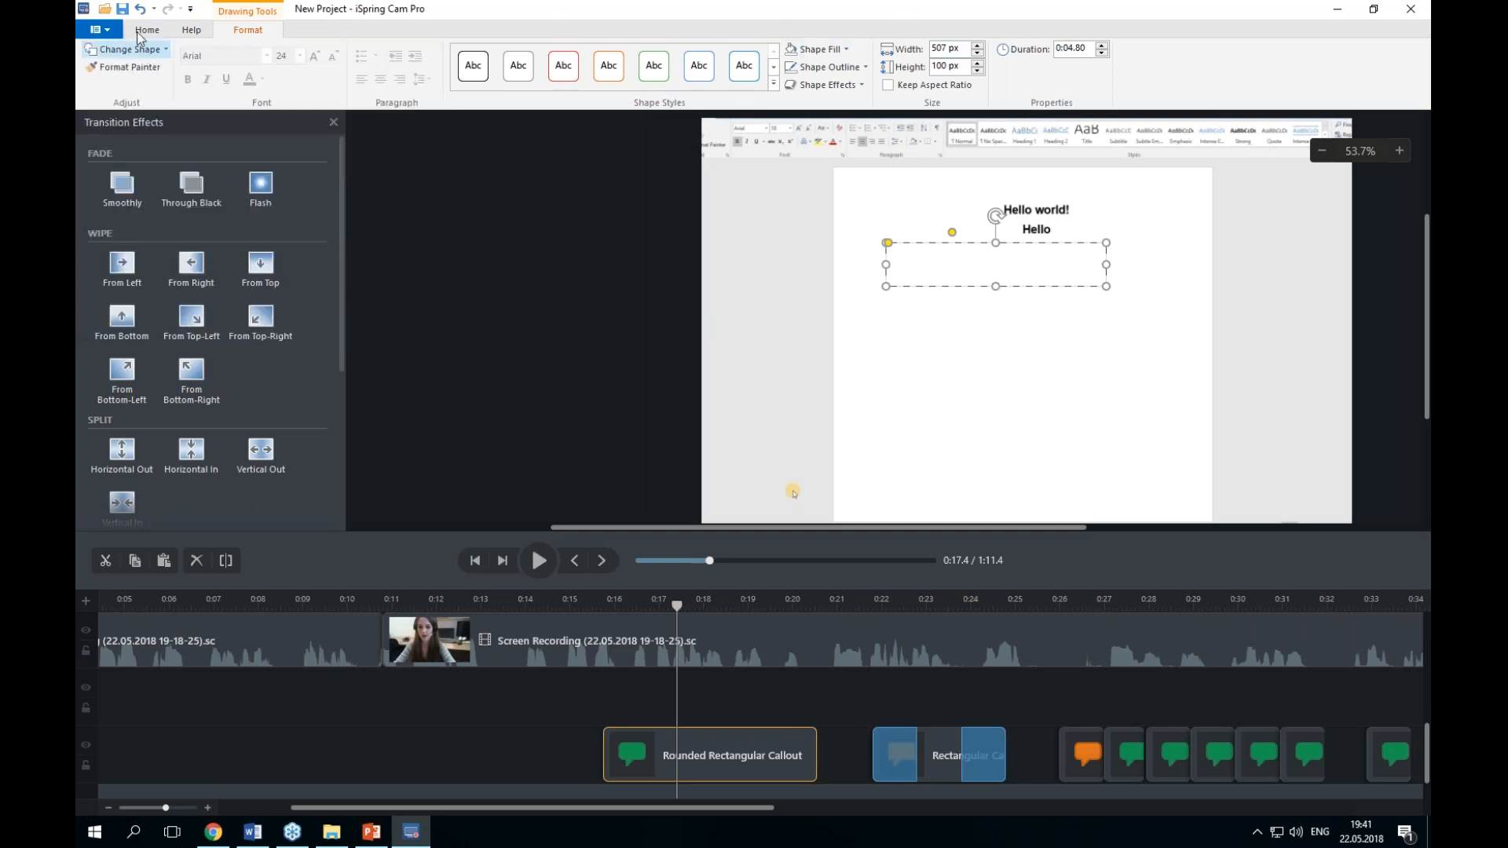
# Step: Open a new screen capture and enlarge the recording area to 1568 by 988
pyautogui.click(146, 32)
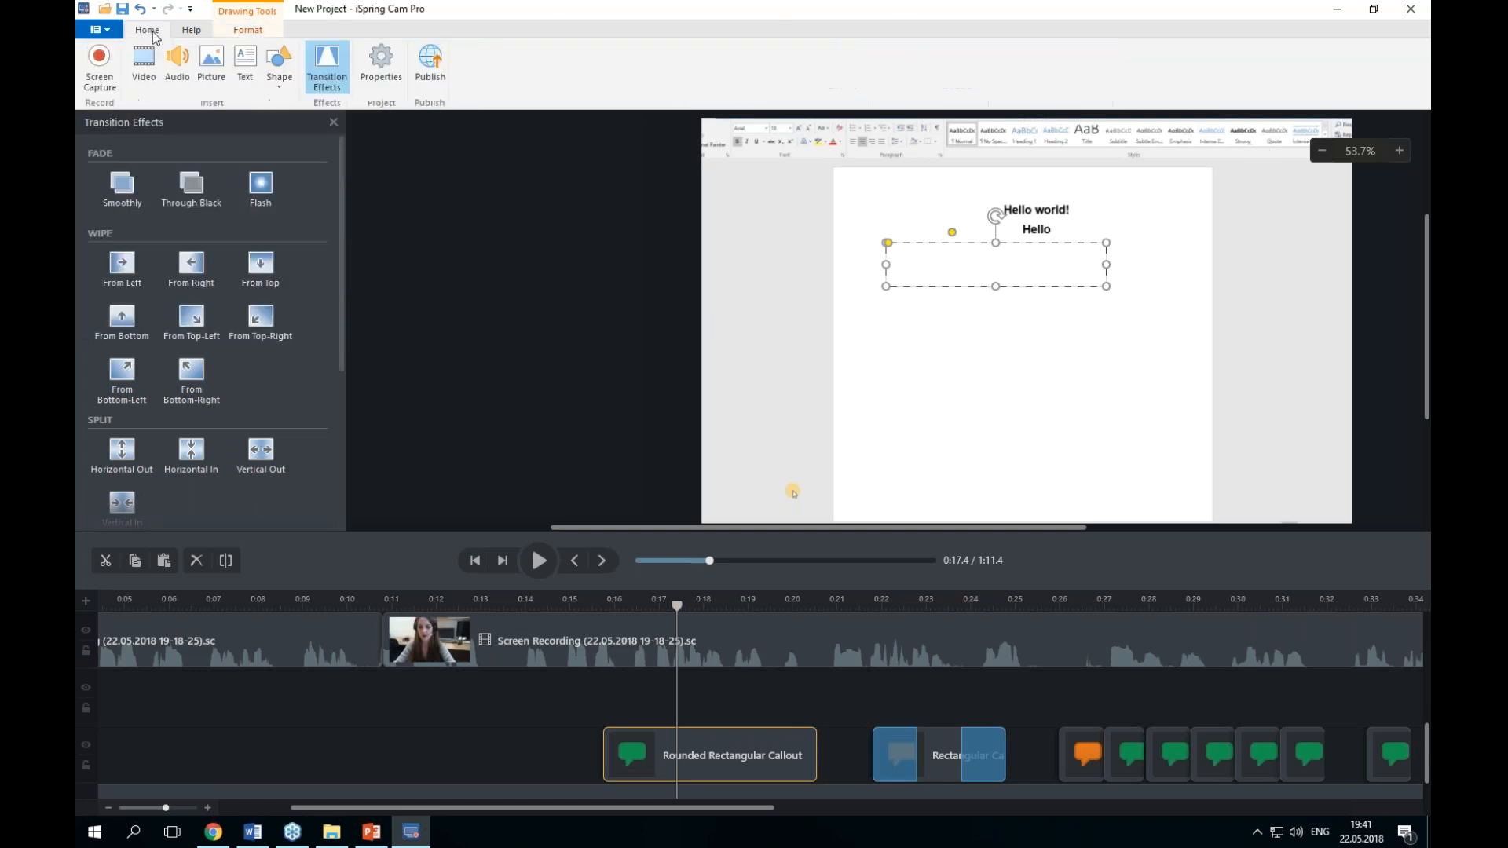
pyautogui.click(100, 59)
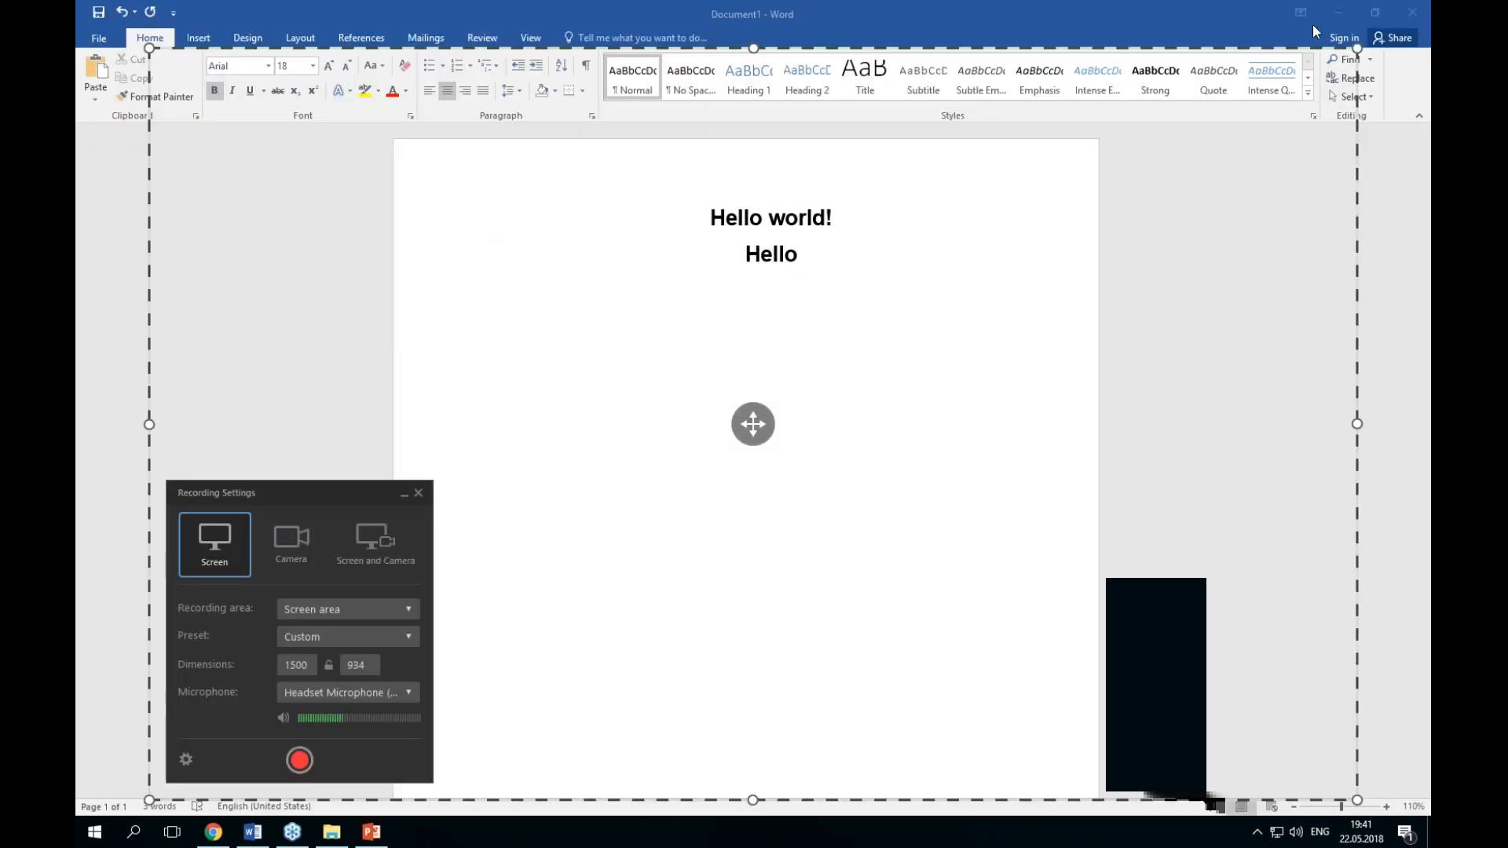
pyautogui.click(341, 610)
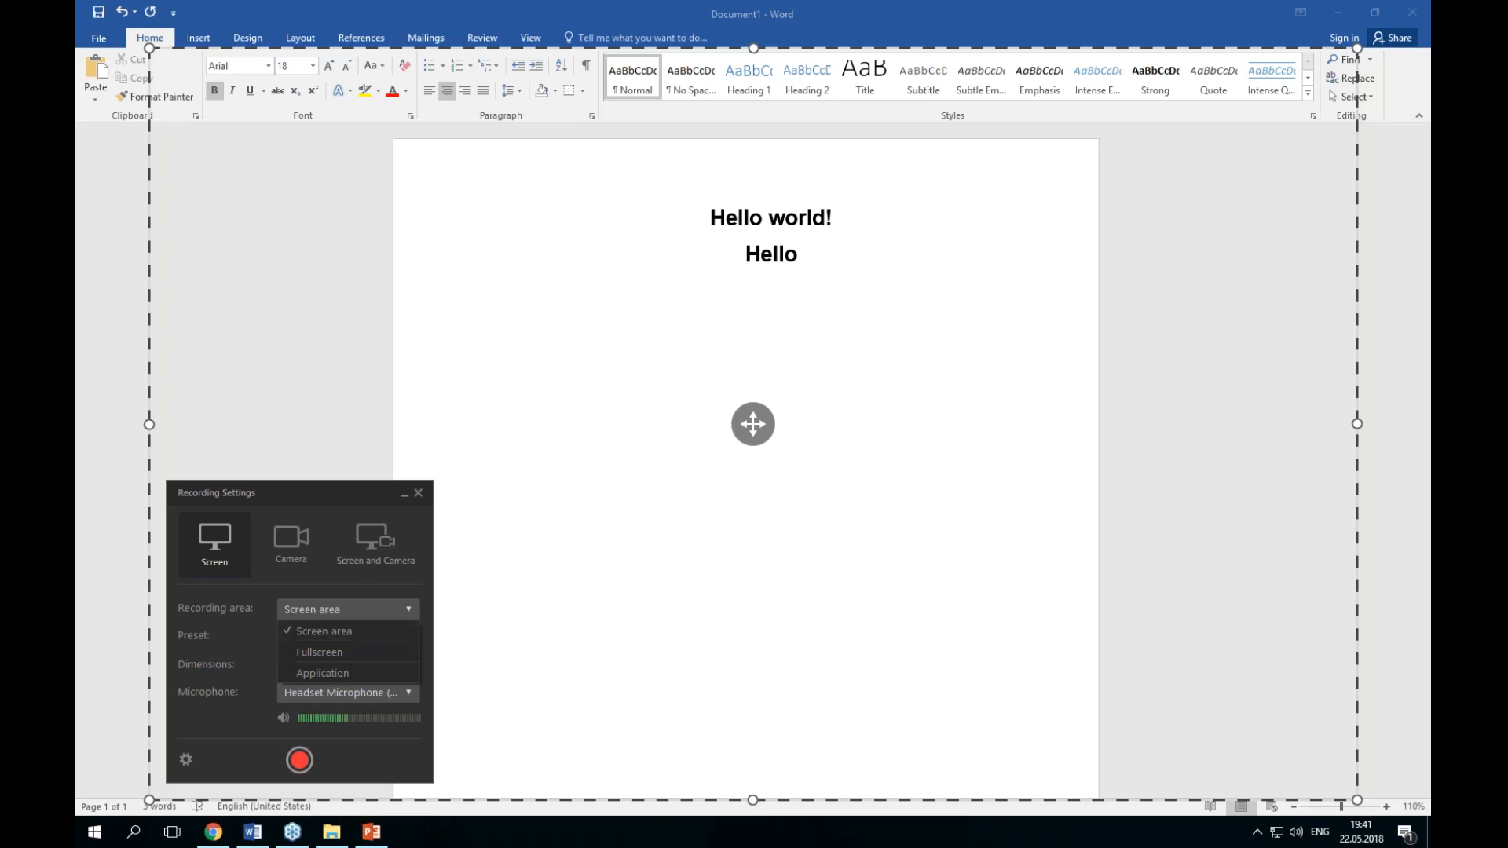
pyautogui.moveTo(1356, 48); pyautogui.dragTo(1411, 4)
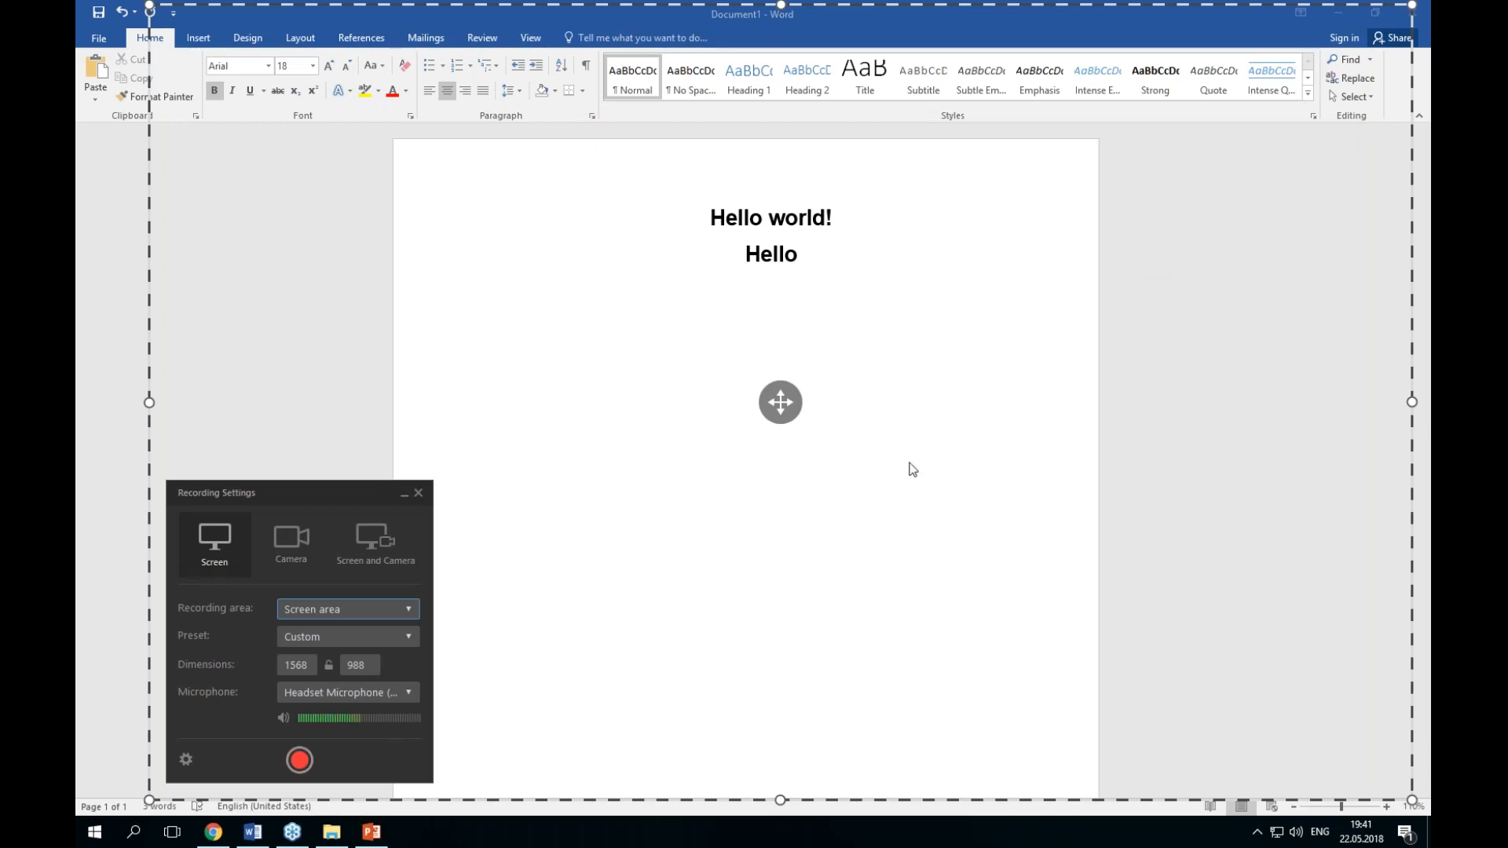
# Step: Switch the recording area to Application, browse the application list, and close the recording settings
pyautogui.click(369, 613)
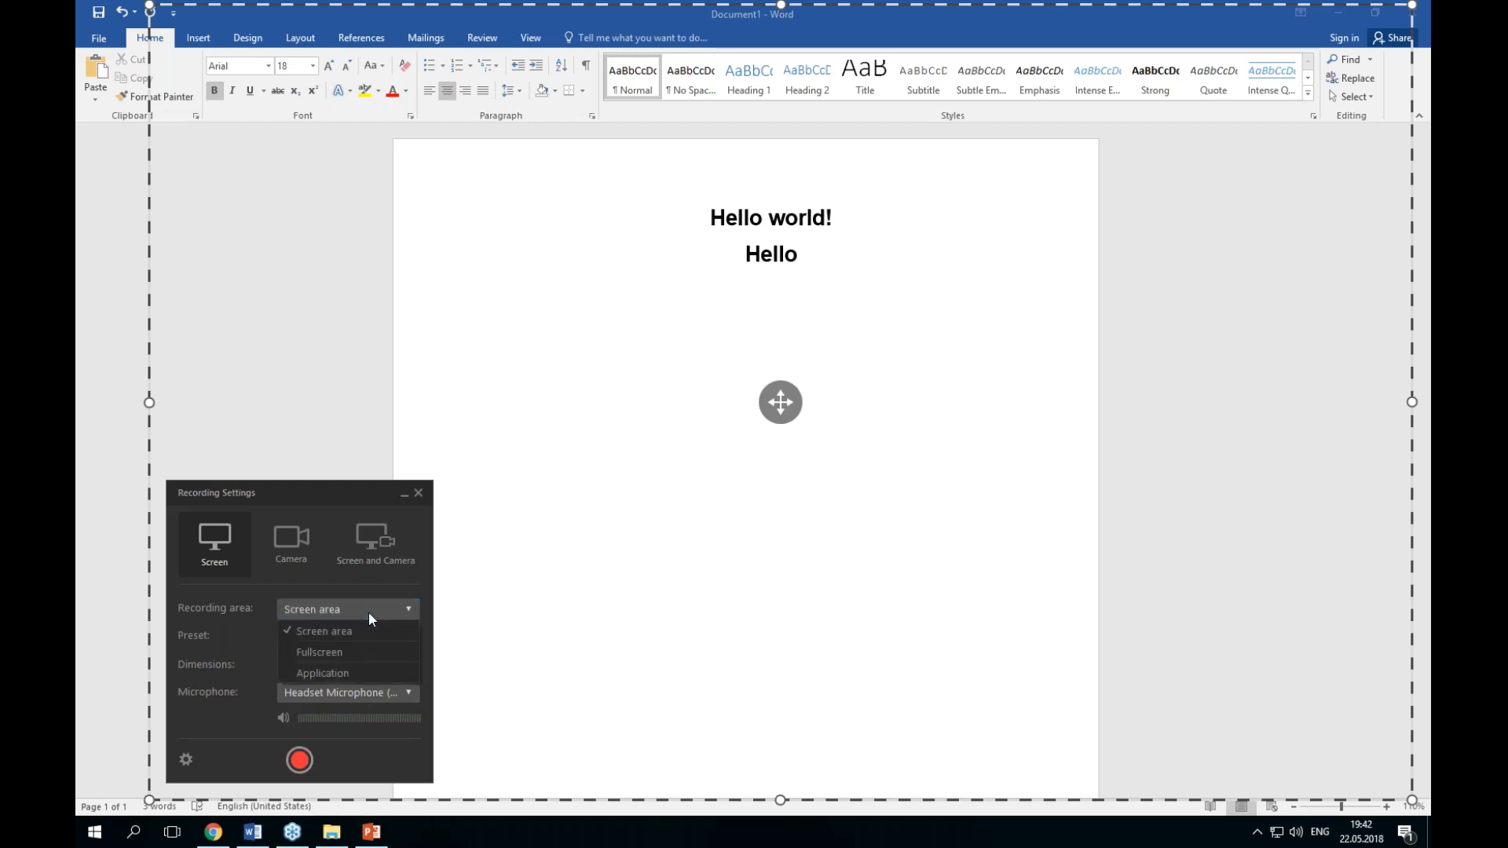
pyautogui.click(355, 672)
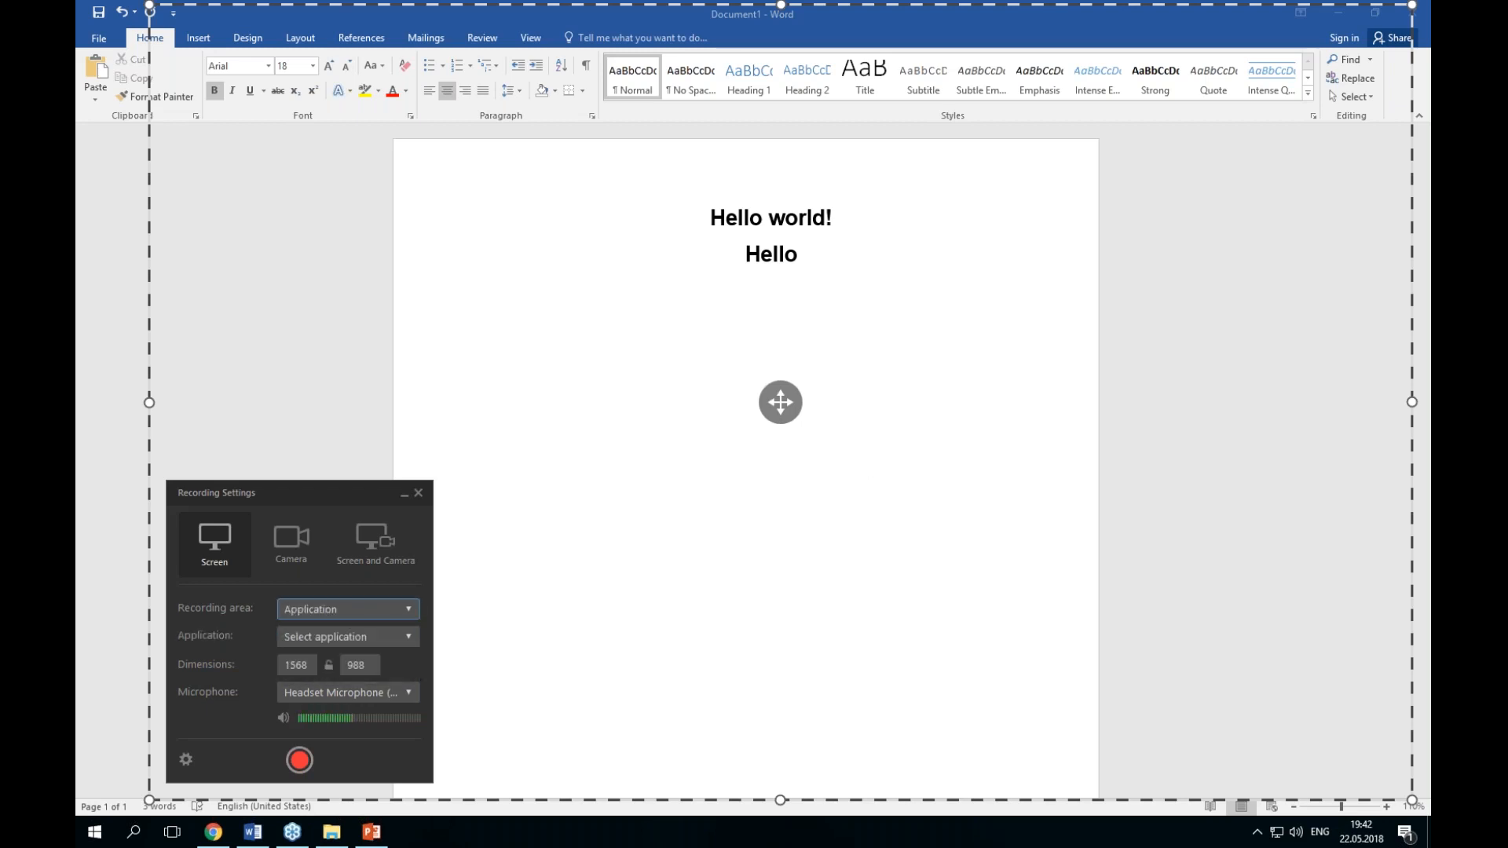
pyautogui.click(381, 635)
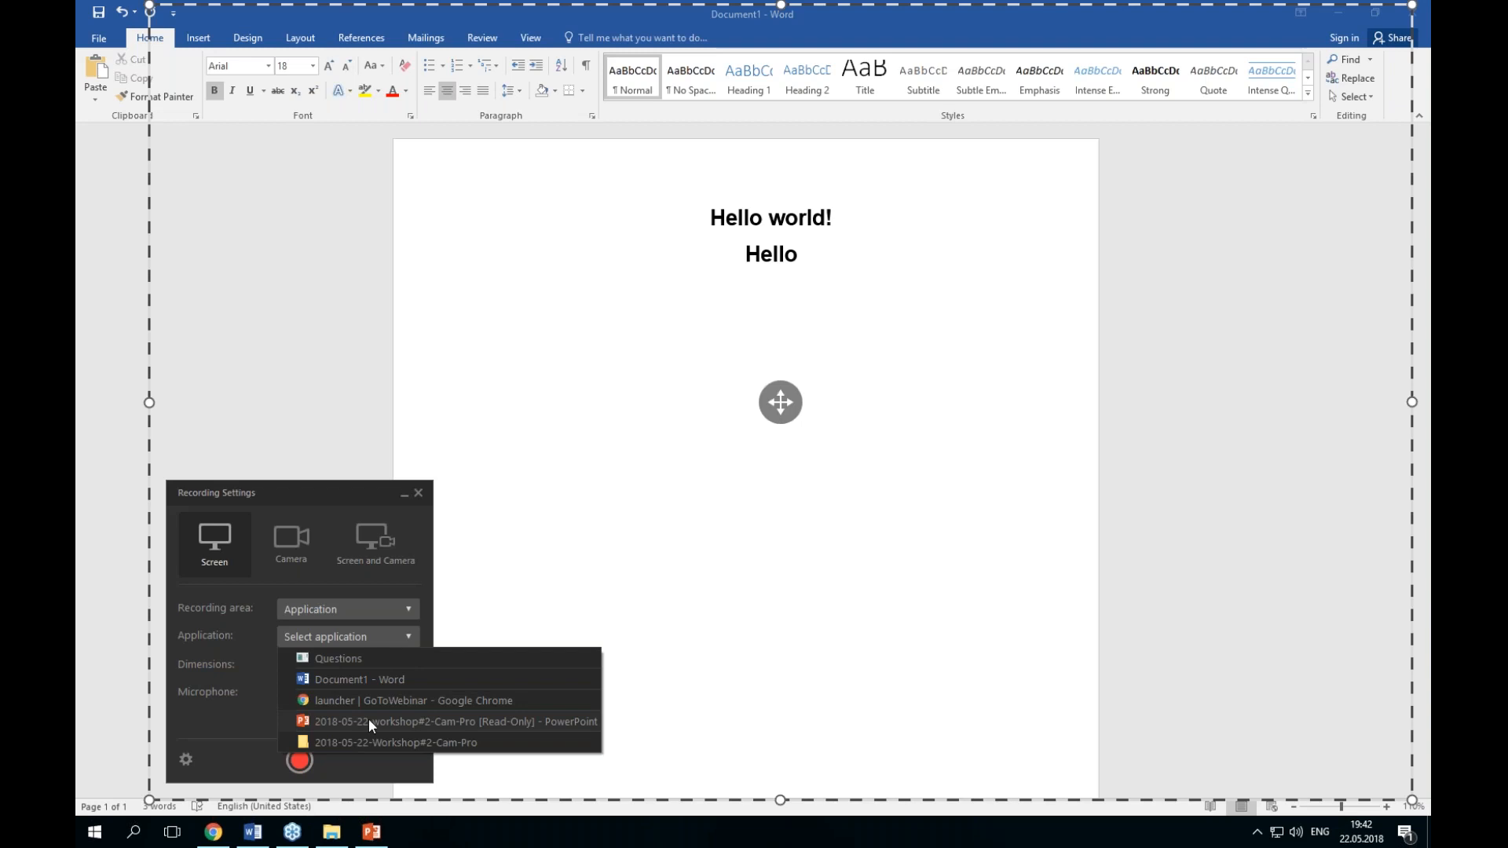
pyautogui.click(338, 635)
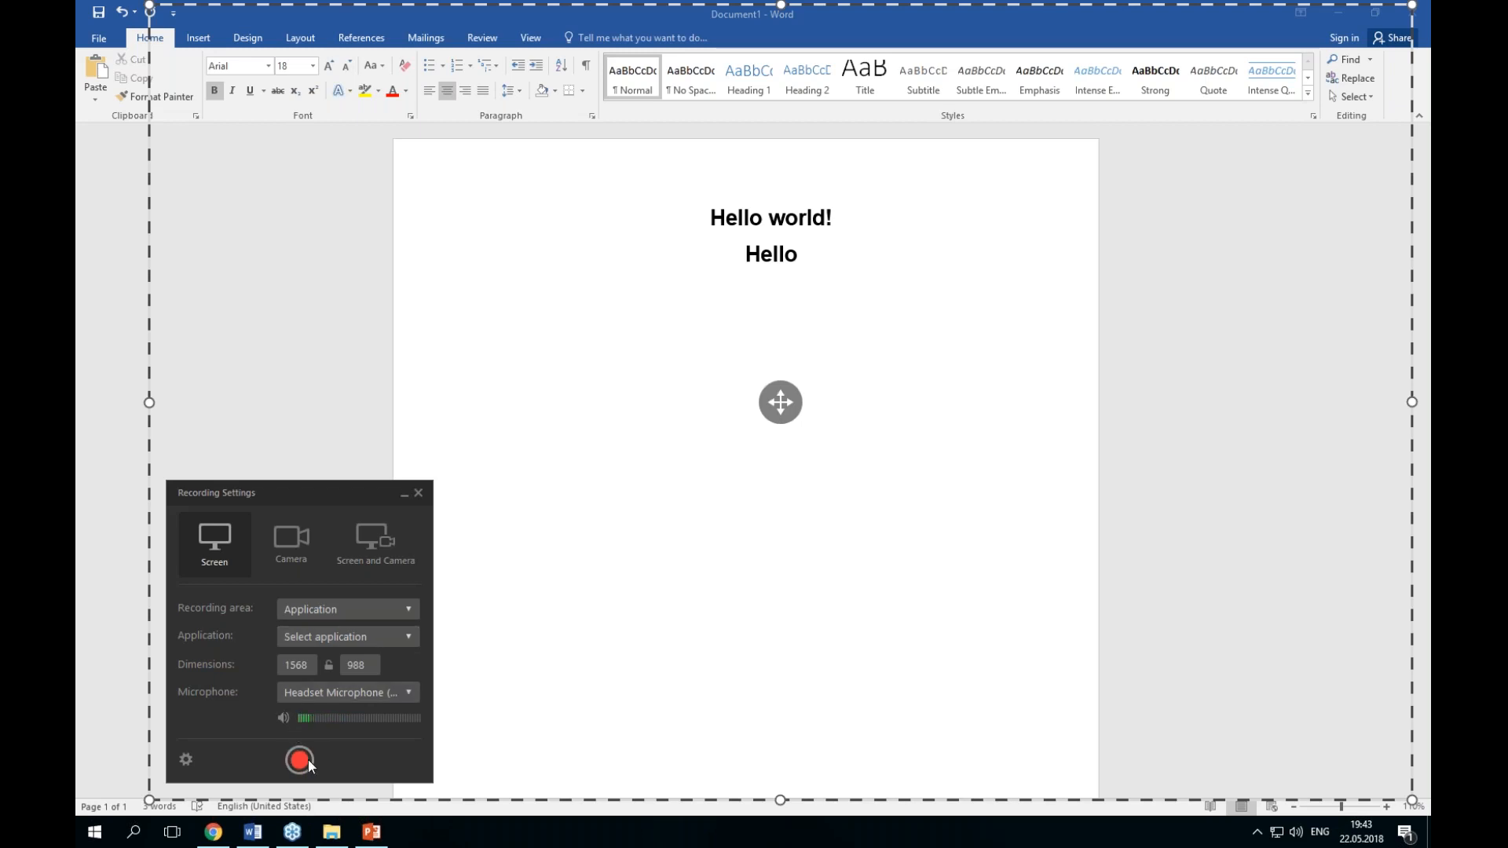
pyautogui.click(417, 493)
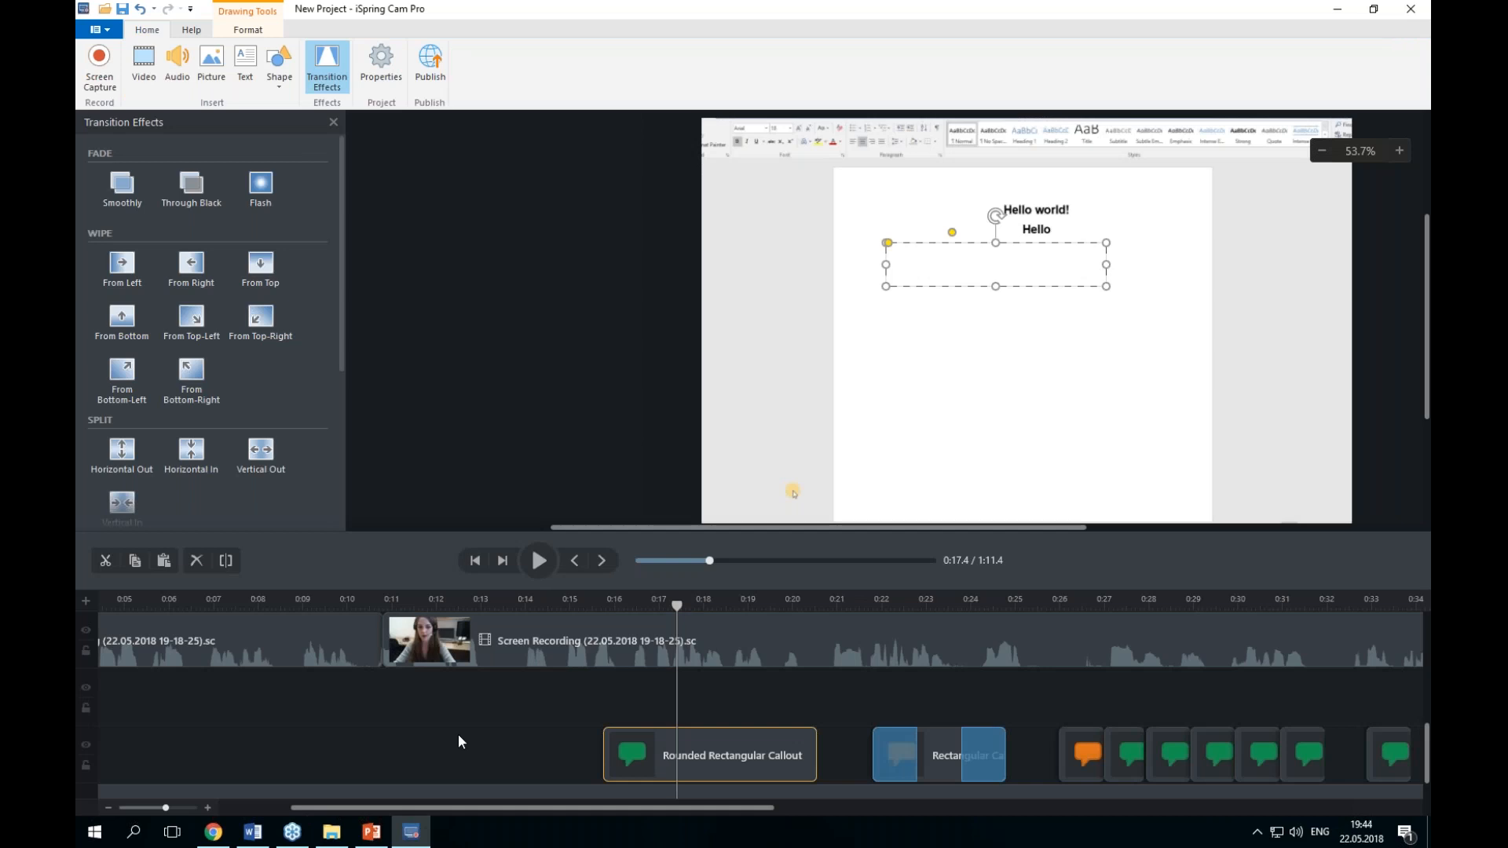
# Step: Split the selected webcam recording clip at 0:23.0 on the timeline
pyautogui.click(841, 752)
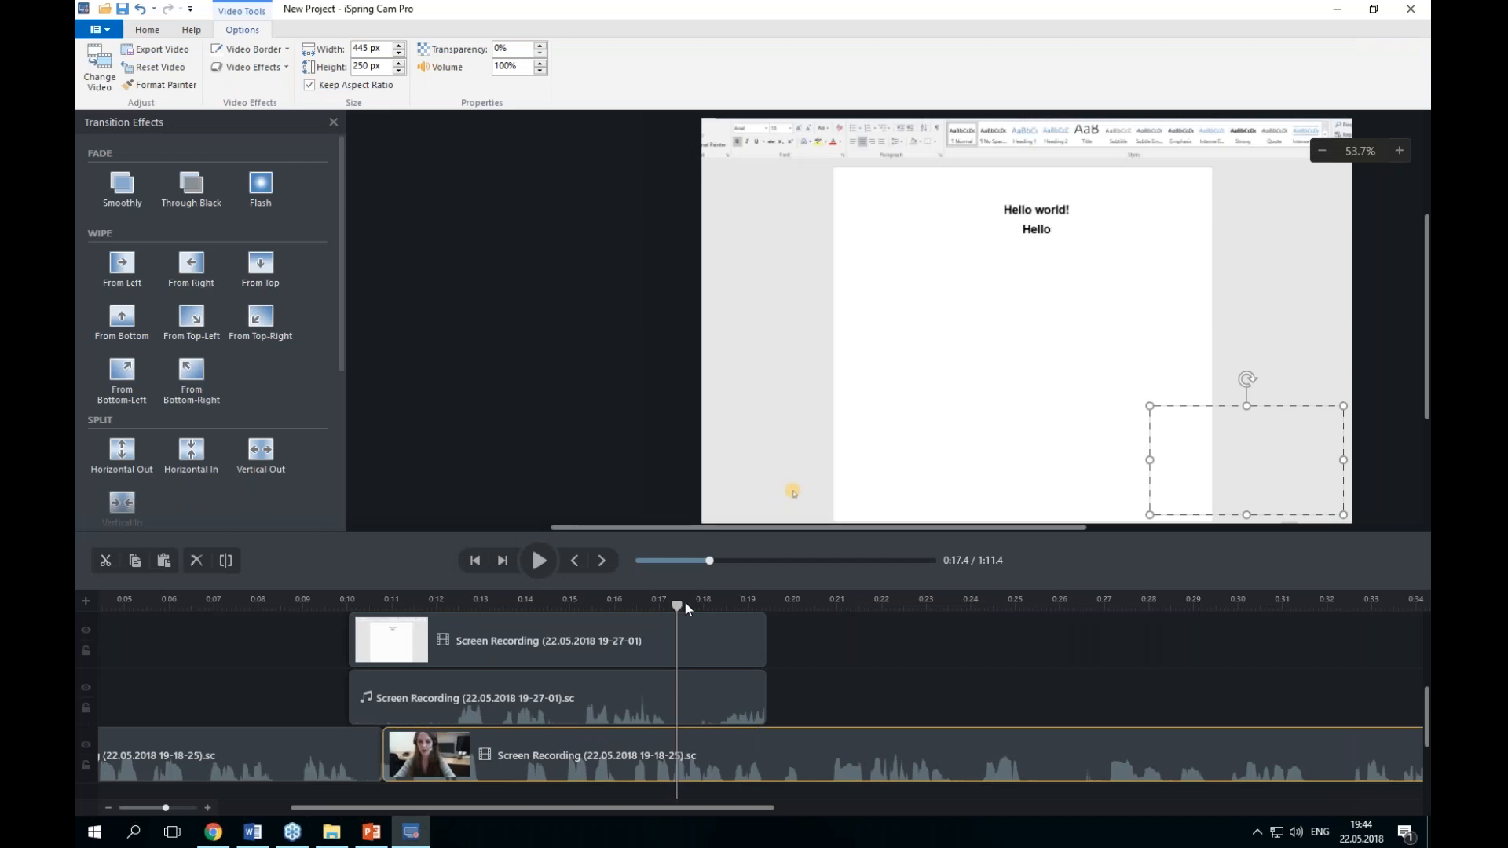
pyautogui.click(670, 603)
pyautogui.click(924, 603)
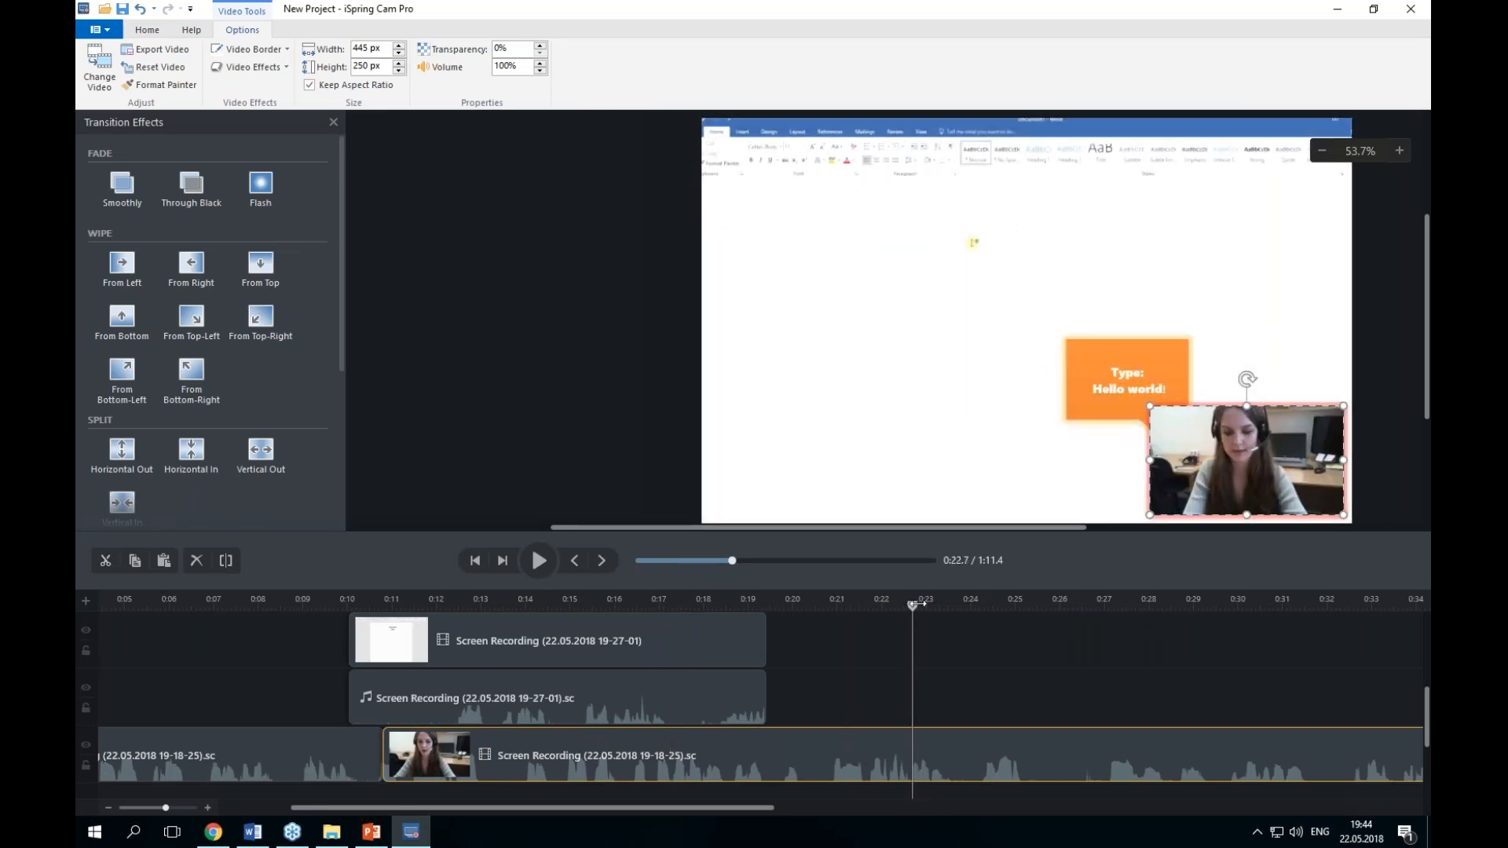
pyautogui.moveTo(923, 603); pyautogui.dragTo(926, 603)
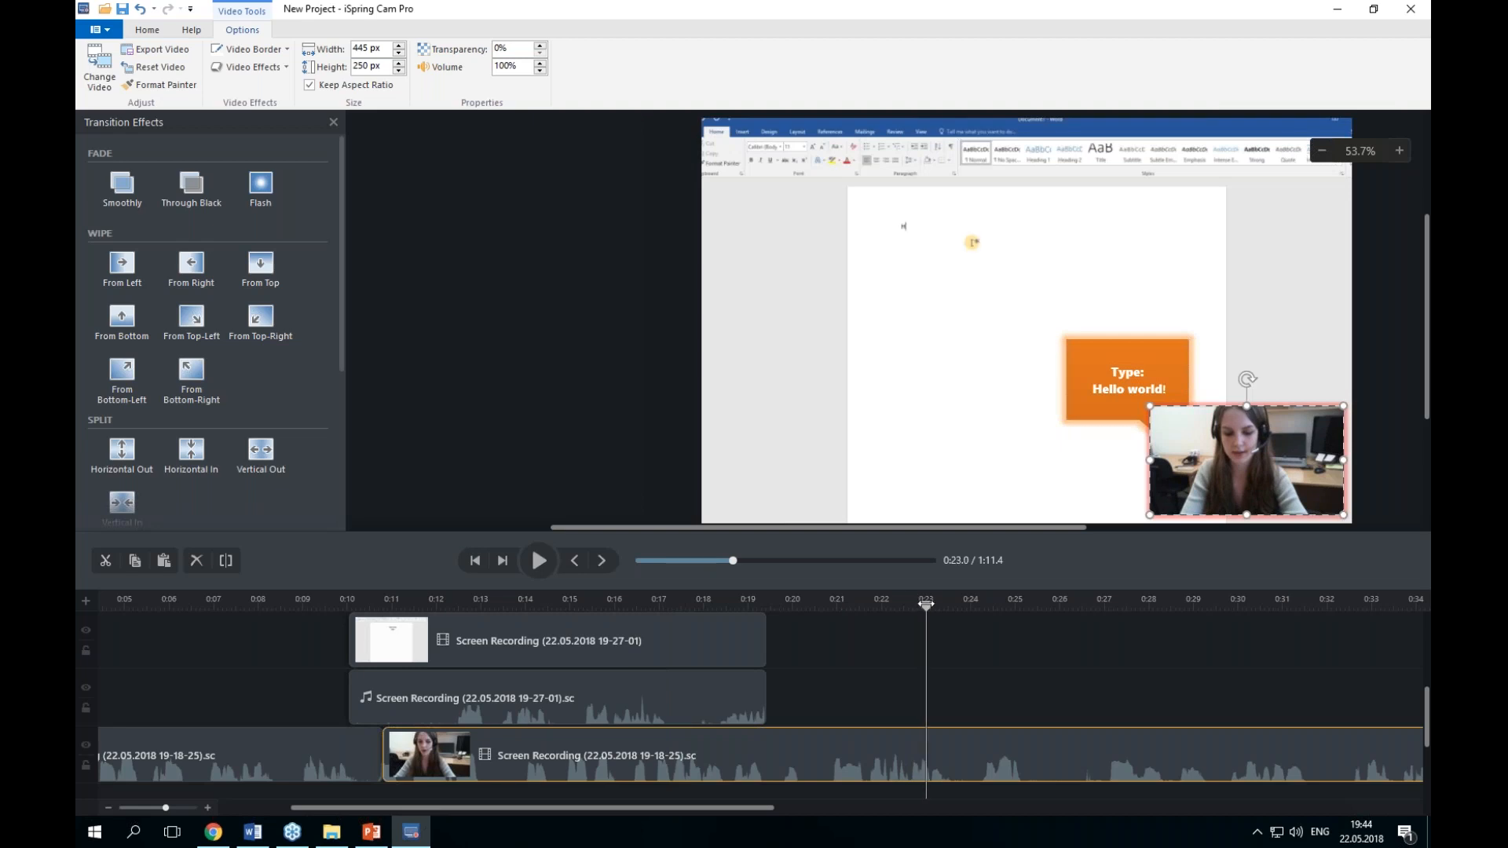
pyautogui.click(226, 560)
# Step: Inspect the two split webcam clip parts and scrub the playhead around the split point
pyautogui.scroll(-1, 1141, 706)
pyautogui.click(749, 704)
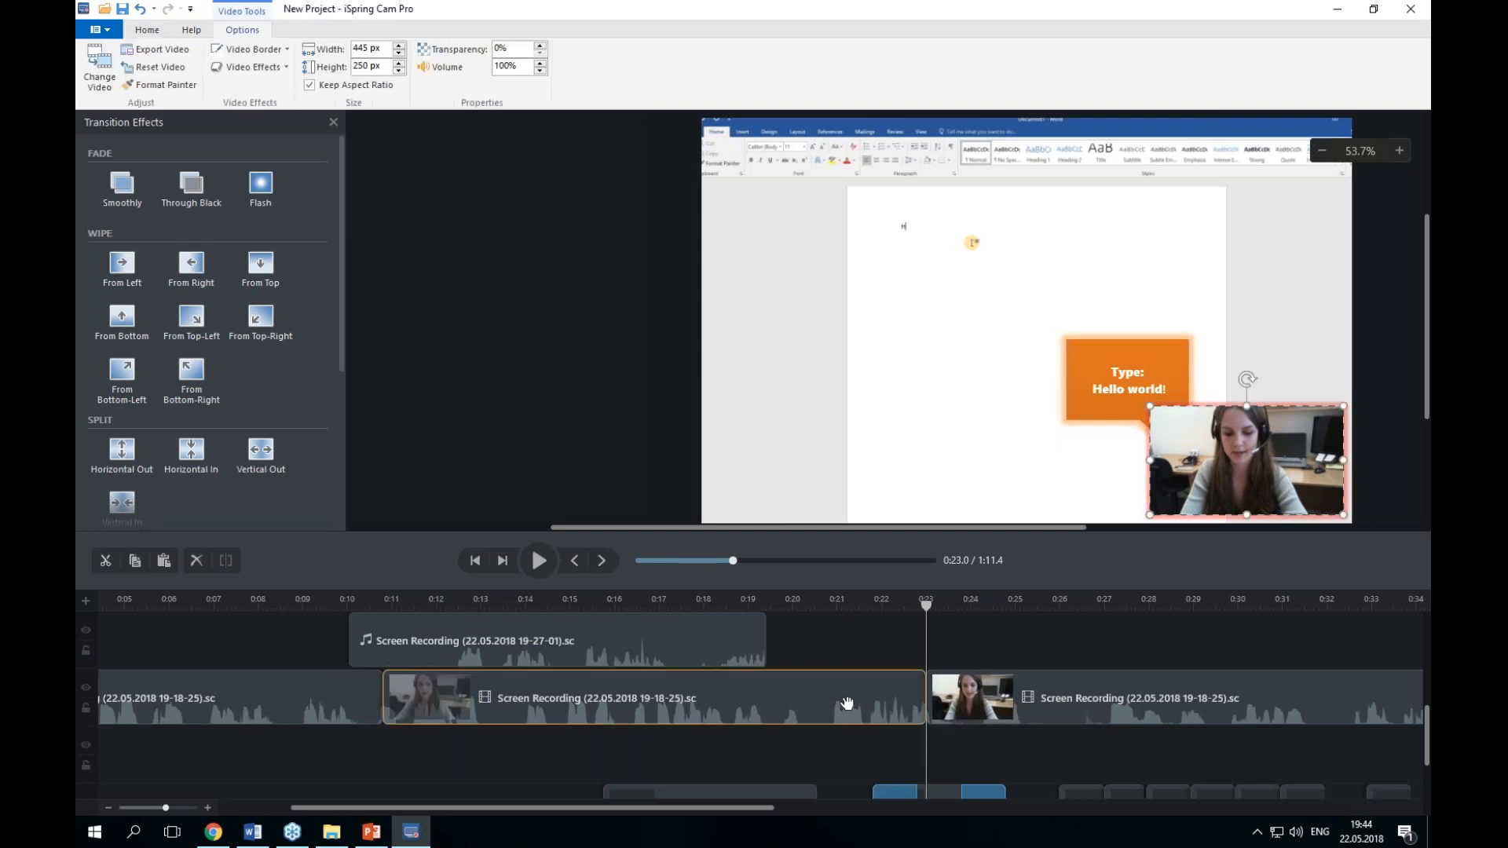
pyautogui.click(959, 709)
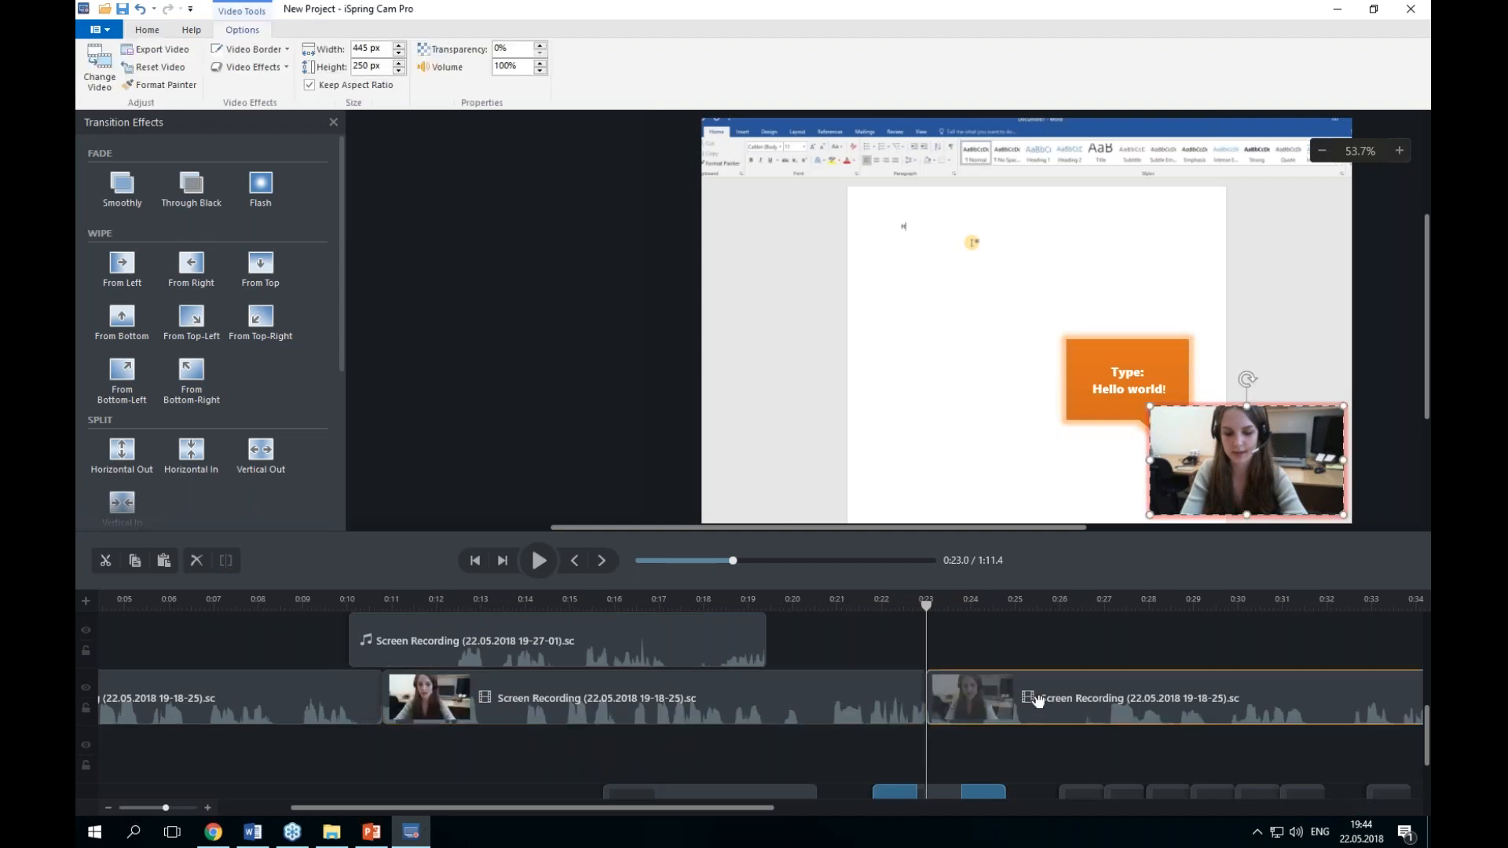
pyautogui.click(885, 649)
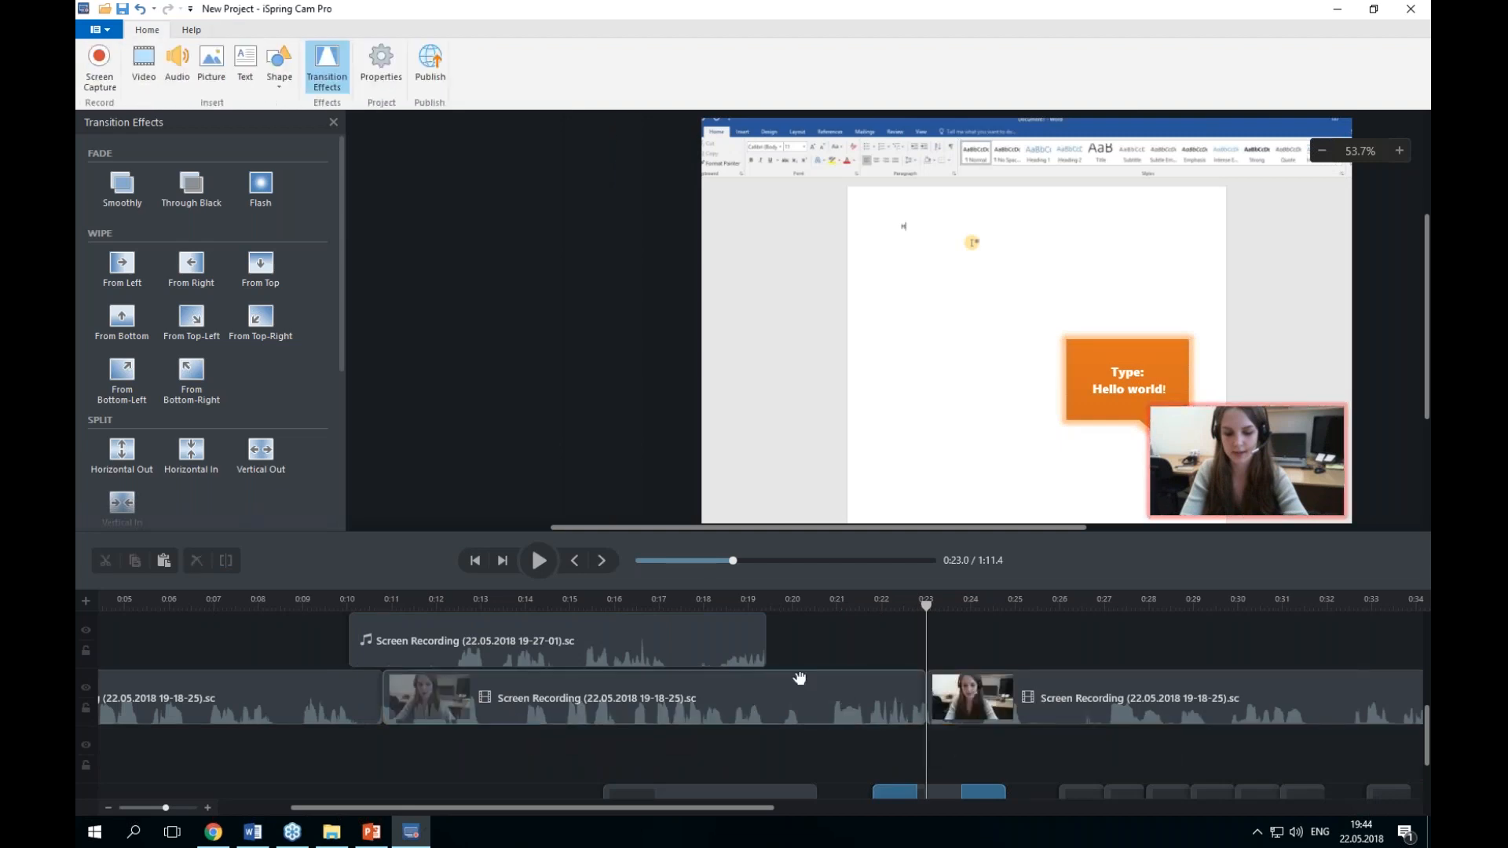
pyautogui.moveTo(738, 806); pyautogui.dragTo(793, 747)
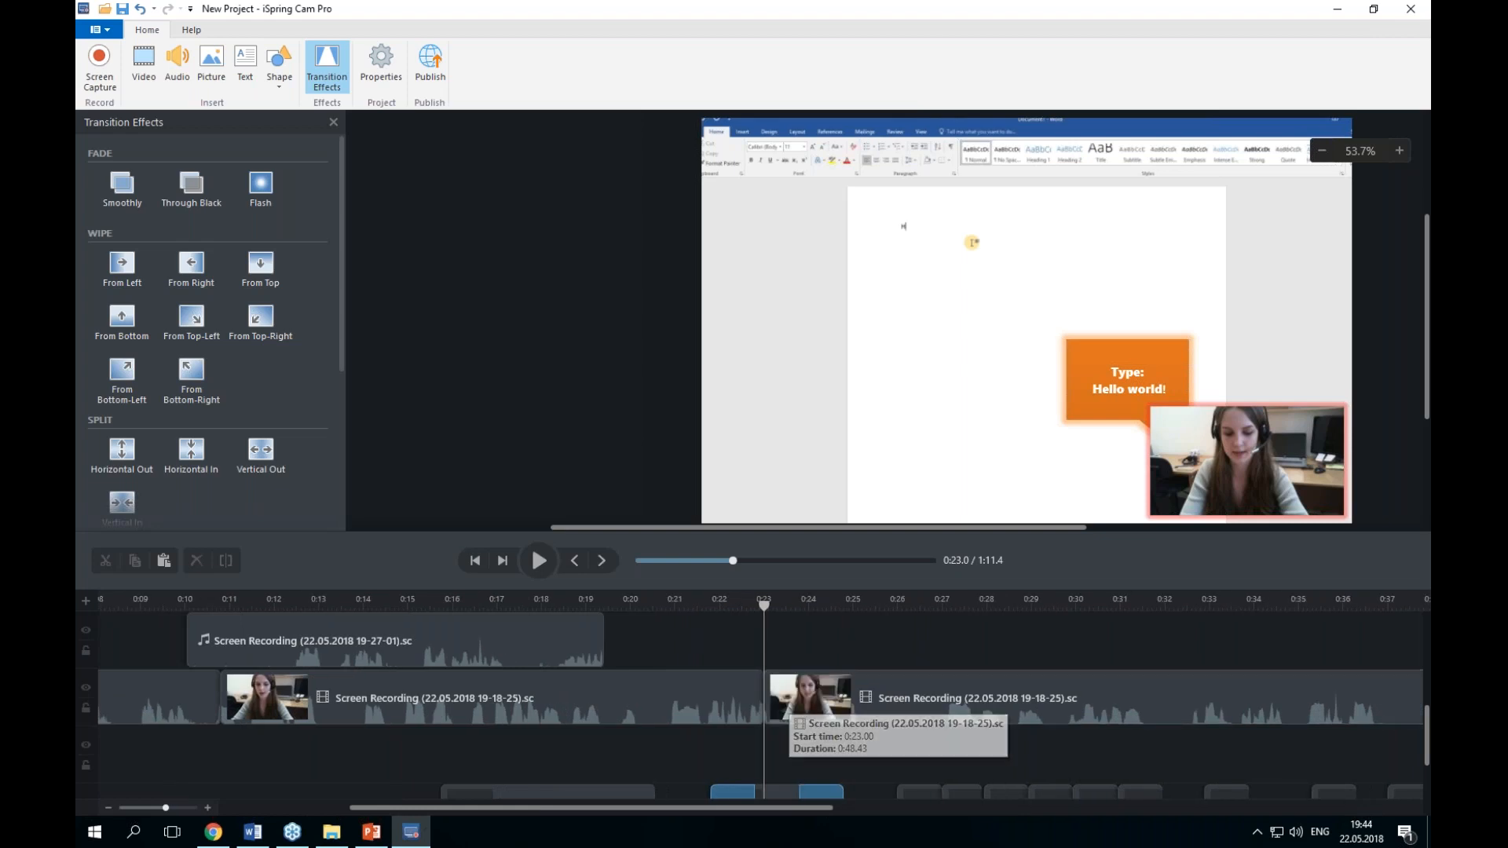
pyautogui.moveTo(764, 606); pyautogui.dragTo(743, 604)
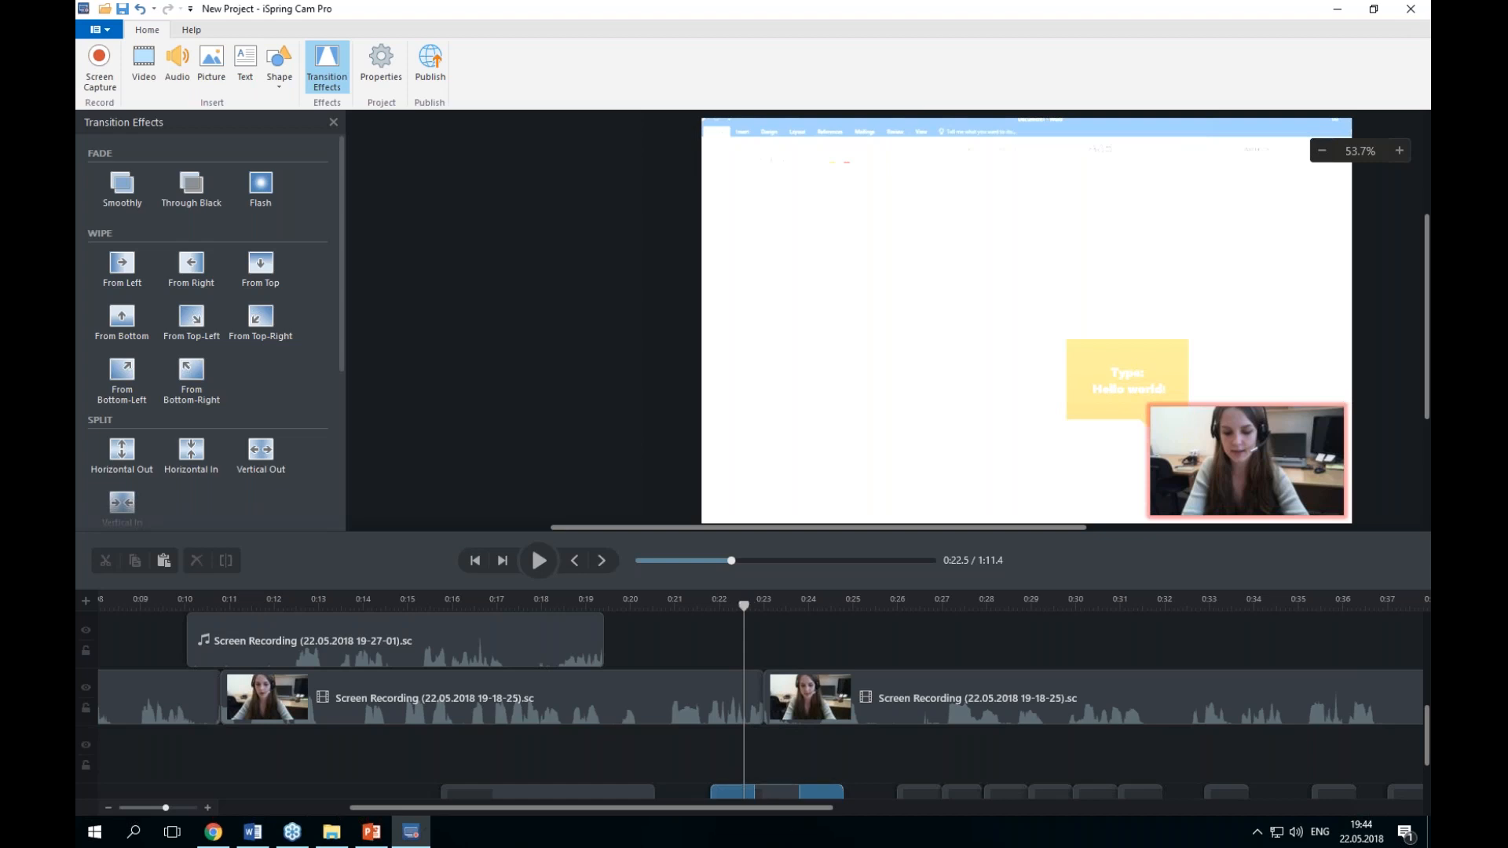
pyautogui.moveTo(740, 604); pyautogui.dragTo(738, 604)
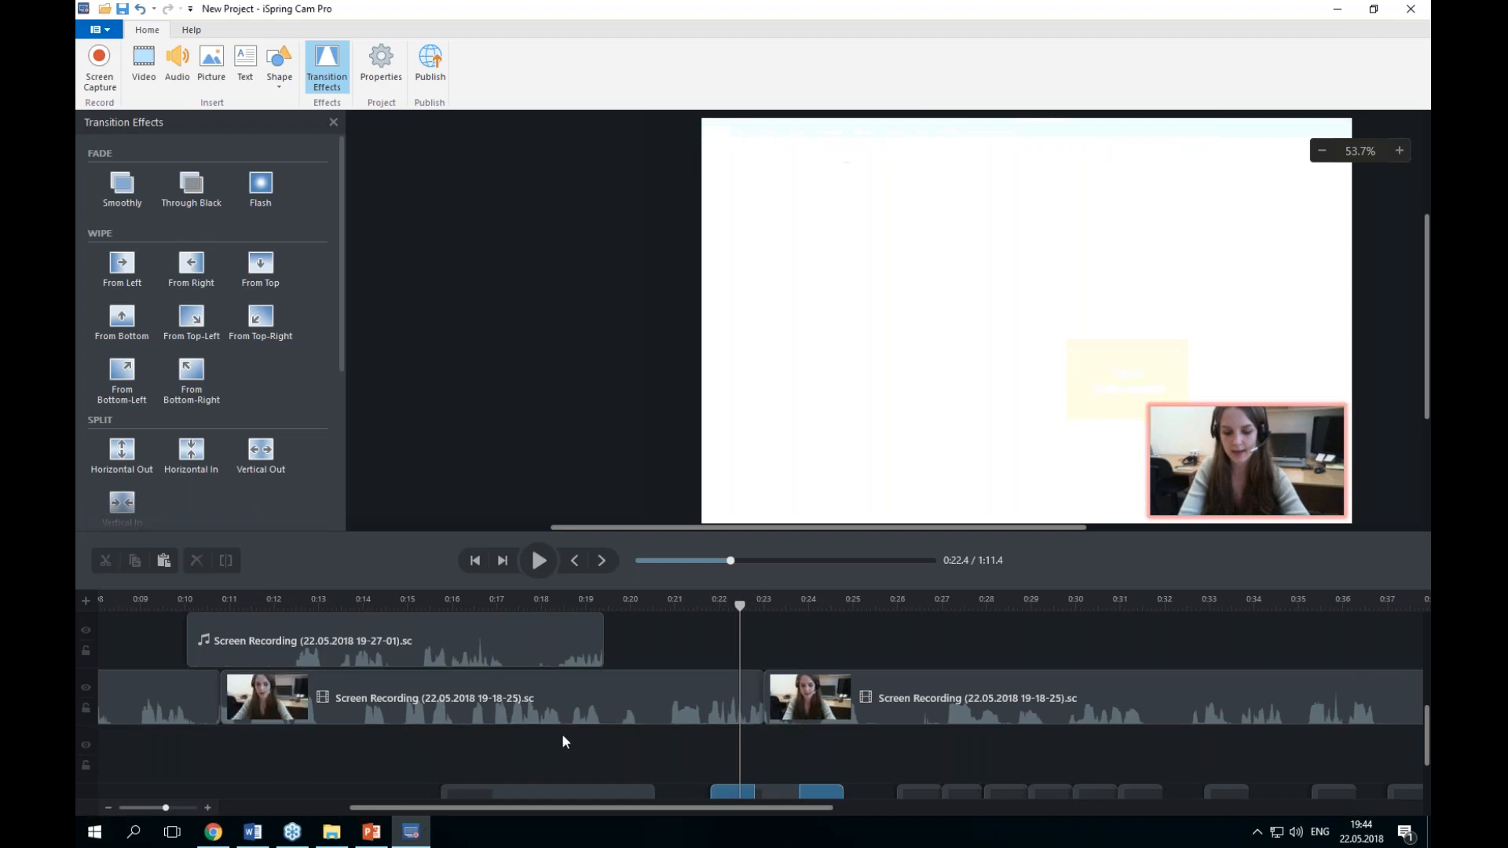
pyautogui.moveTo(741, 604); pyautogui.dragTo(669, 629)
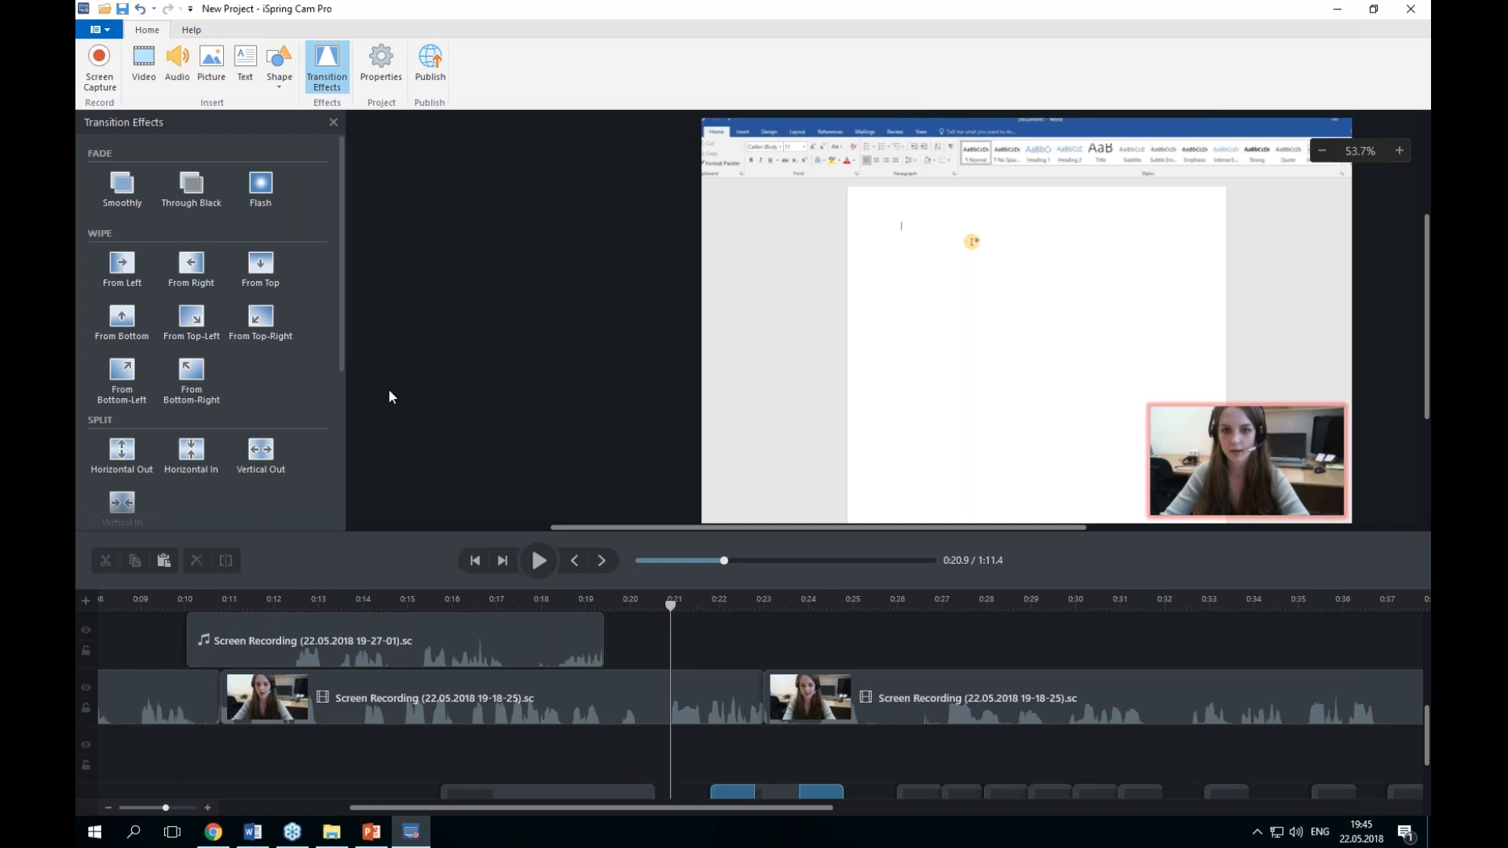
# Step: Open the Publish dialog and review the My Computer, iSpring Cloud, iSpring Learn and YouTube destinations, then close it
pyautogui.click(99, 32)
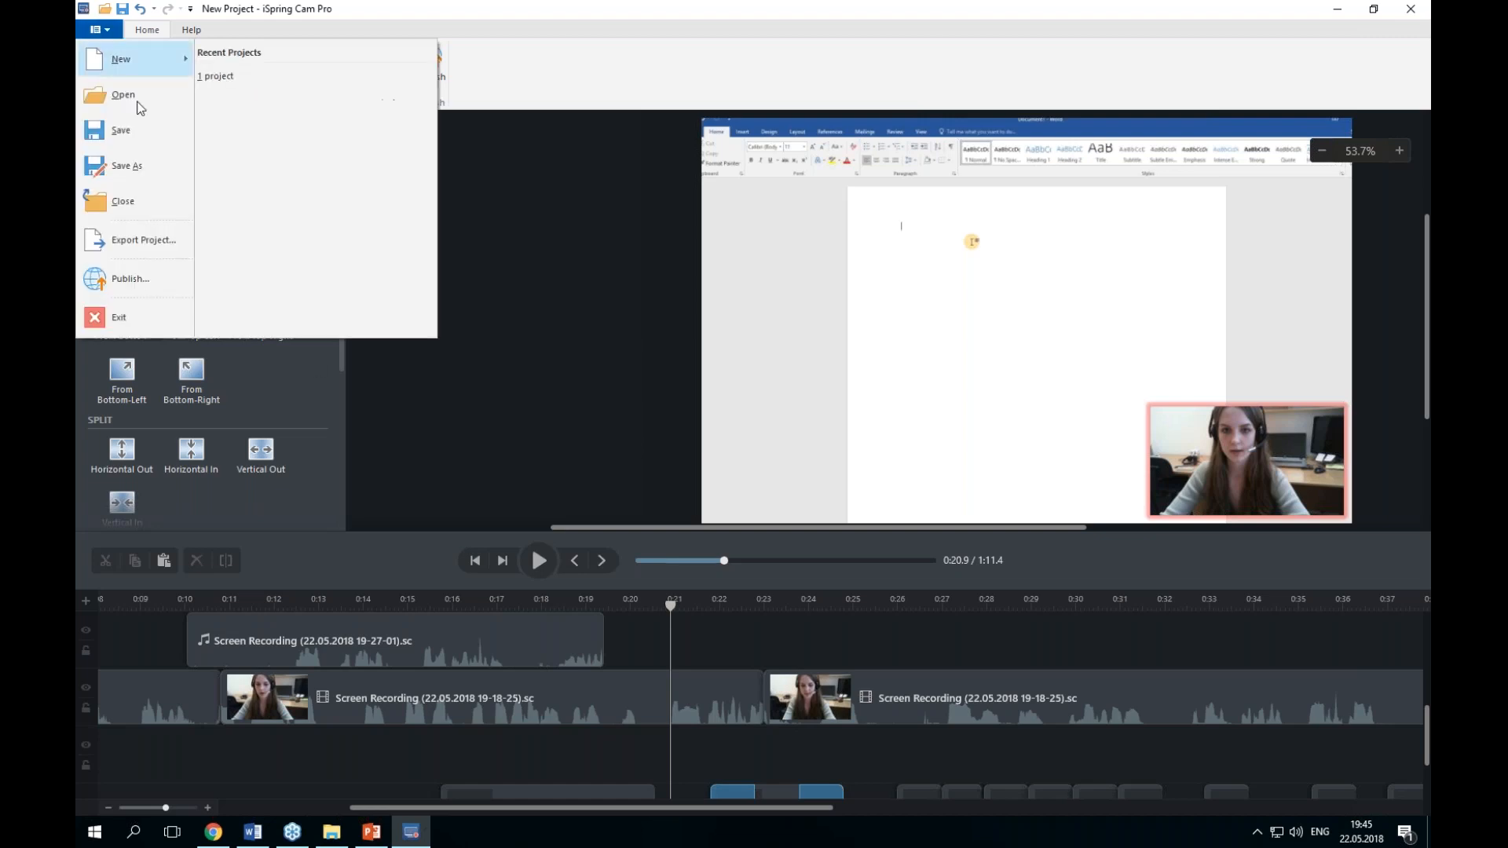
pyautogui.click(167, 281)
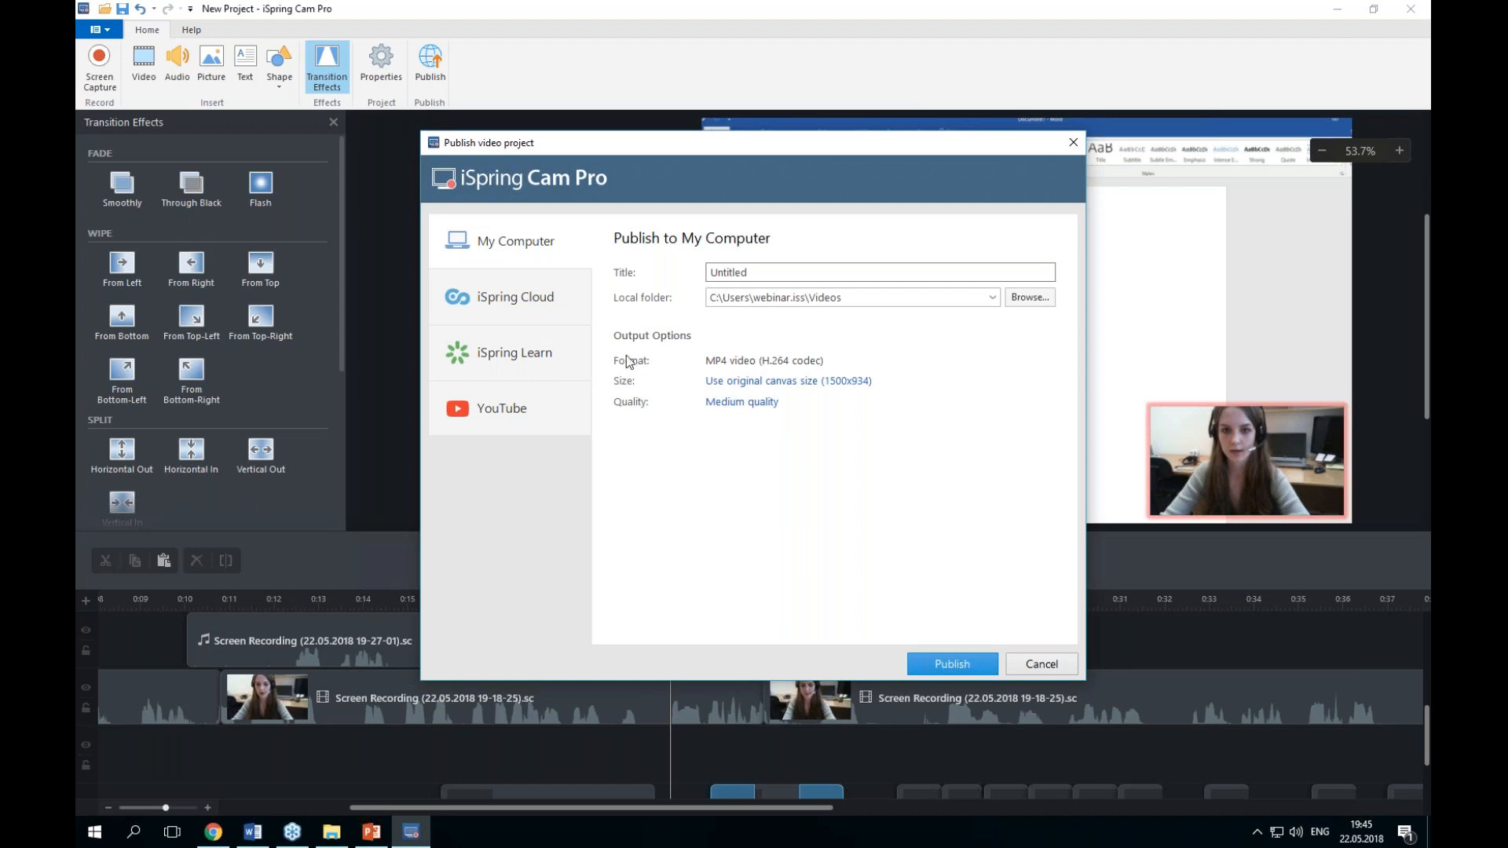
pyautogui.click(537, 309)
pyautogui.click(543, 360)
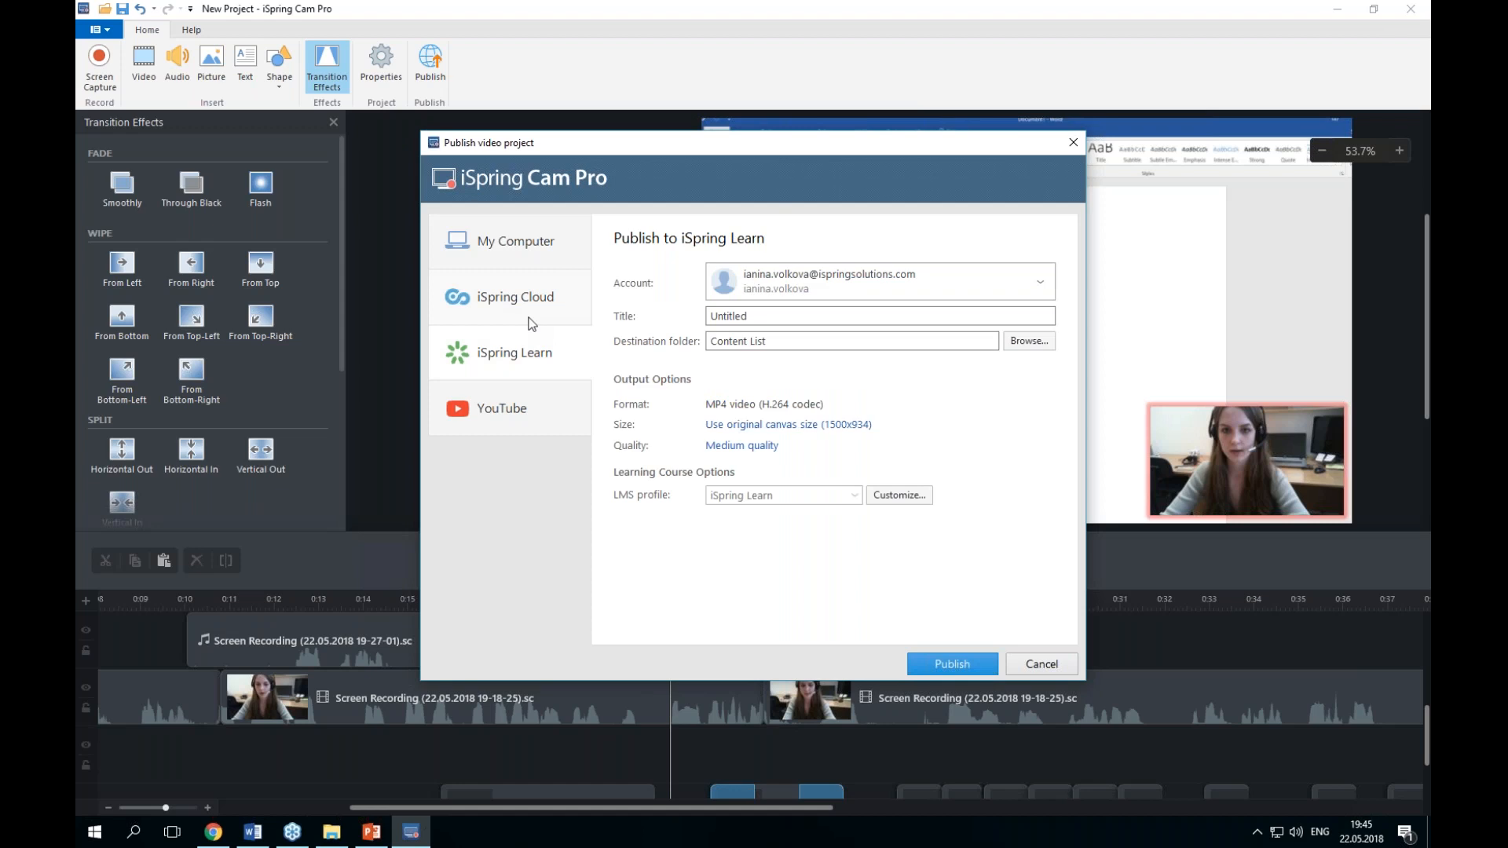
pyautogui.click(507, 399)
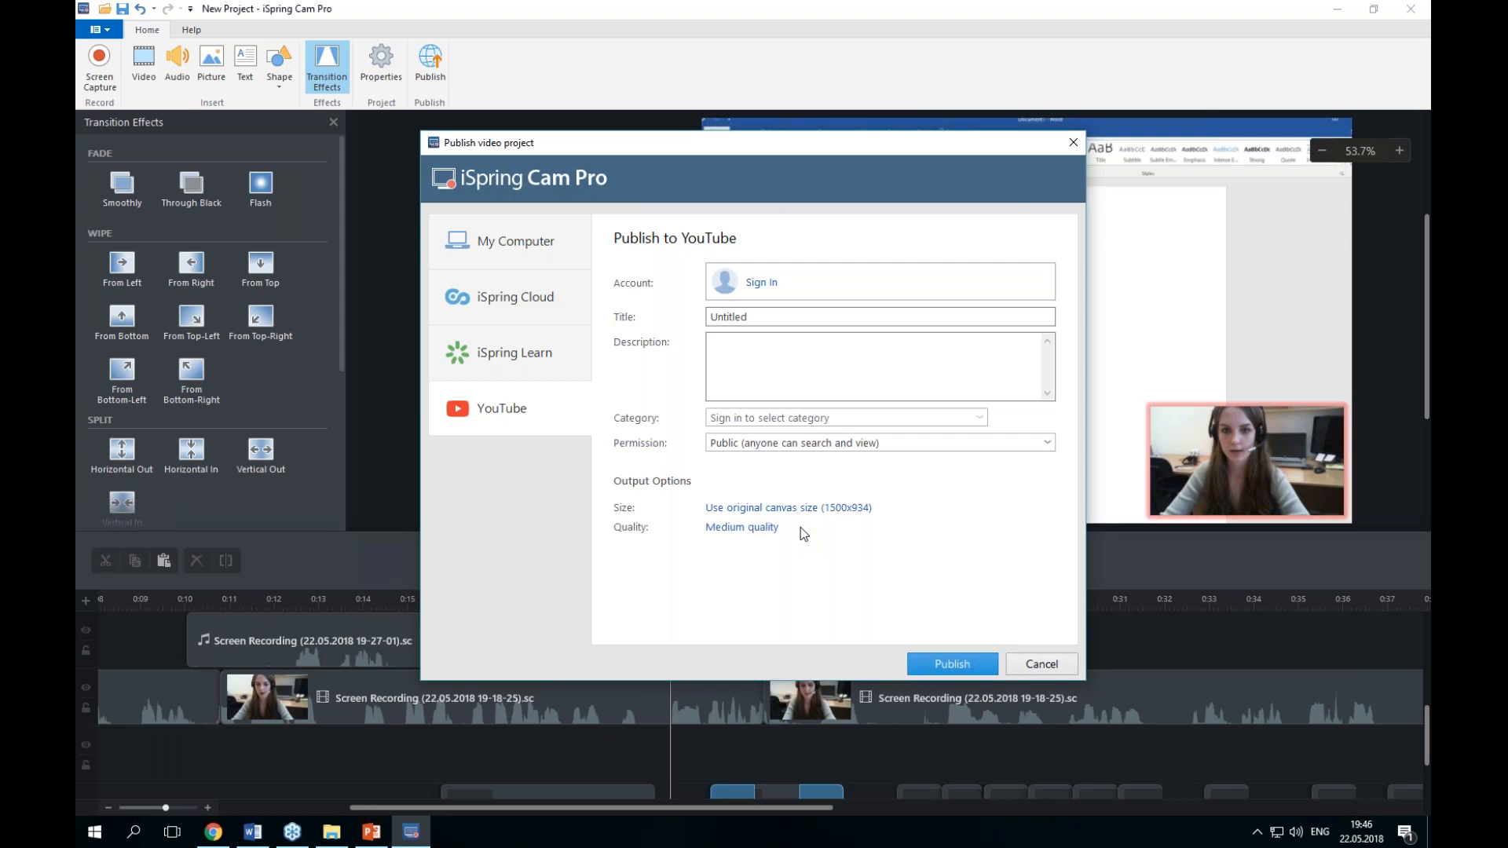
pyautogui.click(496, 263)
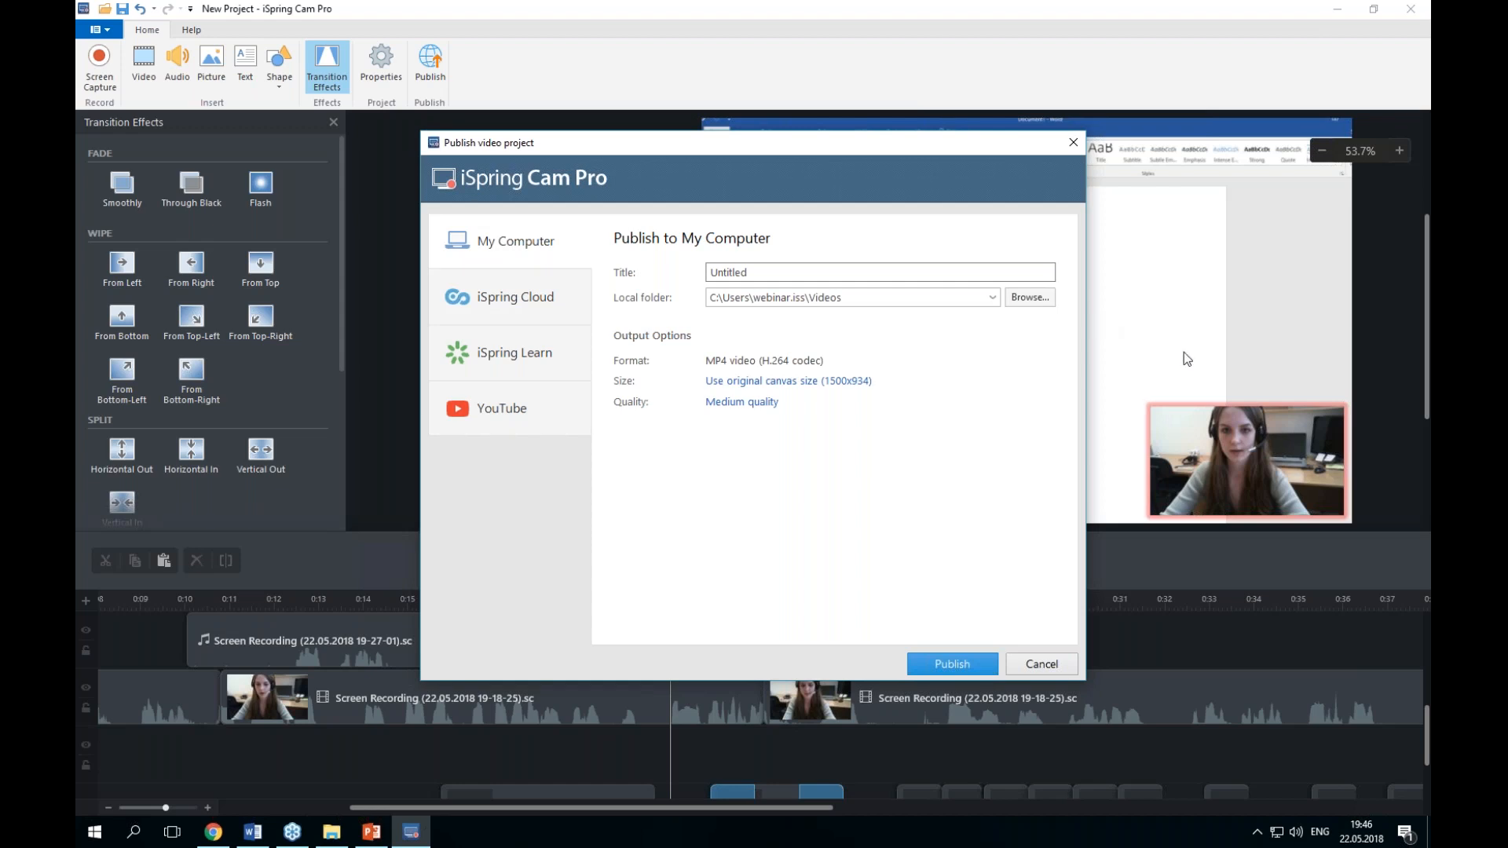
pyautogui.hotkey('alt', 'Tab')
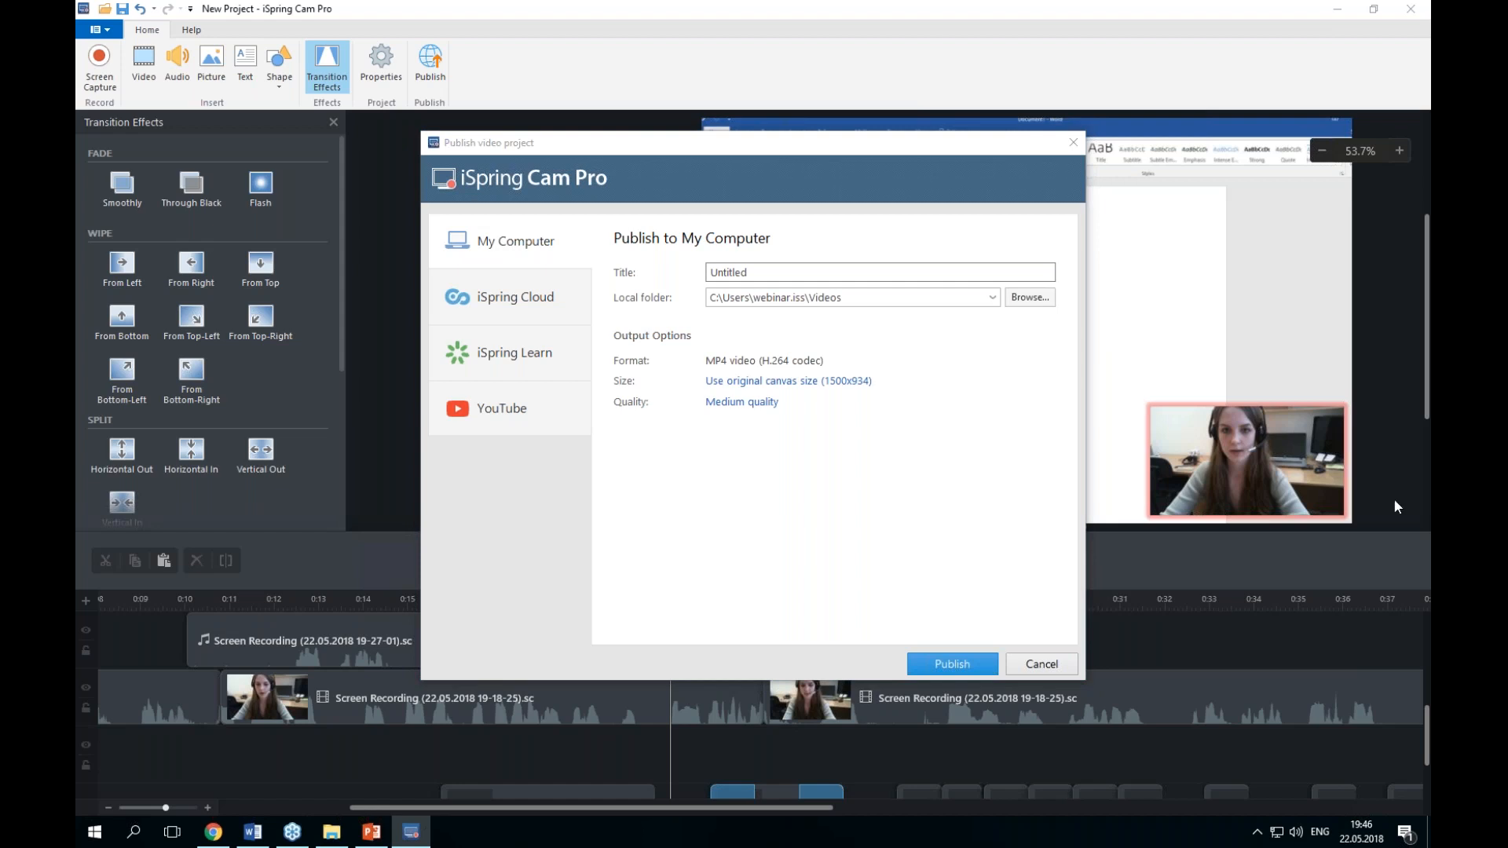
pyautogui.click(1074, 143)
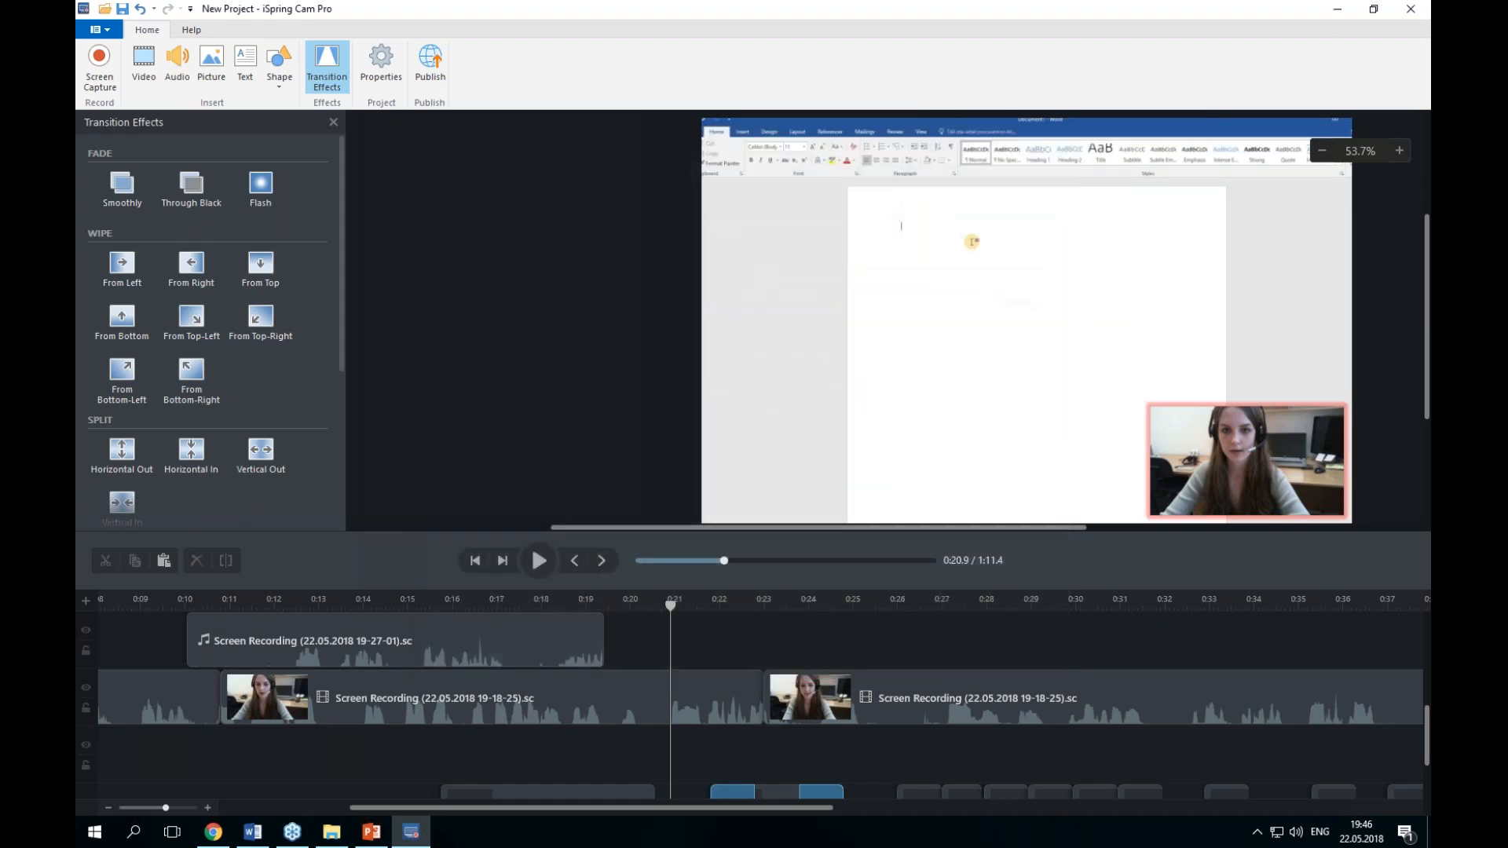
# Step: Play back the edited project from the beginning to preview it
pyautogui.moveTo(671, 603); pyautogui.dragTo(126, 617)
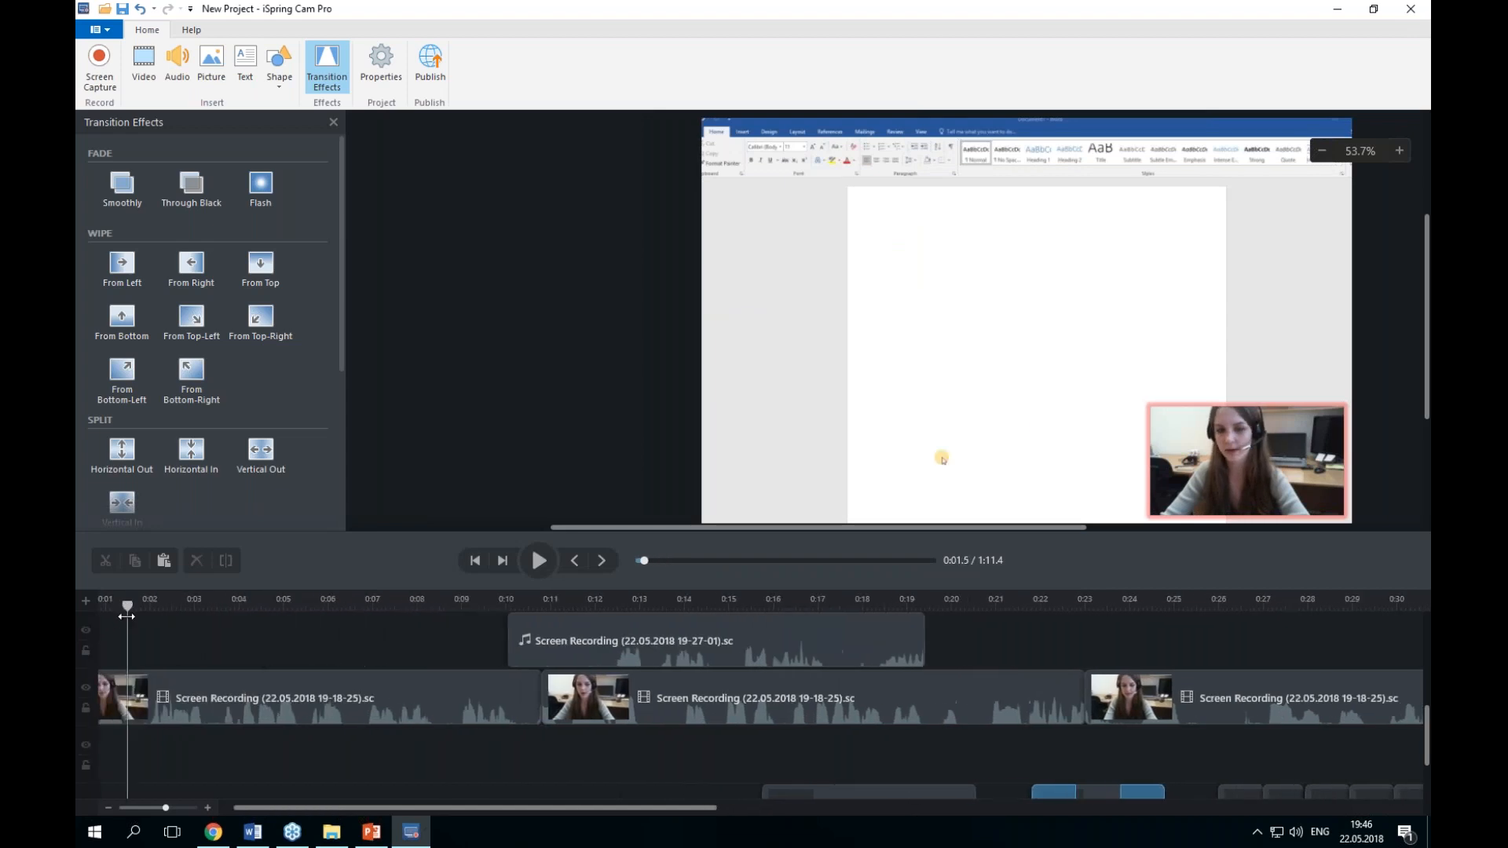
pyautogui.click(539, 560)
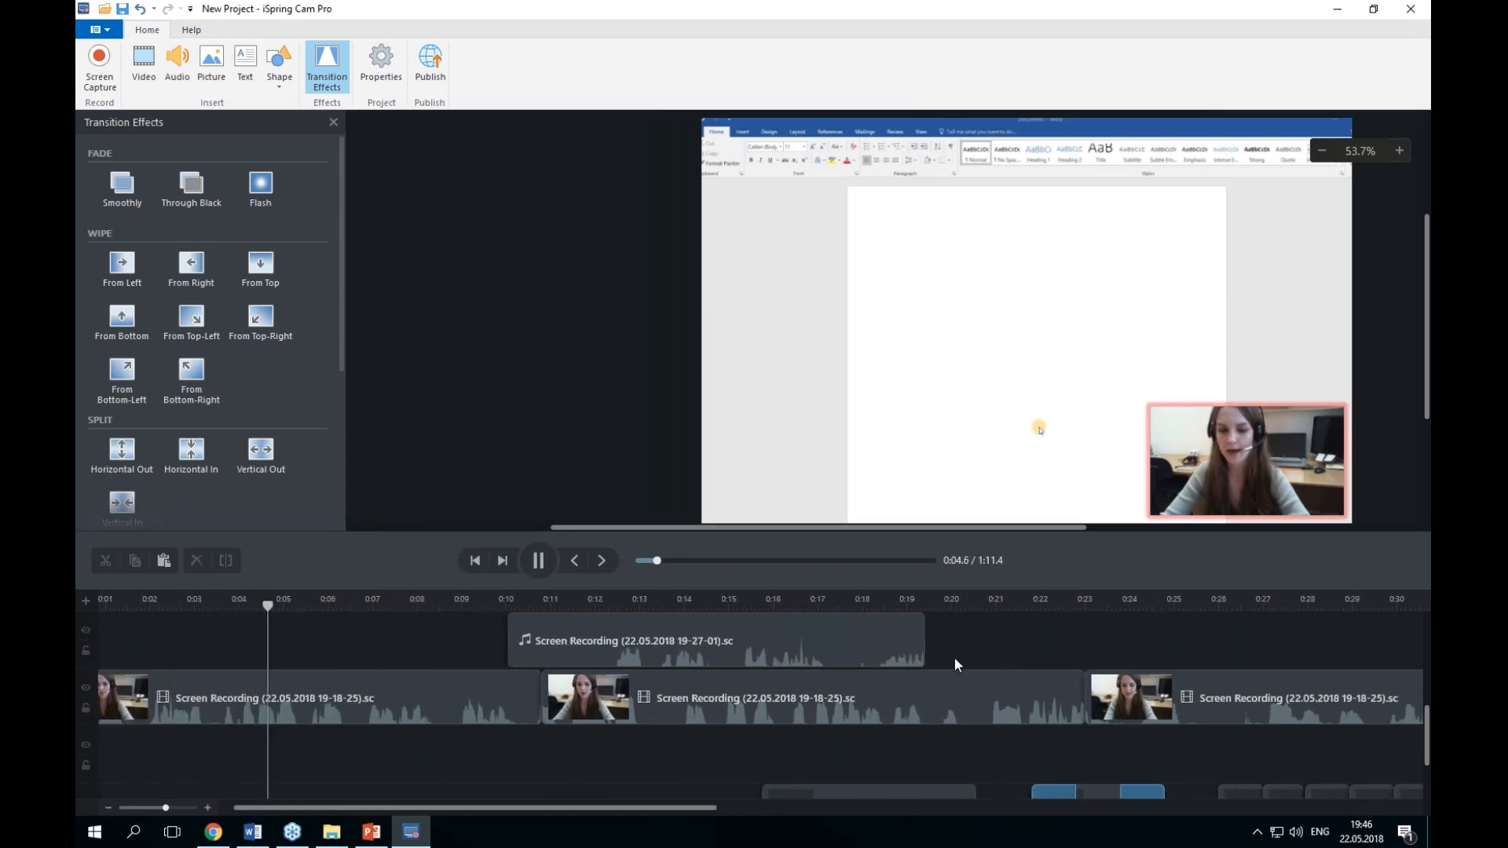
pyautogui.scroll(-2, 707, 730)
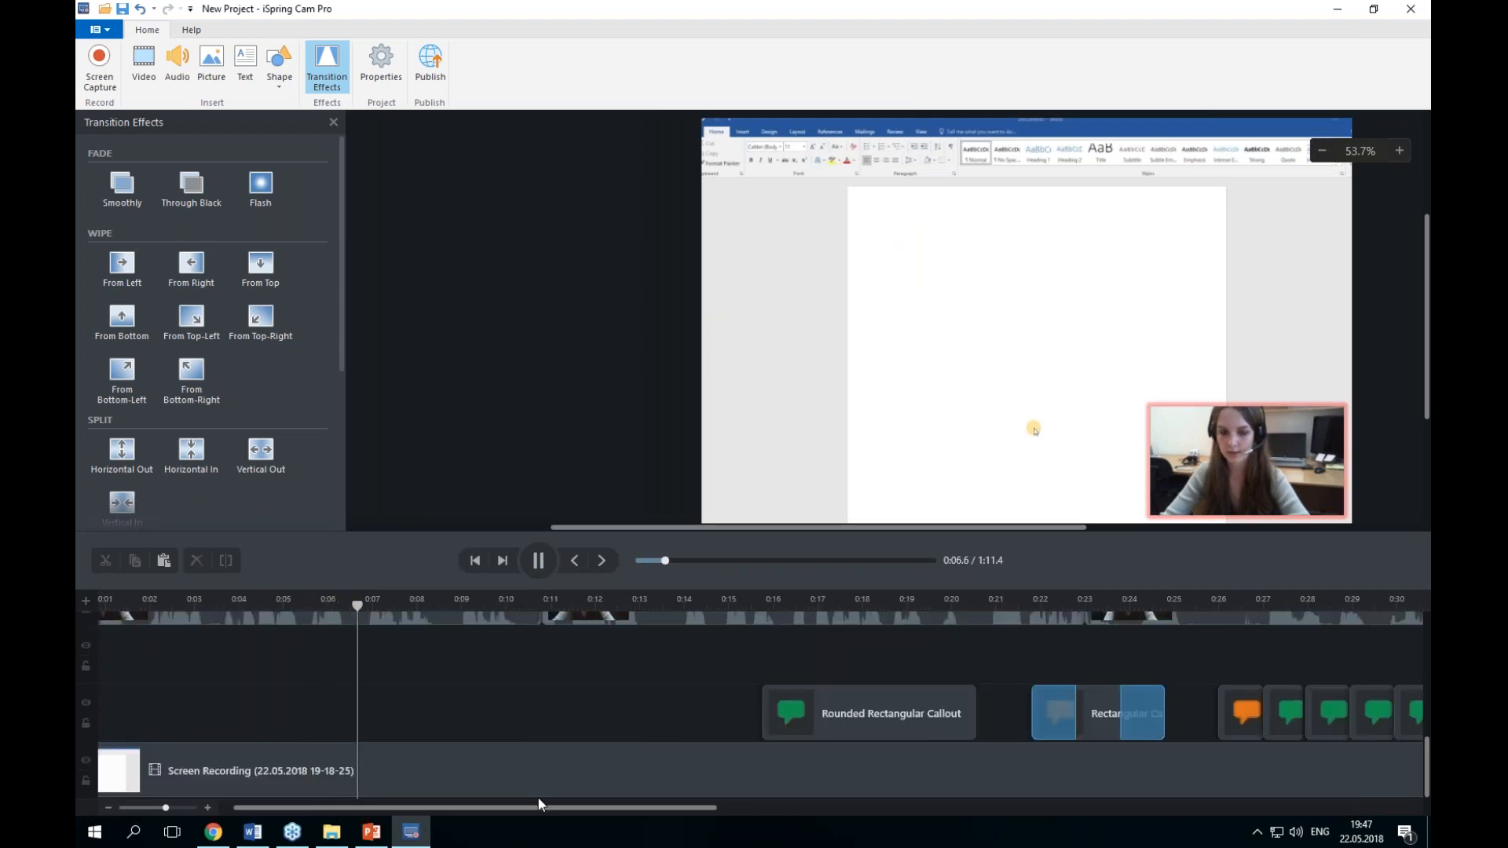
pyautogui.moveTo(469, 806)
pyautogui.mouseDown()
pyautogui.moveTo(895, 801)
pyautogui.moveTo(621, 795)
pyautogui.moveTo(454, 810)
pyautogui.mouseUp()
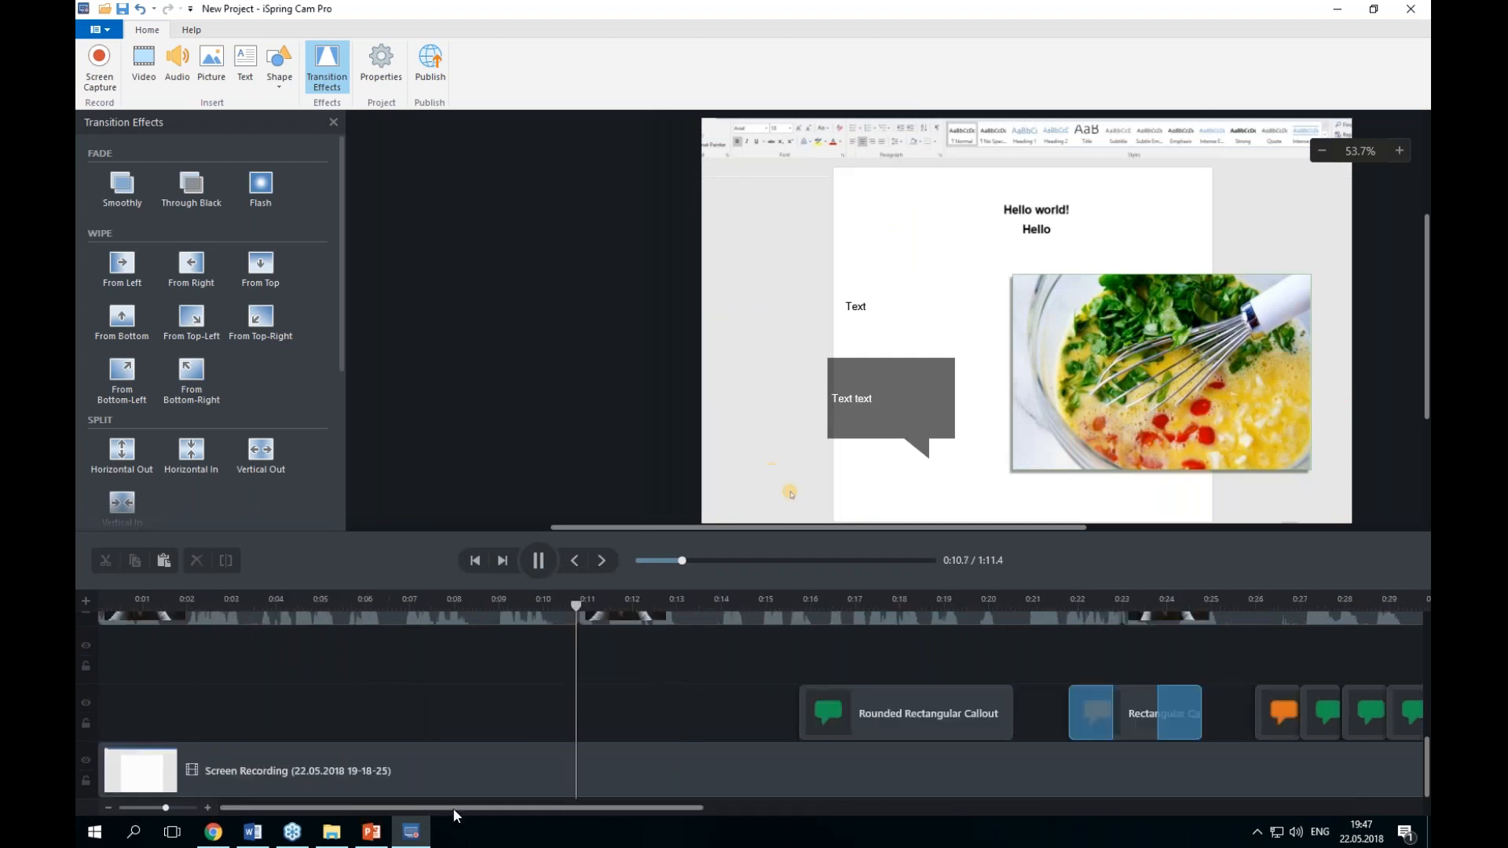
pyautogui.click(537, 561)
# Step: Play the timeline from about 0:18 to preview the rounded rectangular callout section
pyautogui.scroll(5, 571, 728)
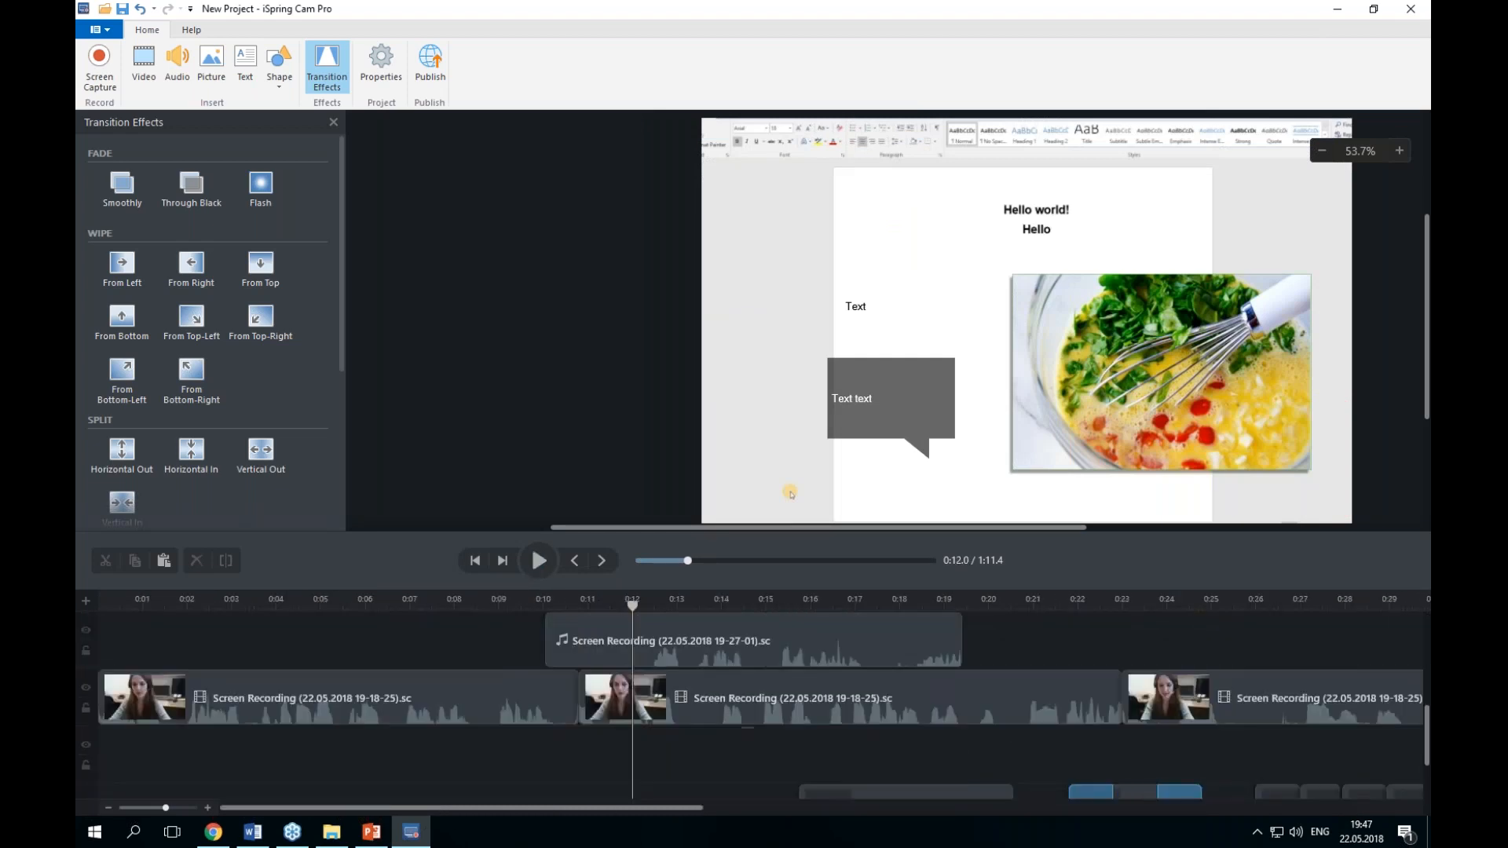
pyautogui.scroll(-5, 754, 707)
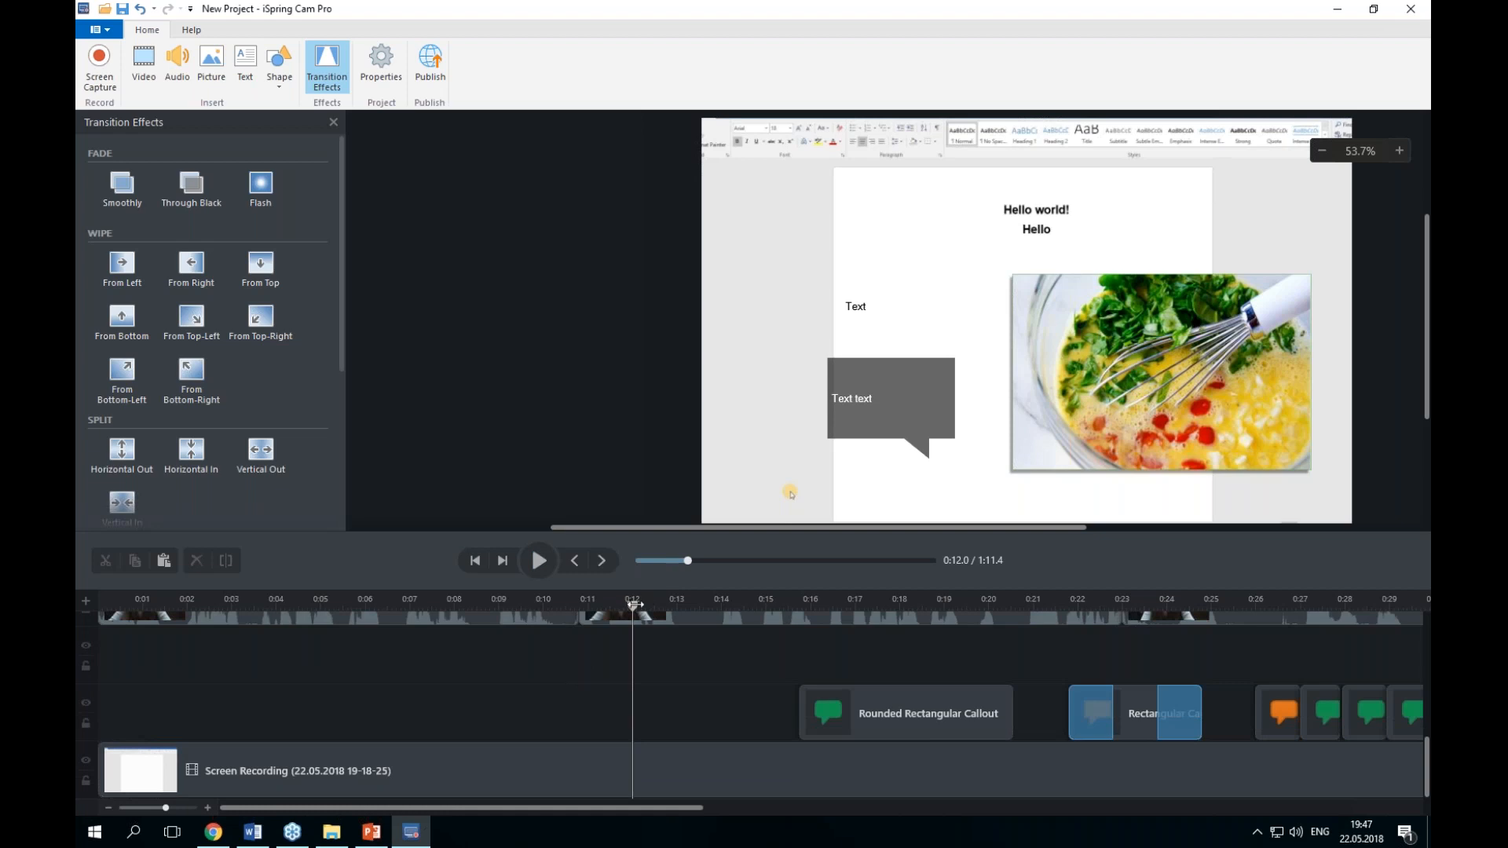
pyautogui.moveTo(634, 604); pyautogui.dragTo(776, 604)
pyautogui.click(539, 561)
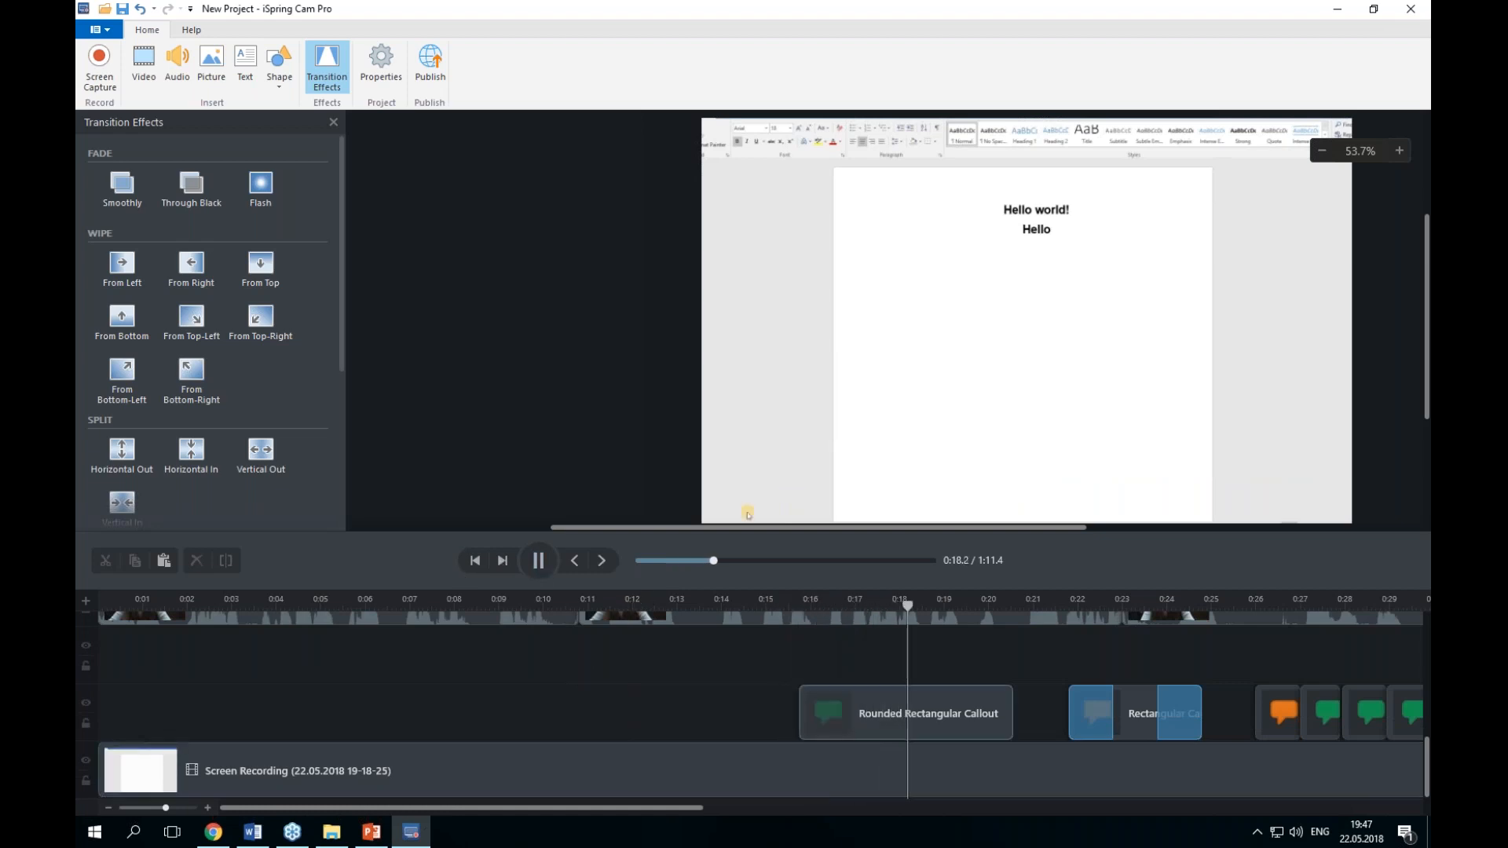
pyautogui.click(983, 713)
pyautogui.click(539, 561)
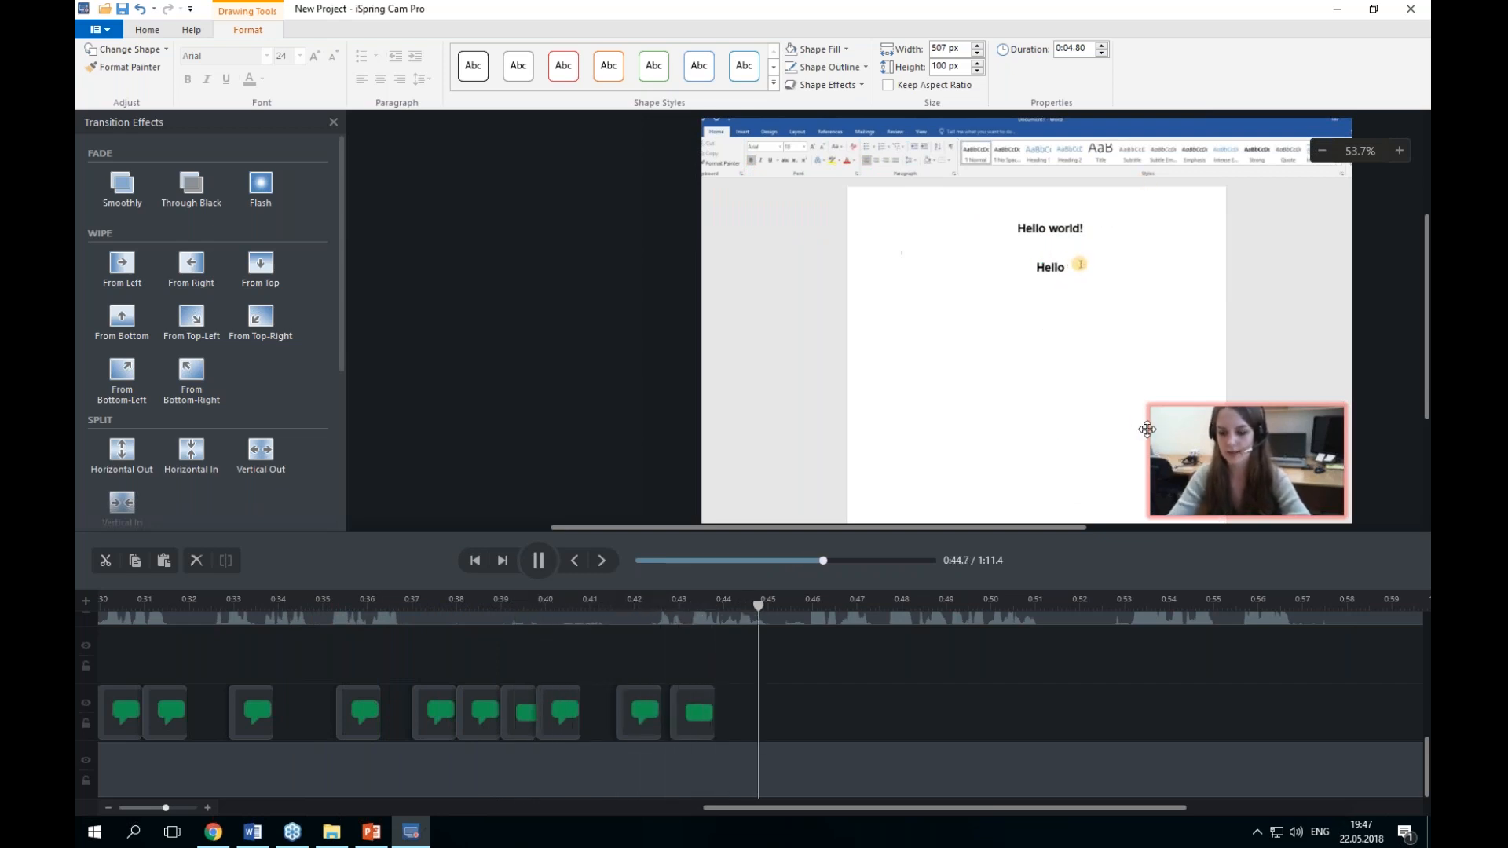
pyautogui.click(538, 561)
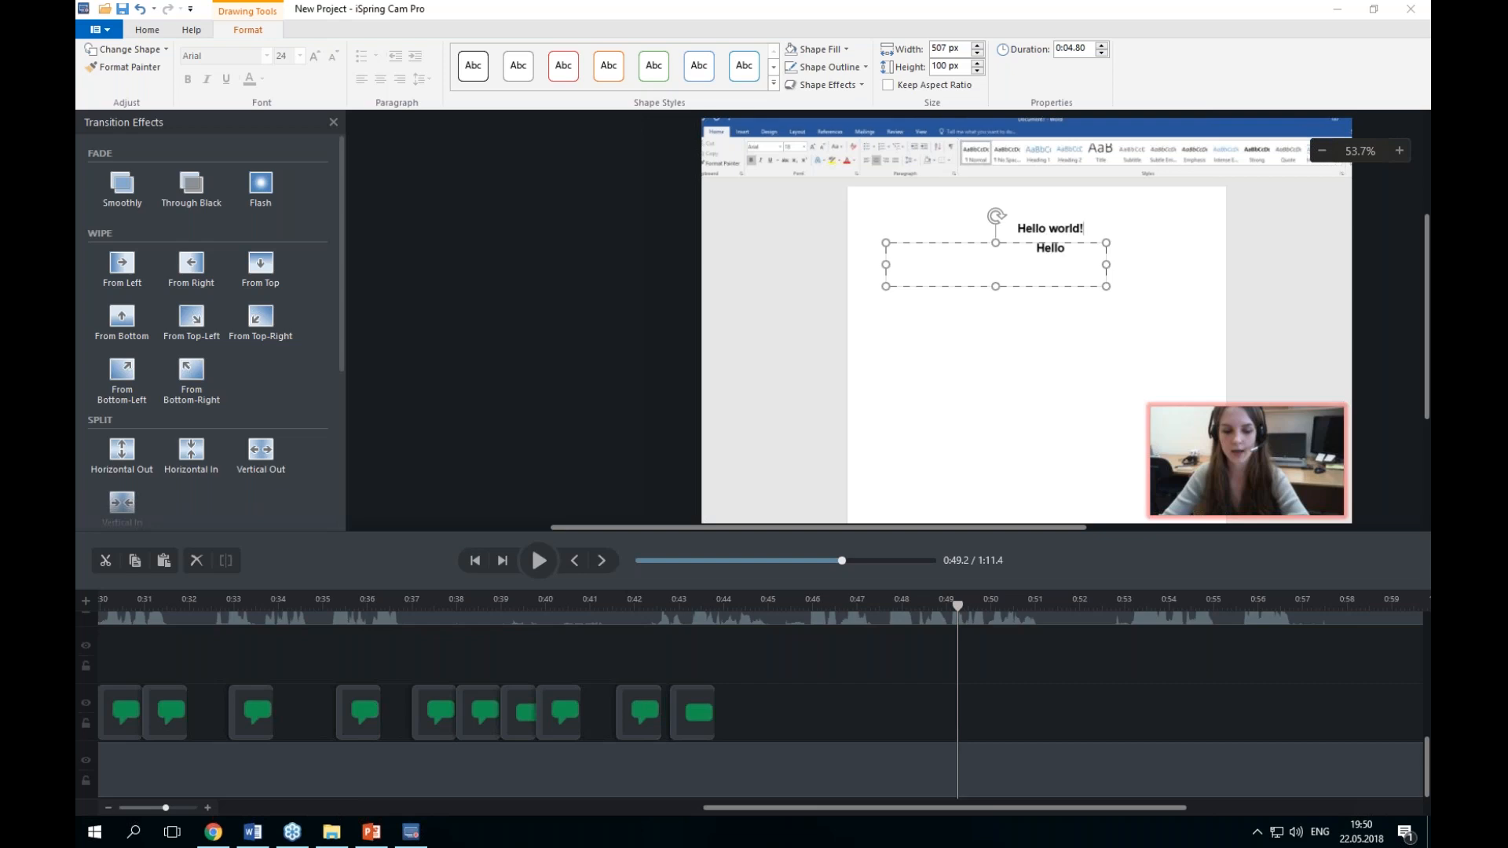
# Step: Open the Export Project save dialog, review its file name and project file type, then cancel it
pyautogui.click(98, 29)
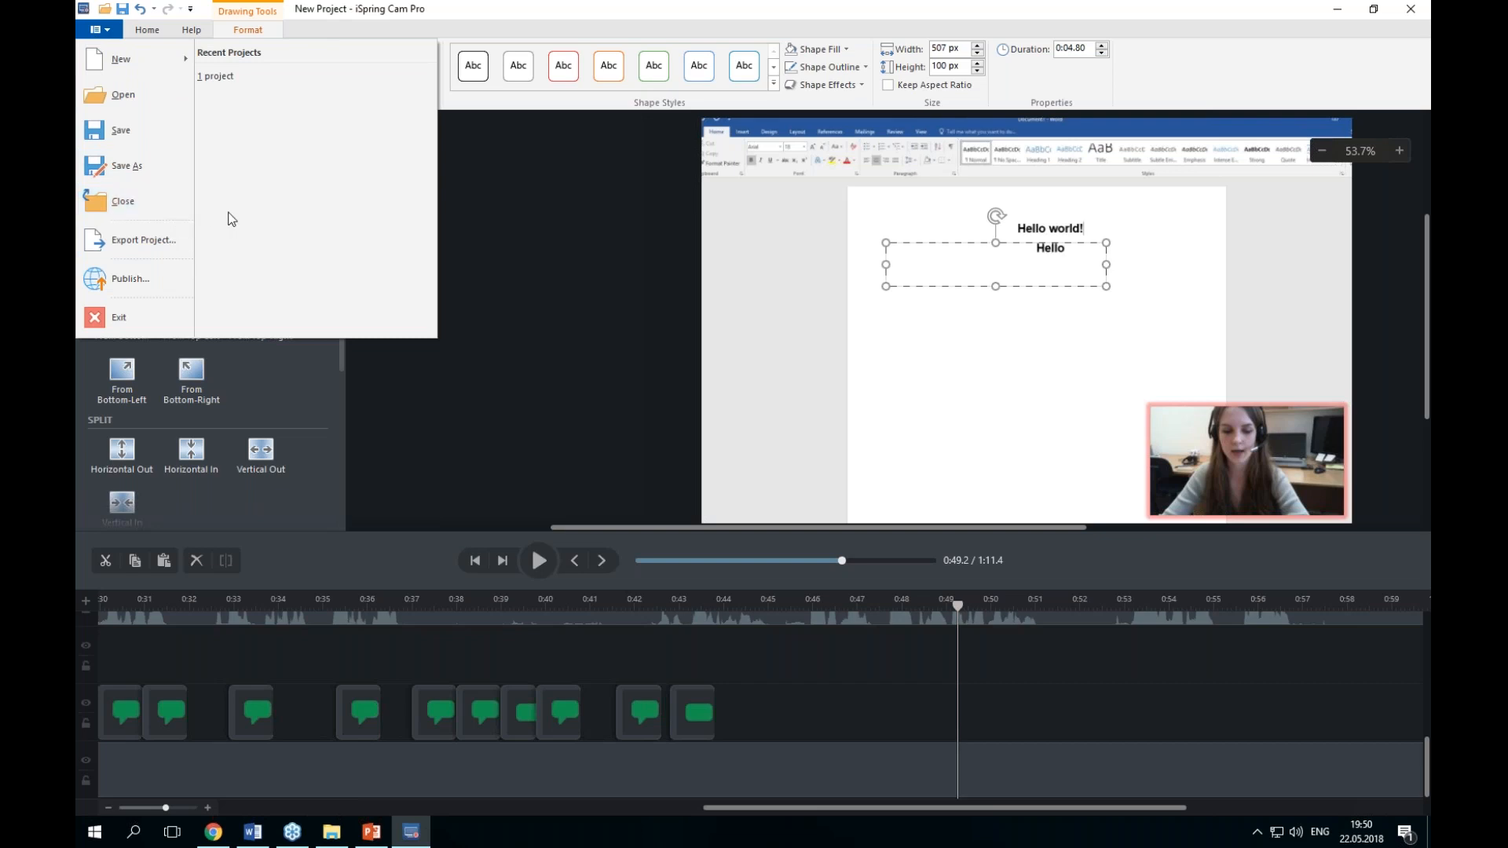
pyautogui.click(166, 249)
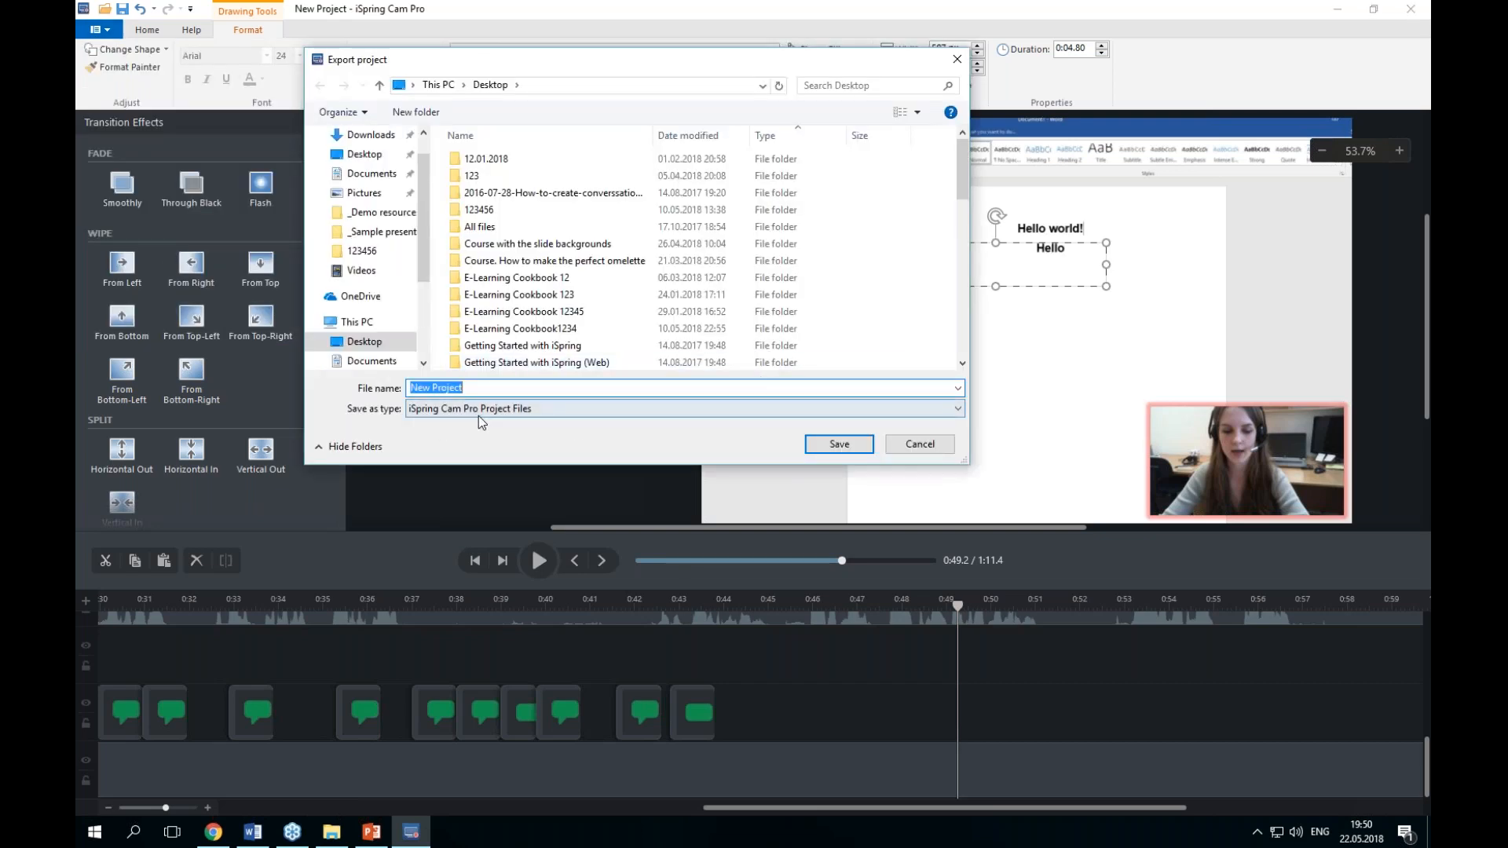
pyautogui.click(499, 416)
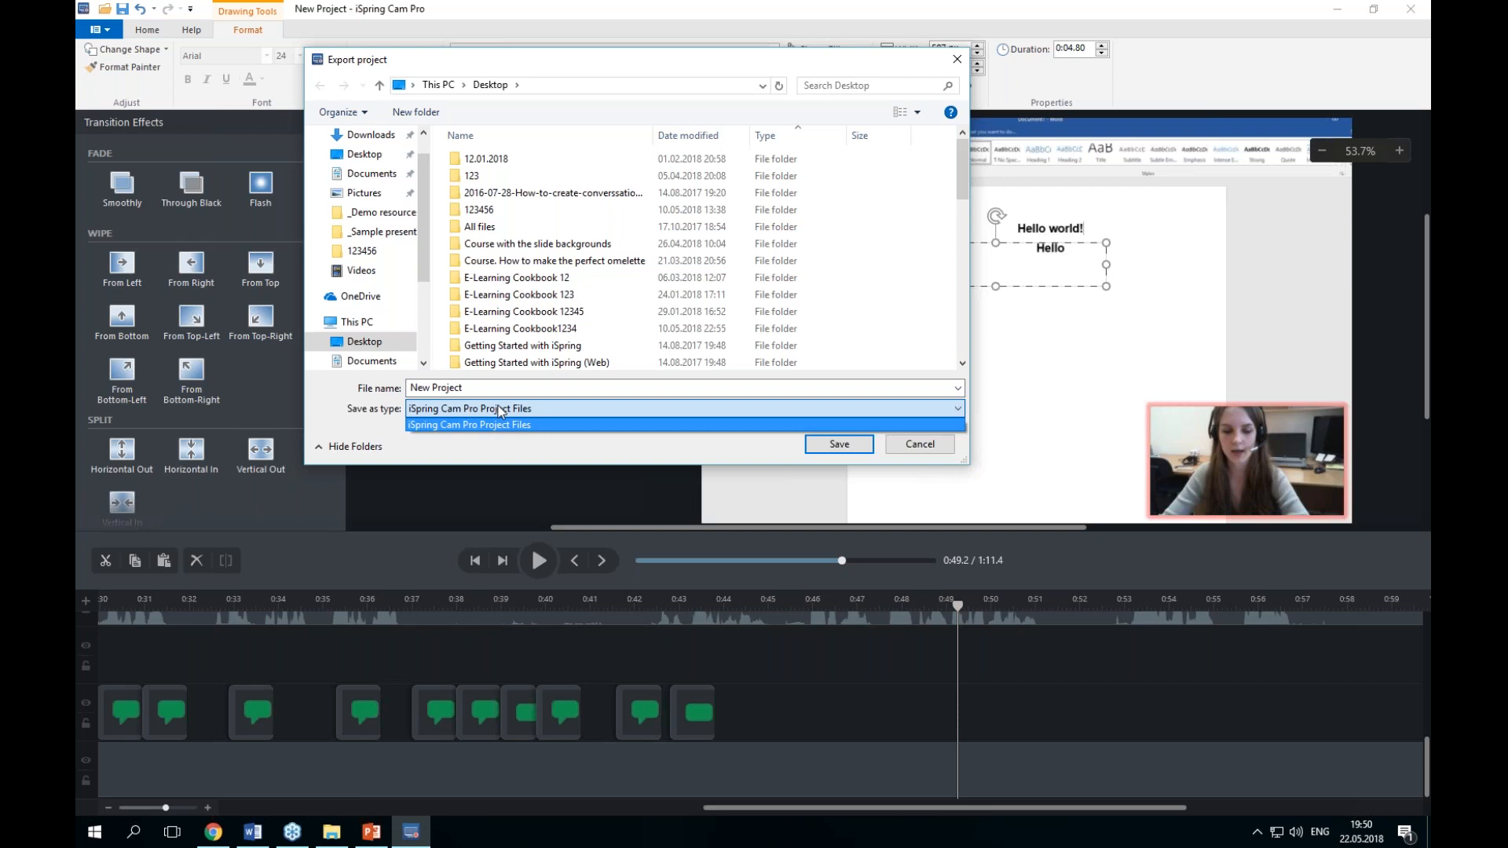
pyautogui.click(499, 409)
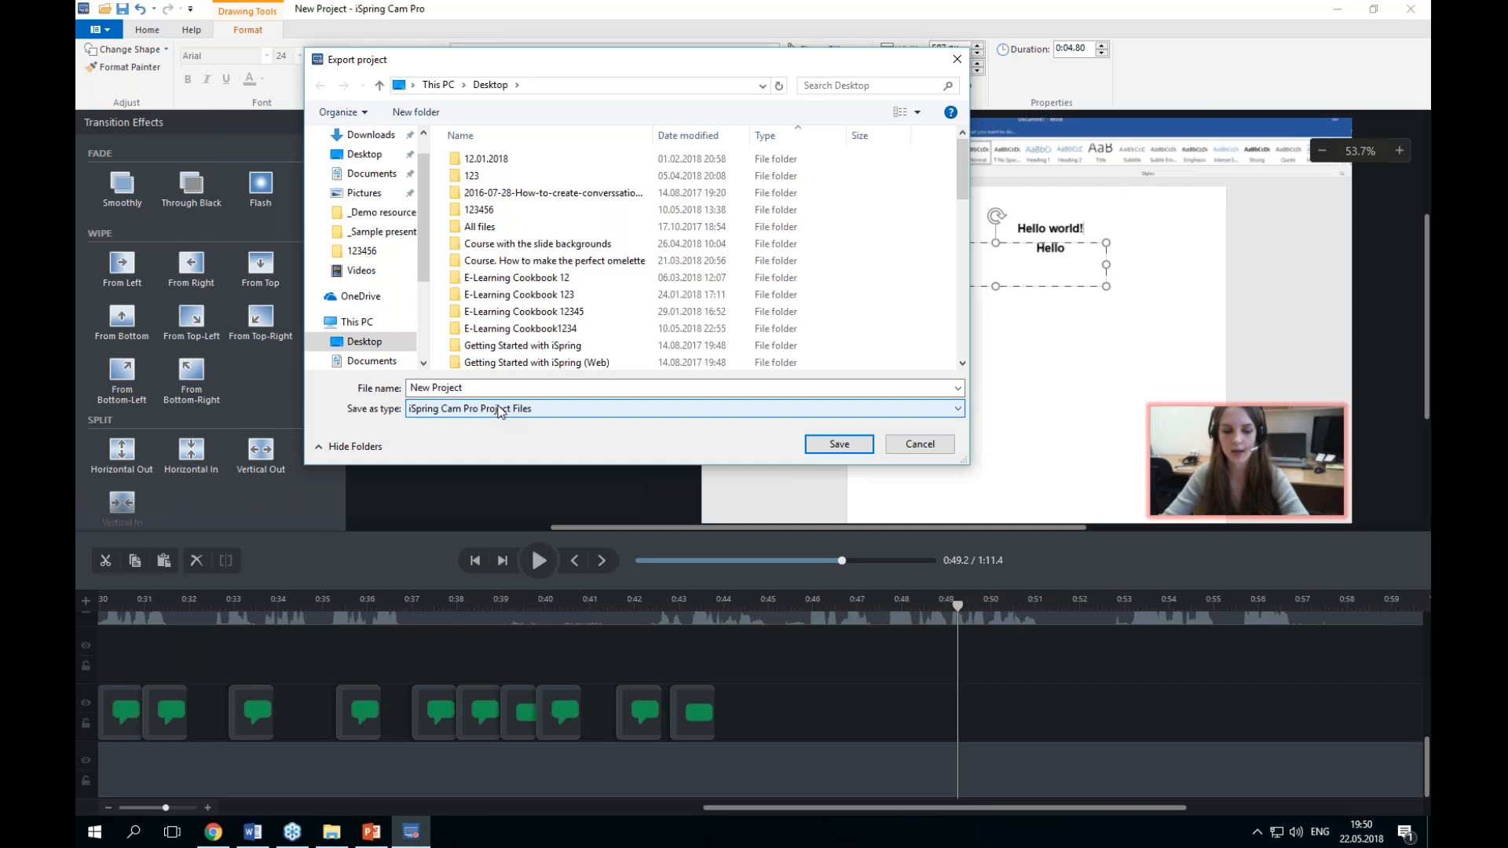
pyautogui.click(506, 386)
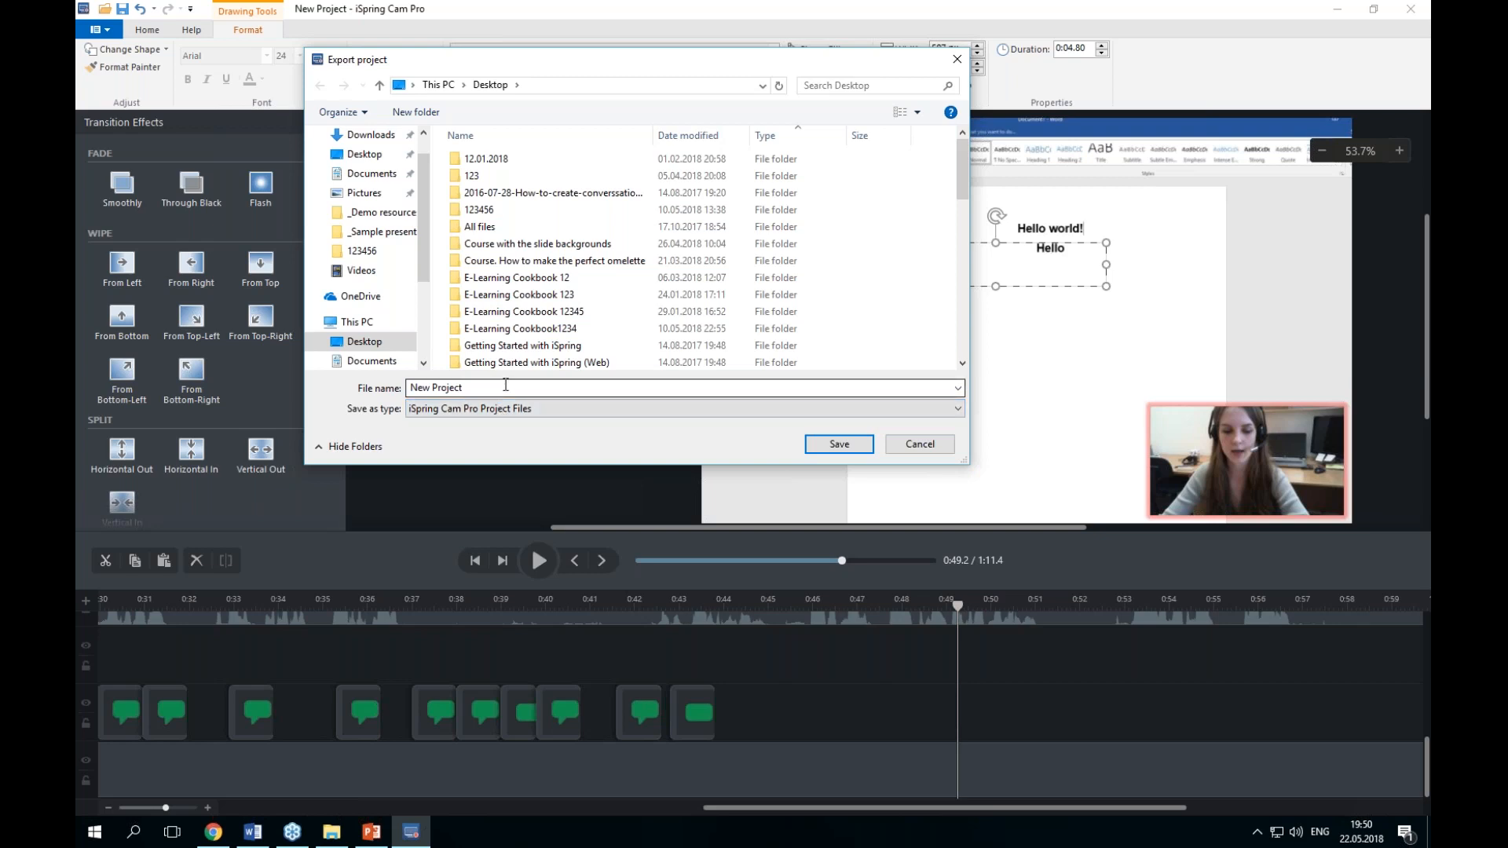
pyautogui.moveTo(591, 66); pyautogui.dragTo(769, 91)
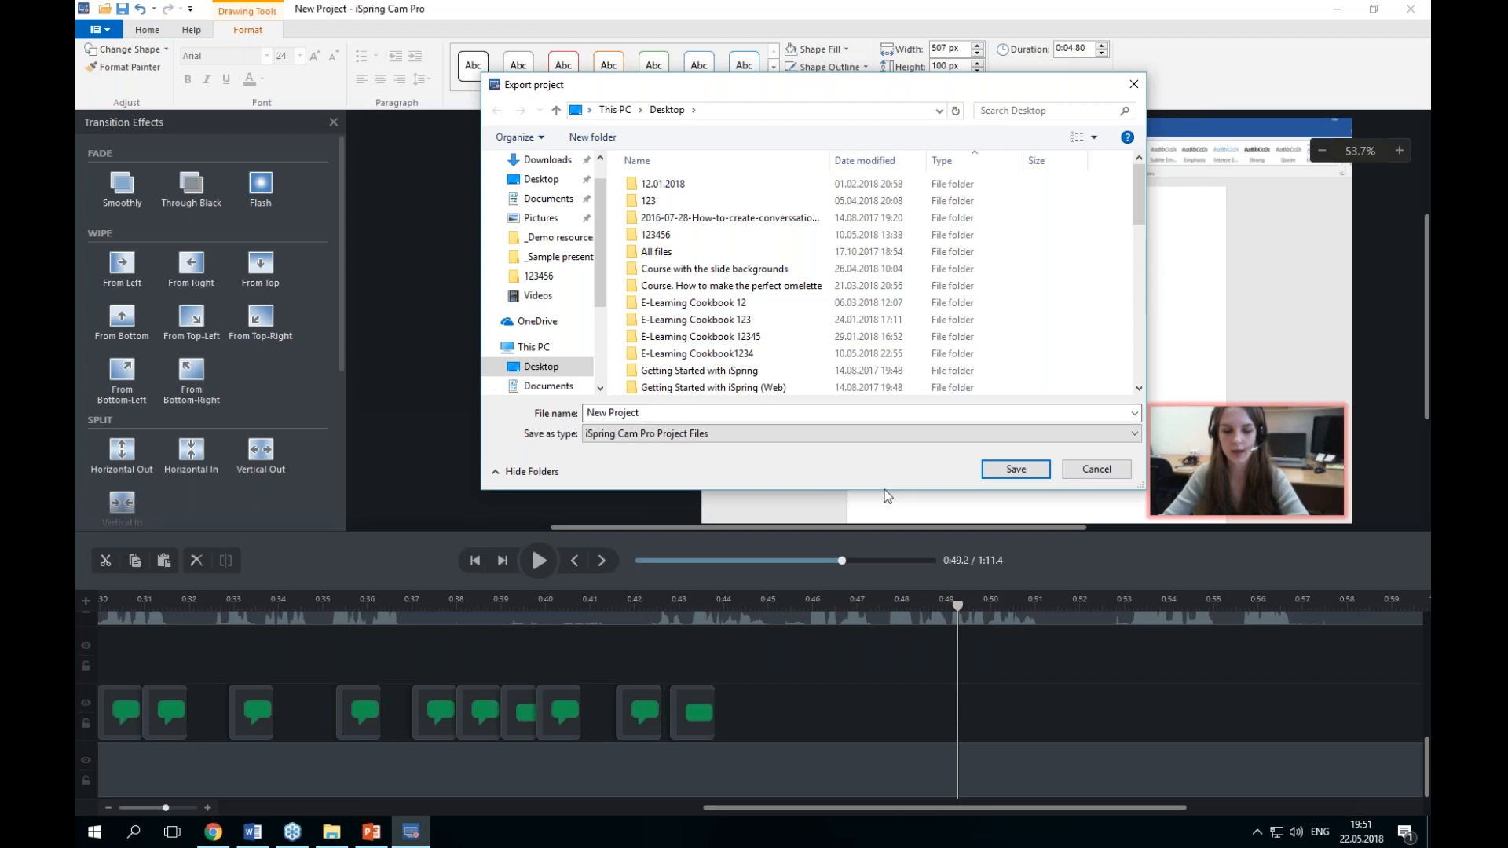
pyautogui.click(1095, 469)
pyautogui.click(108, 32)
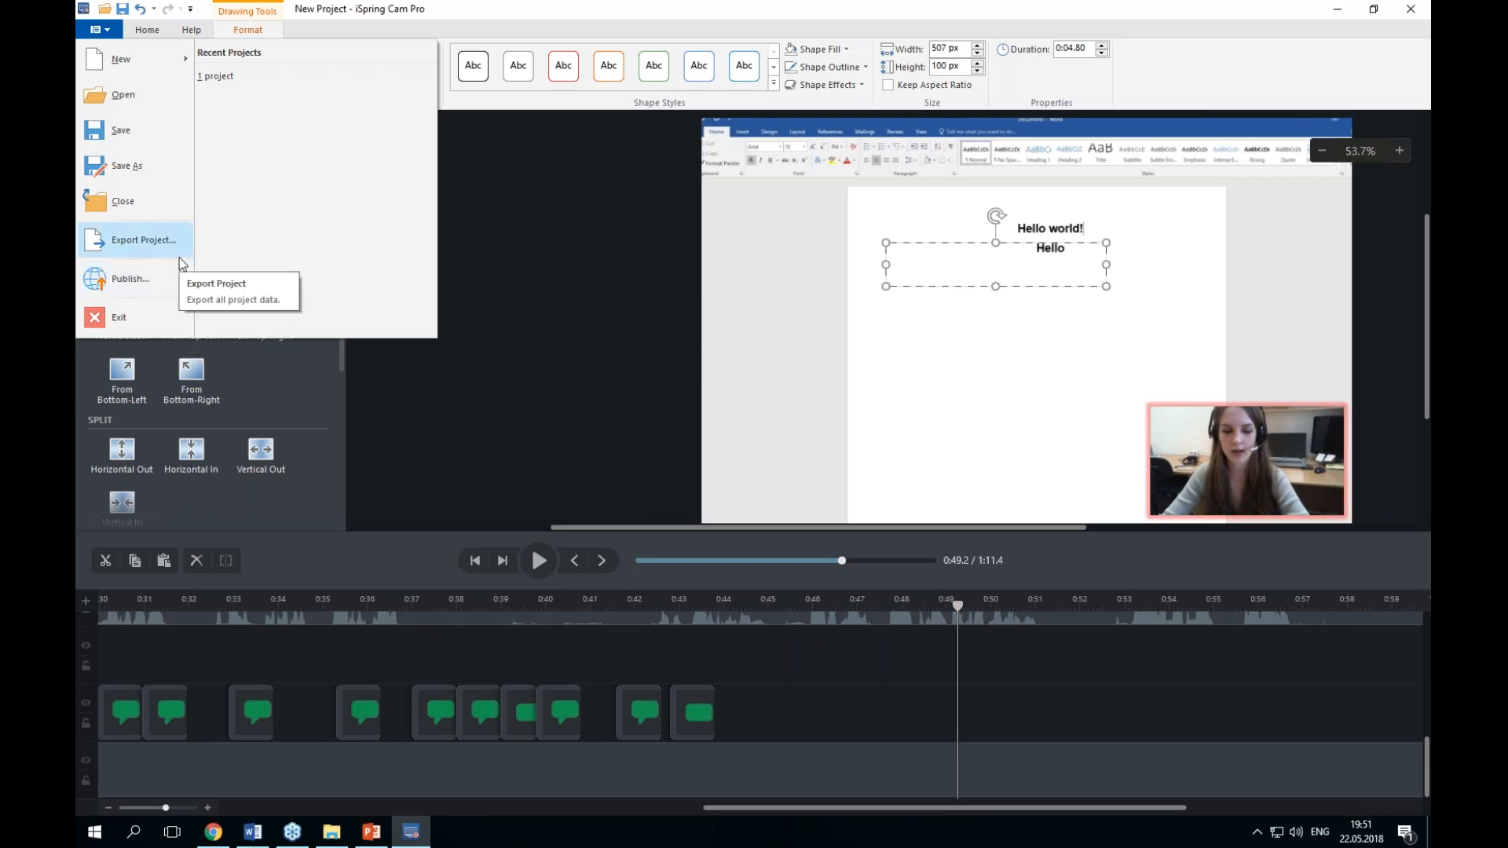
pyautogui.click(1374, 526)
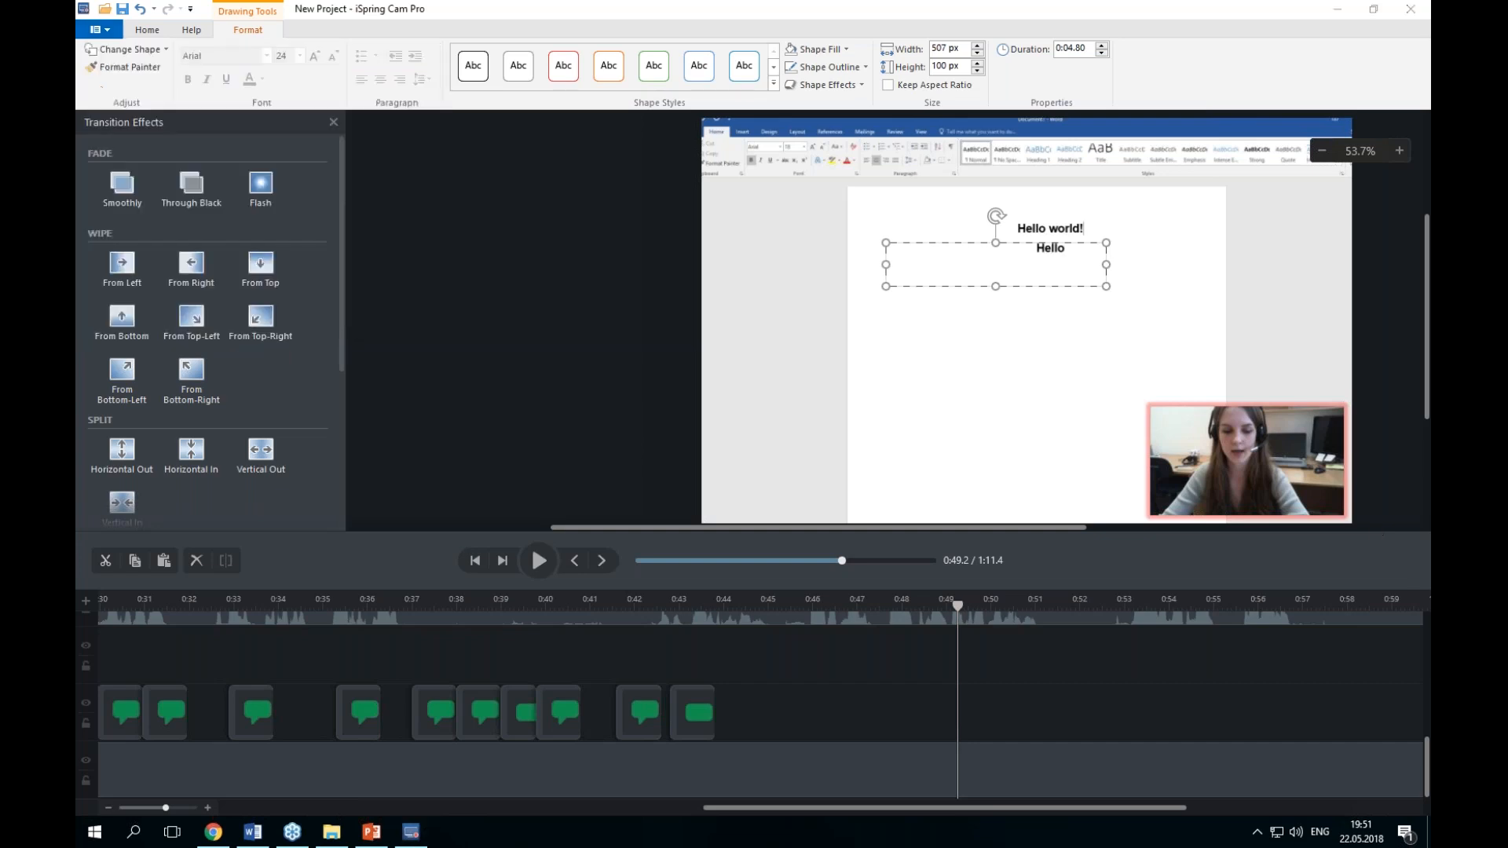
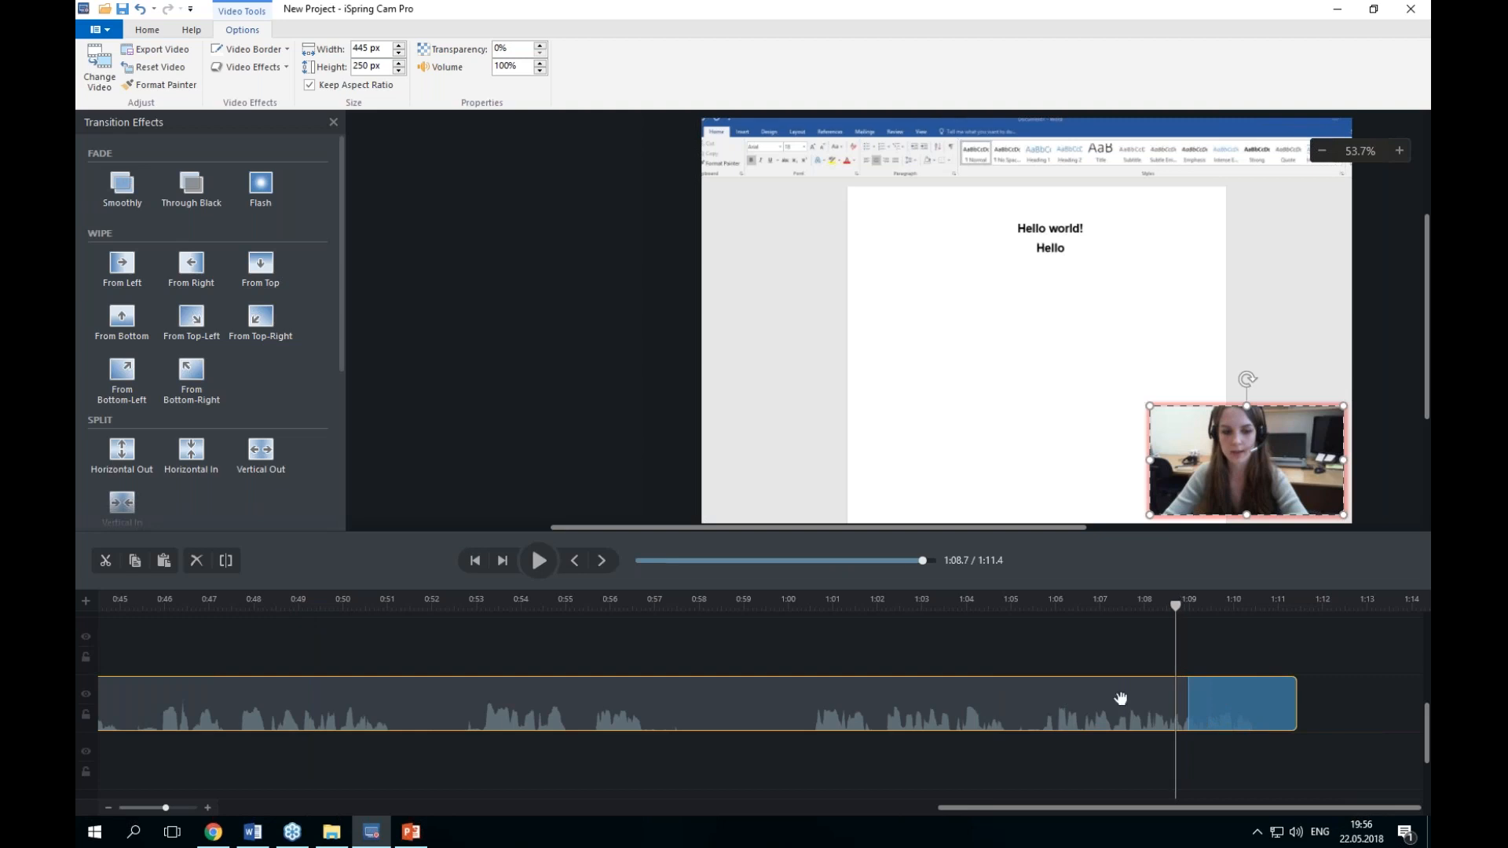
# Step: Stop playback and scroll through the timeline tracks to the callout clips
pyautogui.click(537, 572)
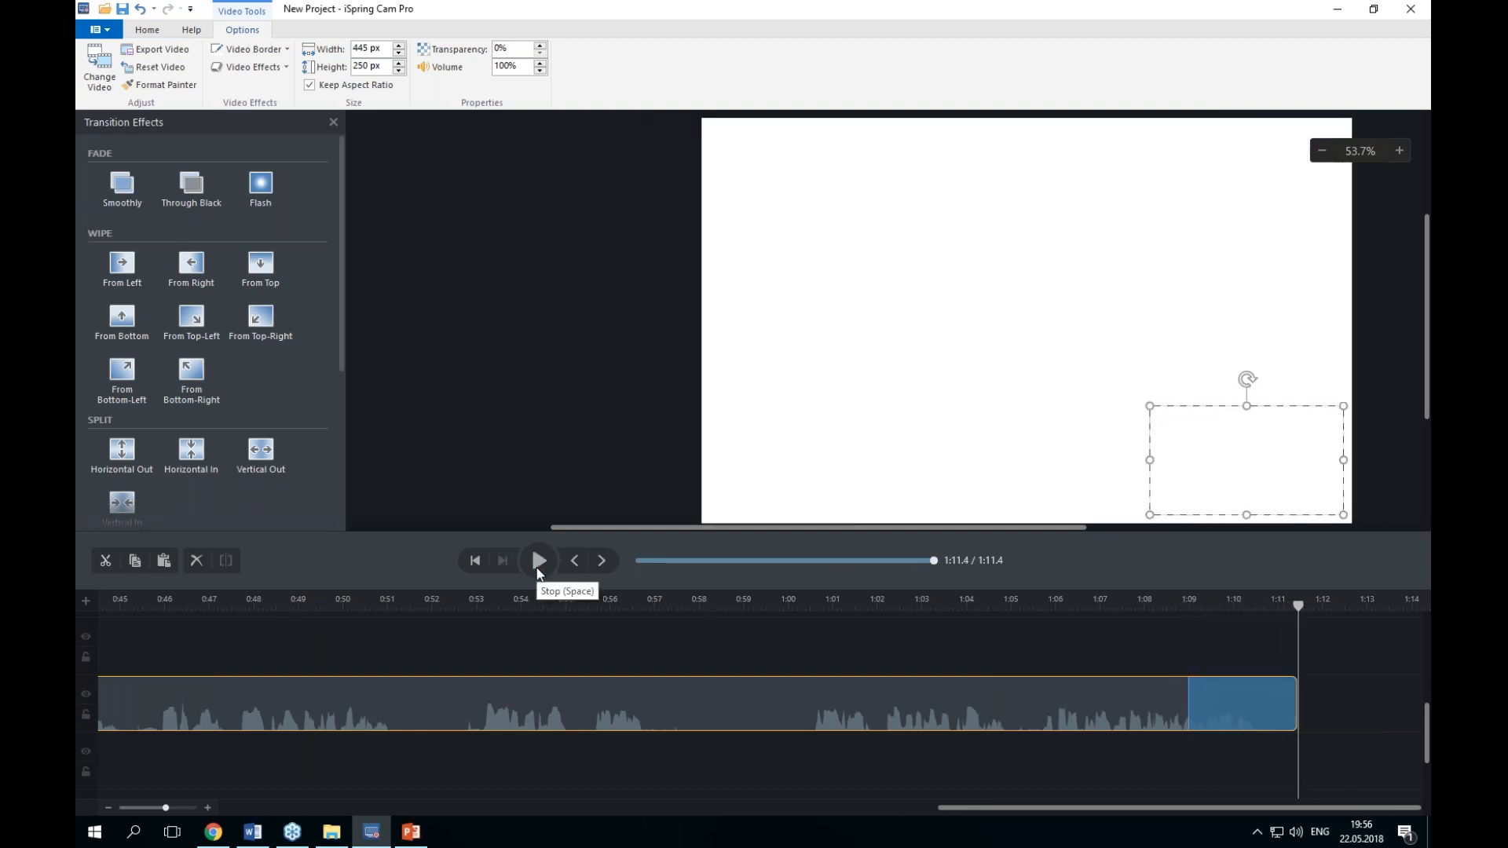
pyautogui.click(537, 572)
pyautogui.click(538, 567)
pyautogui.moveTo(672, 806); pyautogui.dragTo(1364, 769)
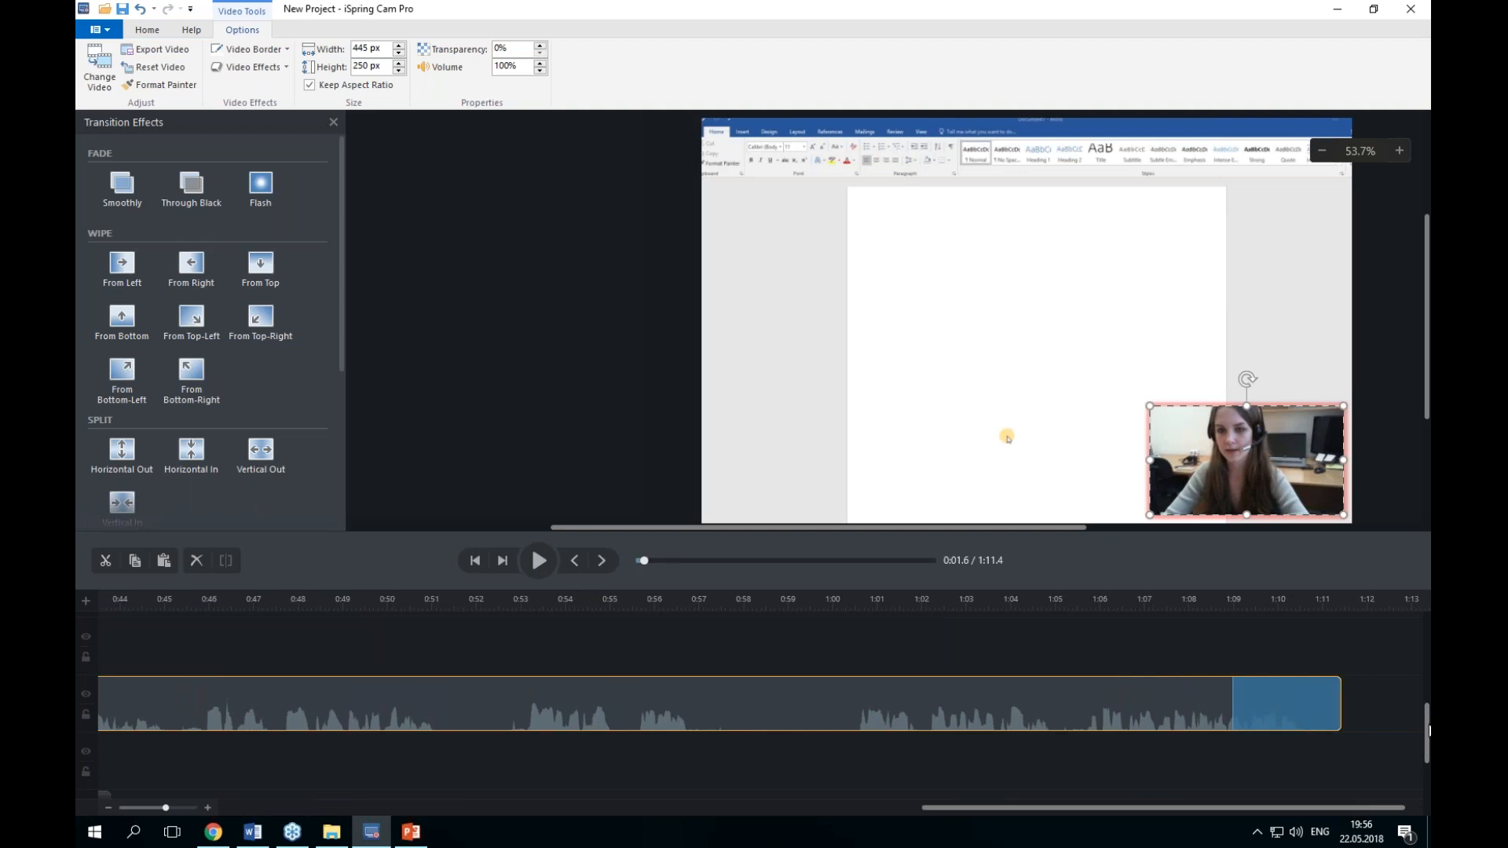
pyautogui.moveTo(1425, 721); pyautogui.dragTo(1416, 759)
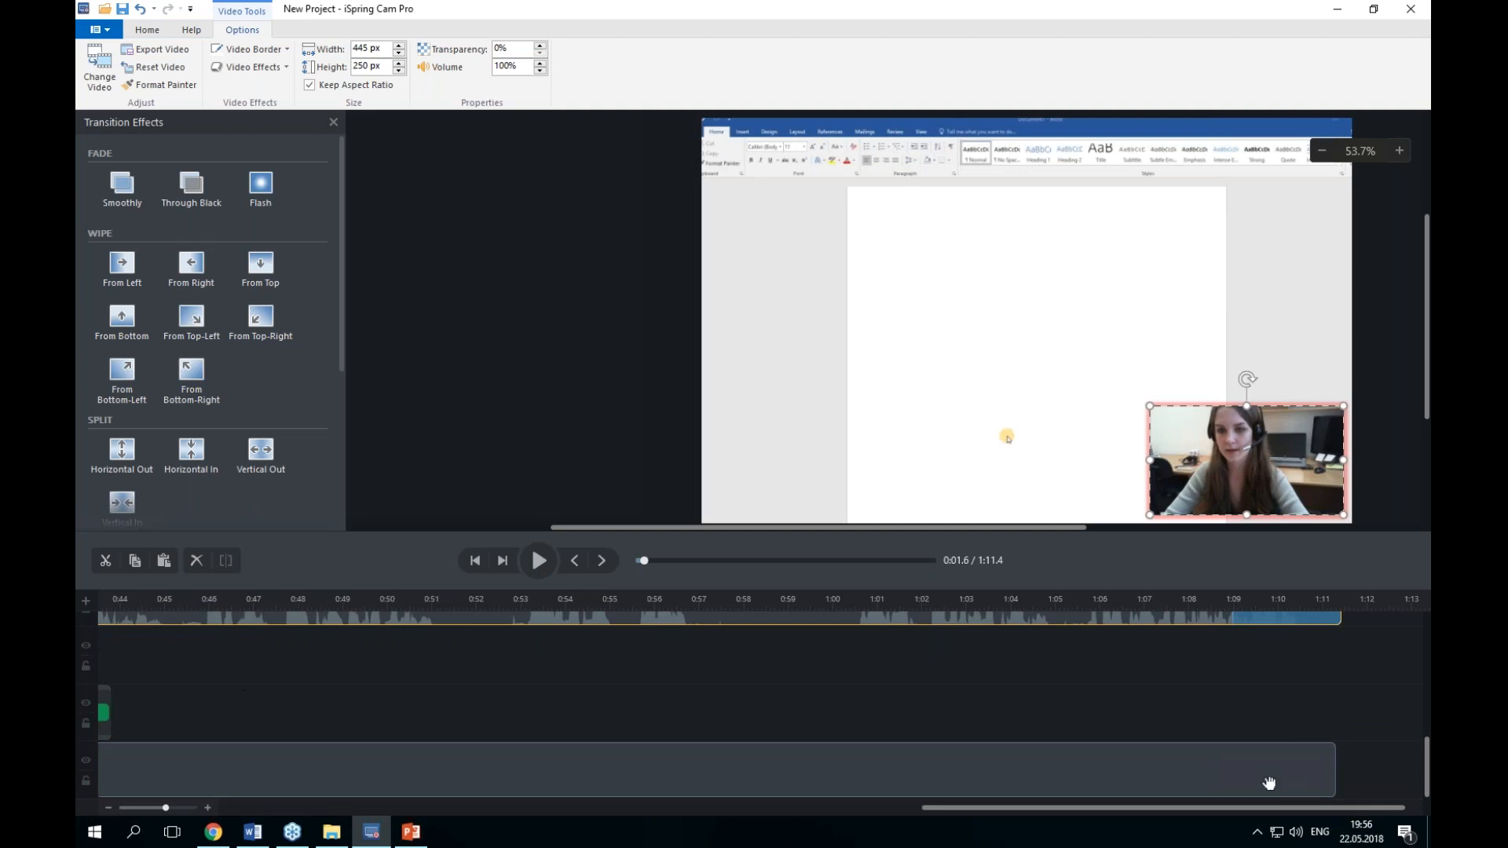
pyautogui.moveTo(1395, 807); pyautogui.dragTo(1024, 774)
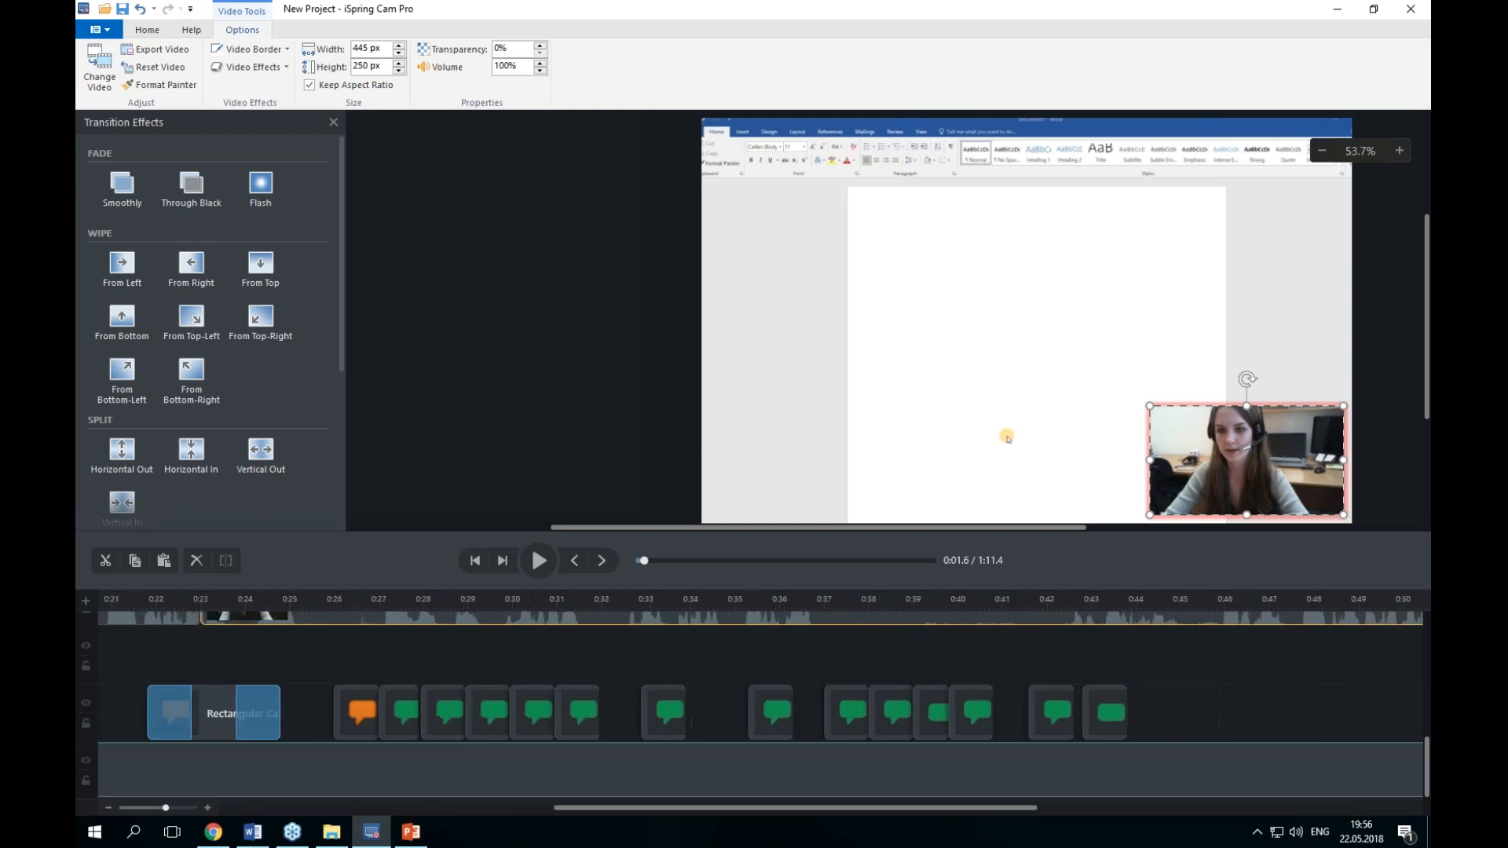
pyautogui.scroll(3, 1035, 699)
pyautogui.scroll(2, 899, 705)
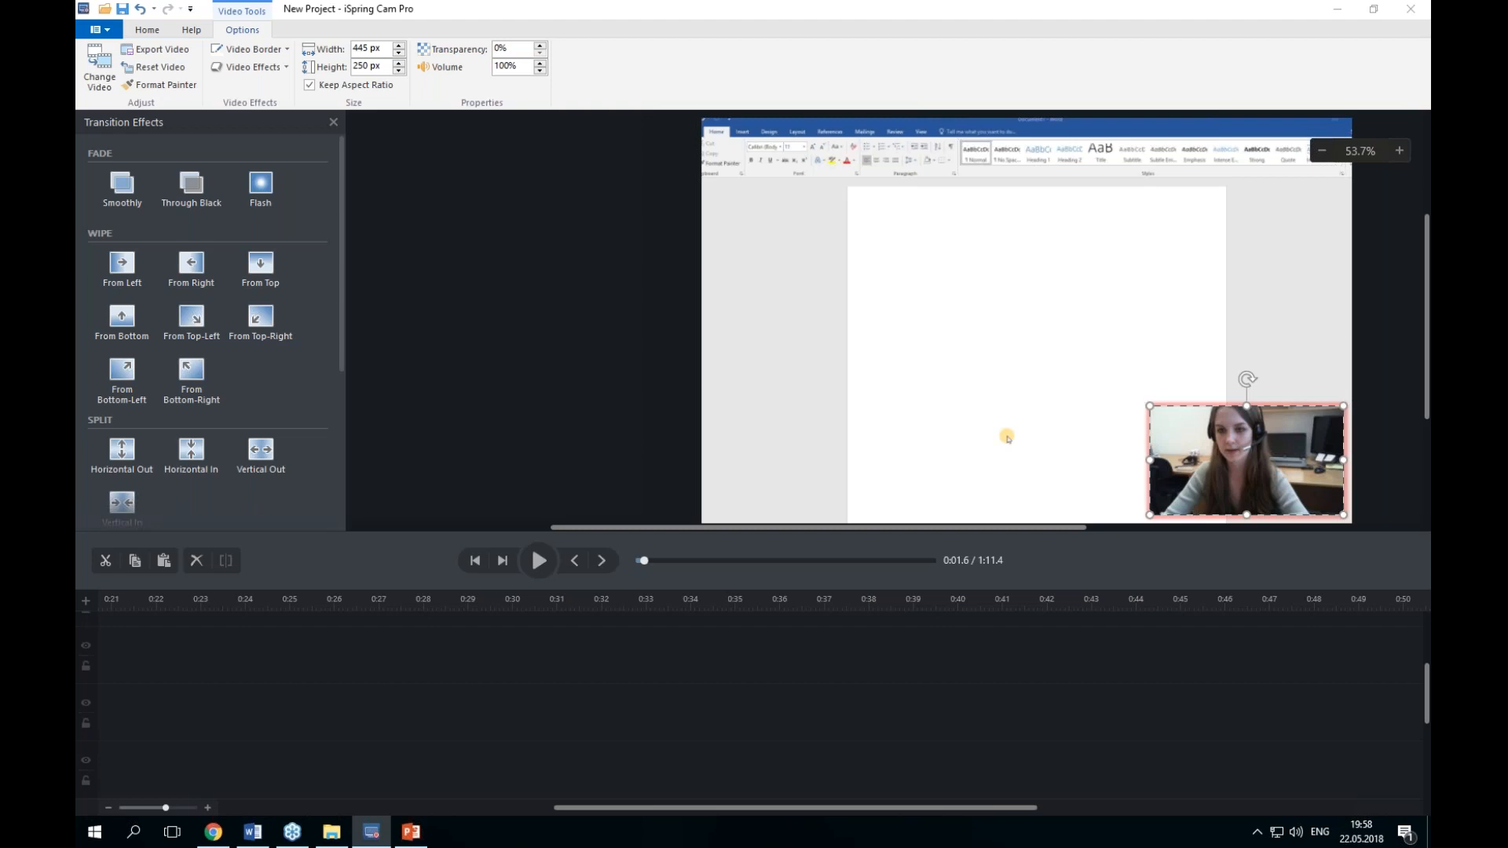
# Step: Scroll the timeline back to the start to view the screen recording clips
pyautogui.click(146, 30)
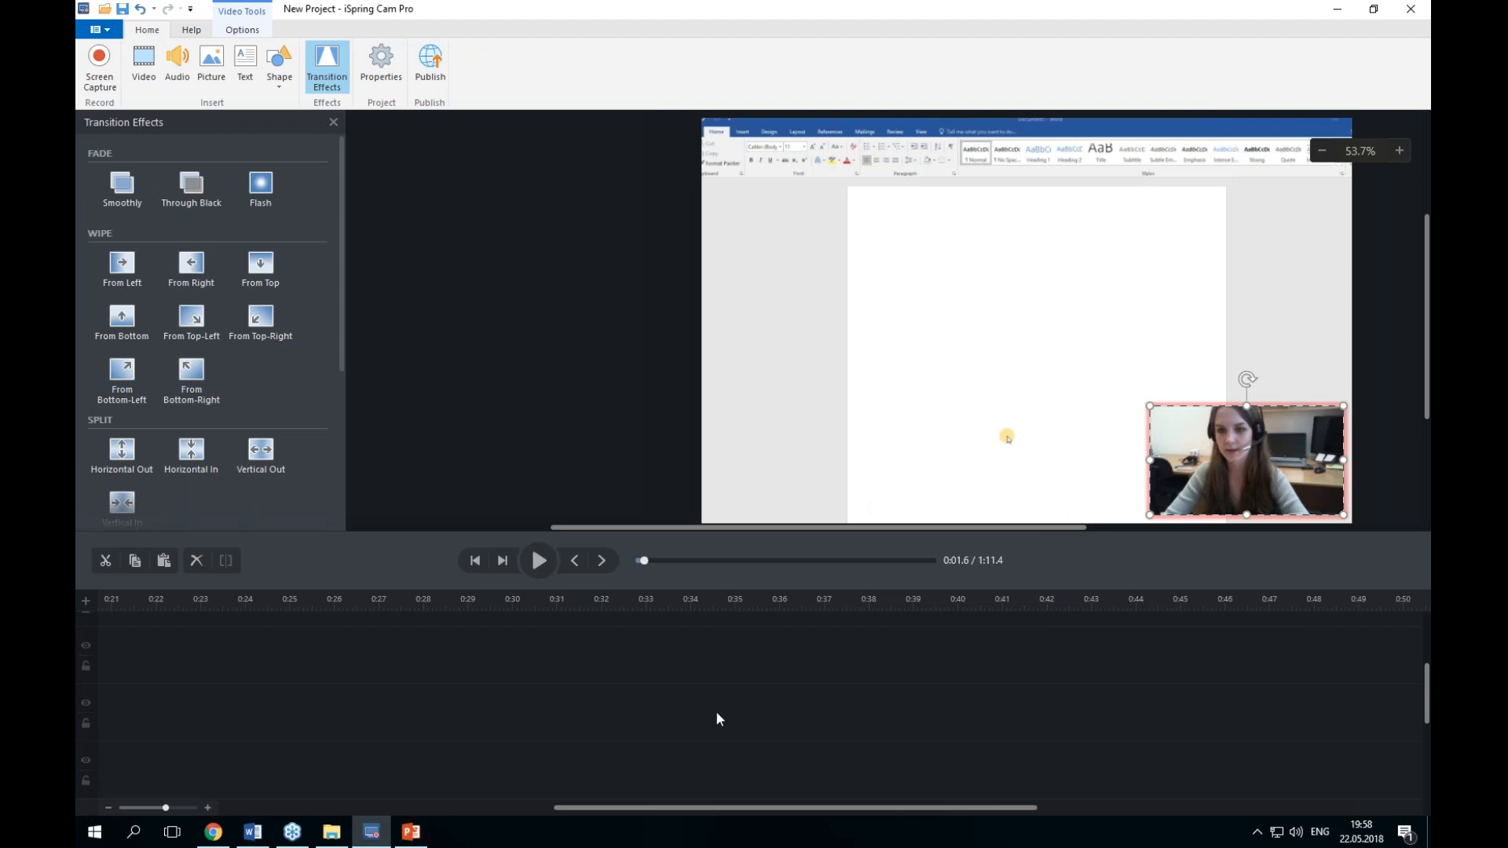
pyautogui.moveTo(738, 807); pyautogui.dragTo(404, 808)
pyautogui.scroll(3, 494, 686)
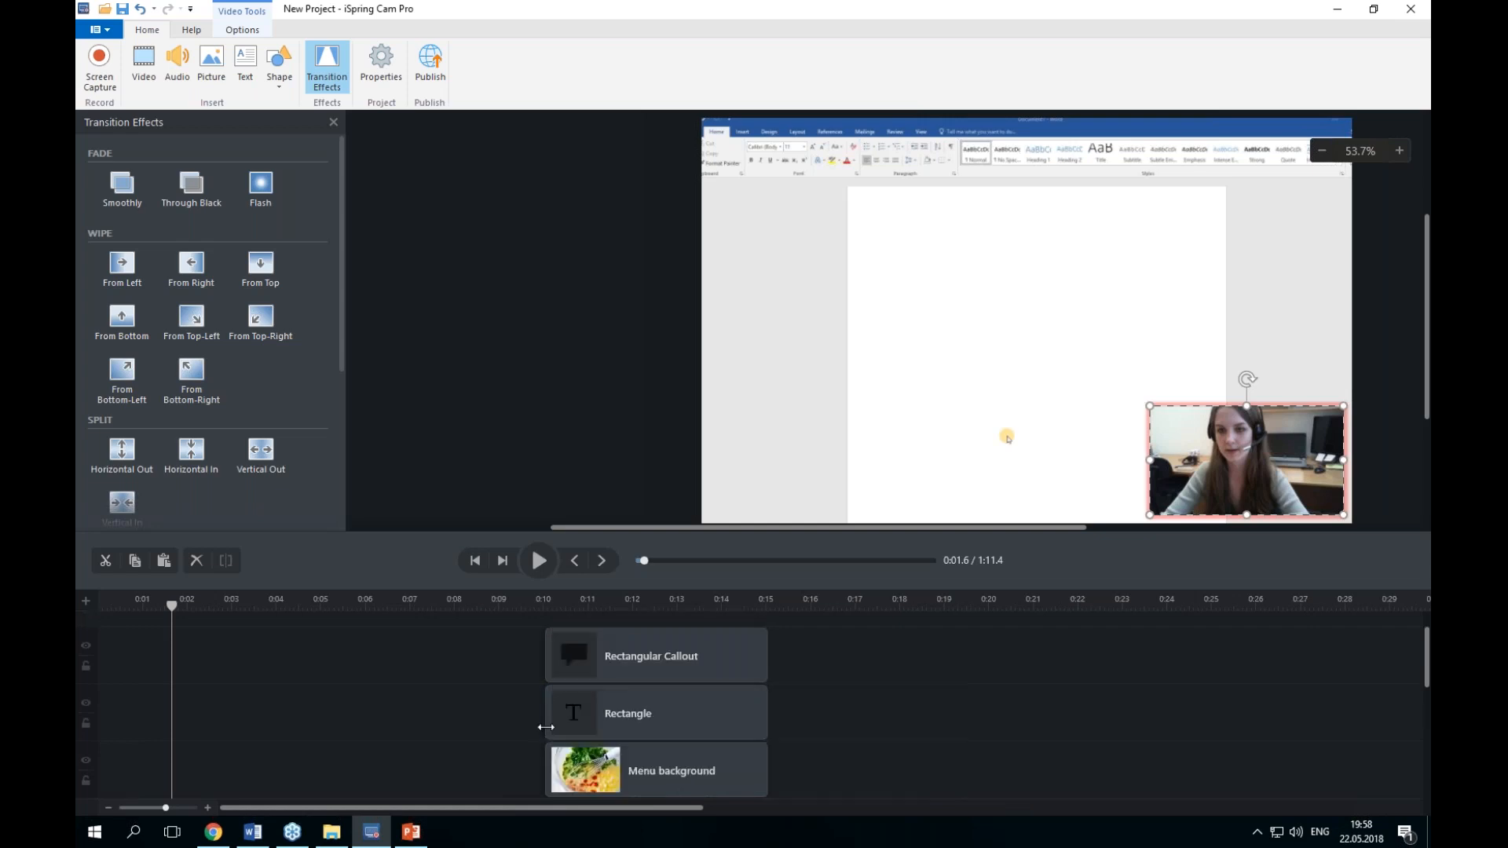
pyautogui.scroll(-4, 495, 686)
pyautogui.scroll(1, 474, 672)
pyautogui.moveTo(764, 735)
pyautogui.mouseDown()
pyautogui.moveTo(982, 721)
pyautogui.moveTo(747, 736)
pyautogui.mouseUp()
pyautogui.click(583, 769)
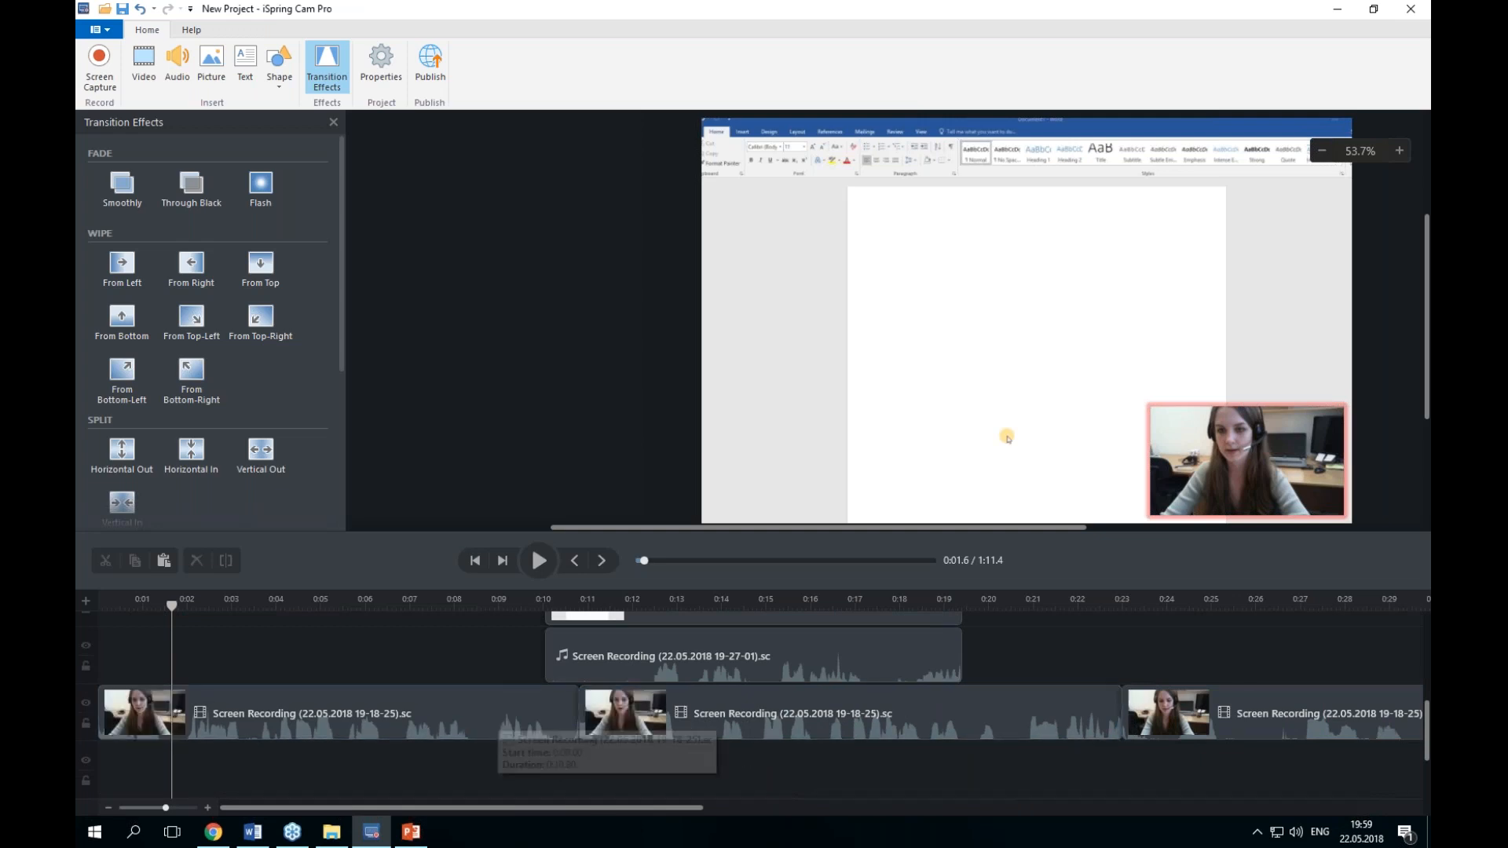
# Step: Trim the end of the first screen recording clip, move the second clip left to meet it, and preview the cut
pyautogui.click(528, 724)
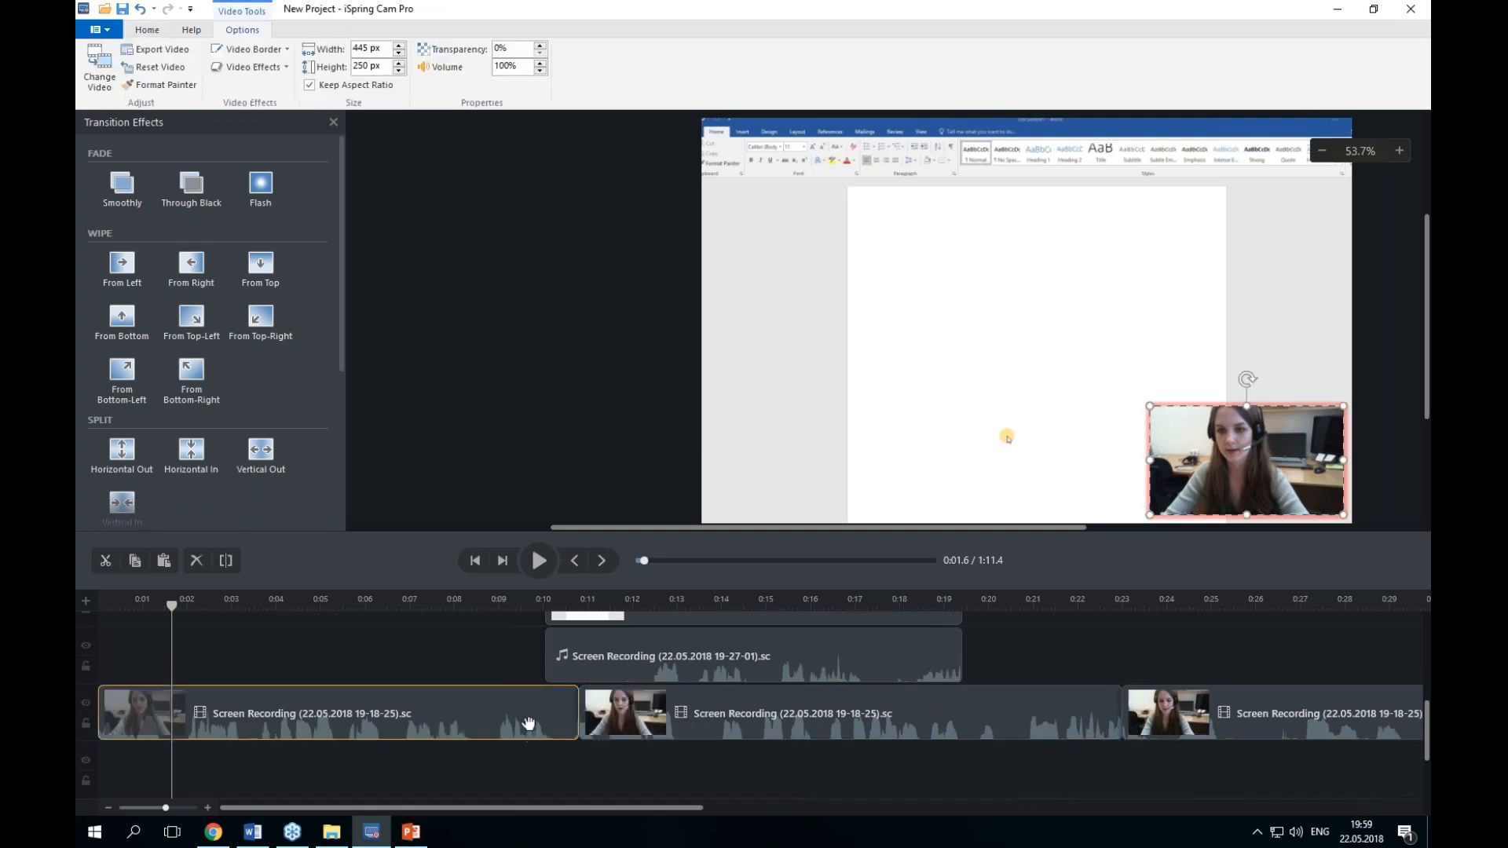
pyautogui.click(558, 605)
pyautogui.moveTo(558, 605)
pyautogui.mouseDown()
pyautogui.moveTo(535, 604)
pyautogui.moveTo(566, 605)
pyautogui.mouseUp()
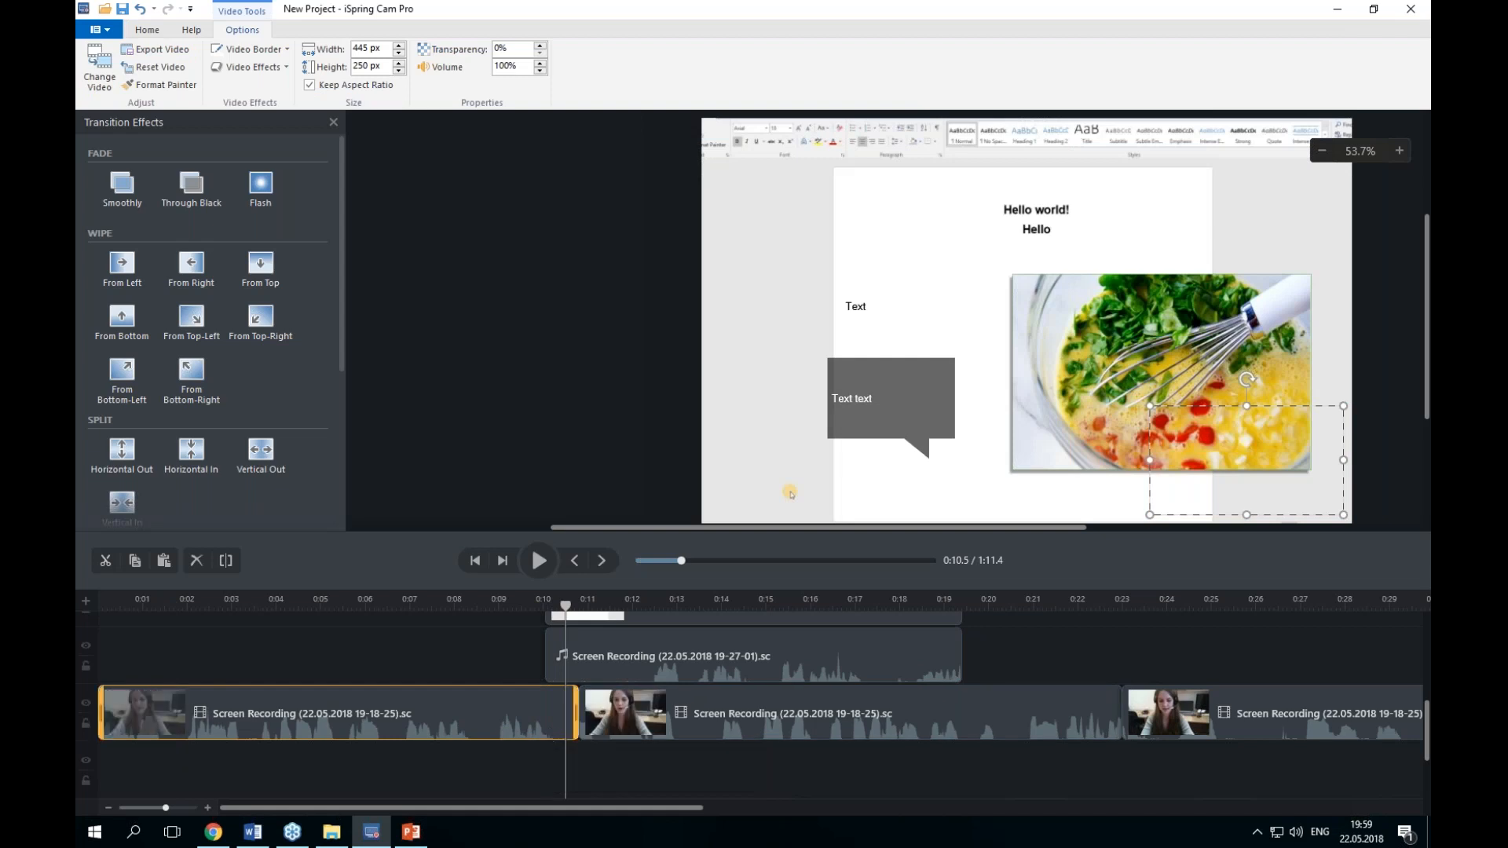
pyautogui.click(644, 766)
pyautogui.moveTo(575, 716); pyautogui.dragTo(507, 716)
pyautogui.moveTo(838, 715); pyautogui.dragTo(780, 714)
pyautogui.moveTo(563, 603); pyautogui.dragTo(486, 605)
pyautogui.click(539, 560)
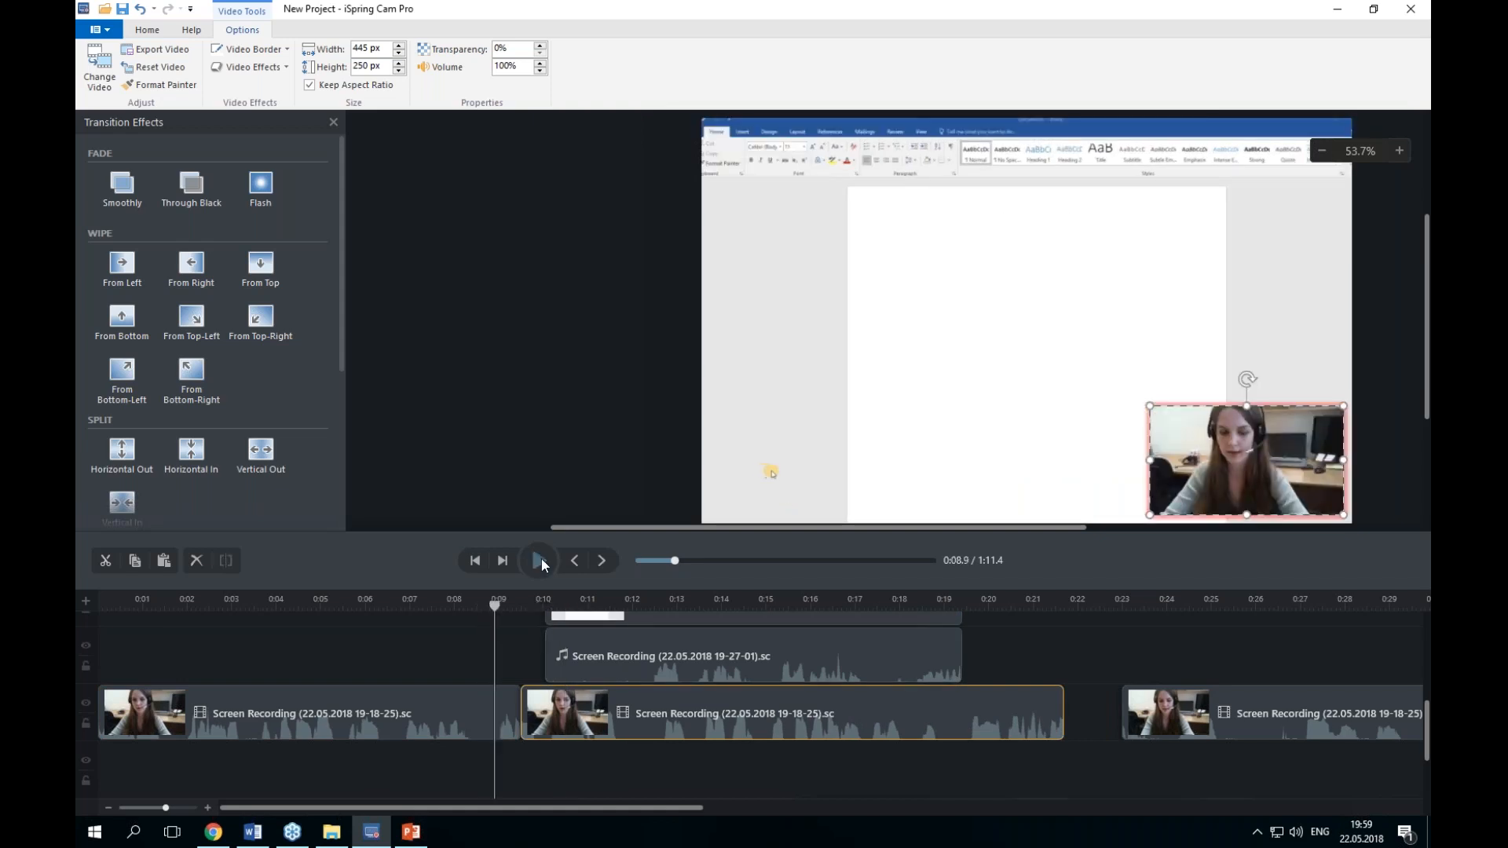
pyautogui.click(539, 560)
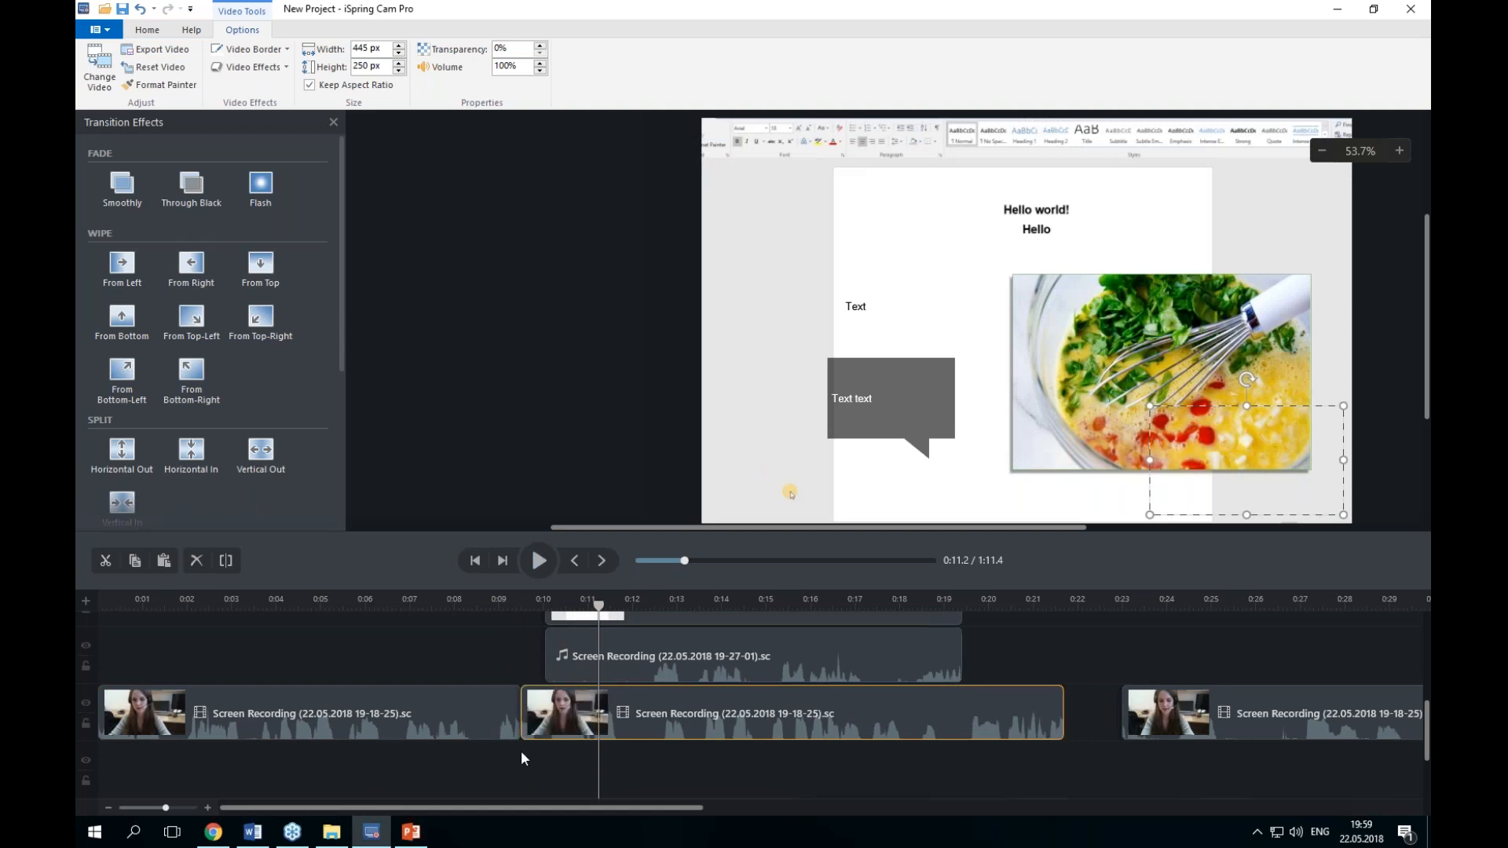
pyautogui.moveTo(599, 604); pyautogui.dragTo(348, 605)
pyautogui.click(591, 775)
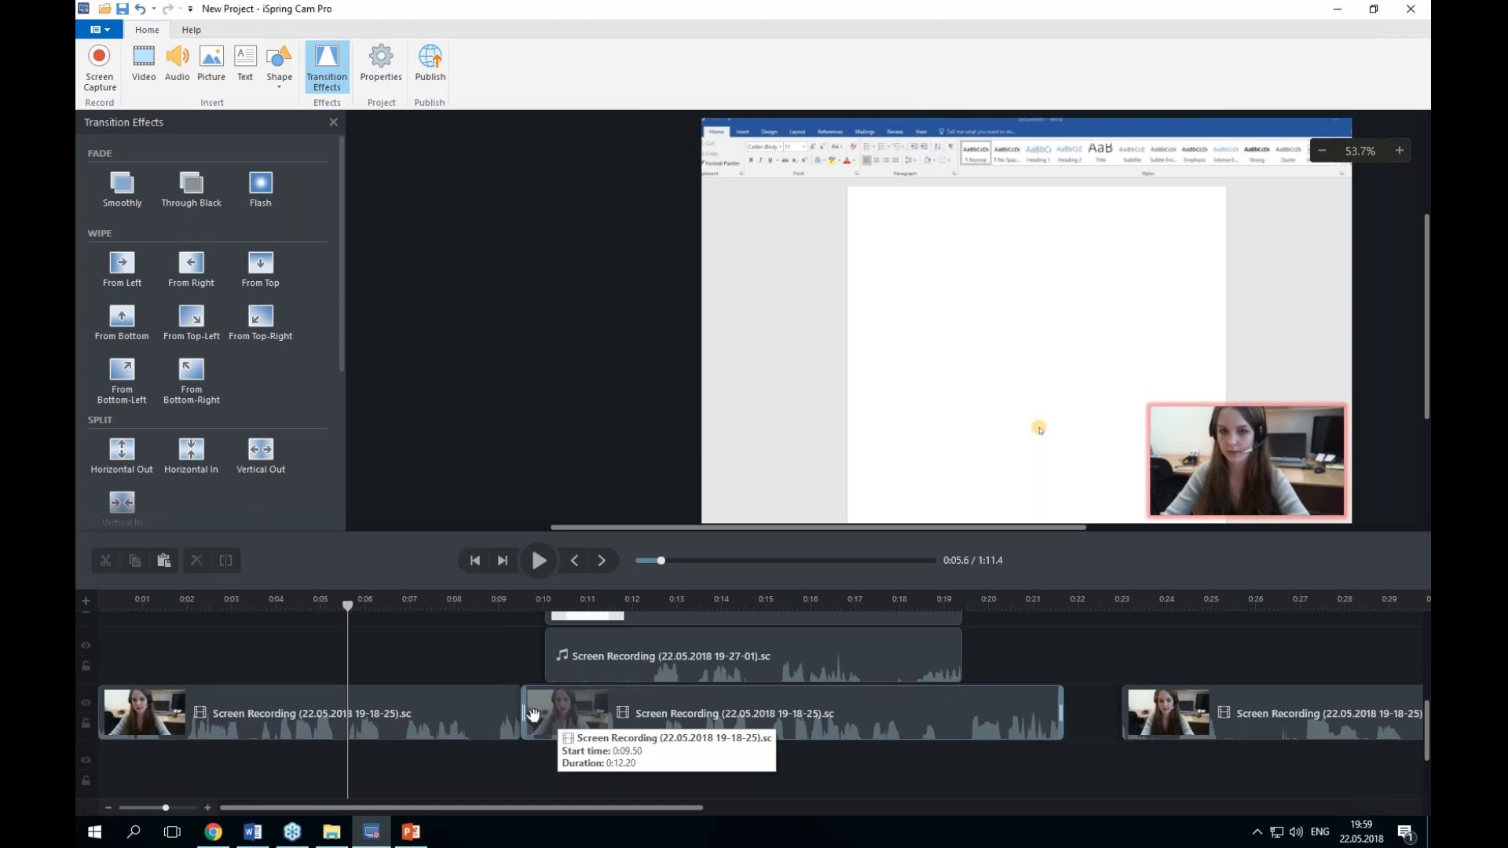
pyautogui.moveTo(523, 713); pyautogui.dragTo(497, 713)
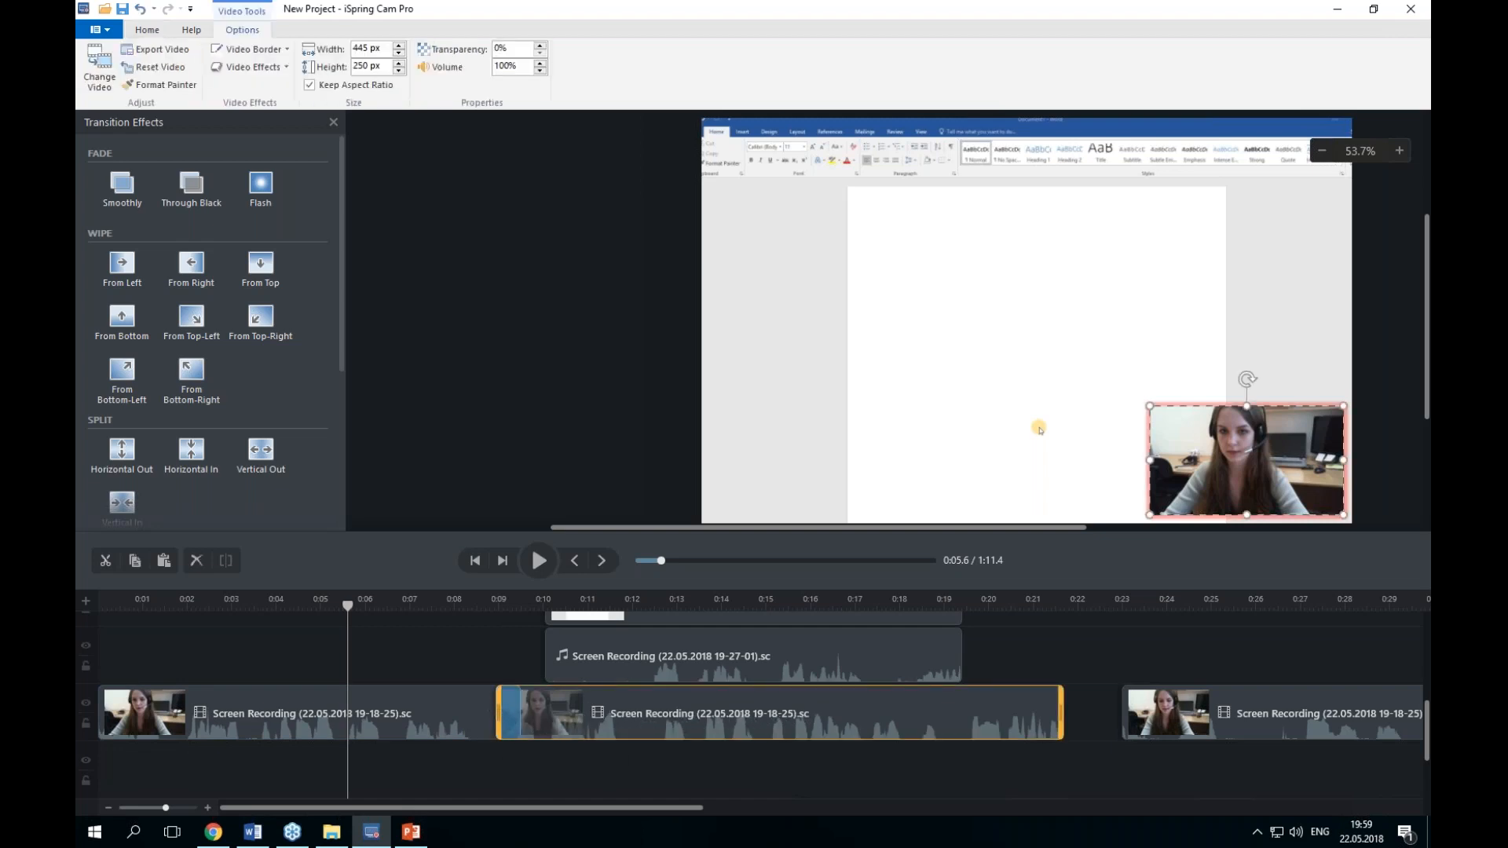
pyautogui.moveTo(500, 714); pyautogui.dragTo(287, 734)
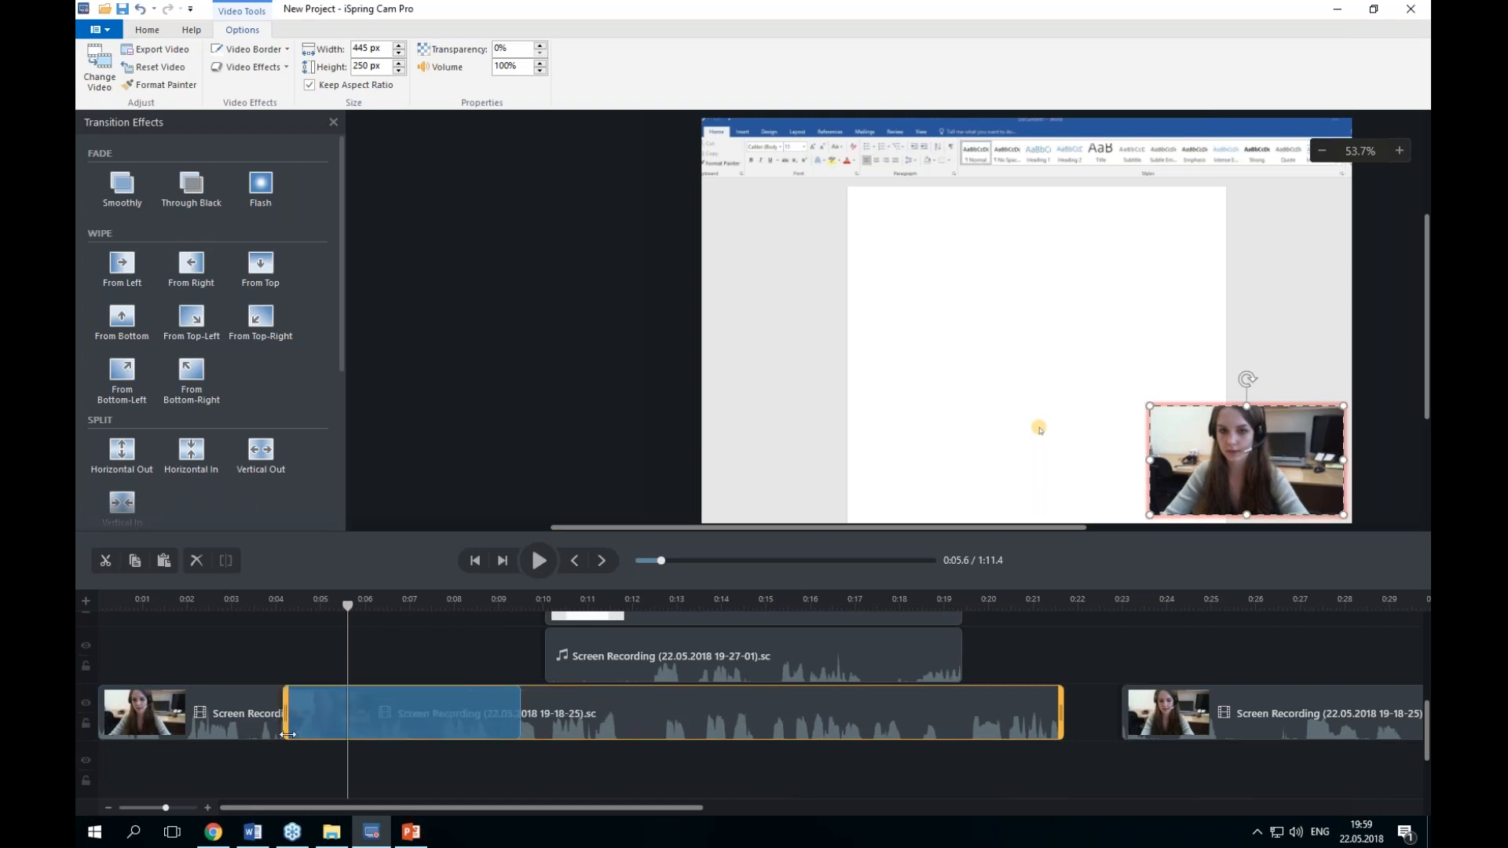
pyautogui.click(519, 762)
pyautogui.click(299, 705)
pyautogui.moveTo(286, 706); pyautogui.dragTo(522, 721)
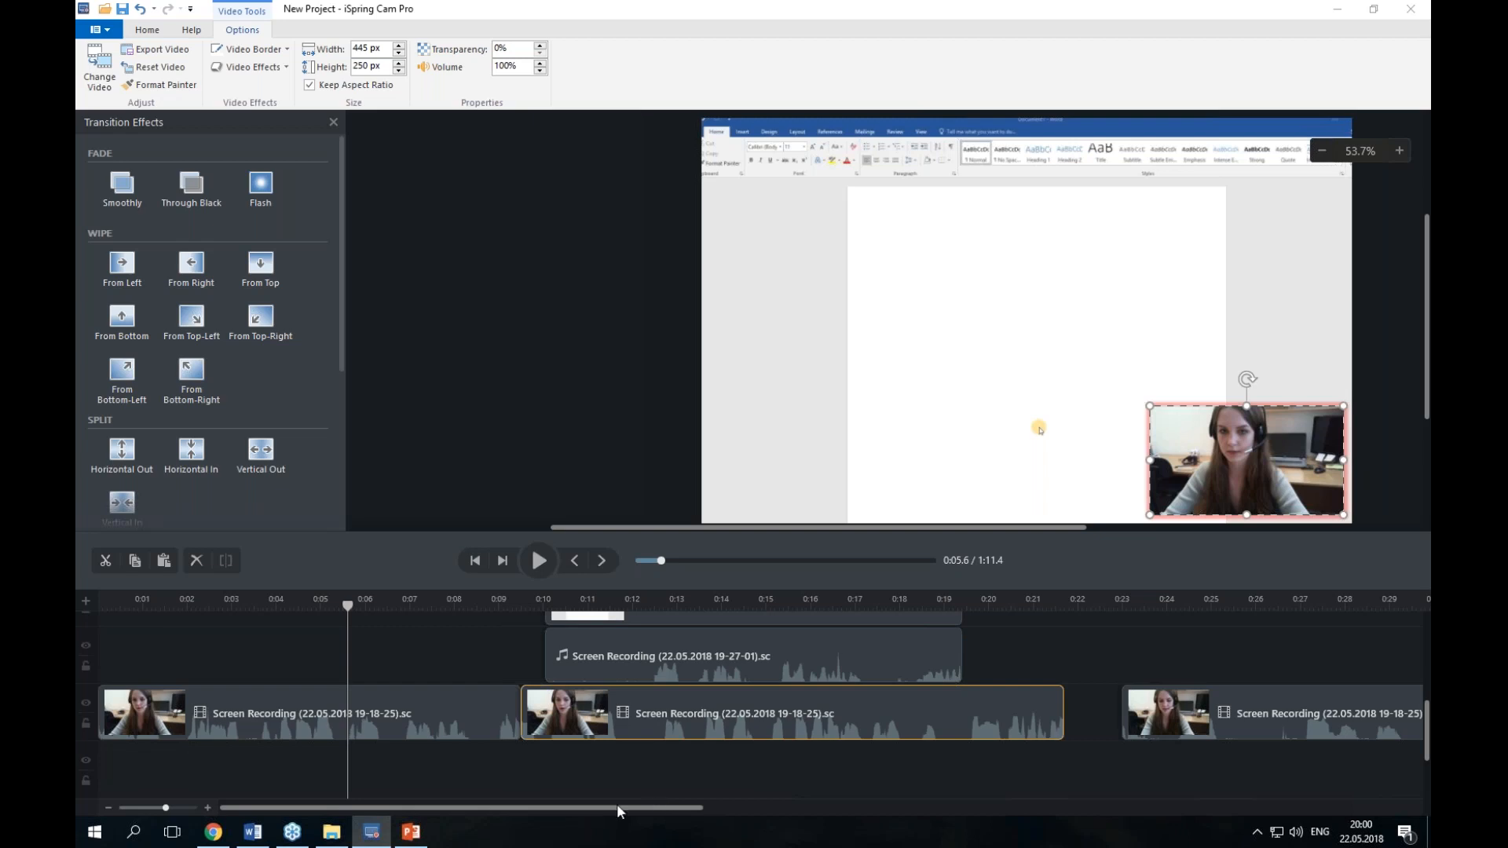
# Step: Preview the project from about 0:16 on the timeline
pyautogui.scroll(-2, 564, 752)
pyautogui.moveTo(341, 607); pyautogui.dragTo(802, 606)
pyautogui.click(539, 560)
pyautogui.click(539, 560)
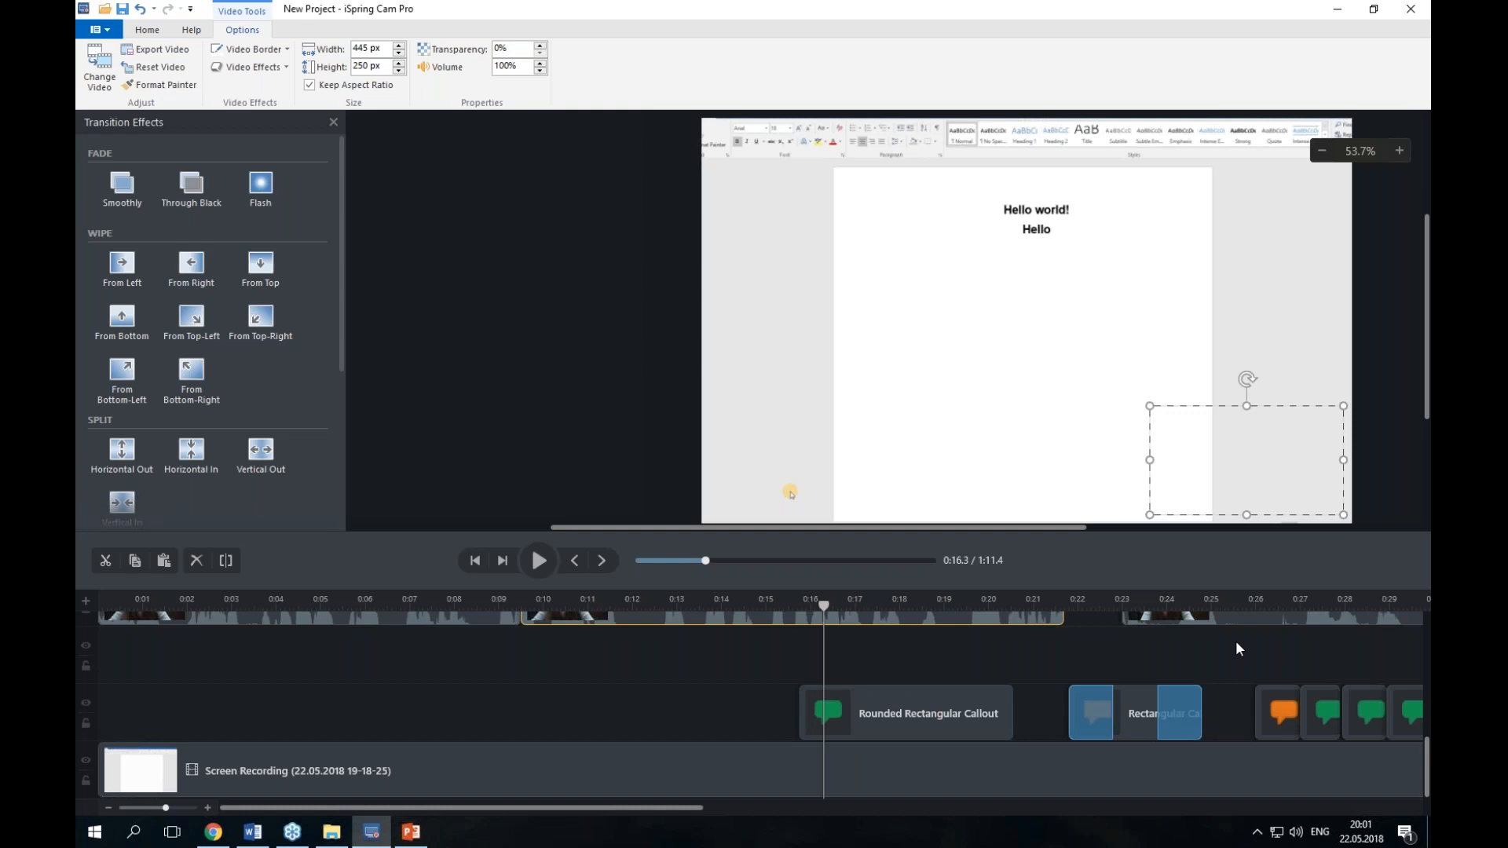
# Step: Close iSpring Cam Pro without saving changes to the project
pyautogui.hotkey('alt', 'Tab')
pyautogui.click(1410, 8)
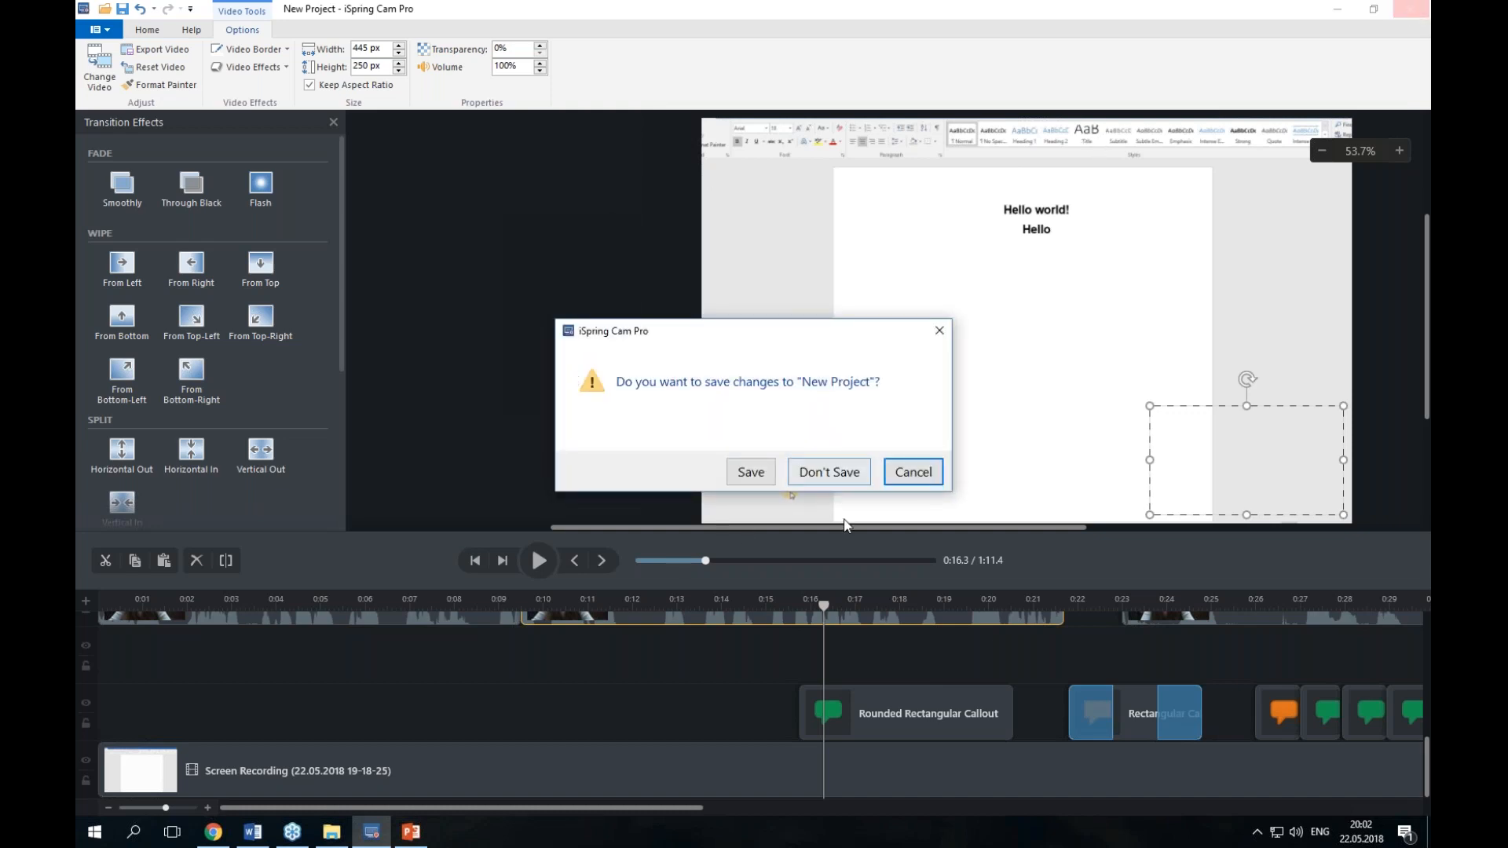
pyautogui.click(829, 473)
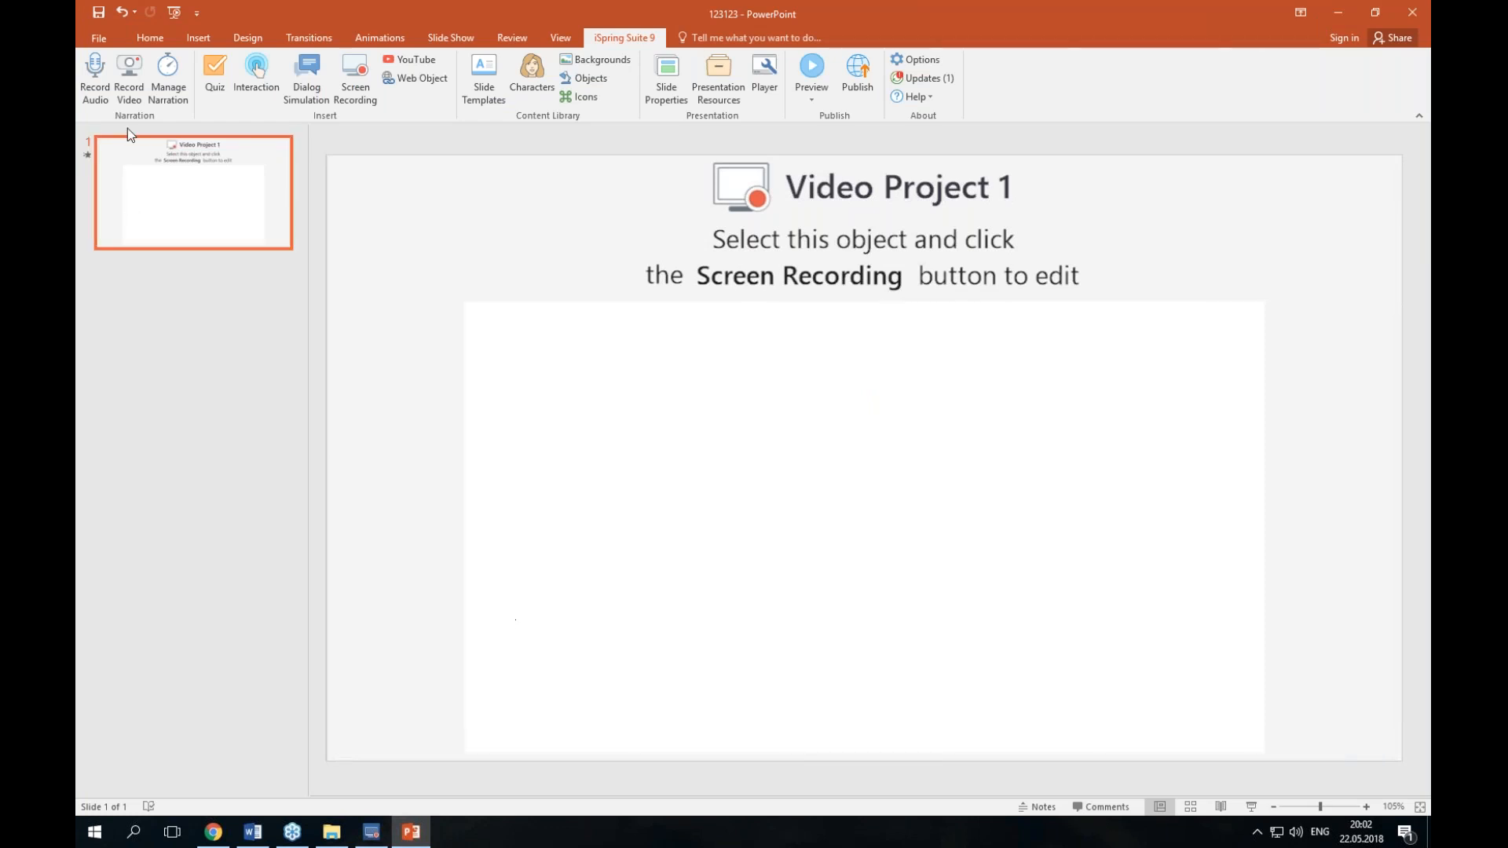
# Step: In PowerPoint, add a new slide and delete the original video project slide
pyautogui.click(192, 37)
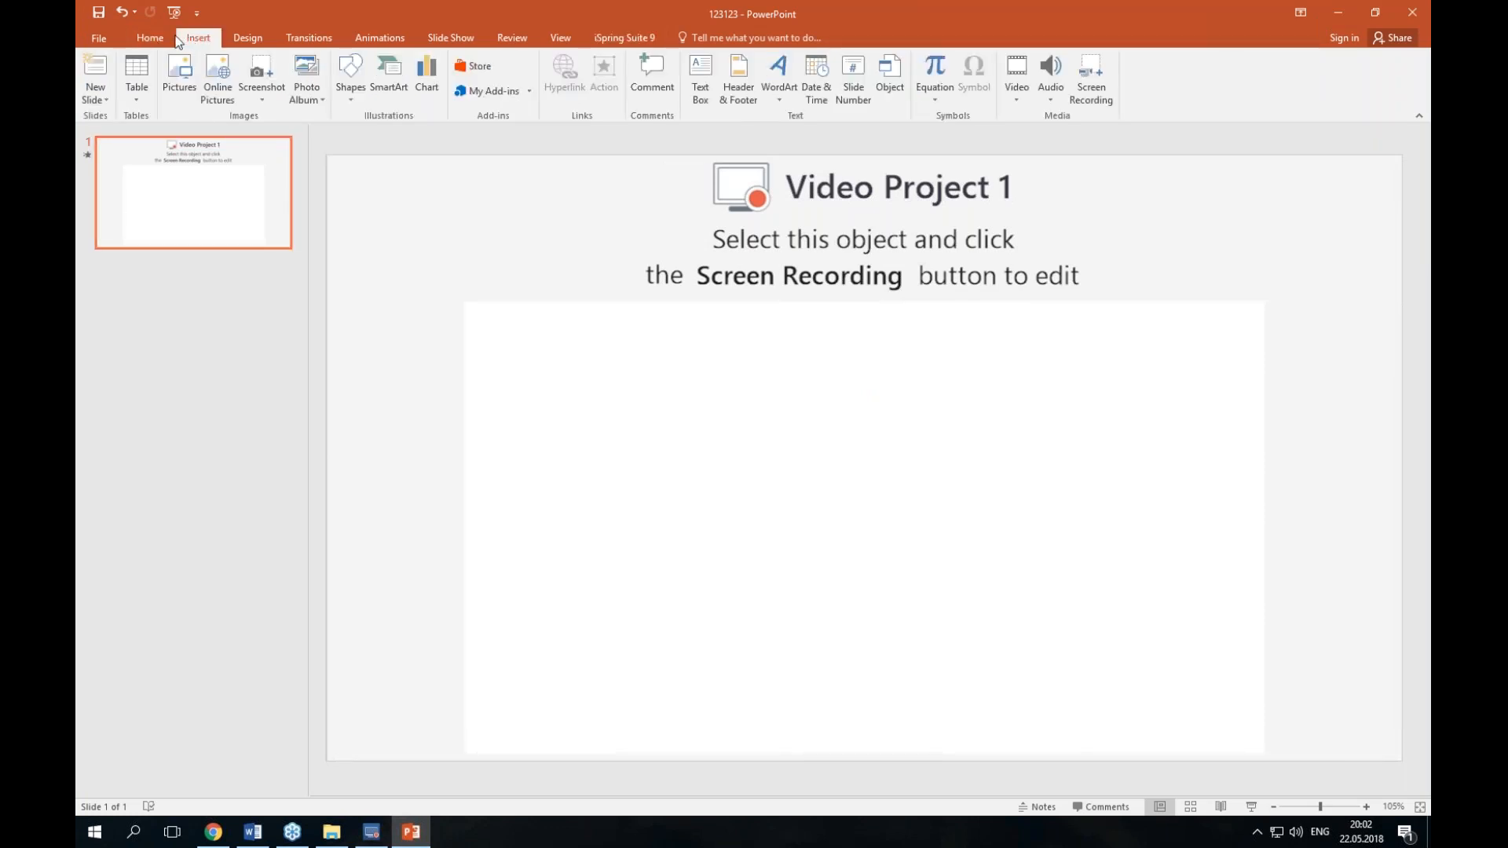
pyautogui.click(150, 38)
pyautogui.click(212, 68)
pyautogui.click(181, 226)
pyautogui.press('Delete')
# Step: Insert a new screen recording on the slide from the iSpring Suite 9 ribbon
pyautogui.click(629, 41)
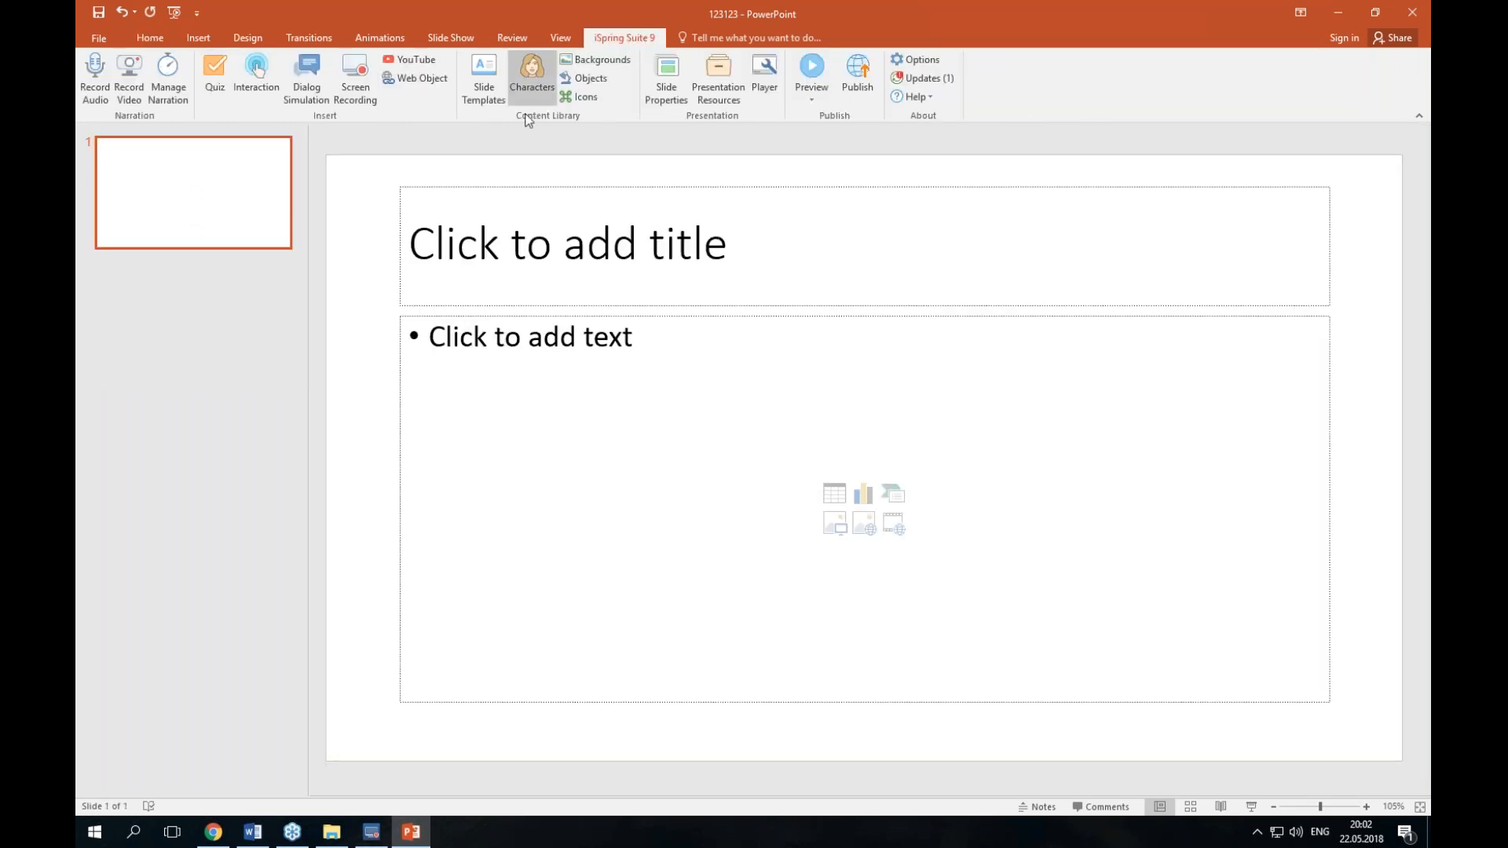
pyautogui.click(353, 90)
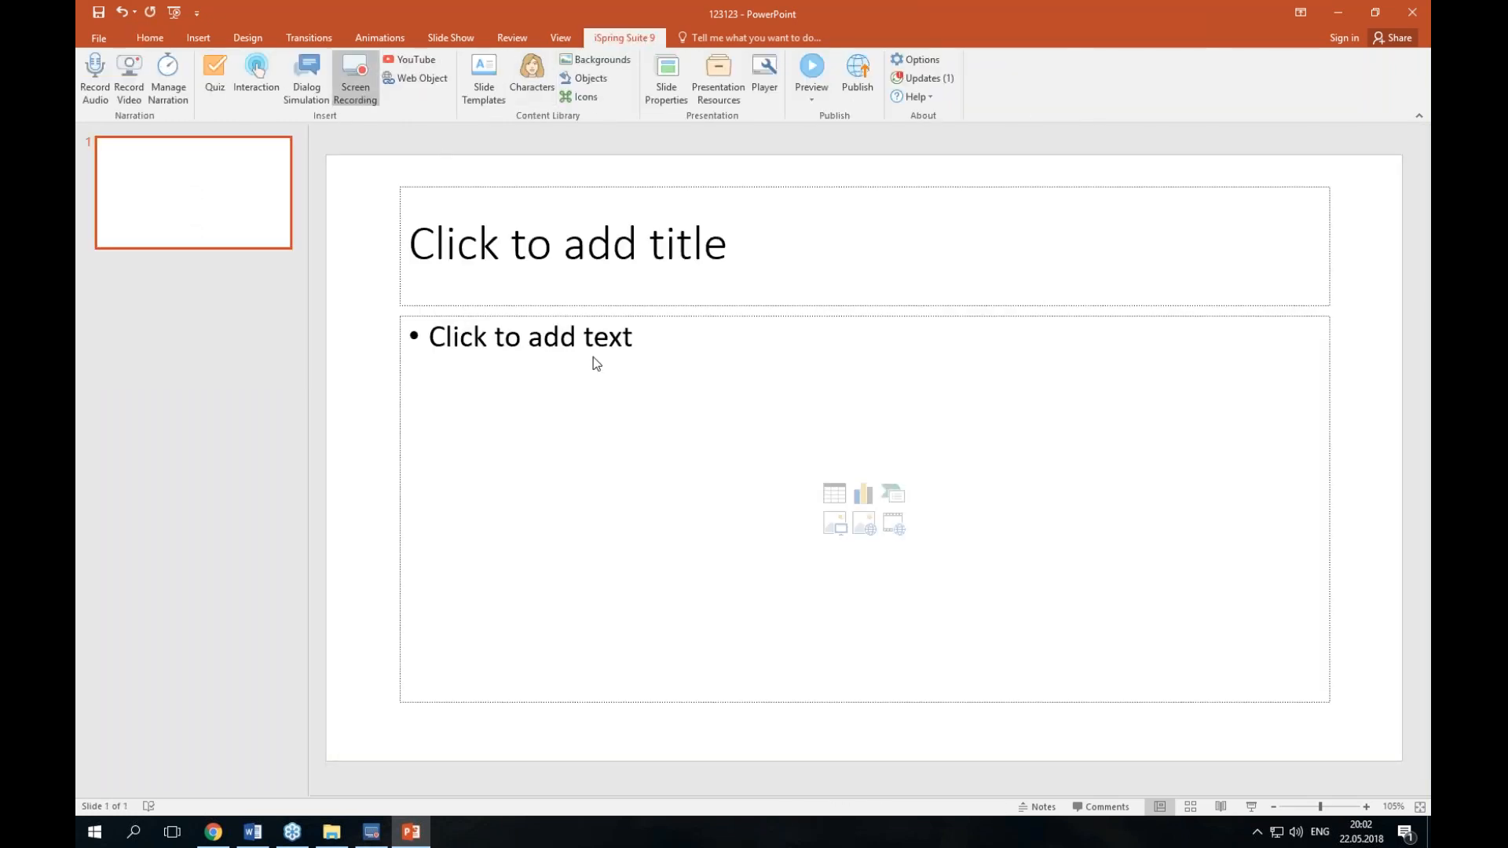
pyautogui.click(612, 478)
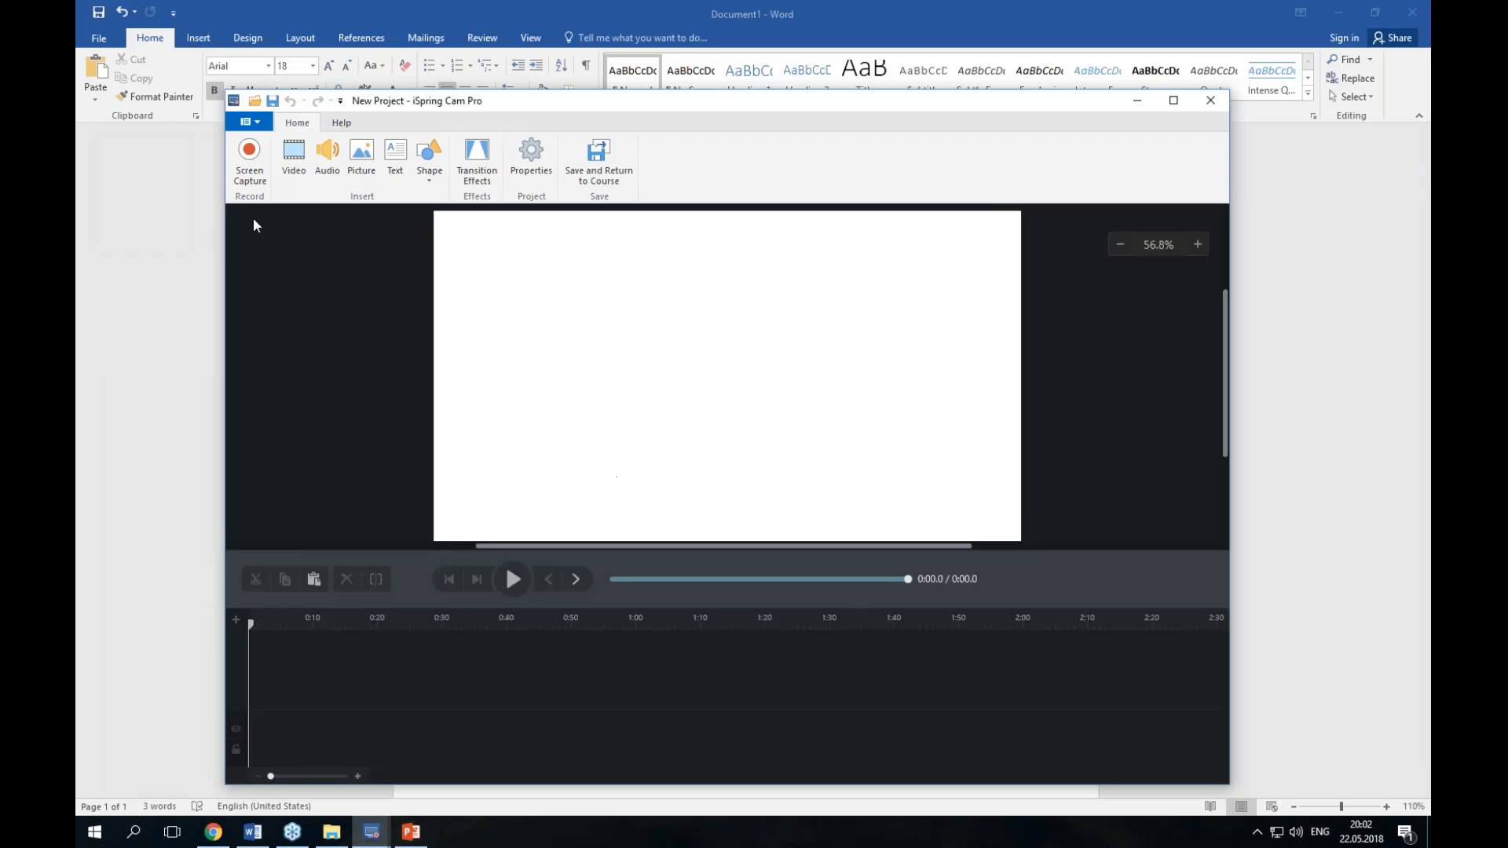
# Step: Record a short screen capture of the Word document and stop the recording
pyautogui.click(250, 175)
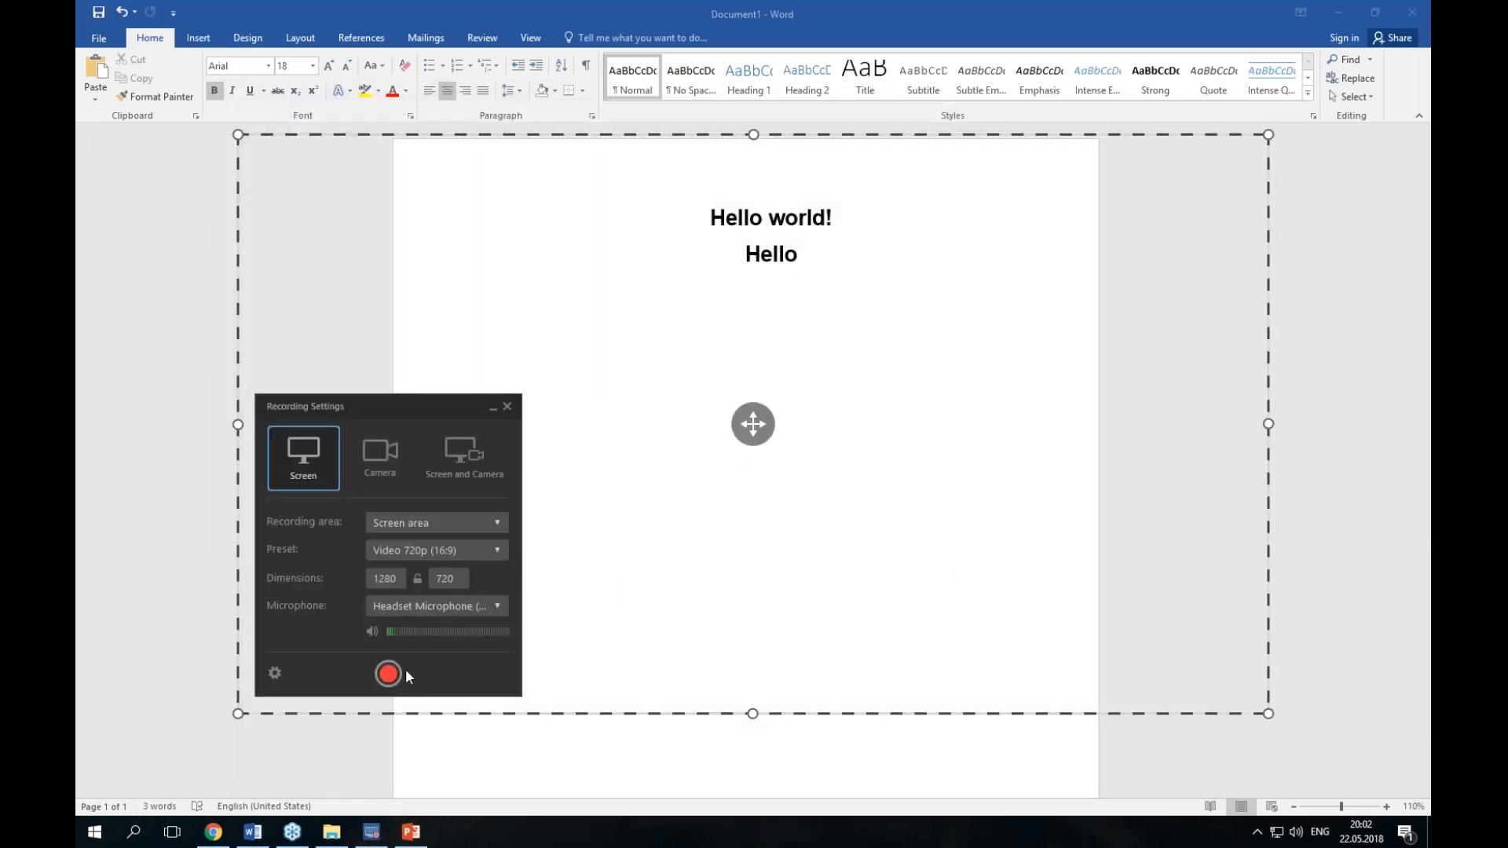
pyautogui.click(390, 673)
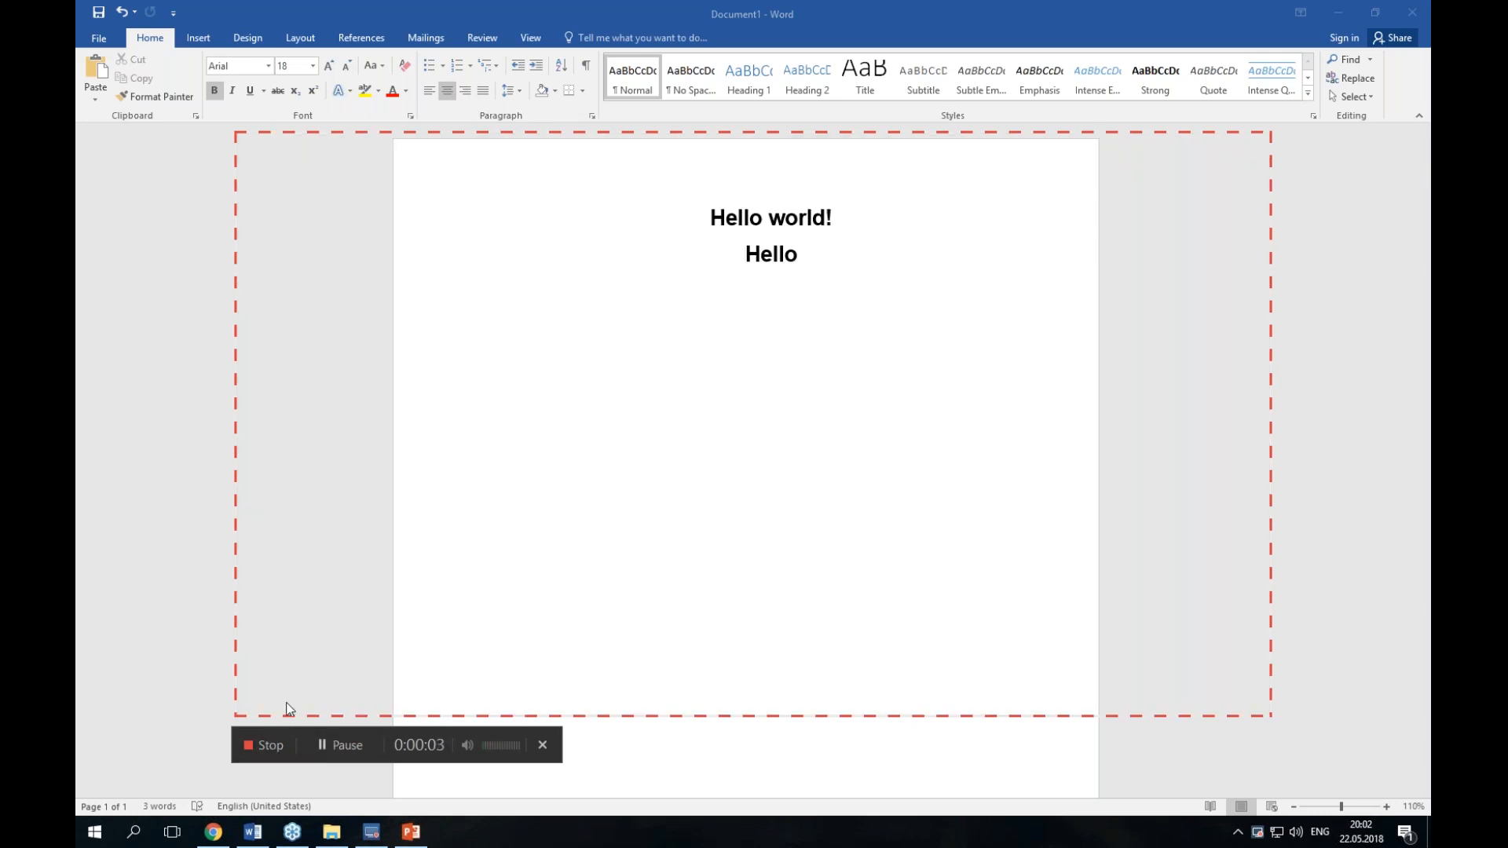
pyautogui.click(259, 748)
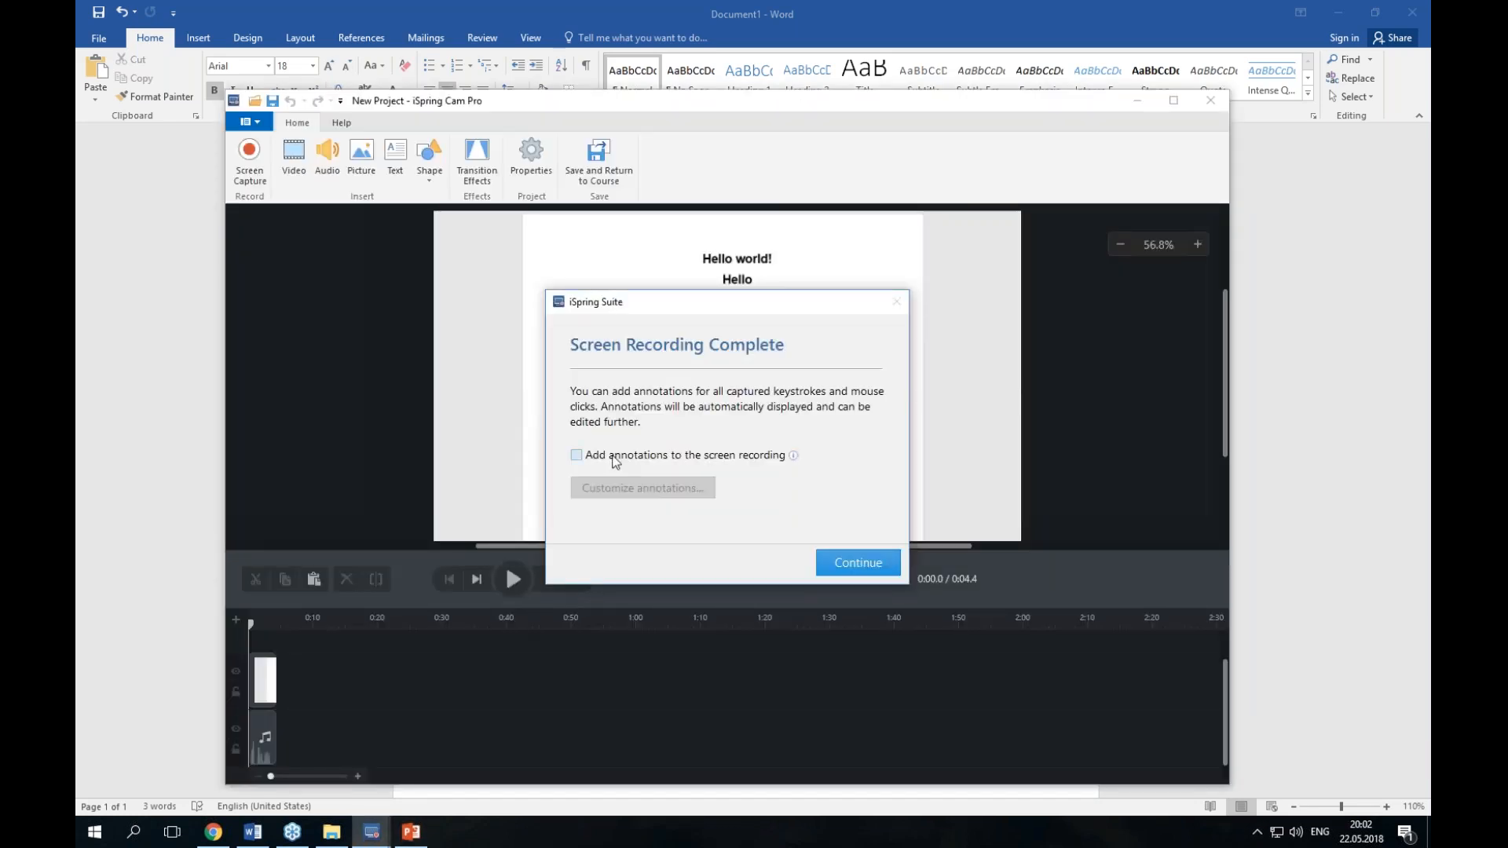
pyautogui.click(618, 455)
pyautogui.click(857, 561)
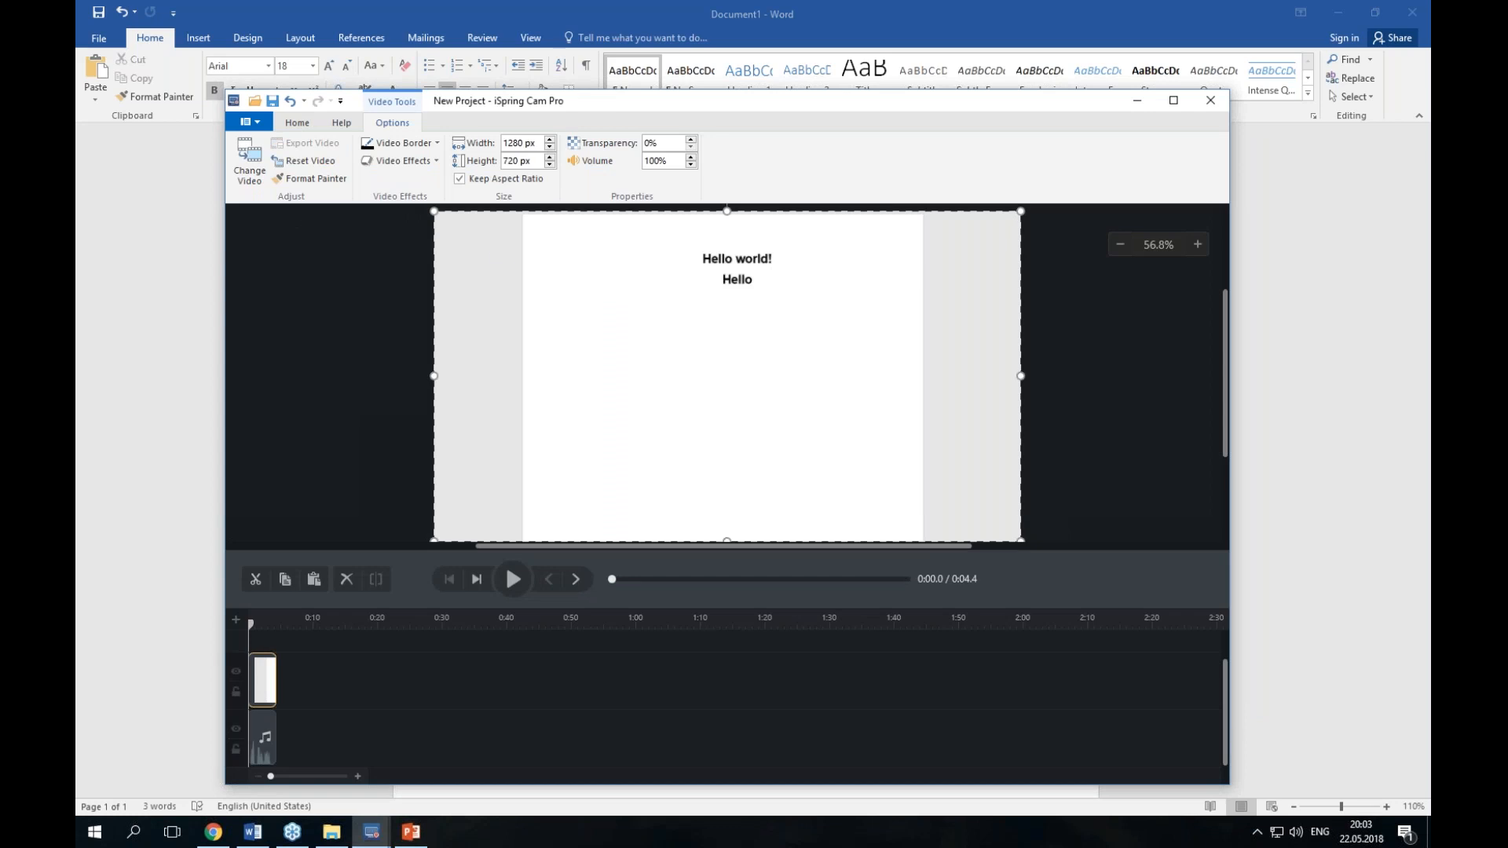
# Step: Save the recording and return to the PowerPoint course
pyautogui.click(297, 123)
pyautogui.click(626, 171)
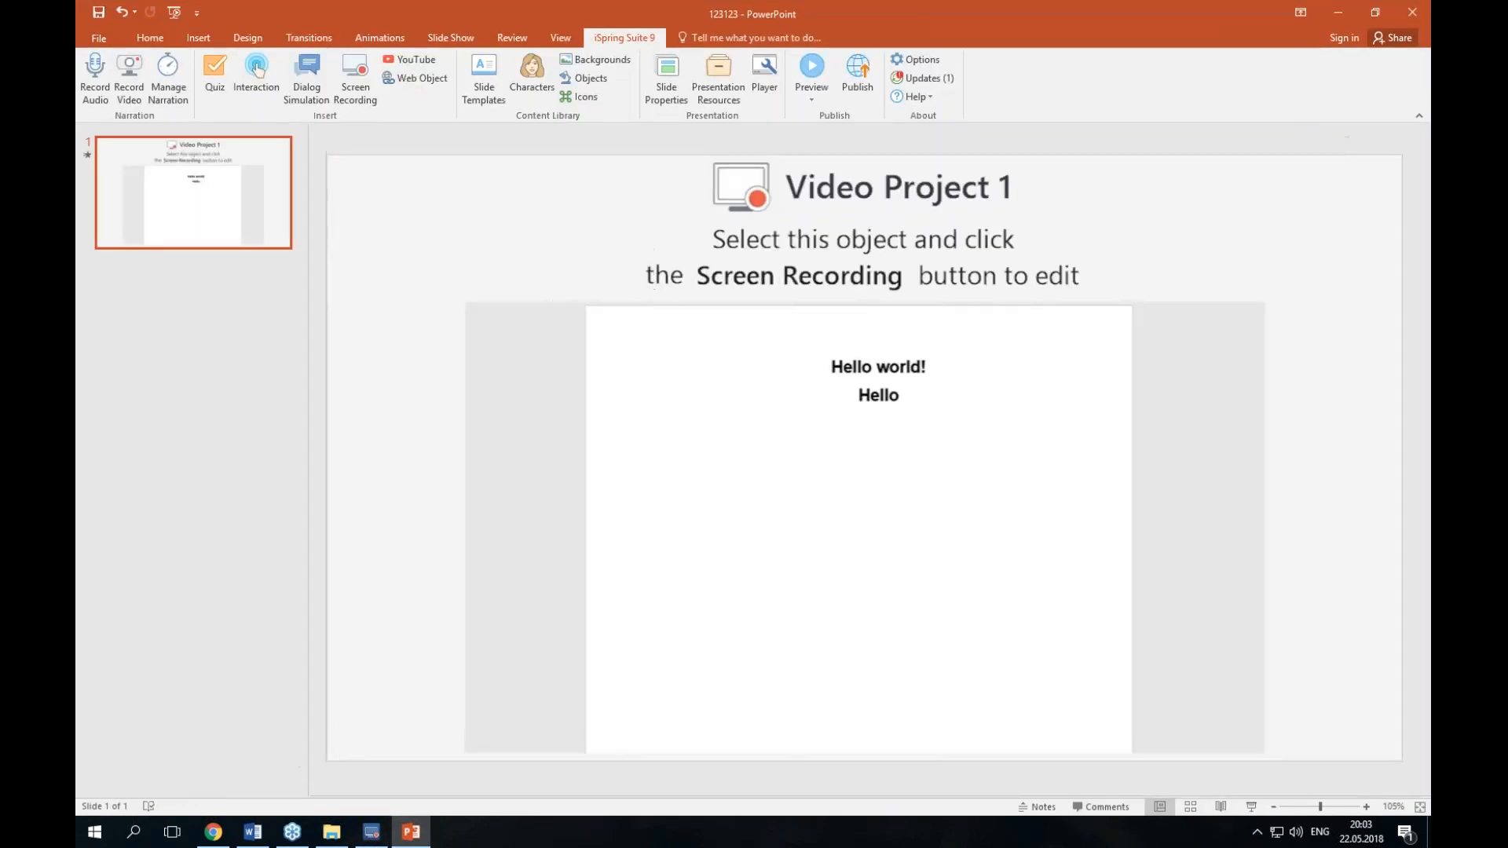
pyautogui.click(107, 40)
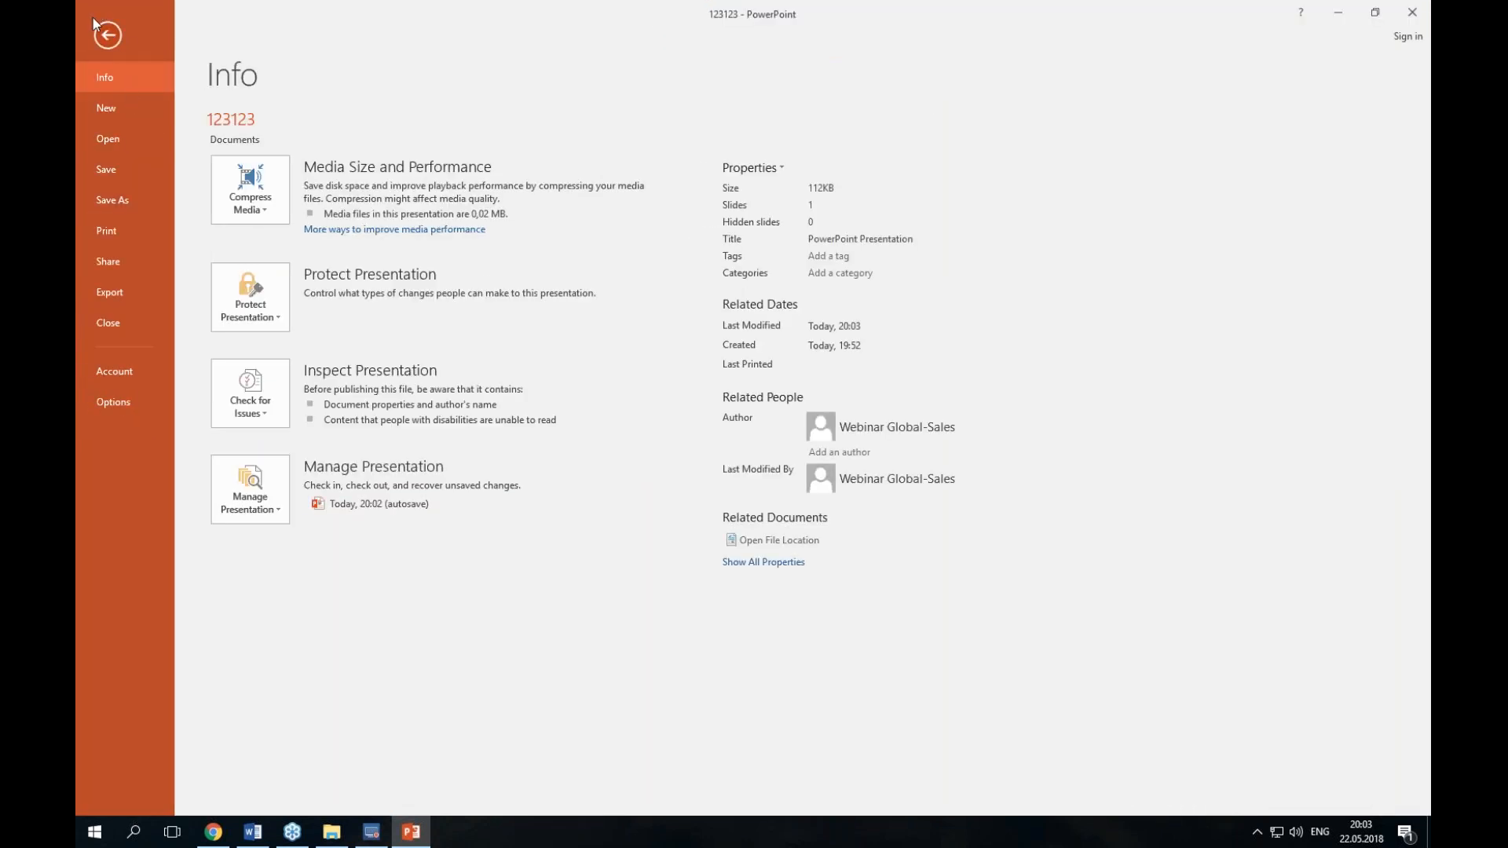
pyautogui.click(107, 37)
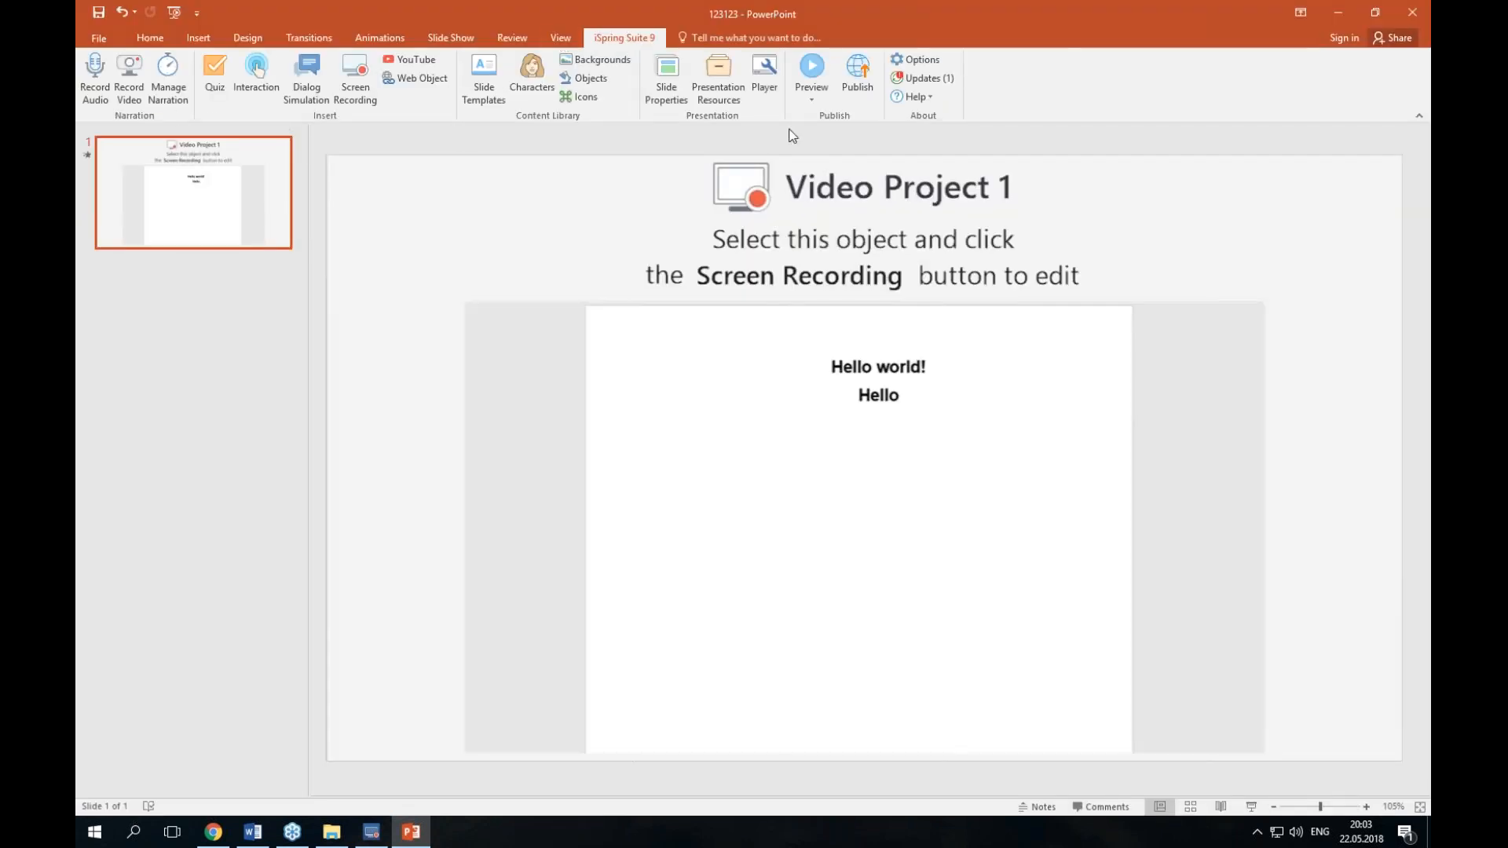
# Step: Publish the presentation to My Computer in HTML5 format
pyautogui.click(847, 83)
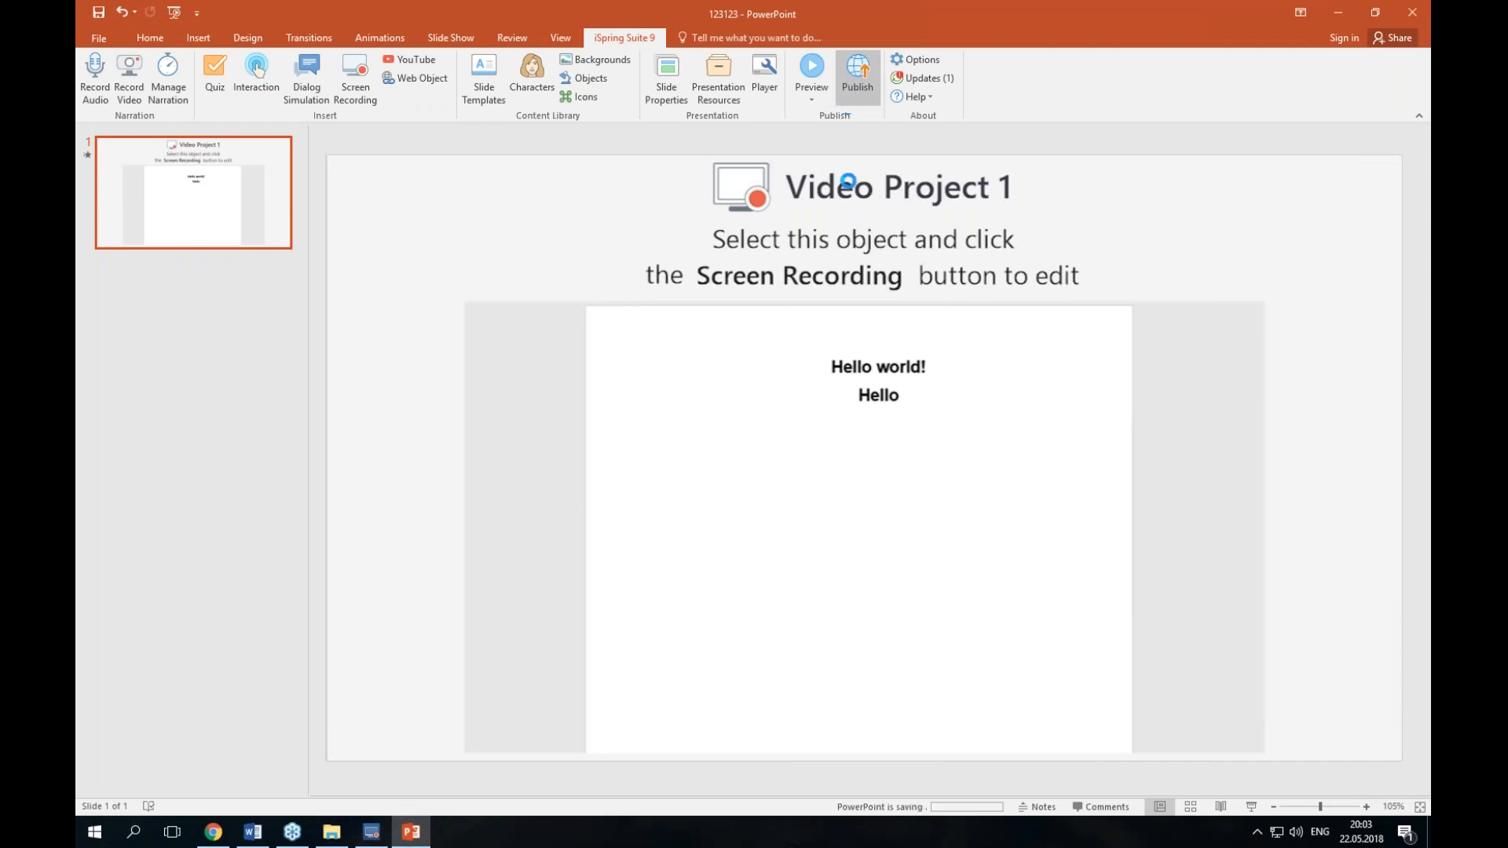
pyautogui.click(517, 259)
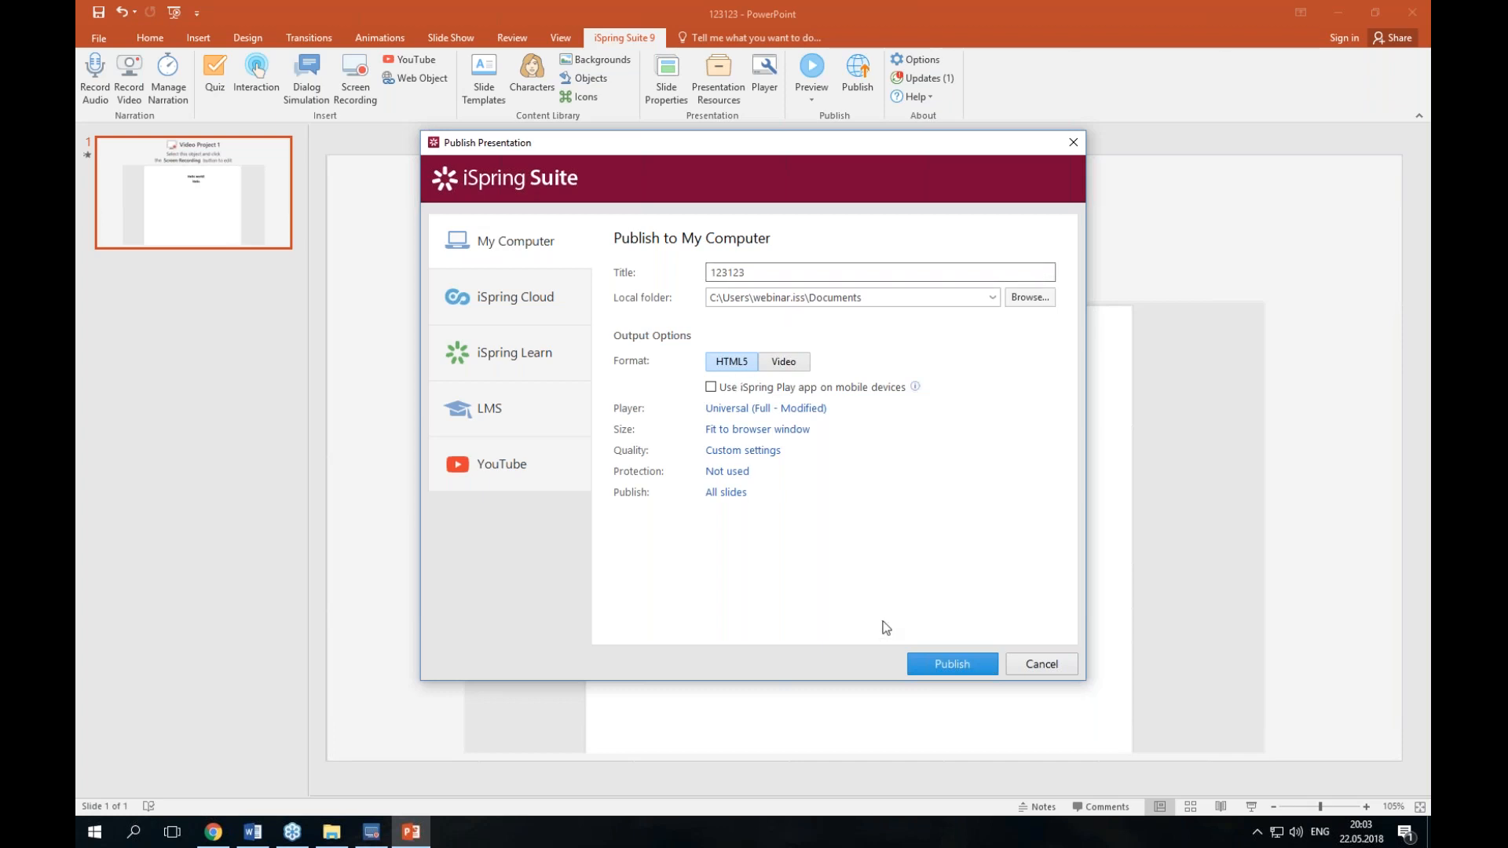
pyautogui.click(955, 663)
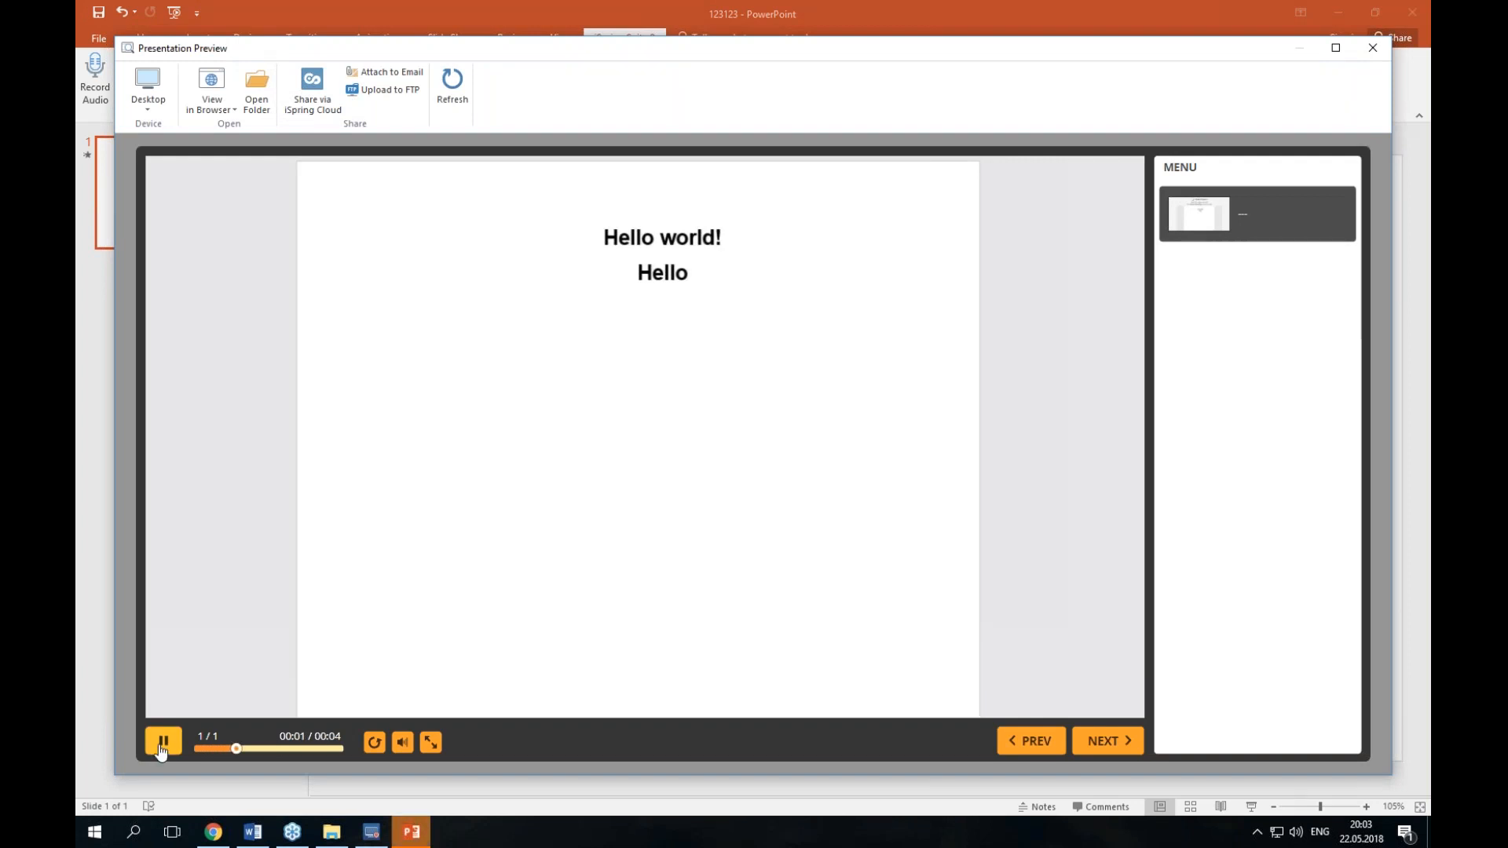
# Step: Pause the published presentation preview and reposition its window
pyautogui.click(161, 744)
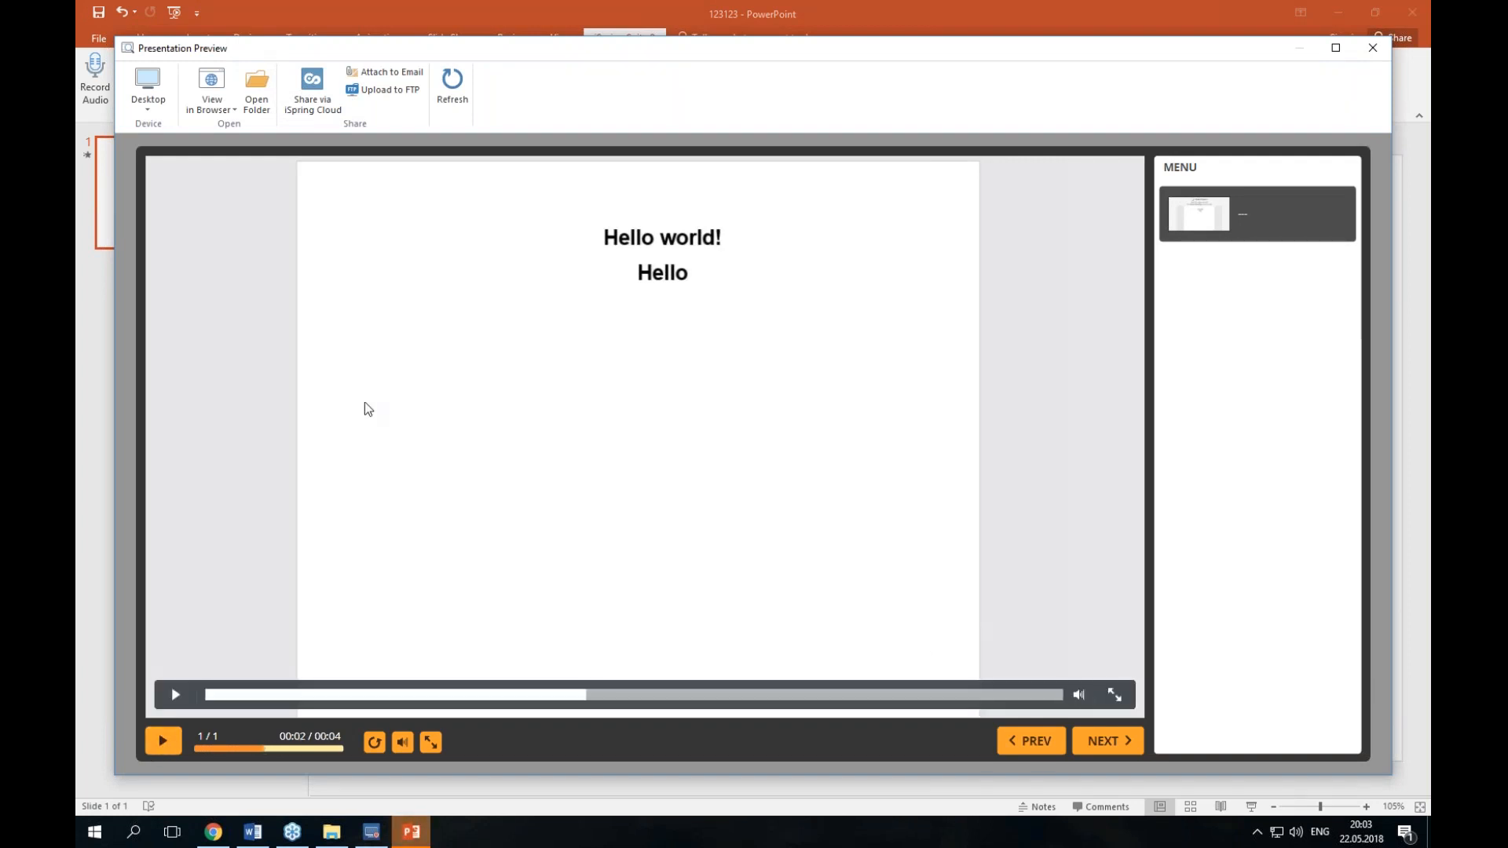
pyautogui.moveTo(958, 52)
pyautogui.mouseDown()
pyautogui.moveTo(960, 285)
pyautogui.moveTo(974, 48)
pyautogui.mouseUp()
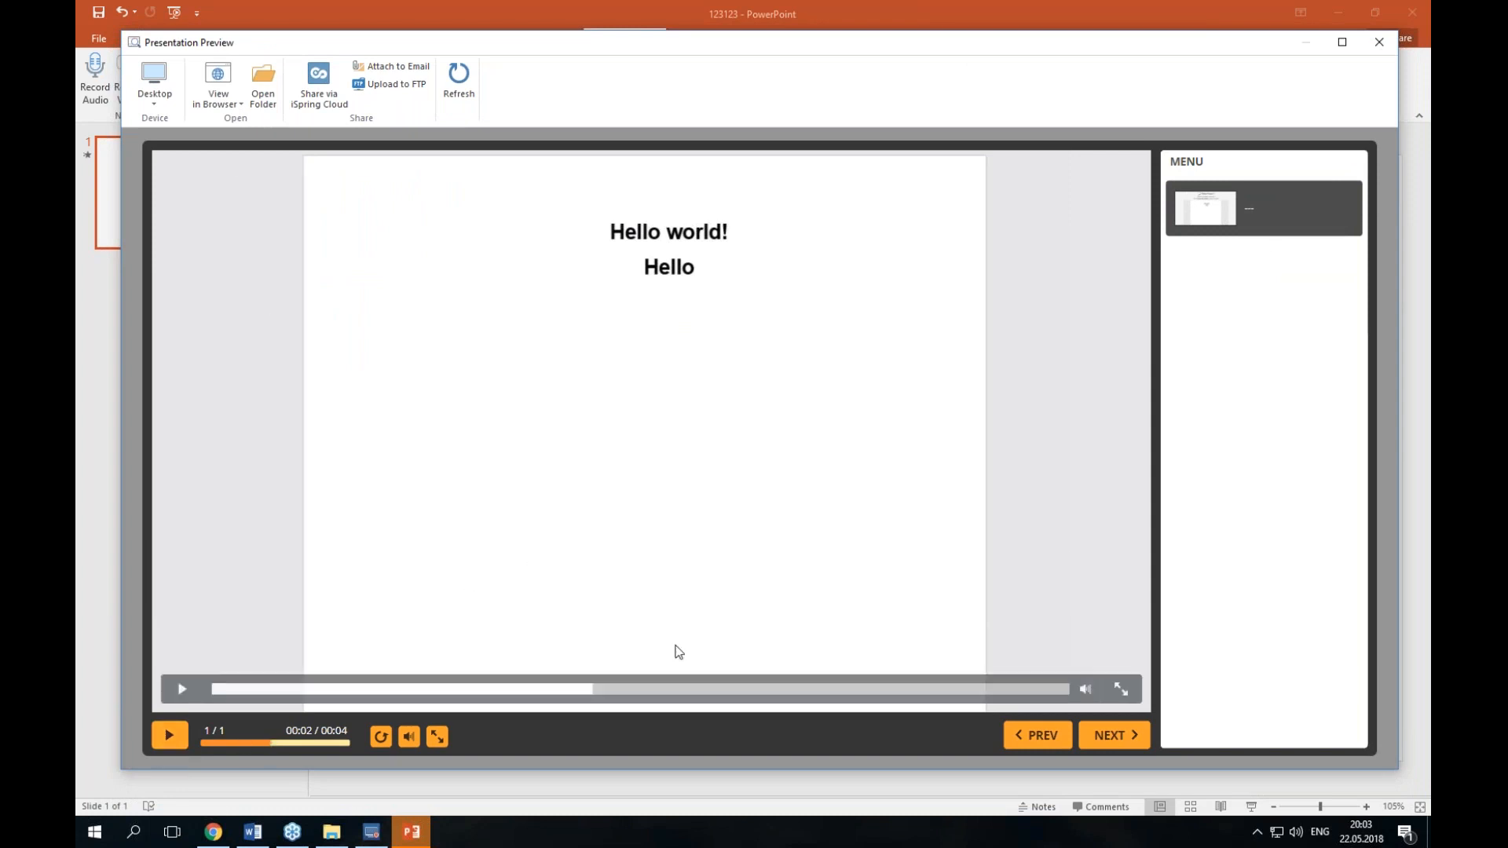
# Step: Rewind the published presentation preview to the start, replay it, and nudge the preview window slightly upward
pyautogui.moveTo(270, 744); pyautogui.dragTo(211, 745)
pyautogui.click(175, 742)
pyautogui.click(174, 742)
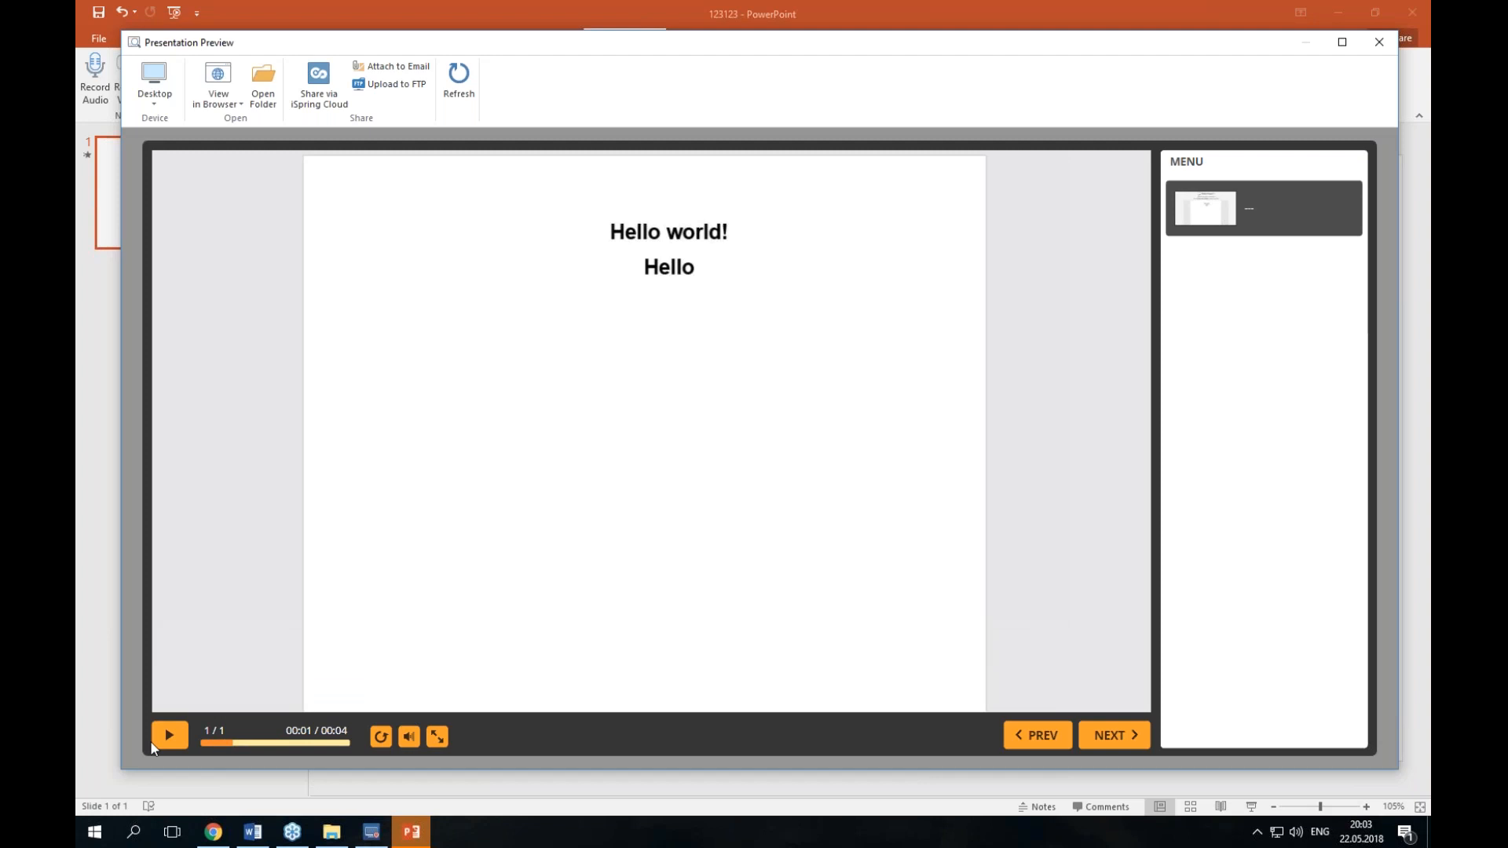
pyautogui.moveTo(317, 658)
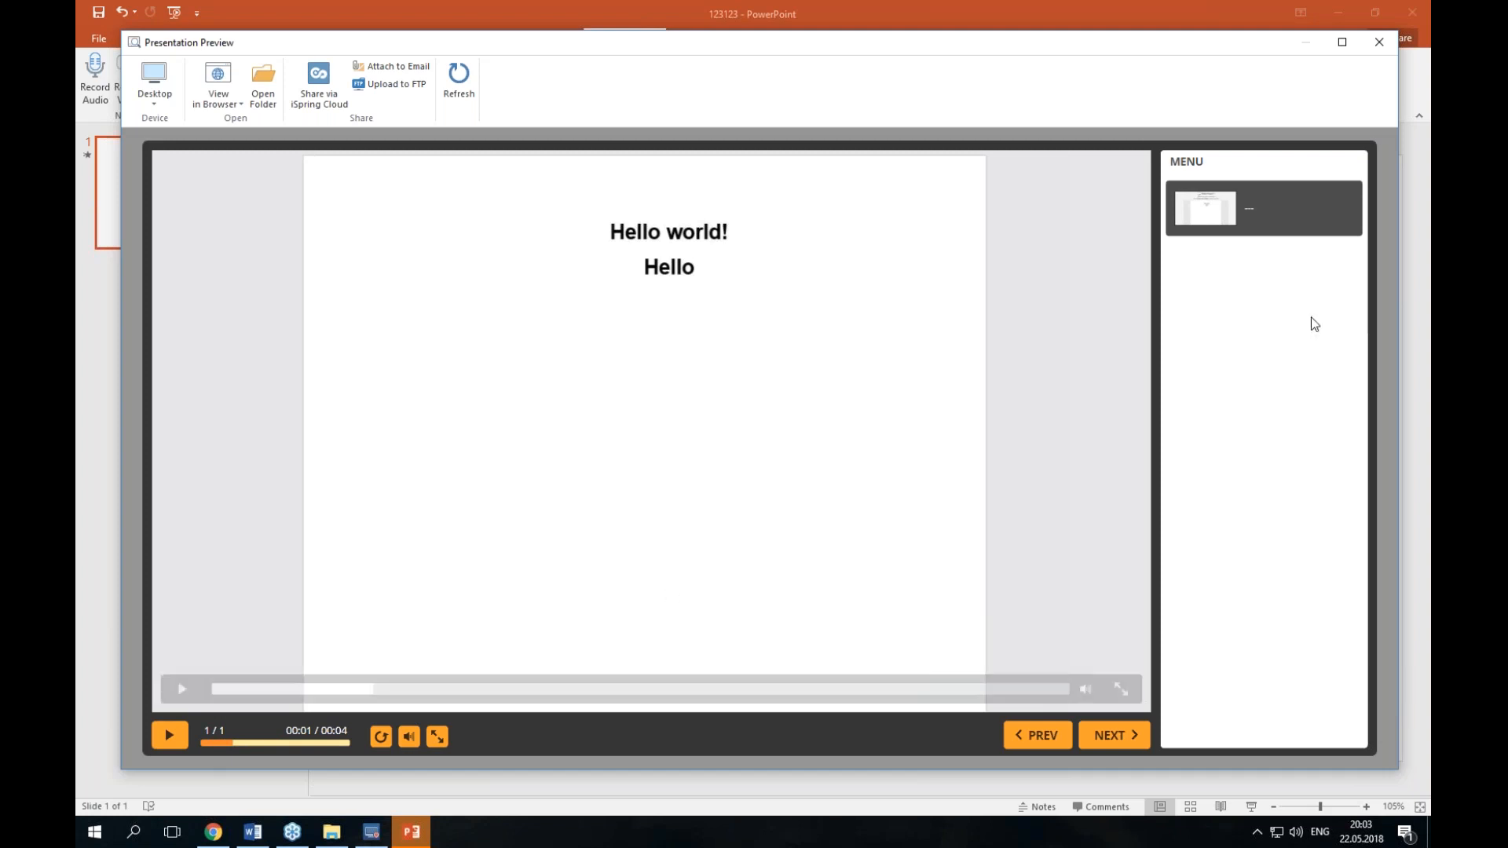
pyautogui.moveTo(986, 340)
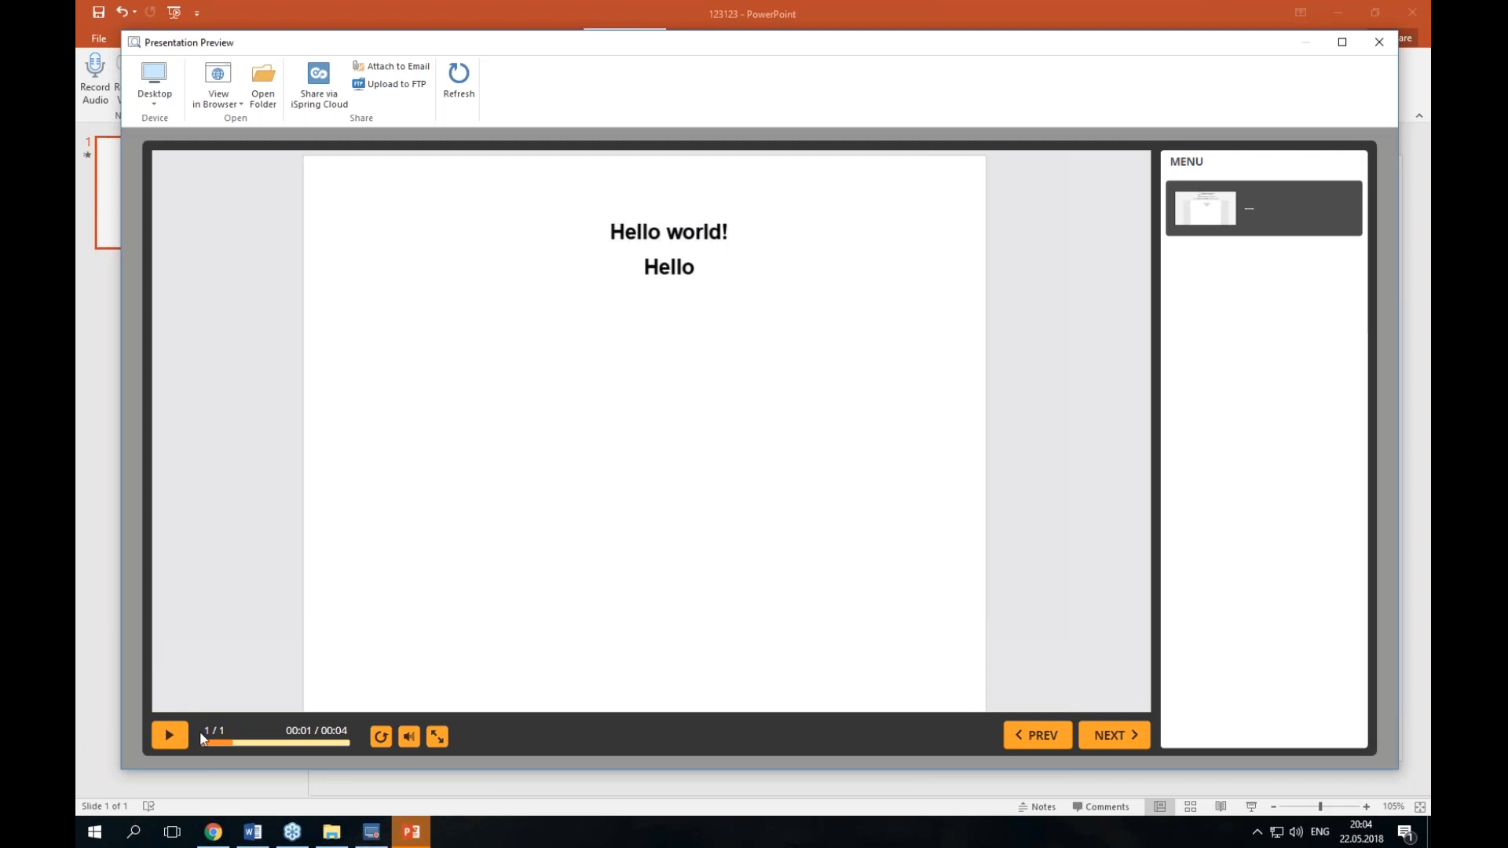
pyautogui.moveTo(681, 53)
pyautogui.mouseDown()
pyautogui.moveTo(673, 110)
pyautogui.moveTo(681, 48)
pyautogui.mouseUp()
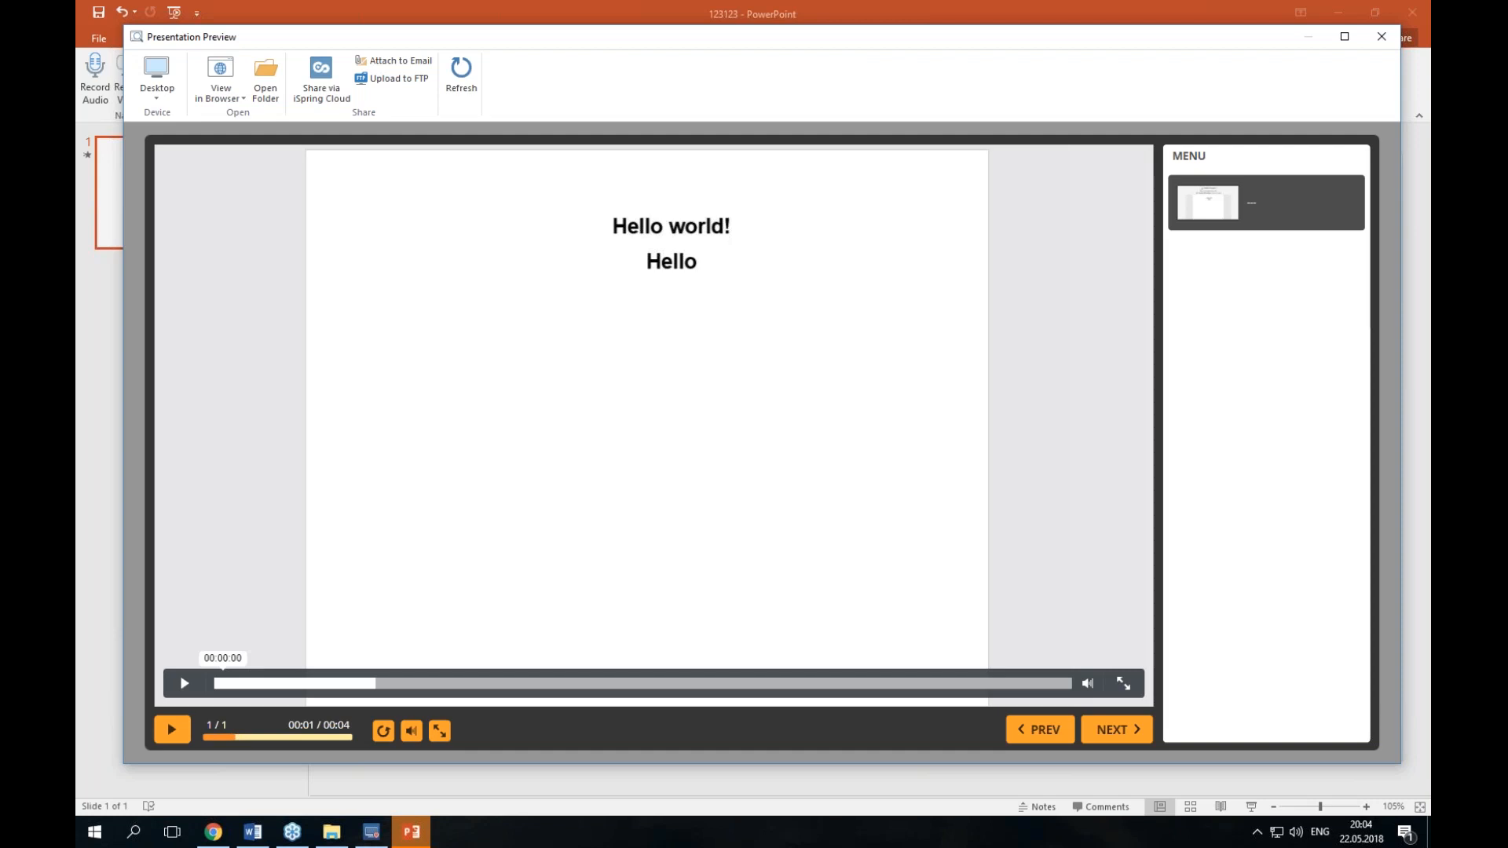
# Step: Launch iSpring Cam Pro 9 from the Start menu to open a new project
pyautogui.click(88, 832)
pyautogui.scroll(-2, 250, 540)
pyautogui.scroll(2, 250, 541)
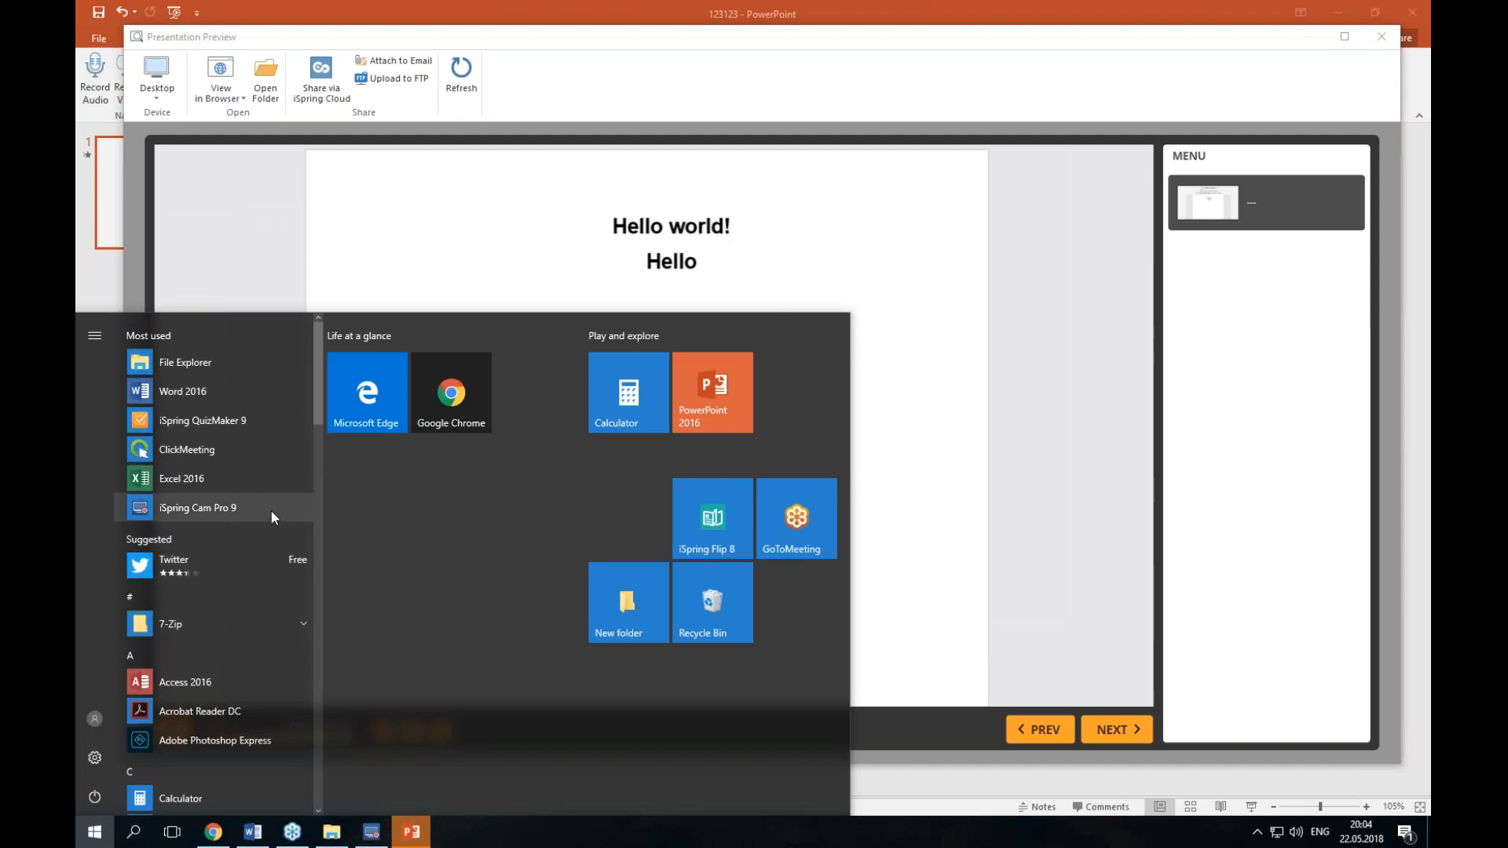
pyautogui.click(270, 511)
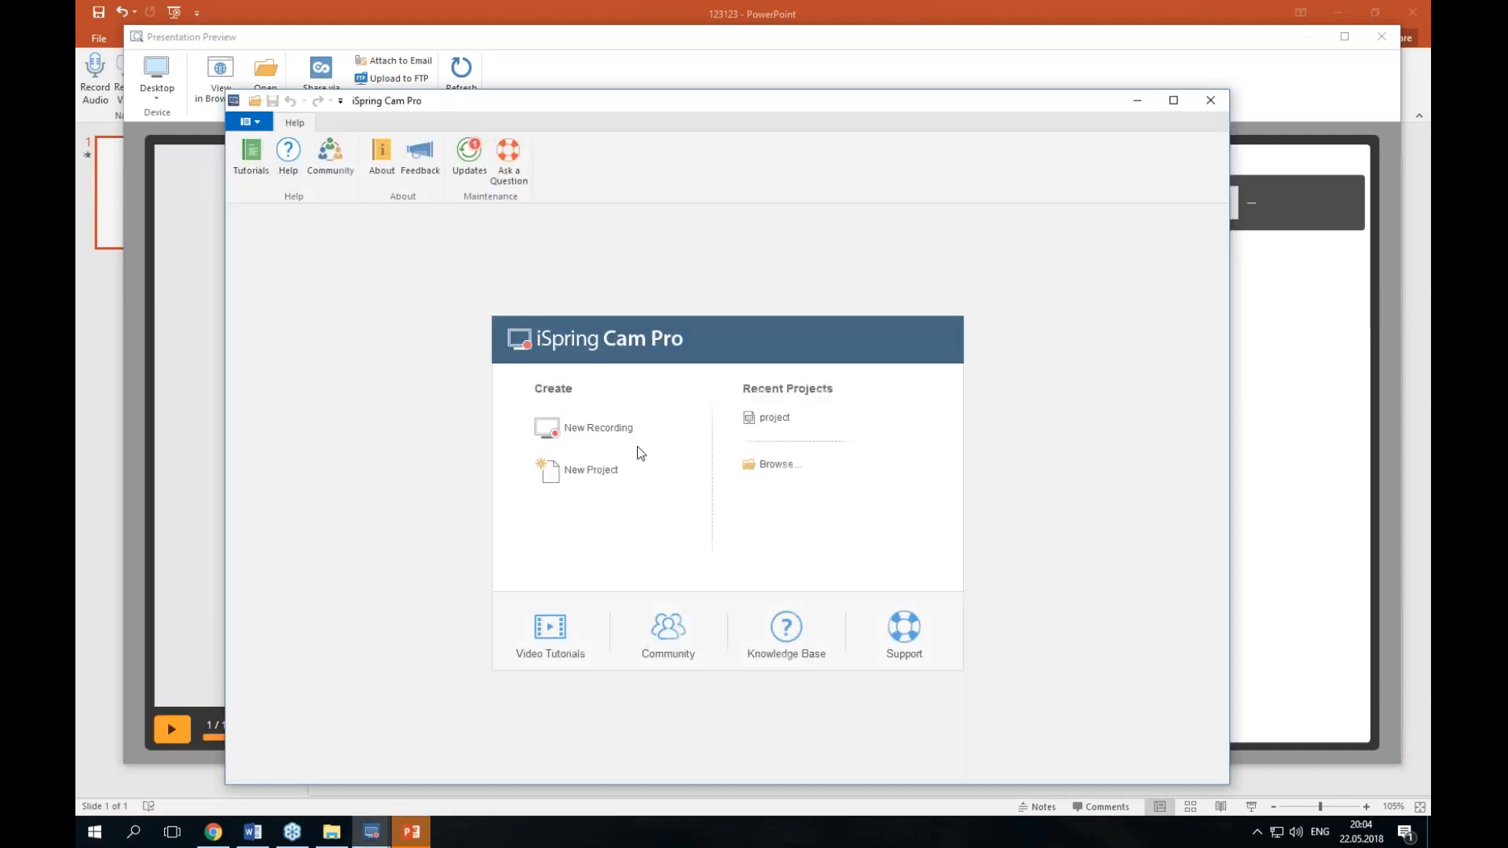
pyautogui.click(603, 470)
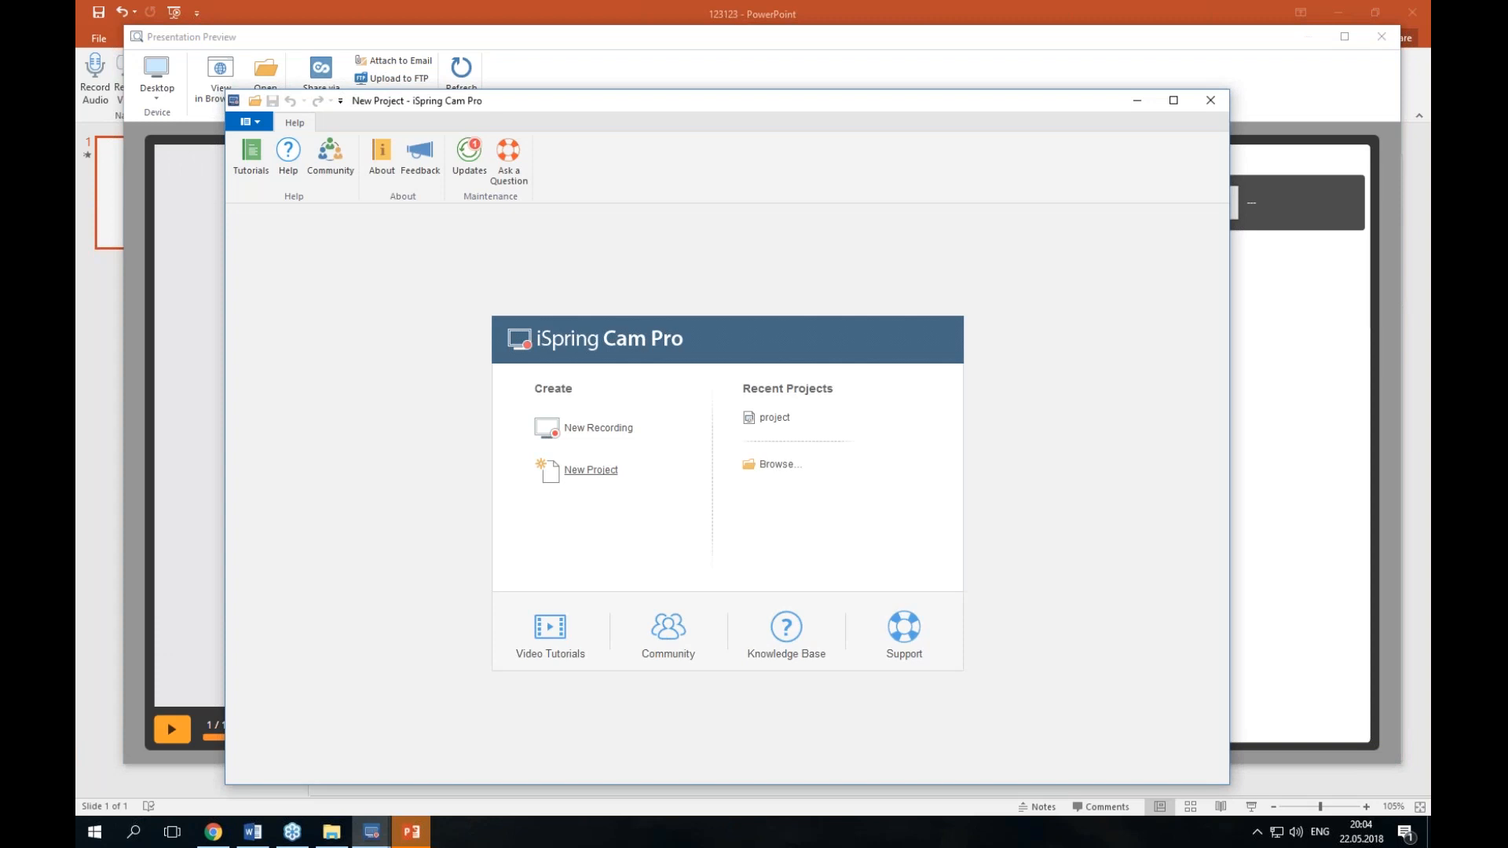
pyautogui.click(250, 122)
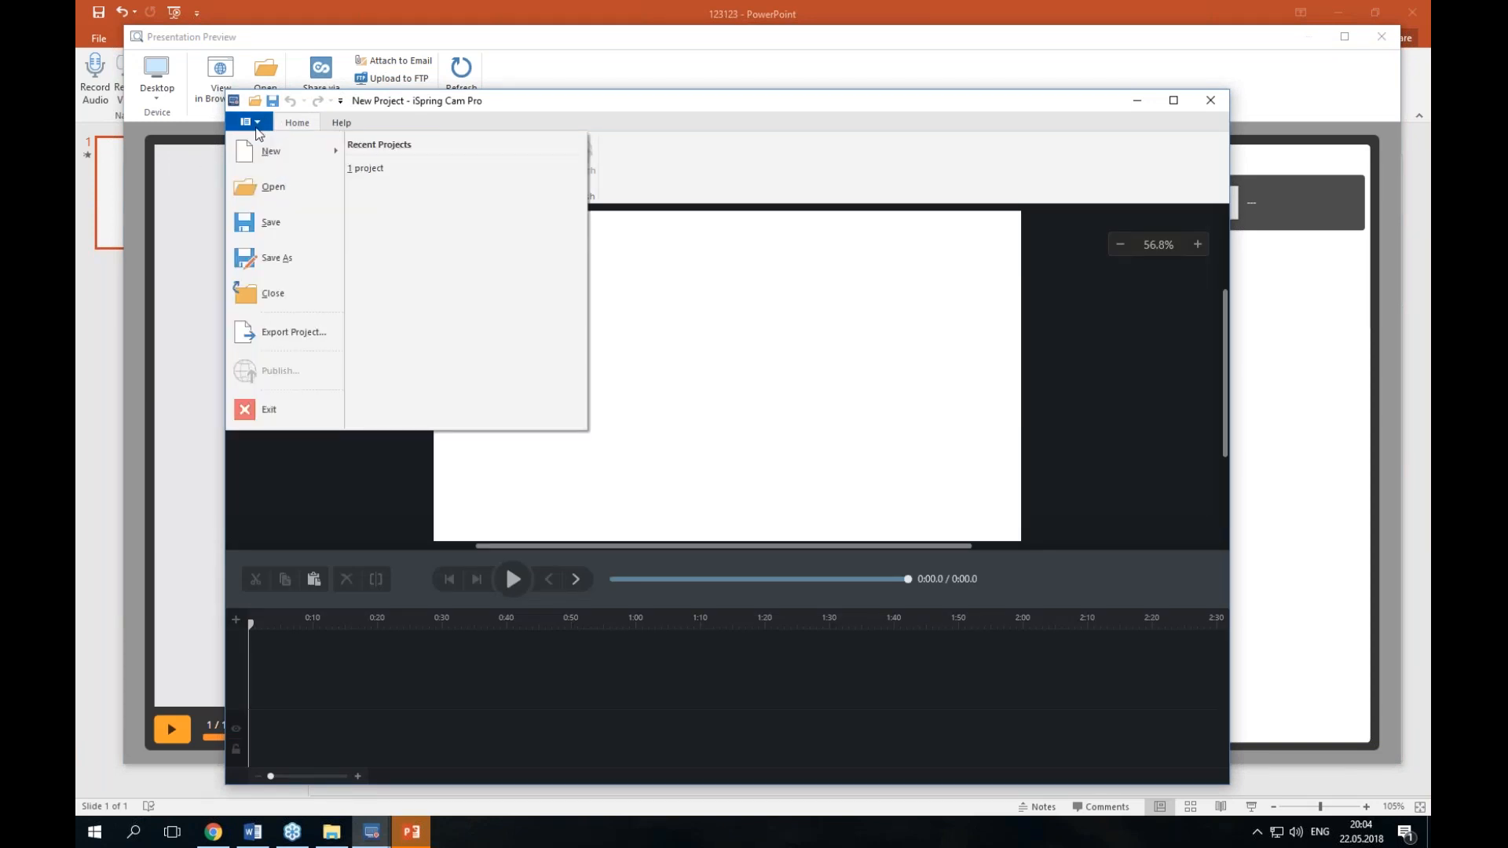
pyautogui.click(299, 263)
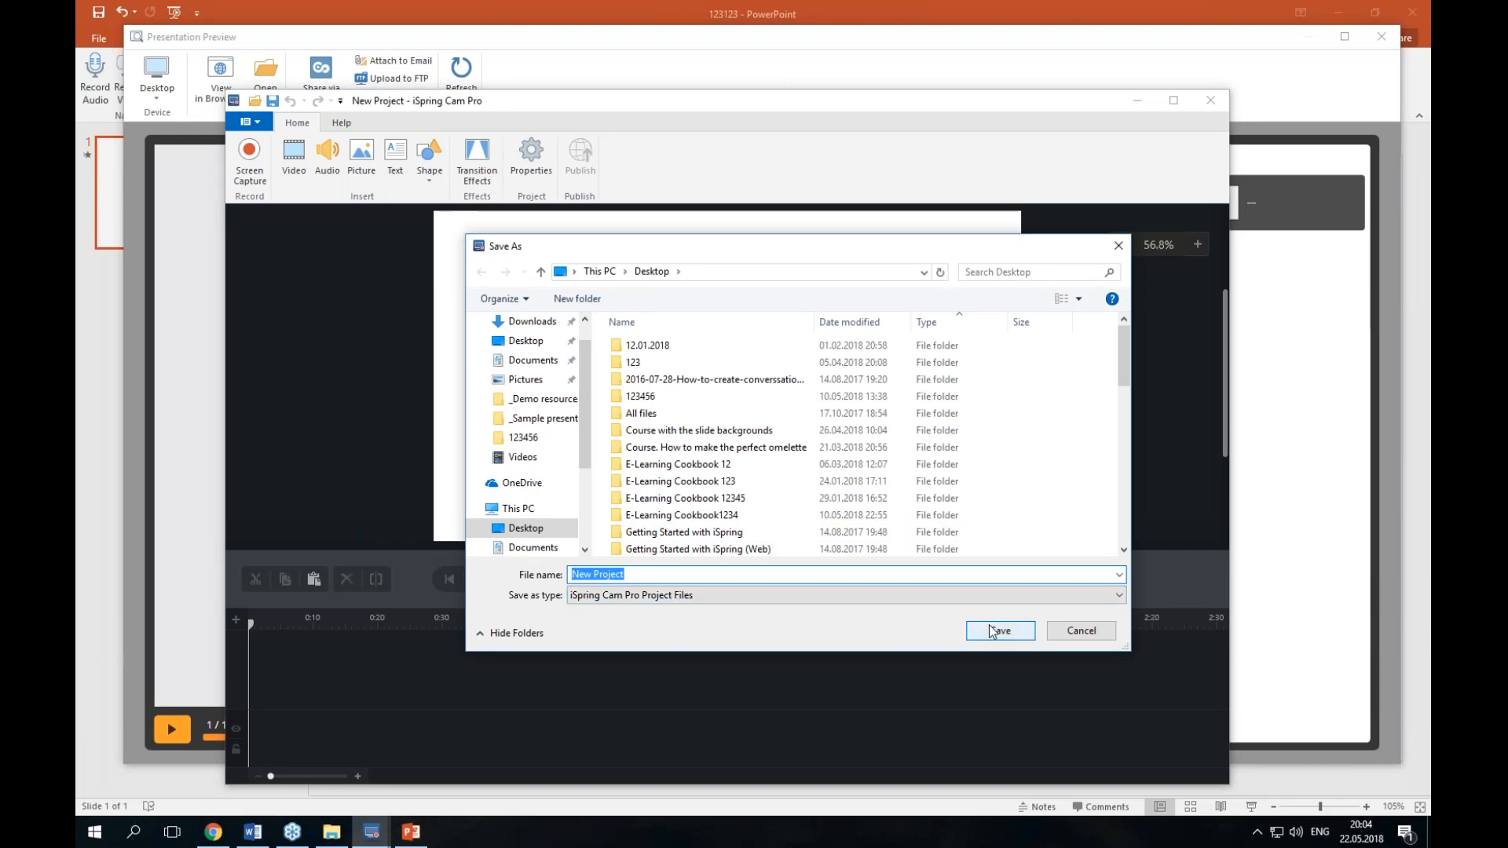
pyautogui.click(1073, 632)
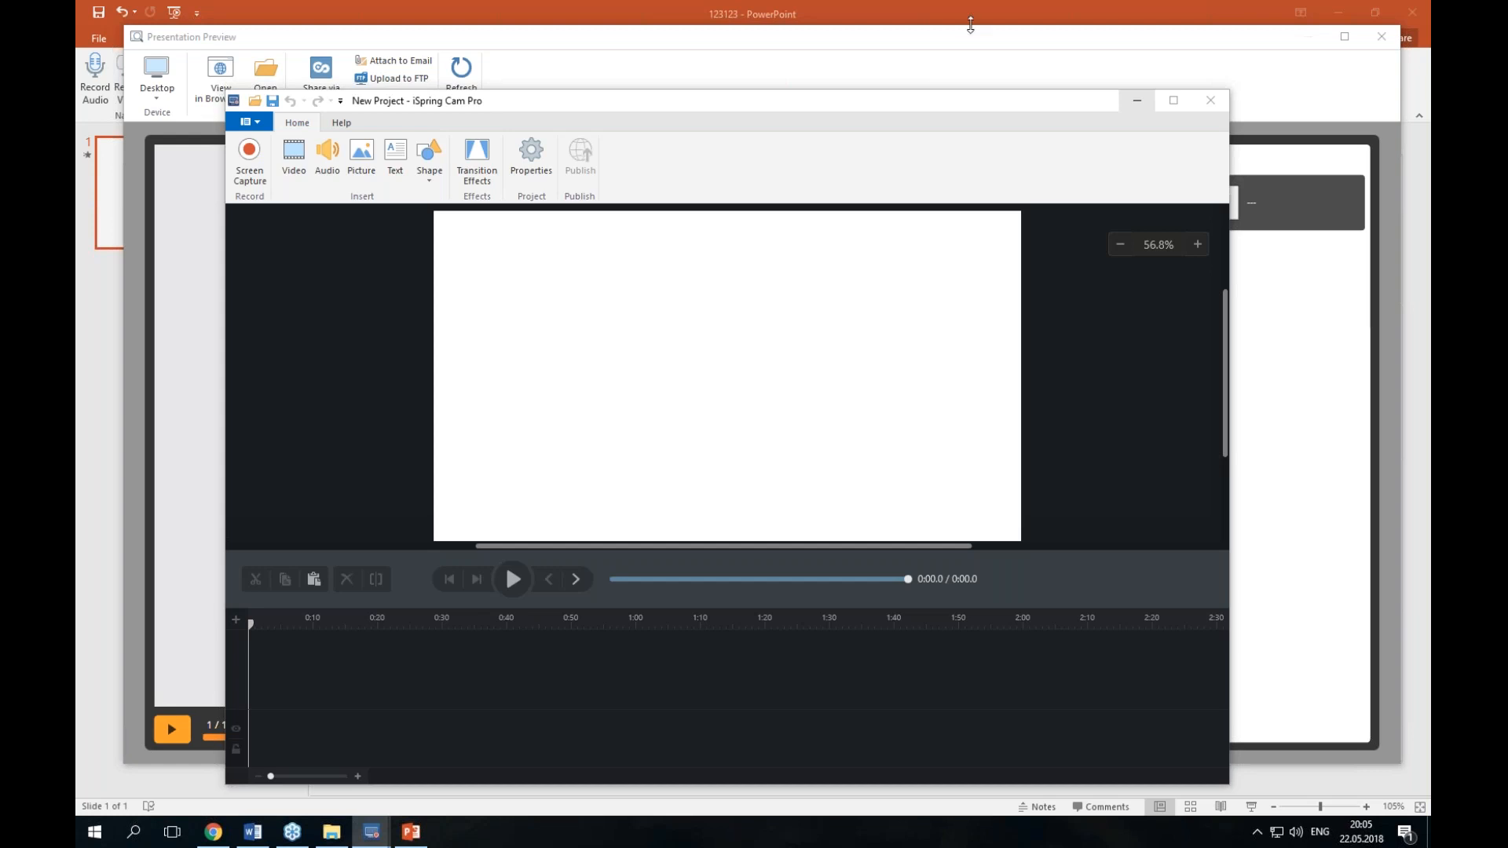
pyautogui.click(1135, 100)
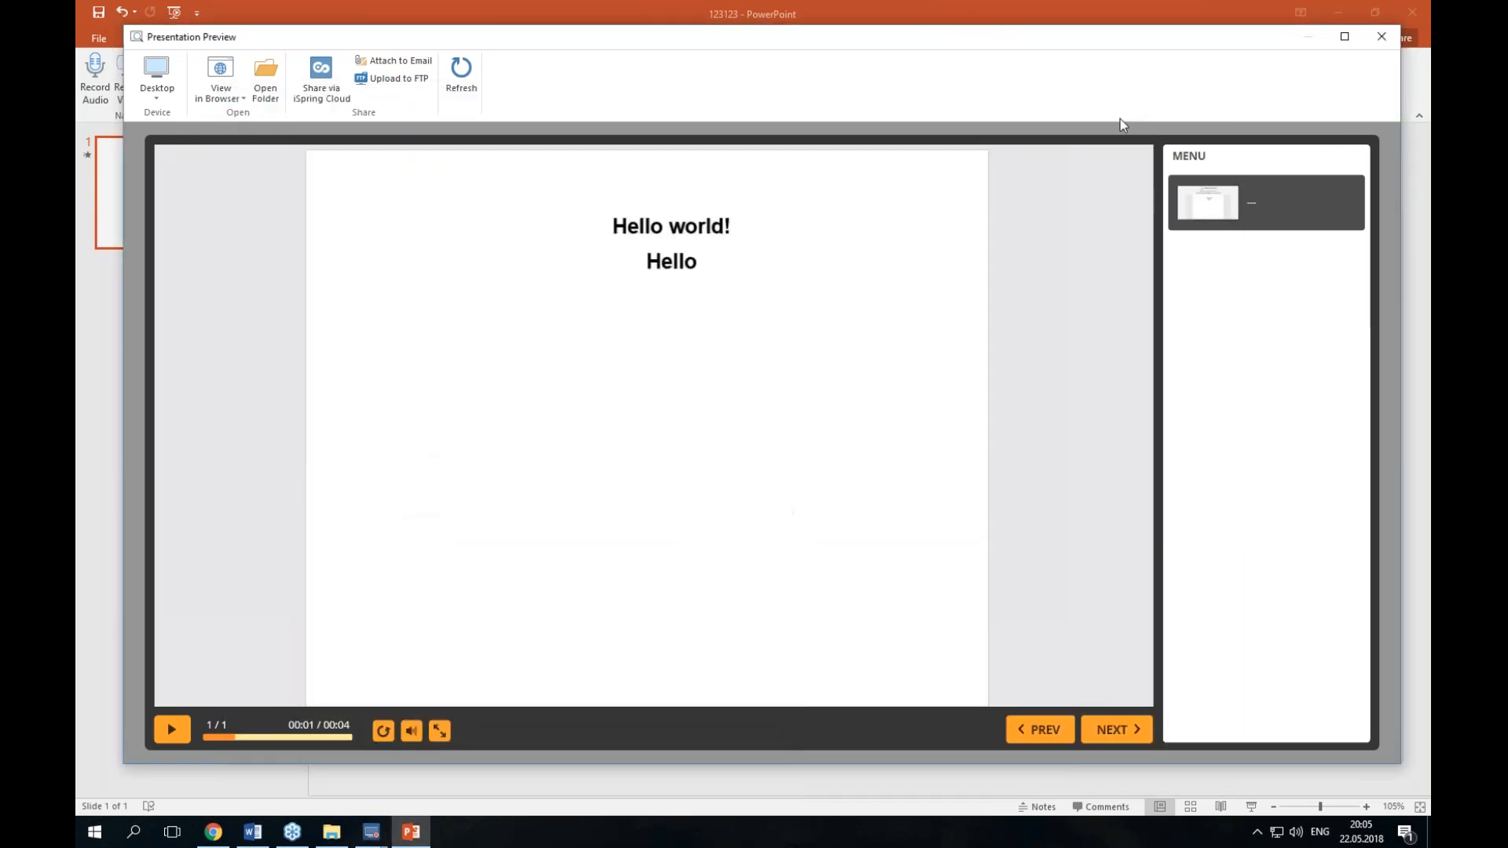